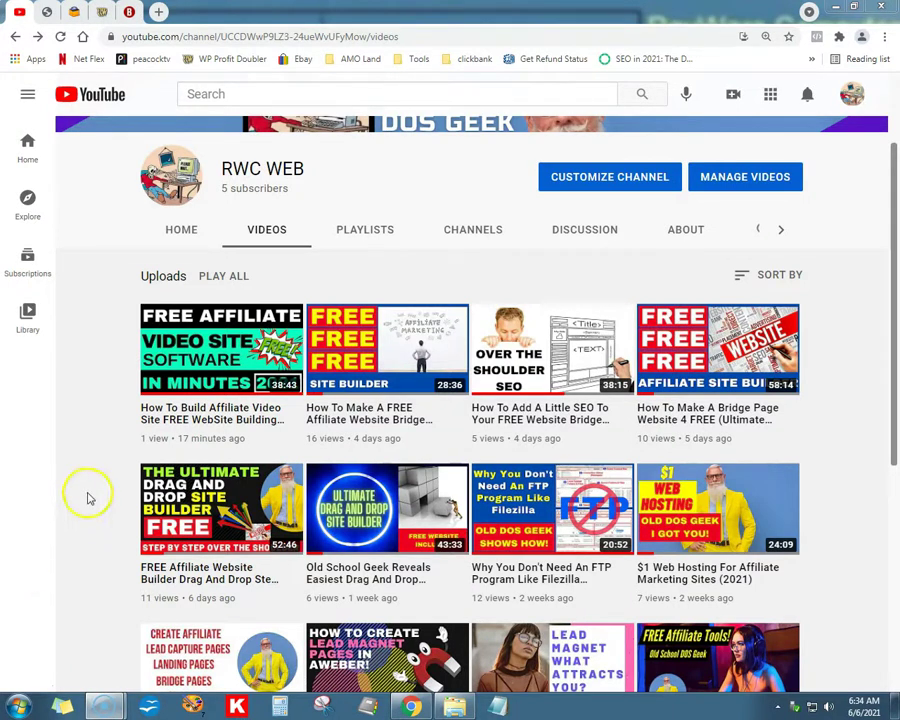
# View the RayWare Computers site's "Since 1996" heading and look through the uploads on the RWC WEB YouTube channel.
pyautogui.click(74, 12)
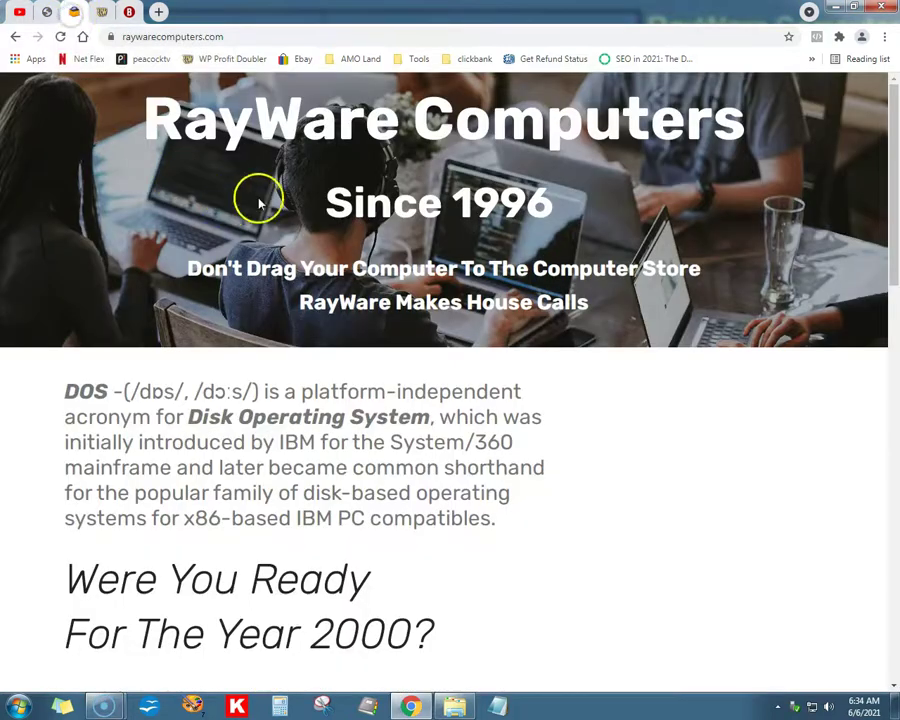
pyautogui.moveTo(322, 202); pyautogui.dragTo(569, 202)
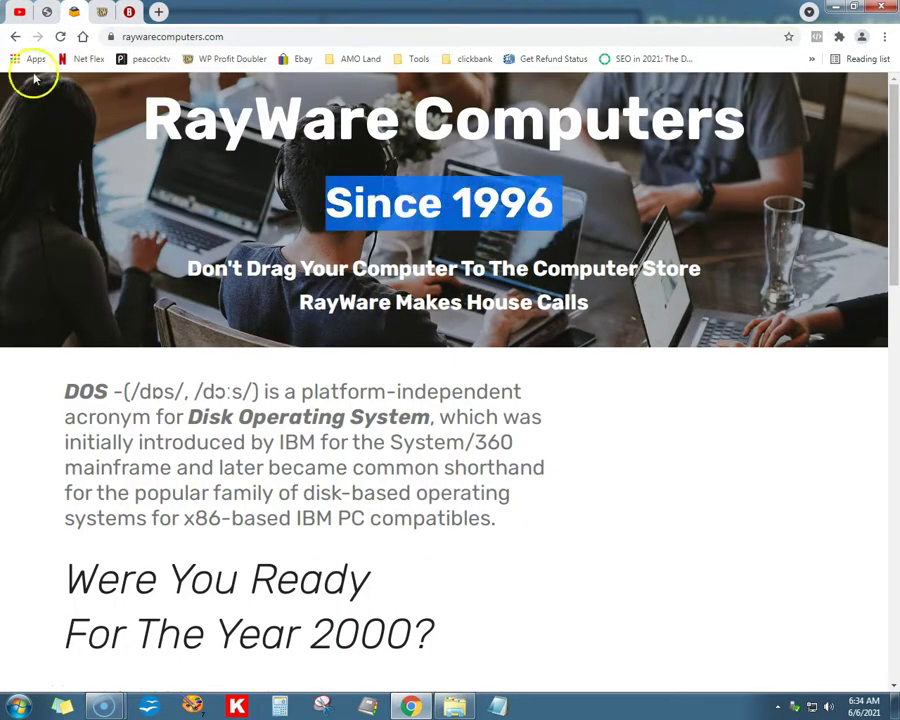
pyautogui.click(18, 12)
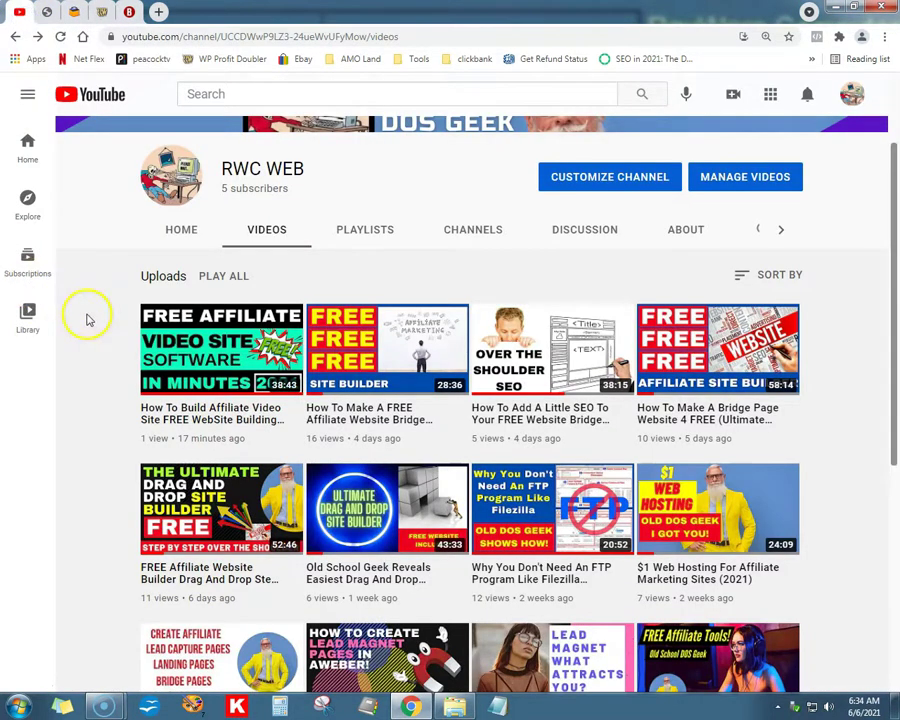
pyautogui.scroll(-5, 88, 319)
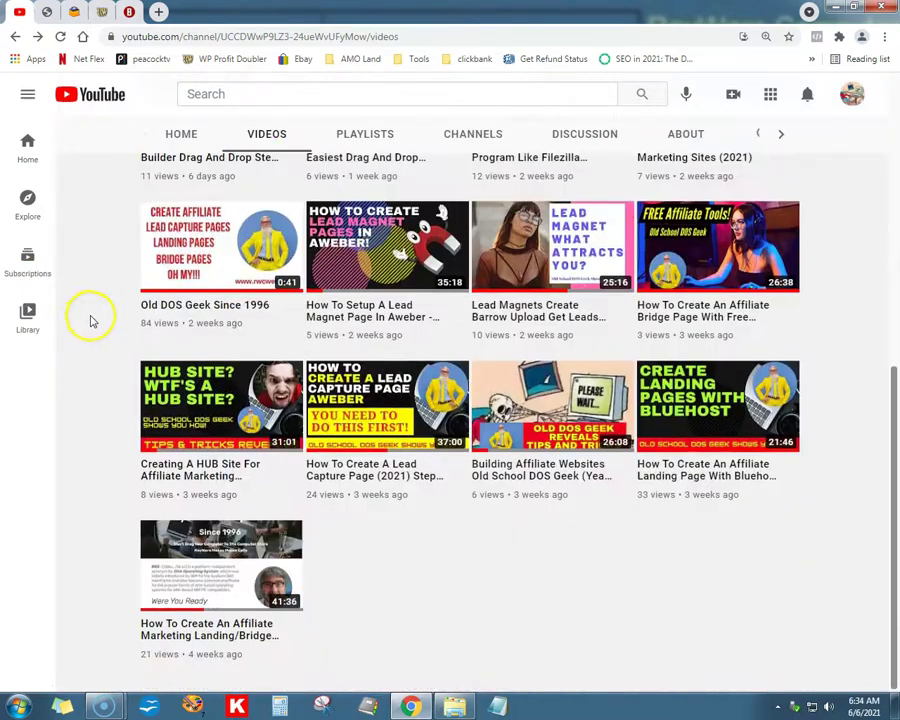
pyautogui.scroll(5, 104, 340)
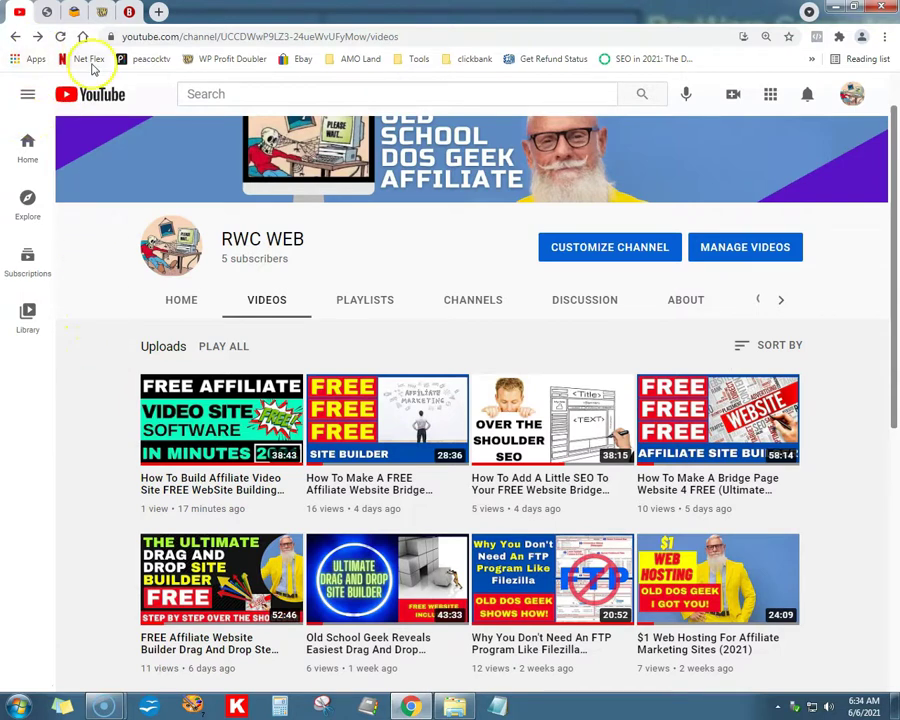
# Review the rwcweb.com landing page from its header banner down to the name and email sign-up form.
pyautogui.click(50, 13)
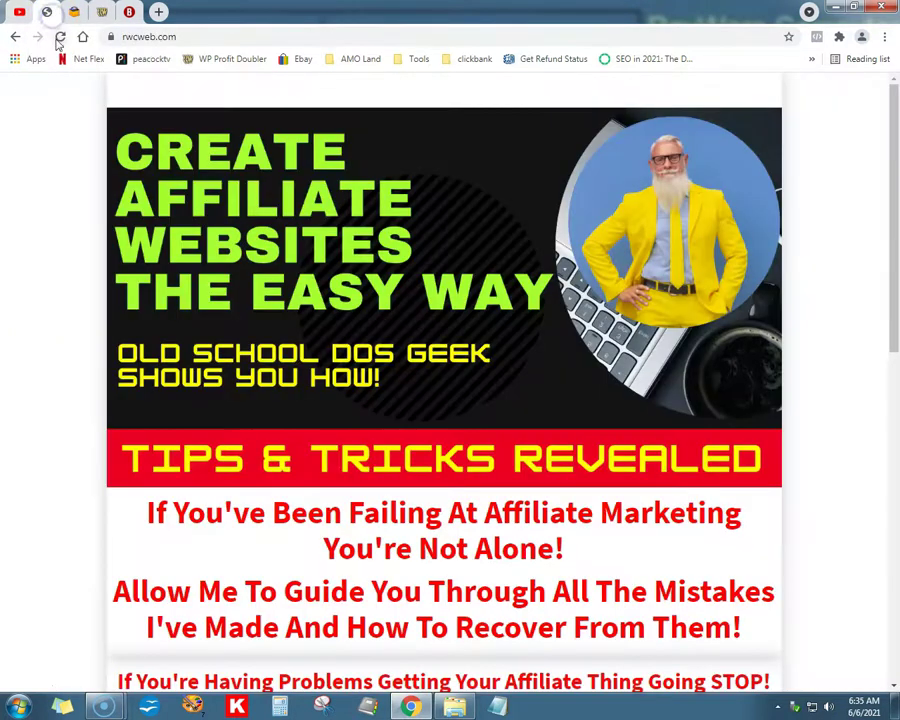
pyautogui.click(122, 36)
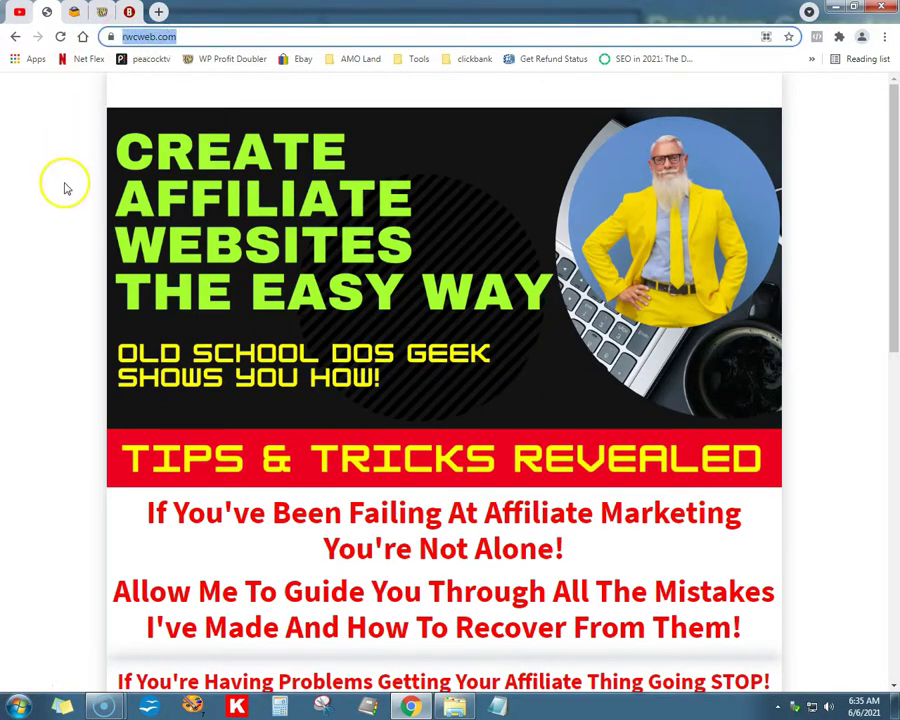
pyautogui.scroll(-3, 58, 195)
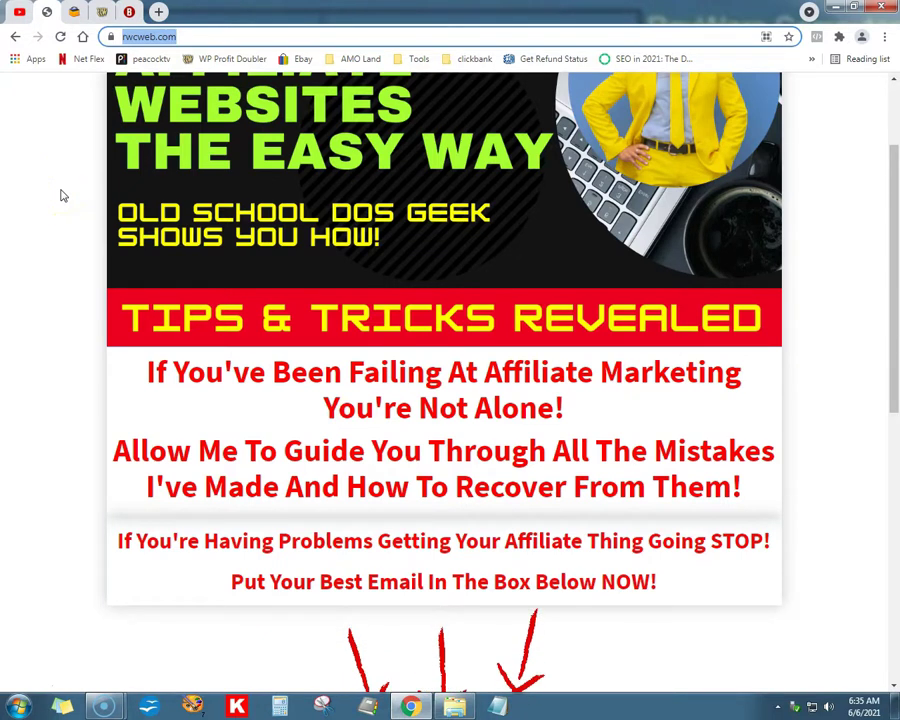
pyautogui.scroll(-1, 60, 195)
pyautogui.scroll(-3, 60, 195)
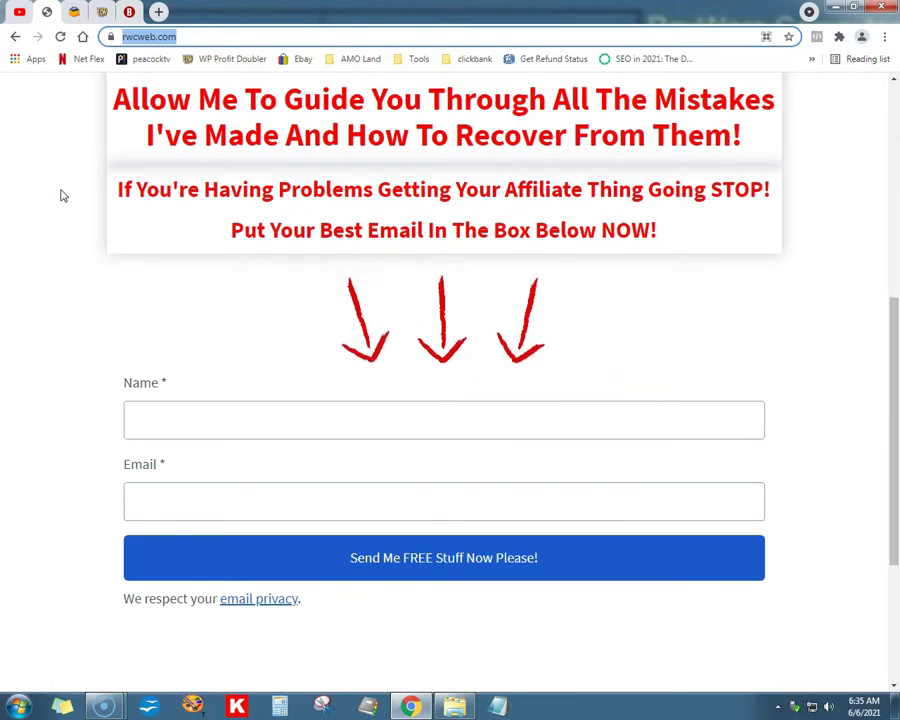
pyautogui.scroll(5, 62, 195)
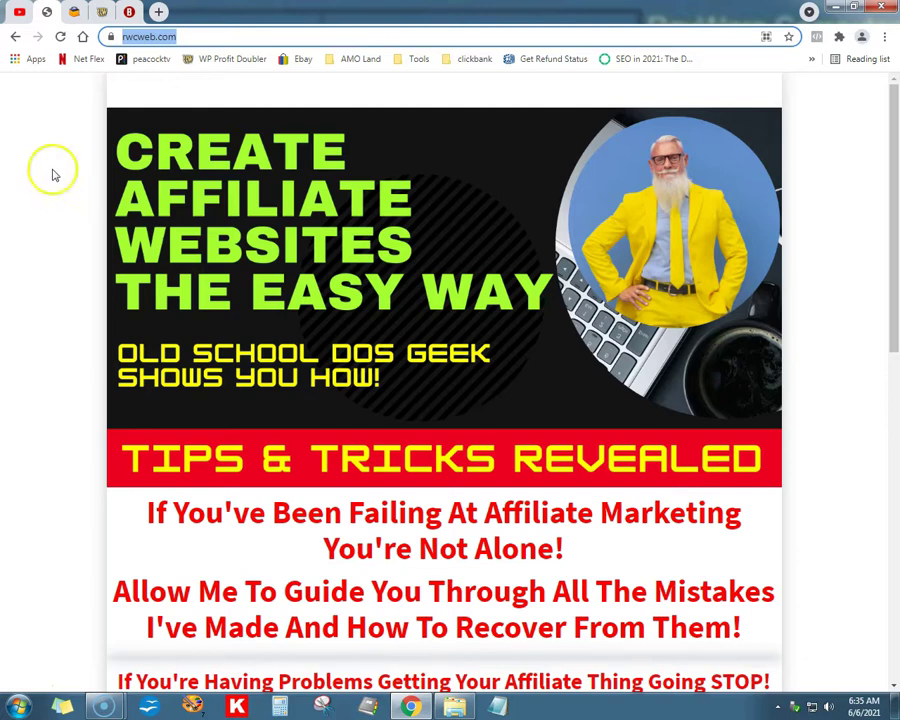
# Open the Free Member Downloads list on the Resell Rights Weekly members site.
pyautogui.click(73, 12)
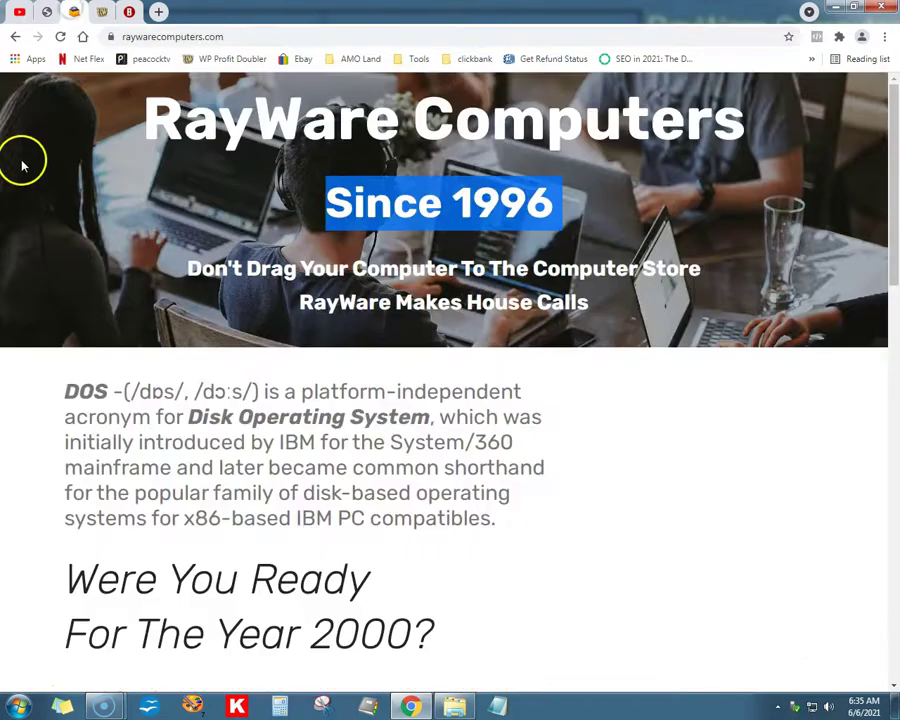
pyautogui.click(101, 14)
pyautogui.scroll(3, 64, 194)
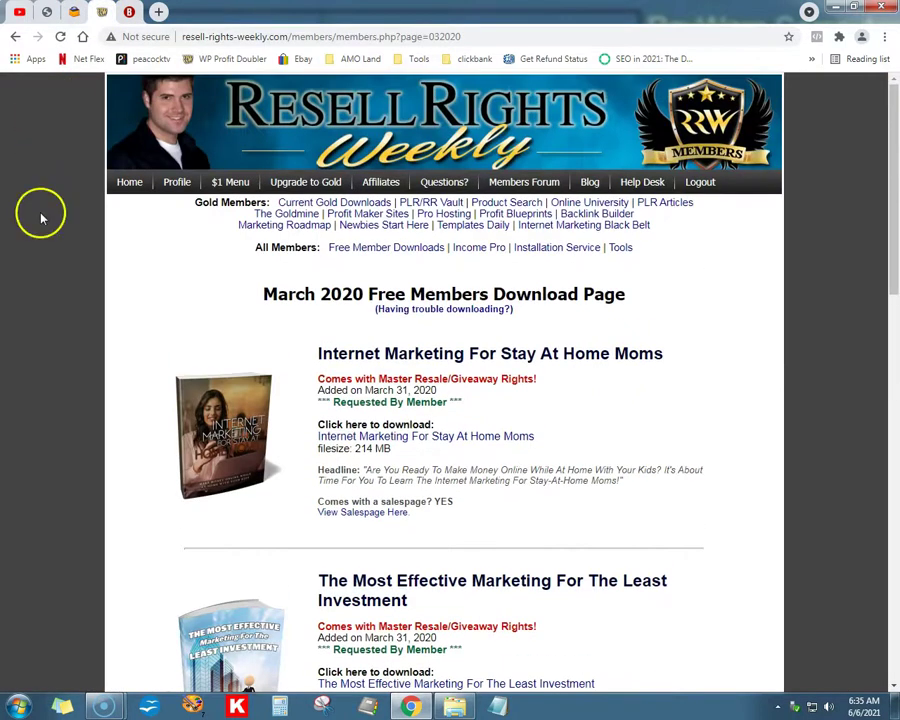
pyautogui.click(347, 248)
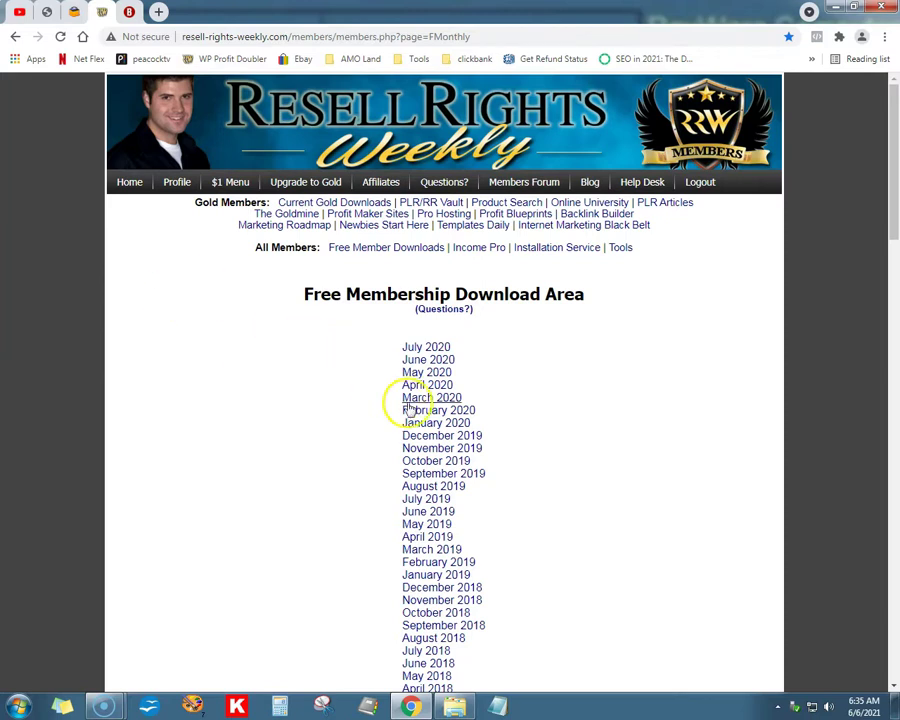
# Browse to page 2 of BigProductStore's free products and open the Vacuum Cleaner Review Video Site Builder Software page.
pyautogui.click(132, 11)
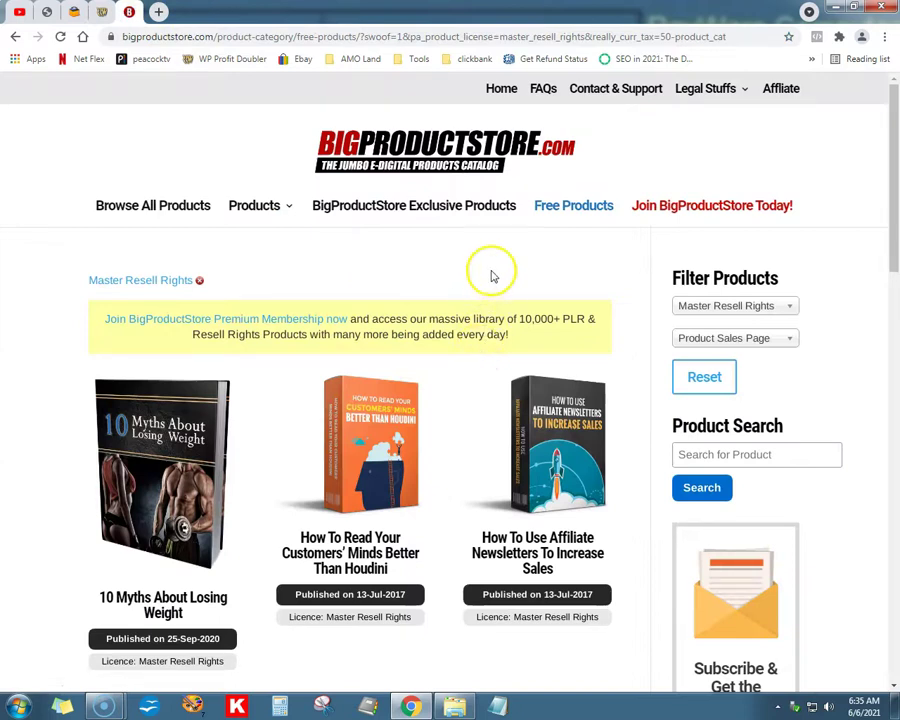
pyautogui.click(570, 207)
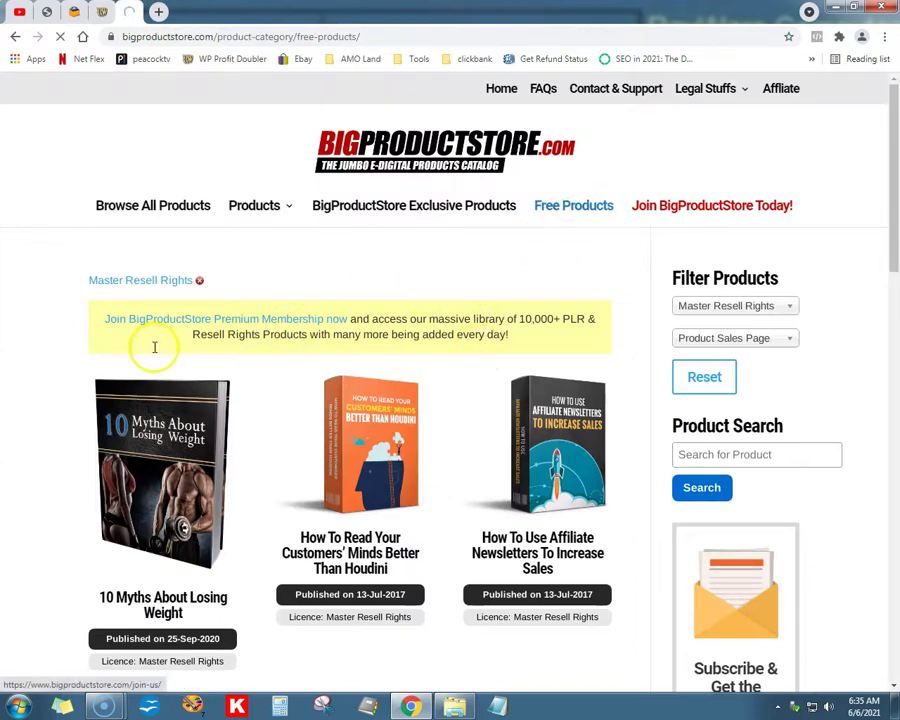
pyautogui.scroll(-2, 175, 370)
pyautogui.scroll(-10, 185, 385)
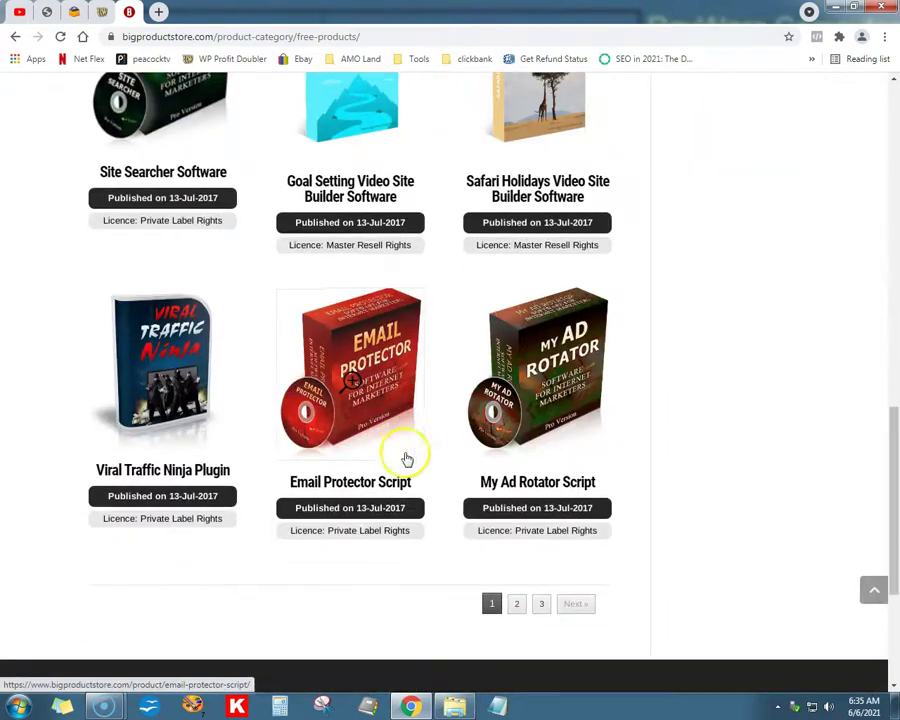
pyautogui.click(516, 604)
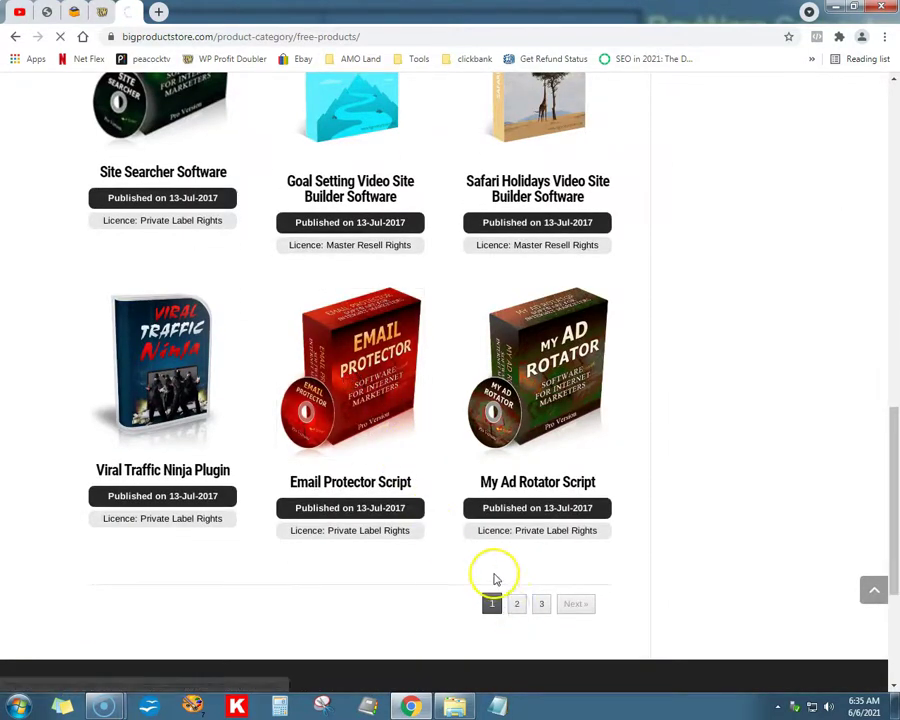
pyautogui.scroll(-2, 450, 528)
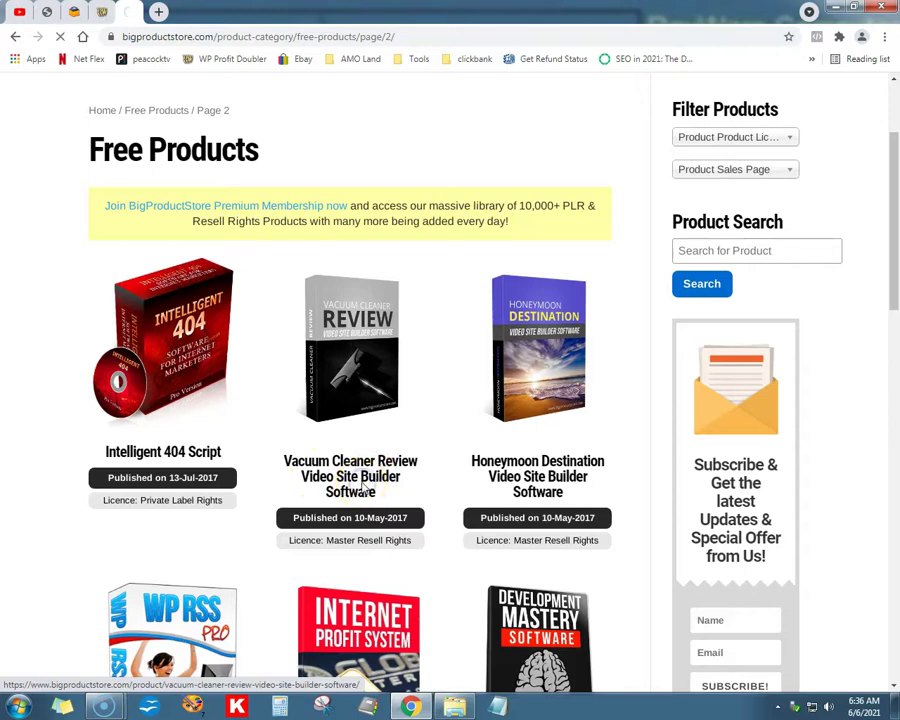
pyautogui.scroll(-4, 408, 498)
pyautogui.scroll(3, 410, 495)
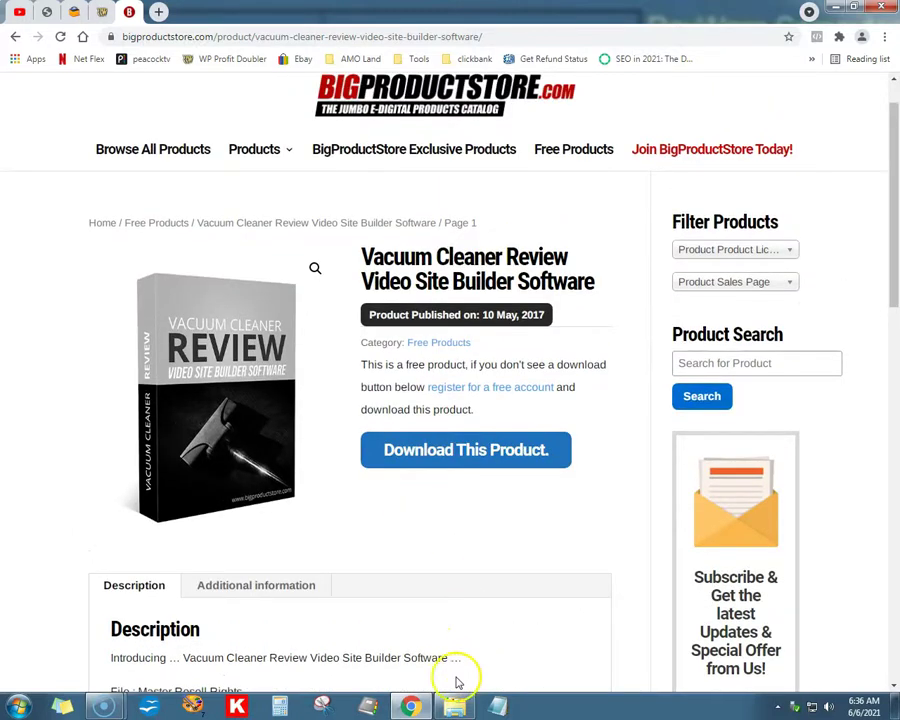
# Switch to Windows Explorer and go back up to the outer StartBlogForProfit_mrrg folder.
pyautogui.click(454, 706)
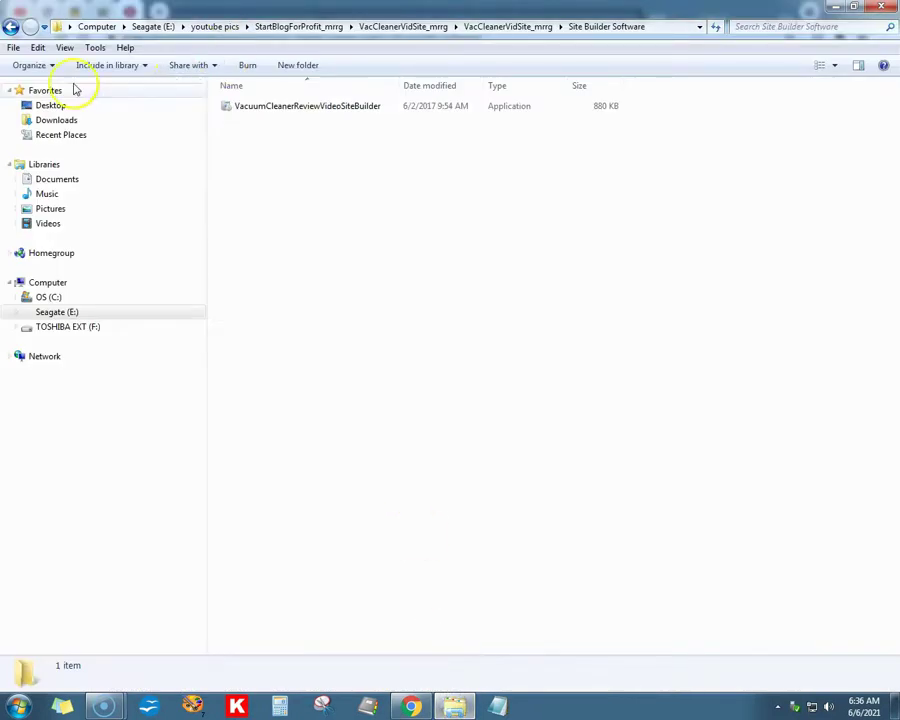
pyautogui.click(11, 26)
pyautogui.click(12, 27)
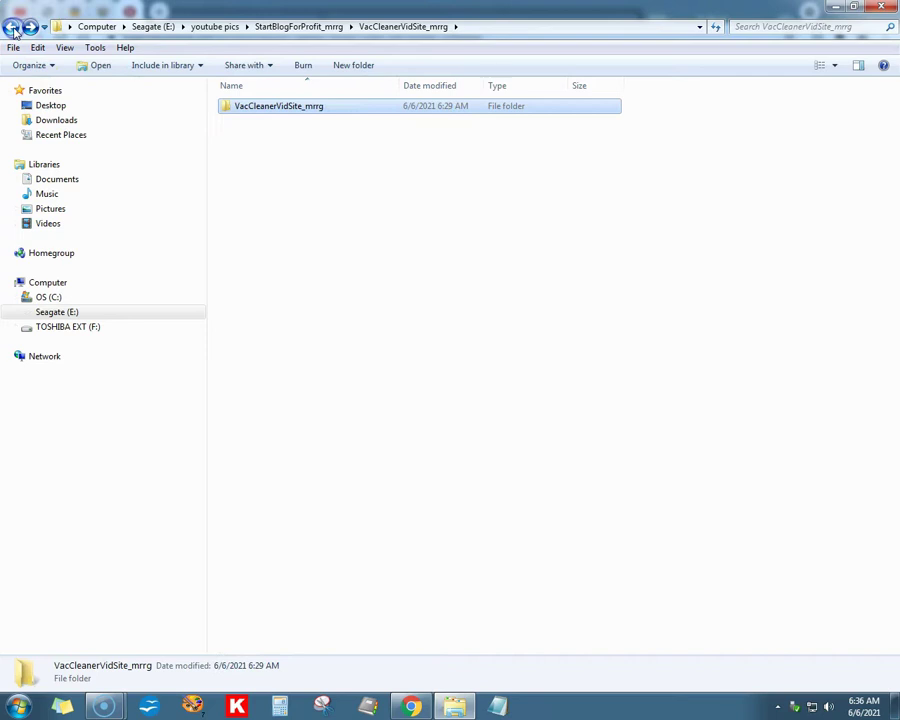
pyautogui.click(11, 27)
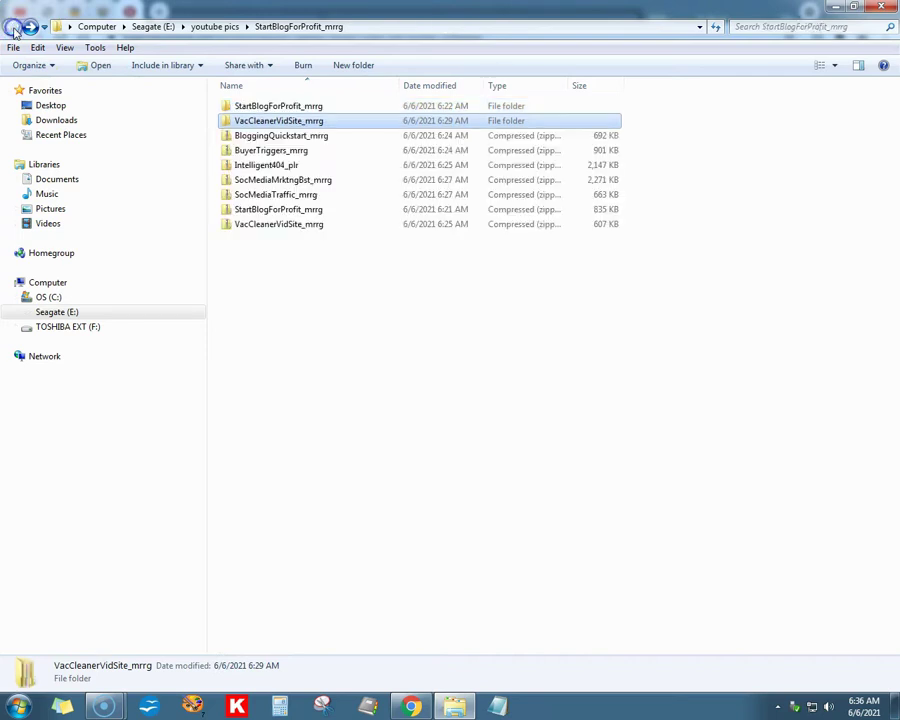
# Open index.html from the Website folder inside the nested VacCleanerVidSite_mrrg folders.
pyautogui.doubleClick(240, 120)
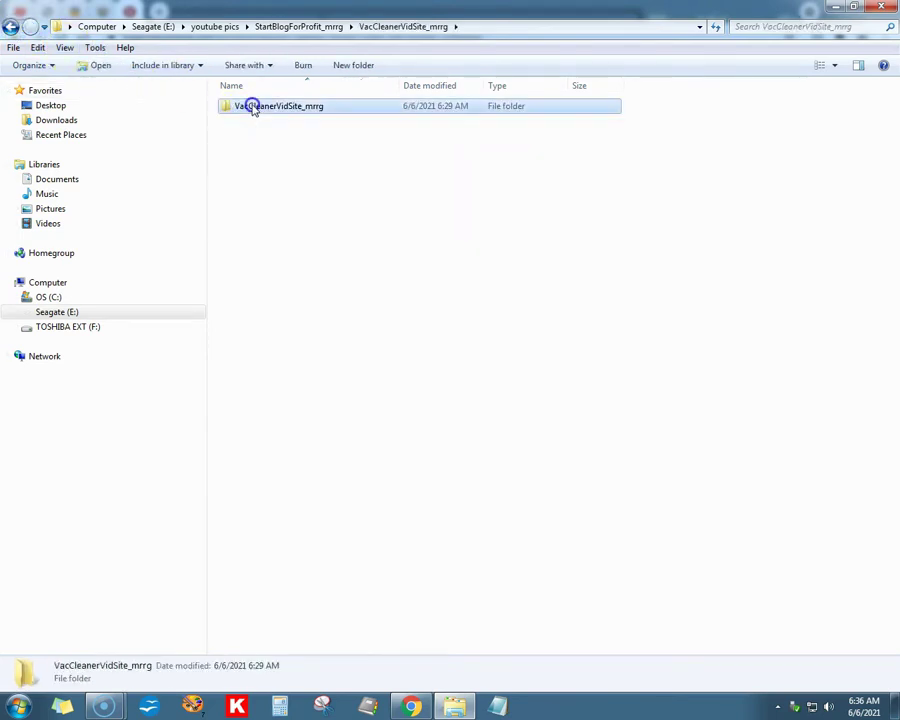
pyautogui.doubleClick(251, 106)
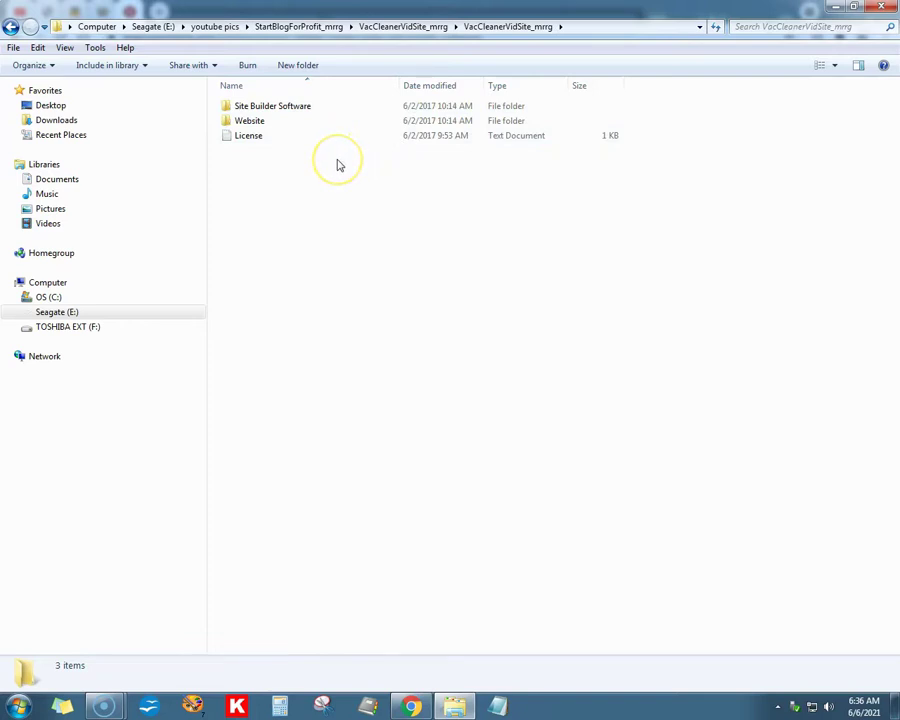
pyautogui.doubleClick(290, 121)
pyautogui.doubleClick(408, 146)
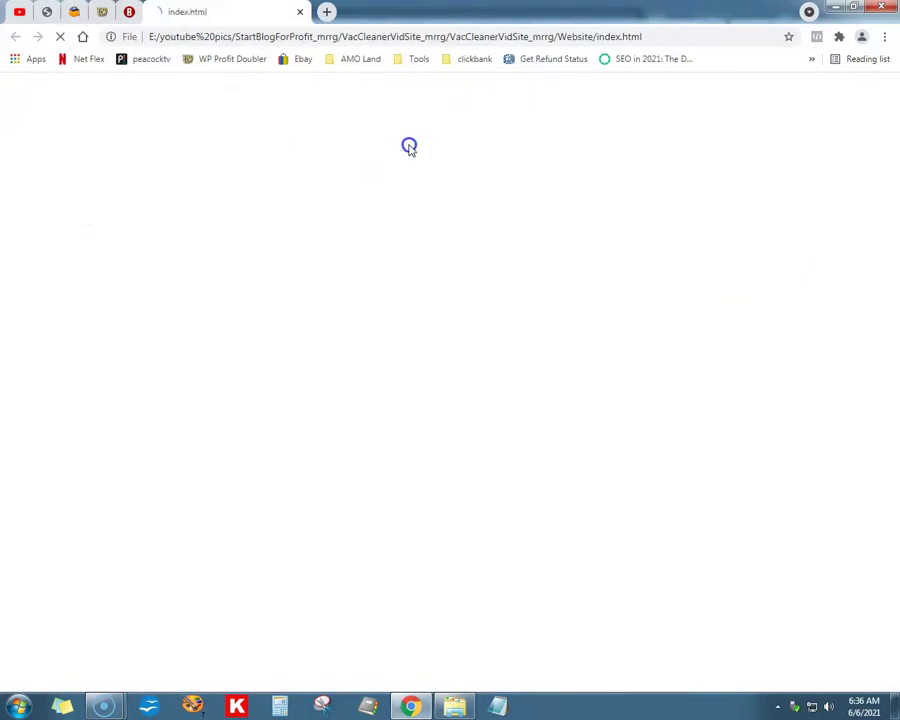
# Examine the vacuum cleaner site builder's sales page, including its feature list, sample site link and Site Builder Tool screenshot.
pyautogui.scroll(-15, 234, 205)
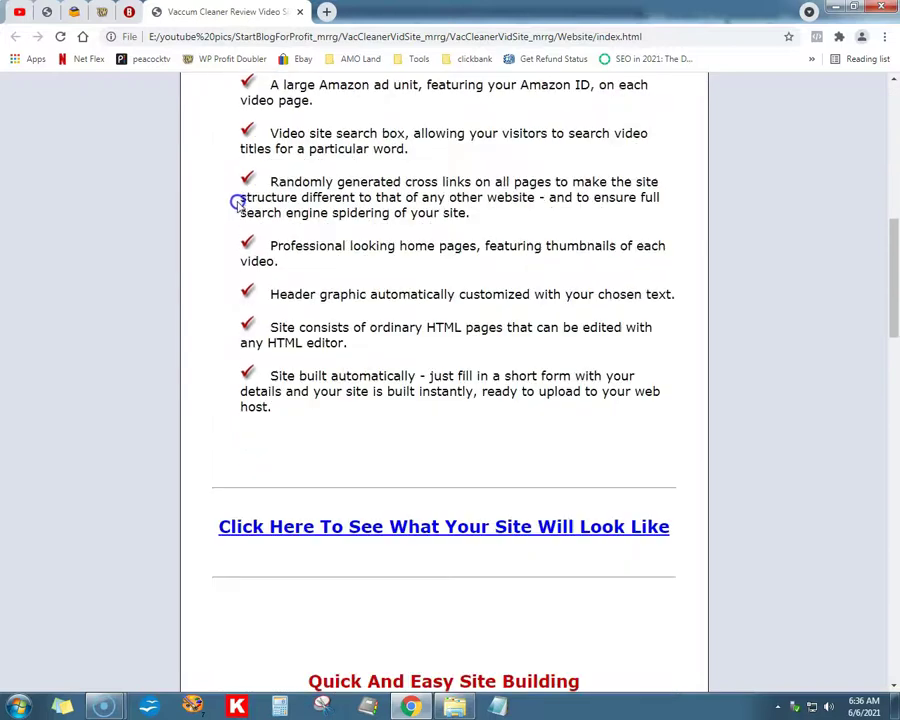
pyautogui.scroll(-1, 238, 203)
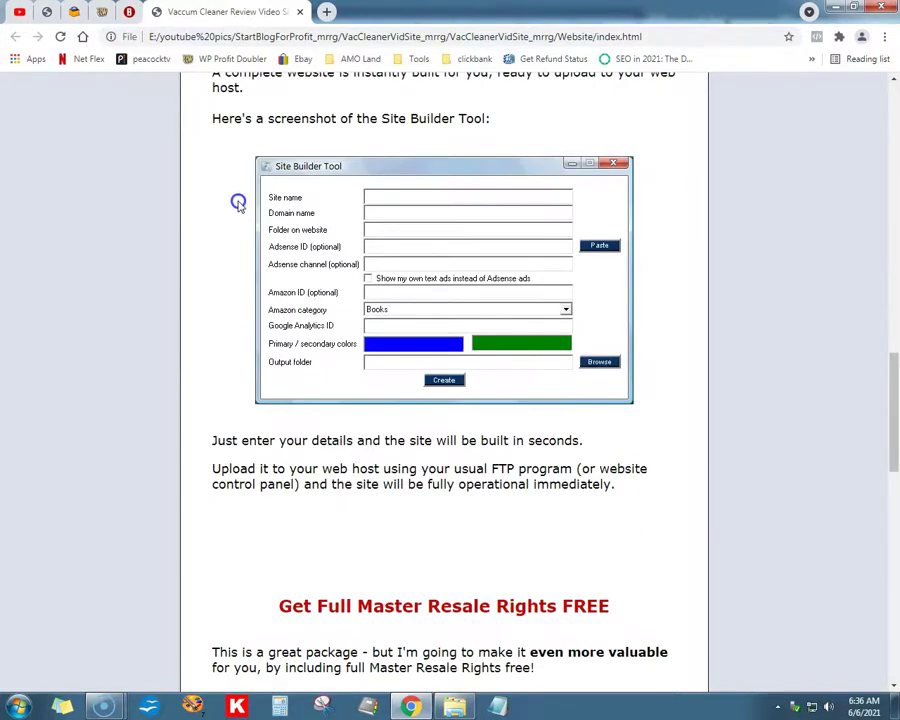
pyautogui.scroll(3, 330, 227)
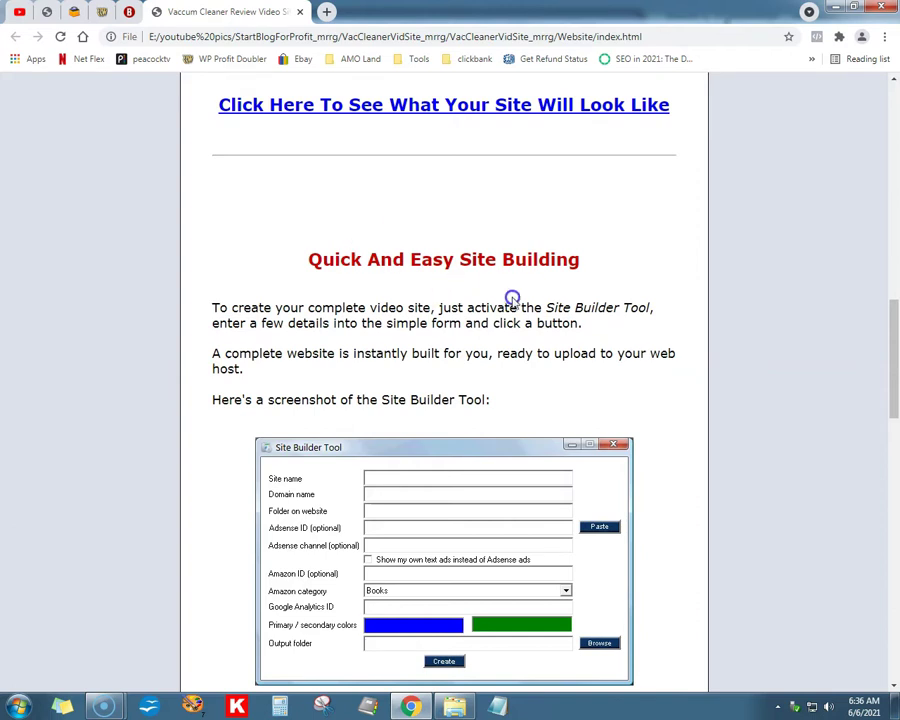
pyautogui.scroll(-2, 512, 301)
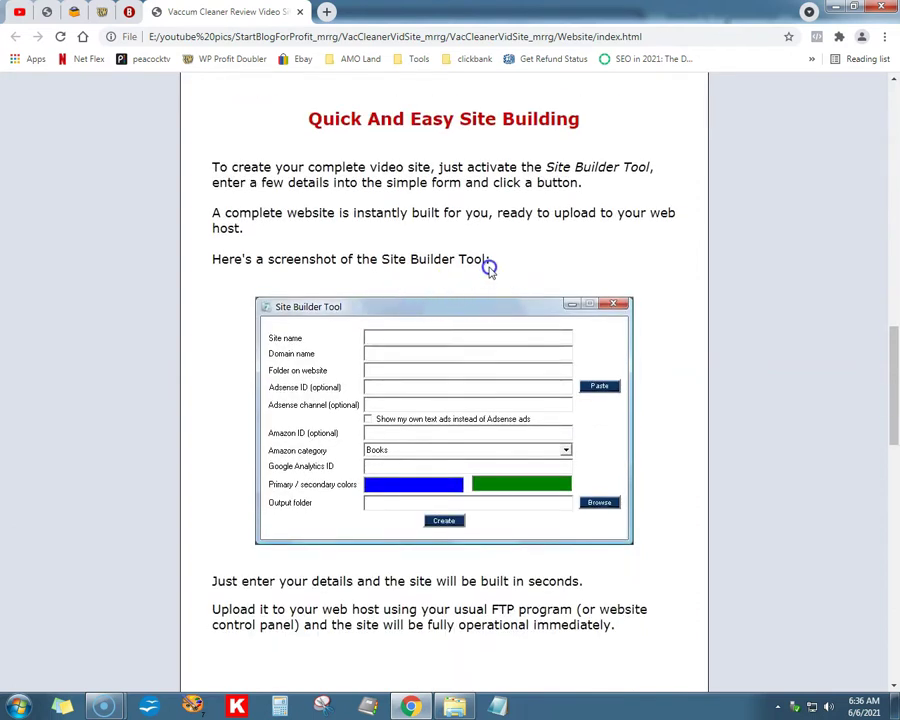
pyautogui.scroll(3, 488, 267)
pyautogui.scroll(7, 317, 238)
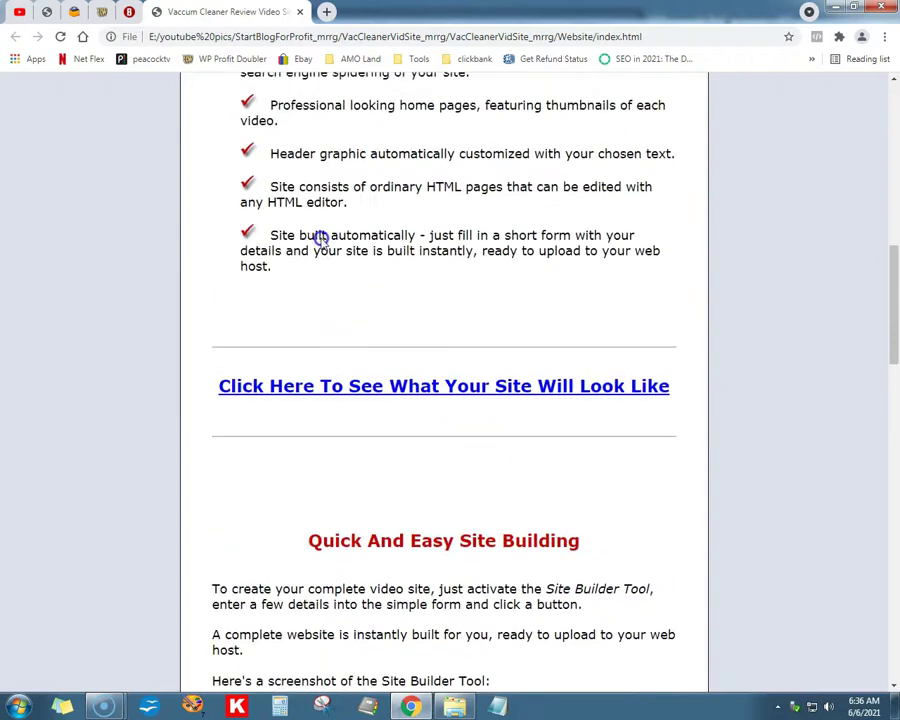
pyautogui.scroll(3, 317, 238)
pyautogui.scroll(1, 317, 240)
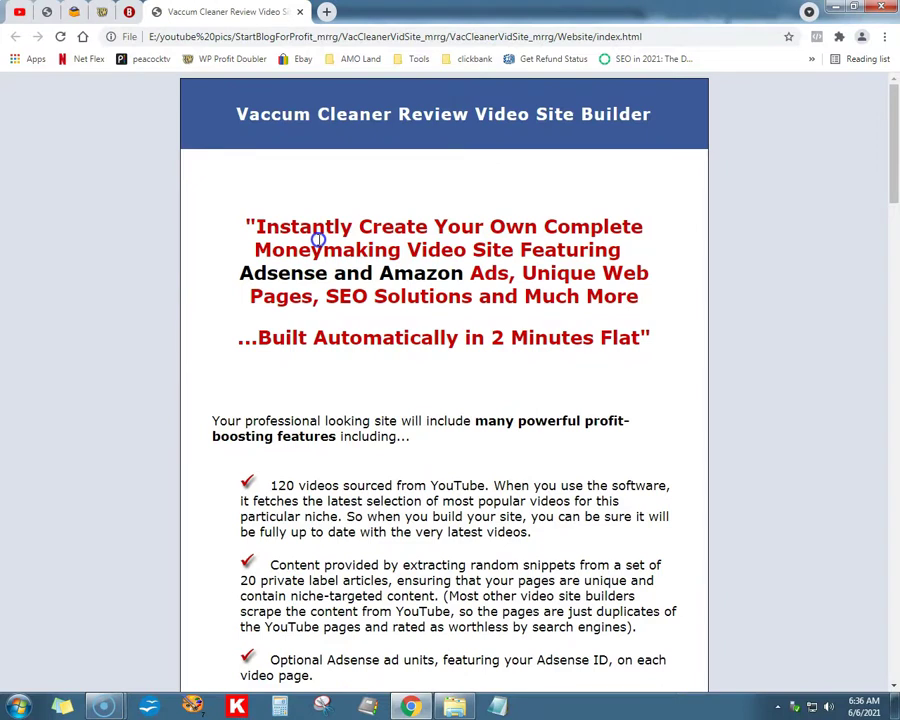
pyautogui.scroll(-6, 317, 238)
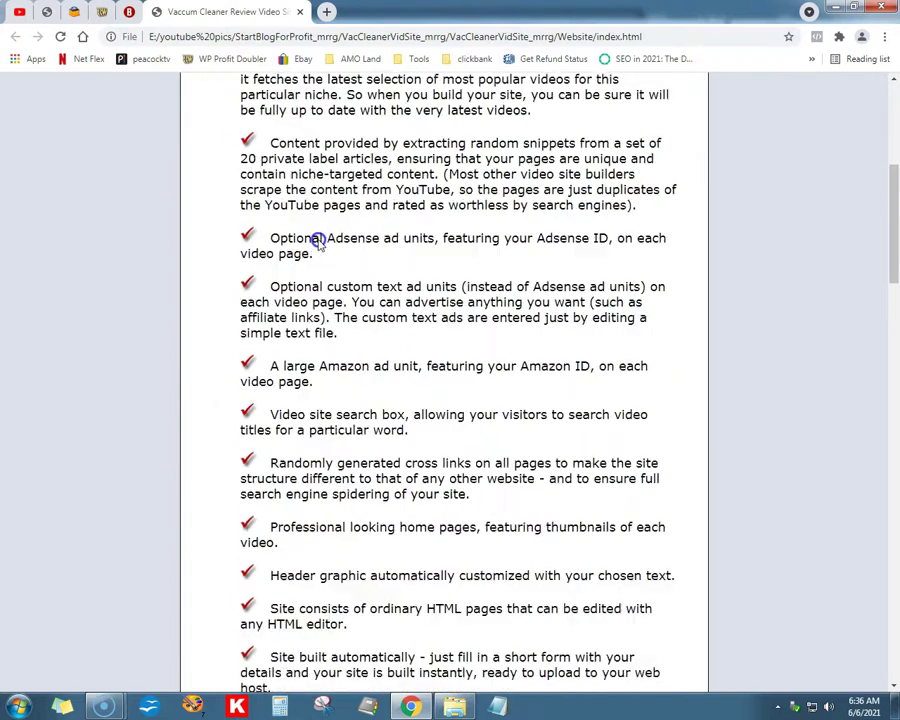
pyautogui.scroll(-2, 300, 238)
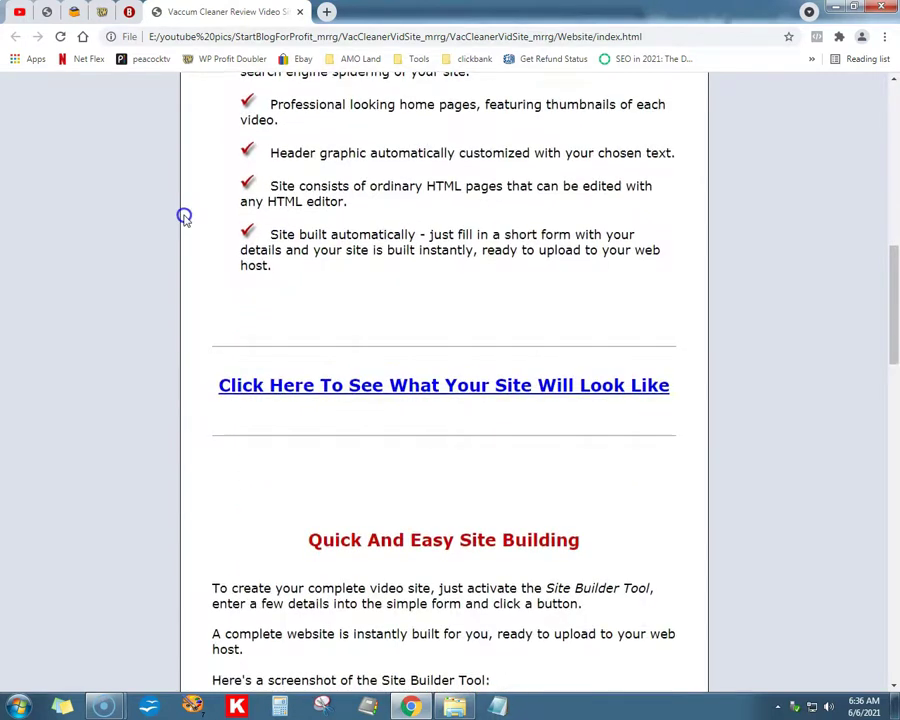
pyautogui.scroll(-2, 185, 216)
pyautogui.scroll(-2, 190, 217)
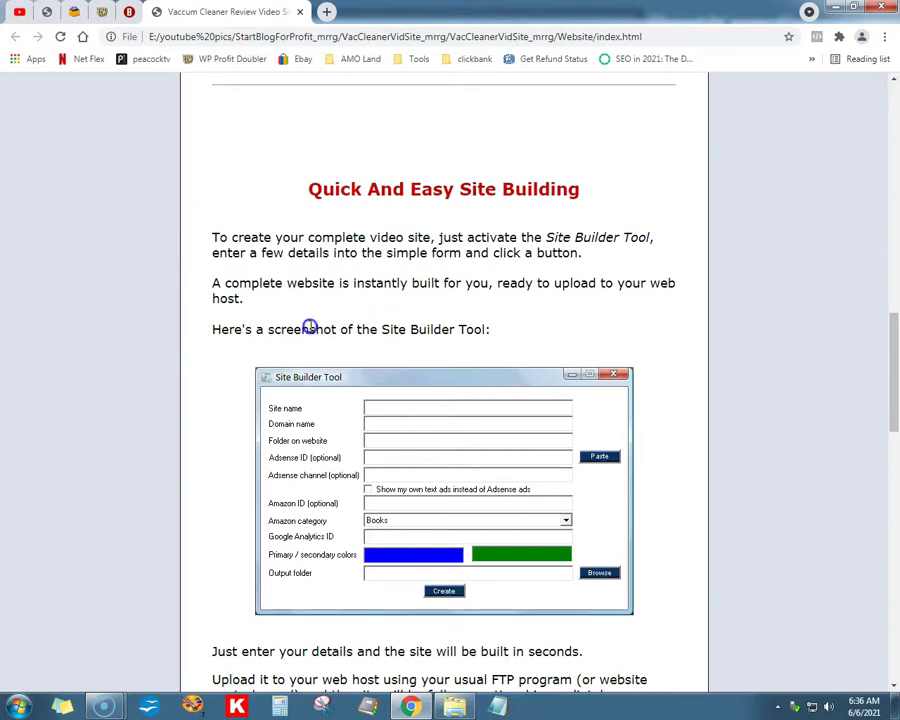
pyautogui.scroll(3, 310, 327)
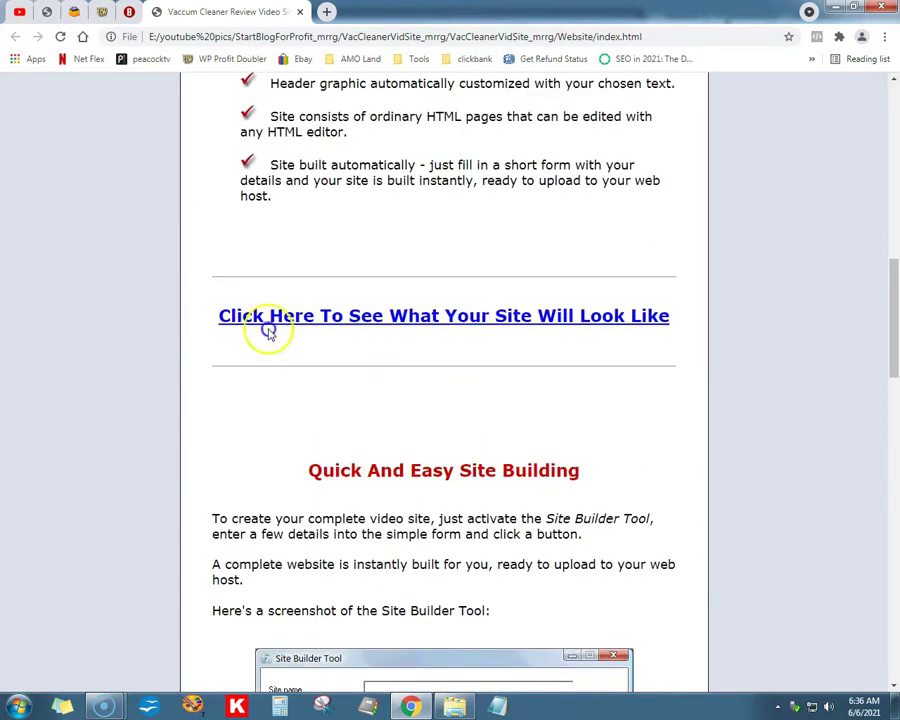
# Open the sample site linked from the sales page and look through its vacuum cleaner review videos.
pyautogui.click(262, 320)
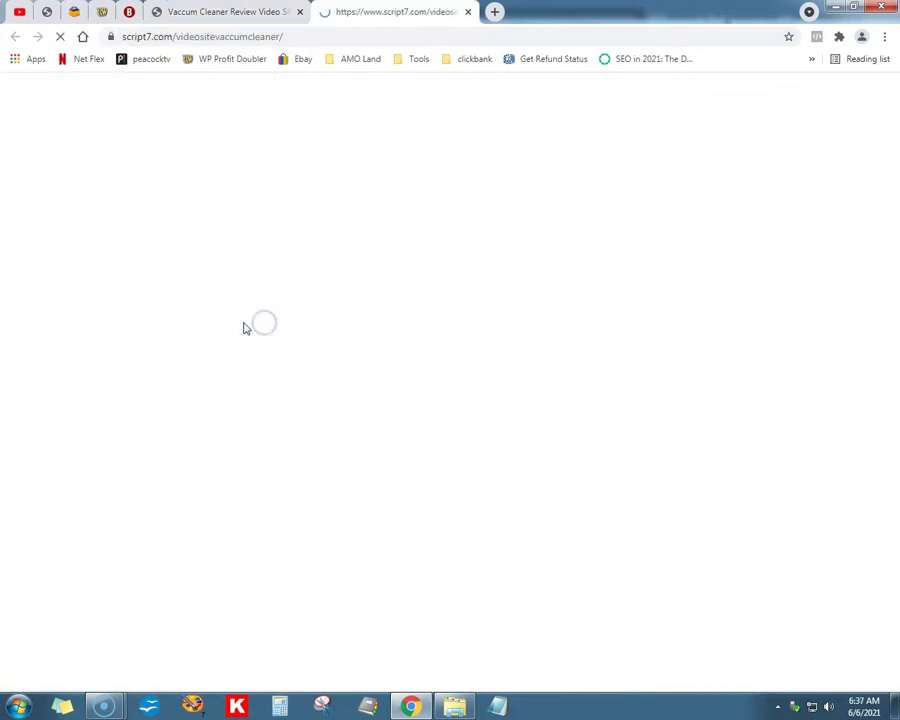
pyautogui.scroll(-8, 207, 314)
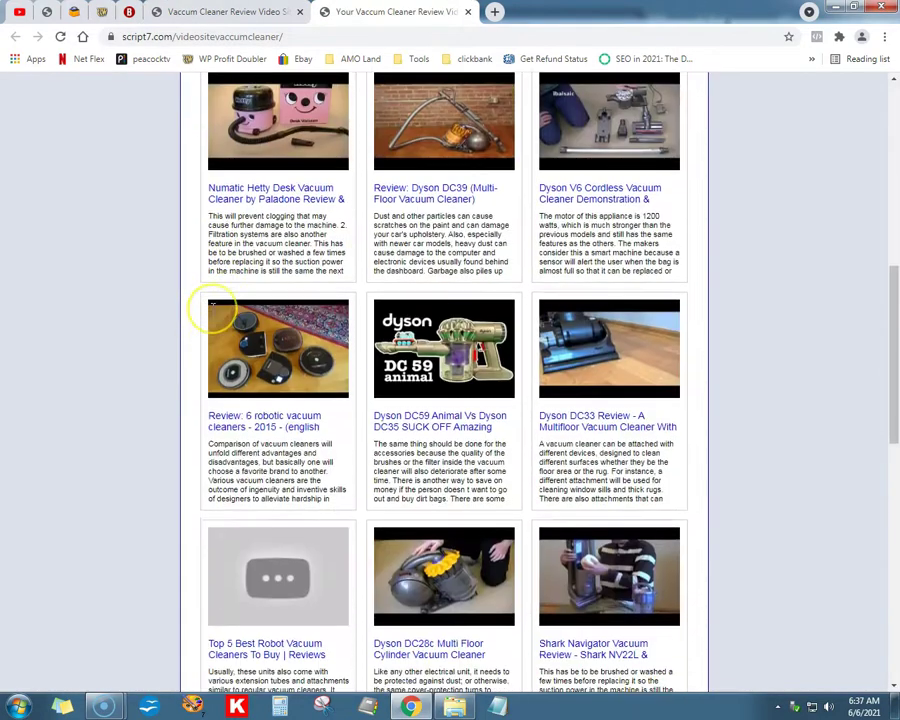
pyautogui.scroll(-4, 213, 309)
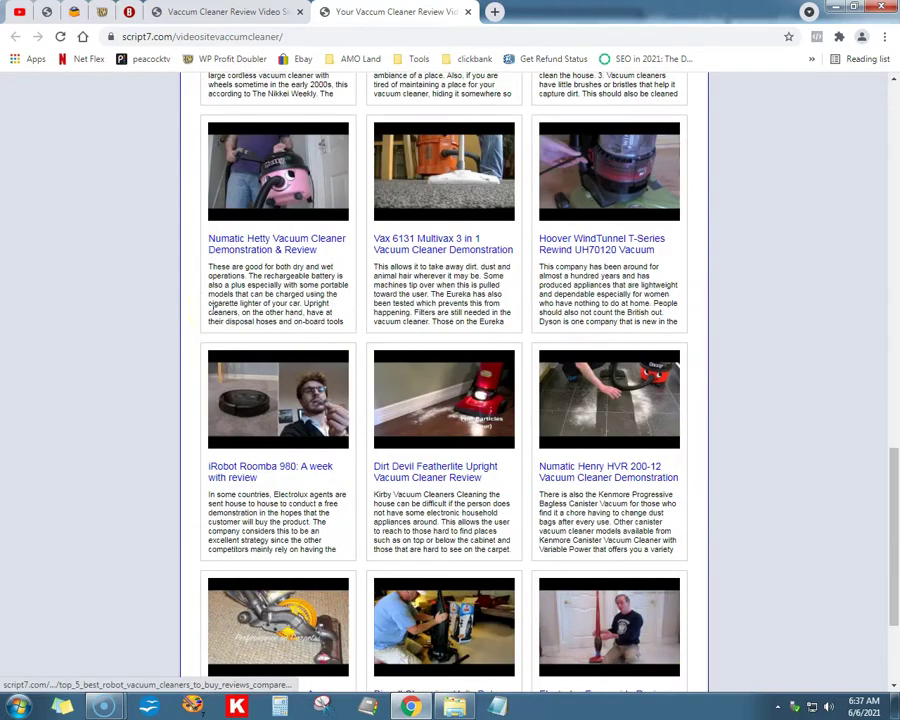
pyautogui.scroll(9, 212, 306)
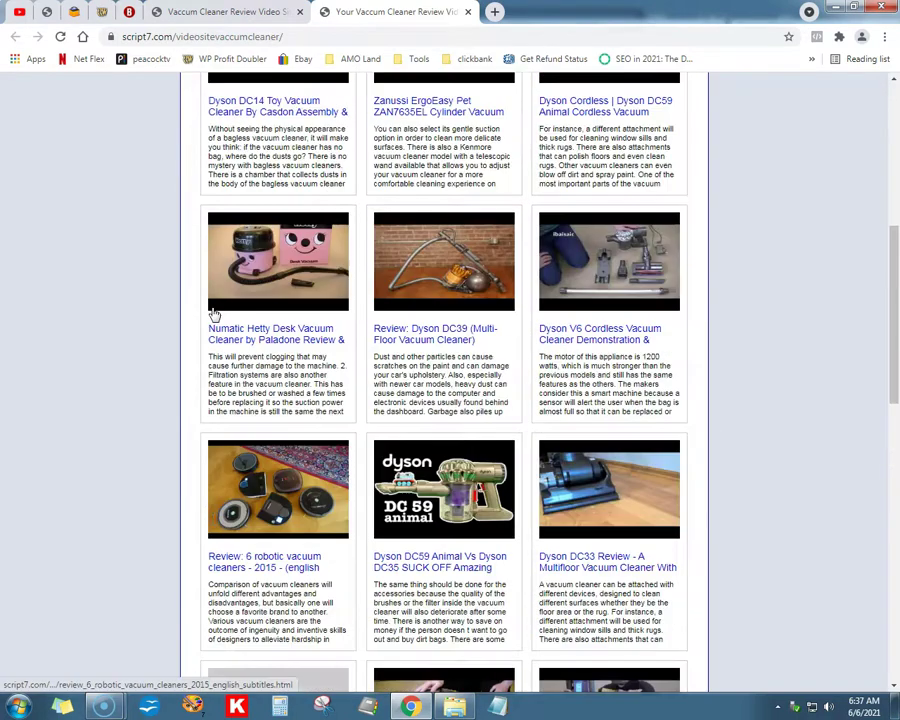
pyautogui.scroll(3, 211, 311)
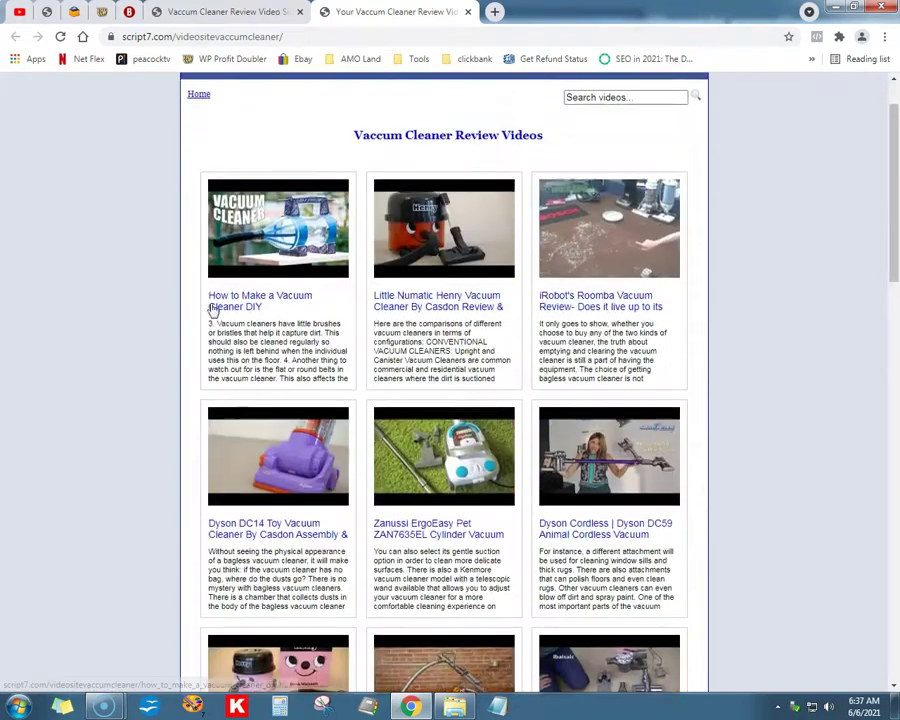
pyautogui.click(202, 168)
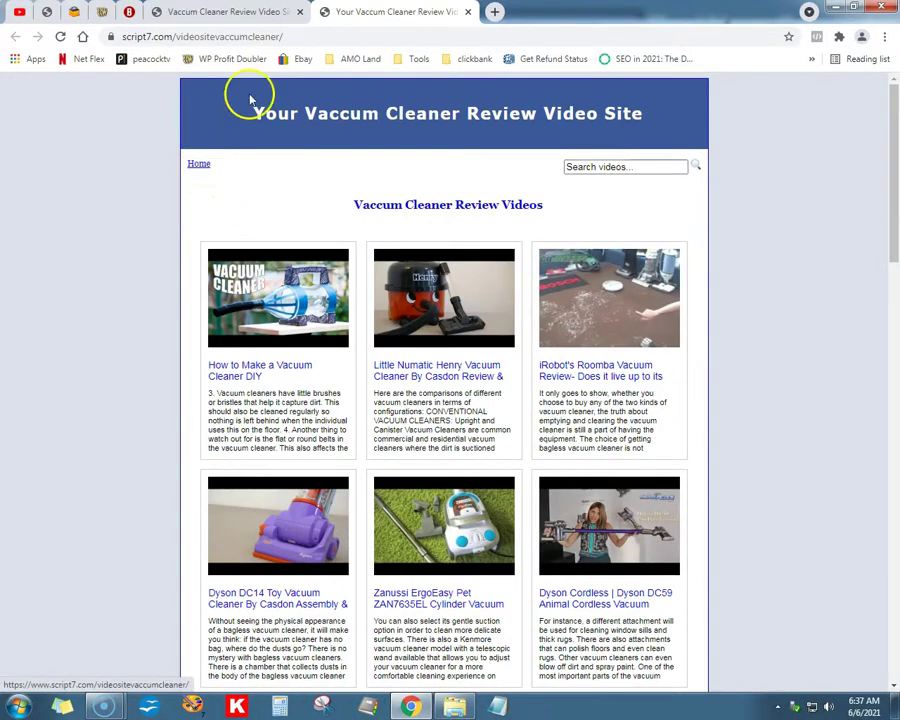
# Close the sample video site and the vacuum cleaner site builder's sales page.
pyautogui.click(467, 13)
pyautogui.scroll(-1, 307, 412)
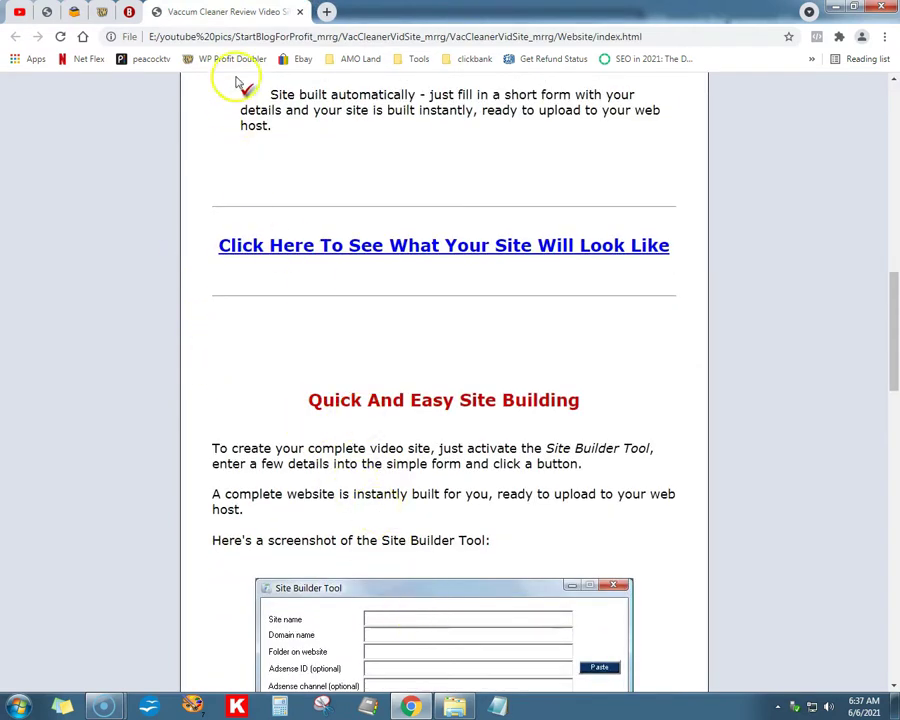
pyautogui.click(299, 11)
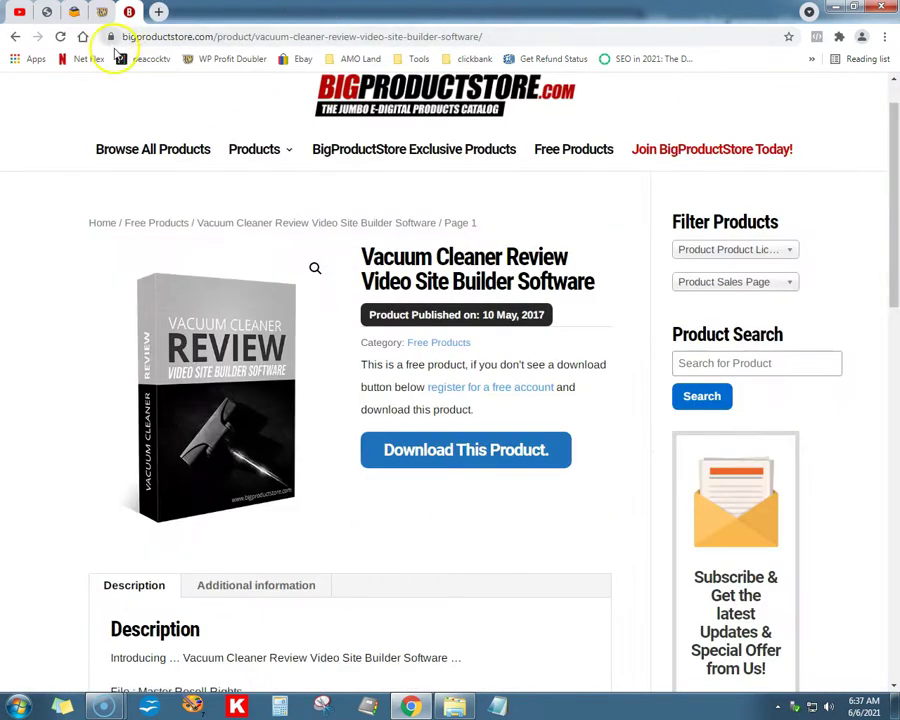
# Switch to Windows Explorer, go back to the inner VacCleanerVidSite_mrrg folder, and launch the program in its Site Builder Software folder.
pyautogui.click(452, 705)
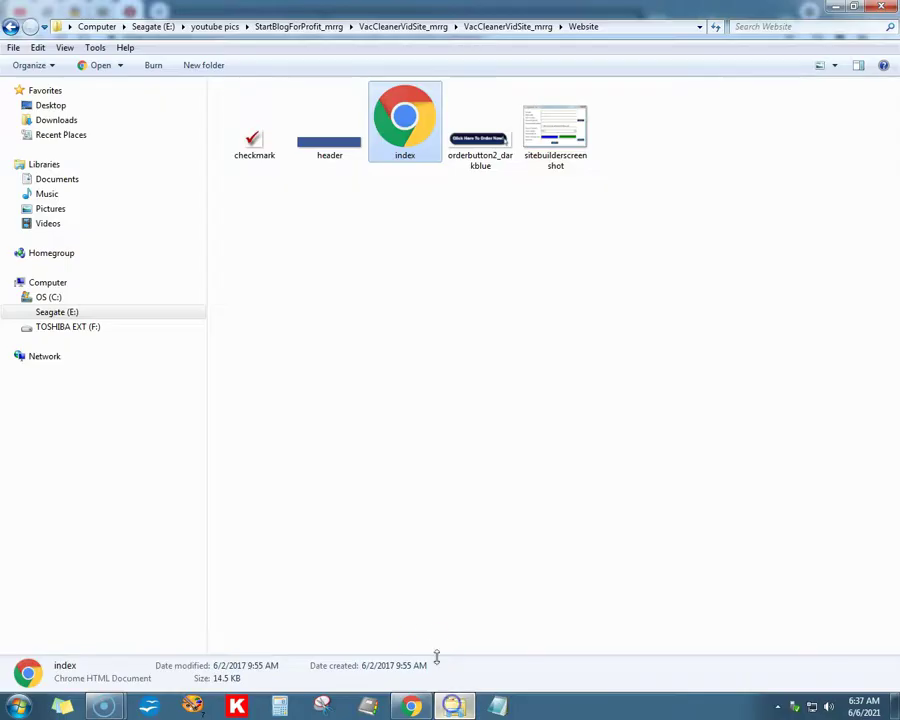
pyautogui.click(11, 27)
pyautogui.click(293, 109)
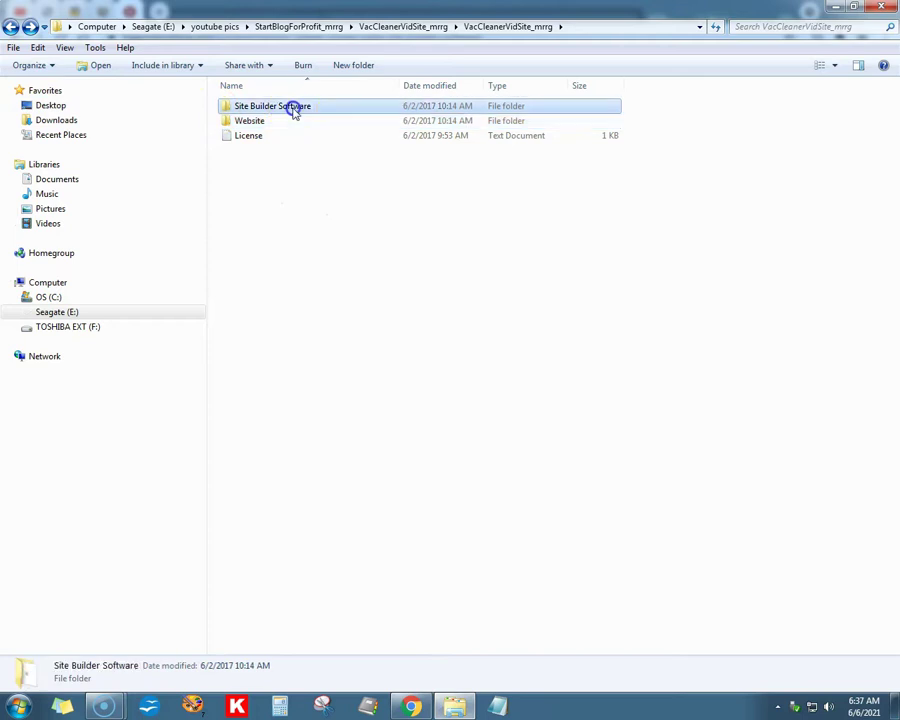
pyautogui.doubleClick(293, 108)
pyautogui.doubleClick(293, 109)
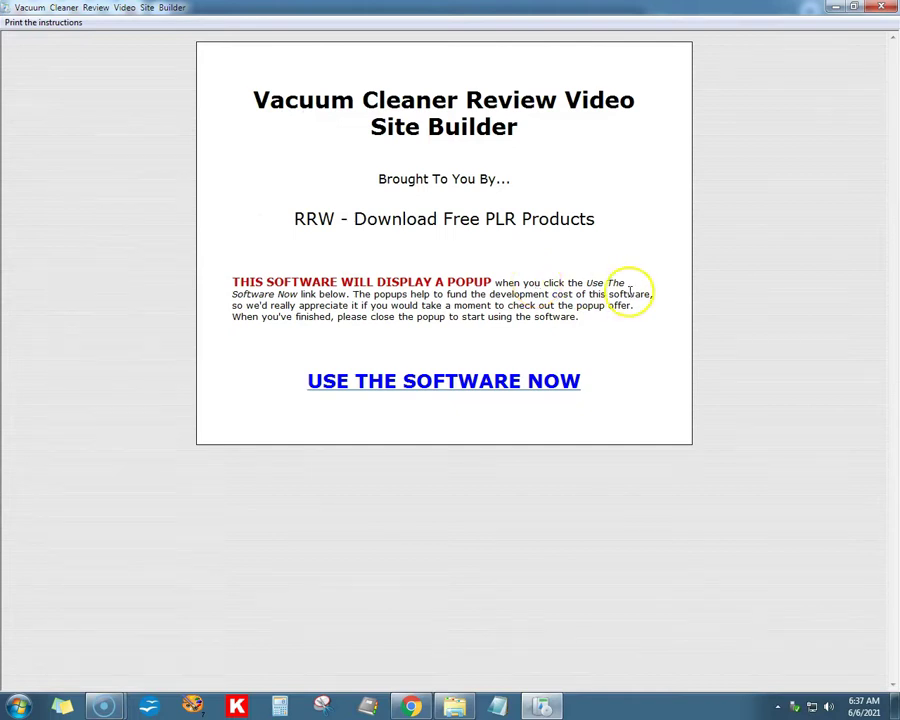
# Choose to use the software, close the Compassion sponsorship popup page, and return to the Vacuum Cleaner Review Video Site Builder.
pyautogui.click(430, 386)
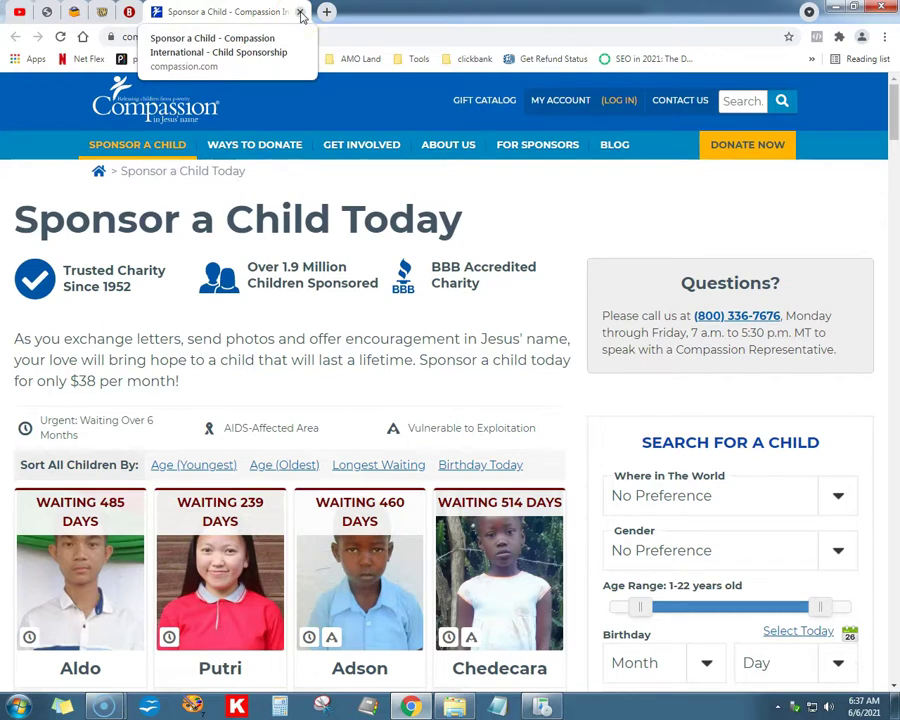
pyautogui.click(300, 12)
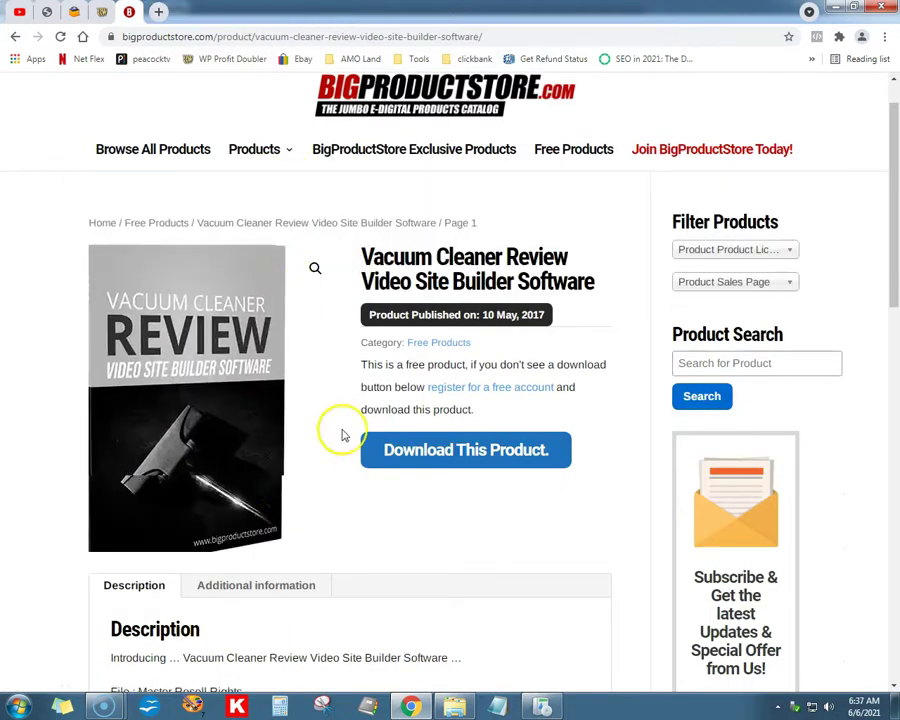
pyautogui.click(541, 707)
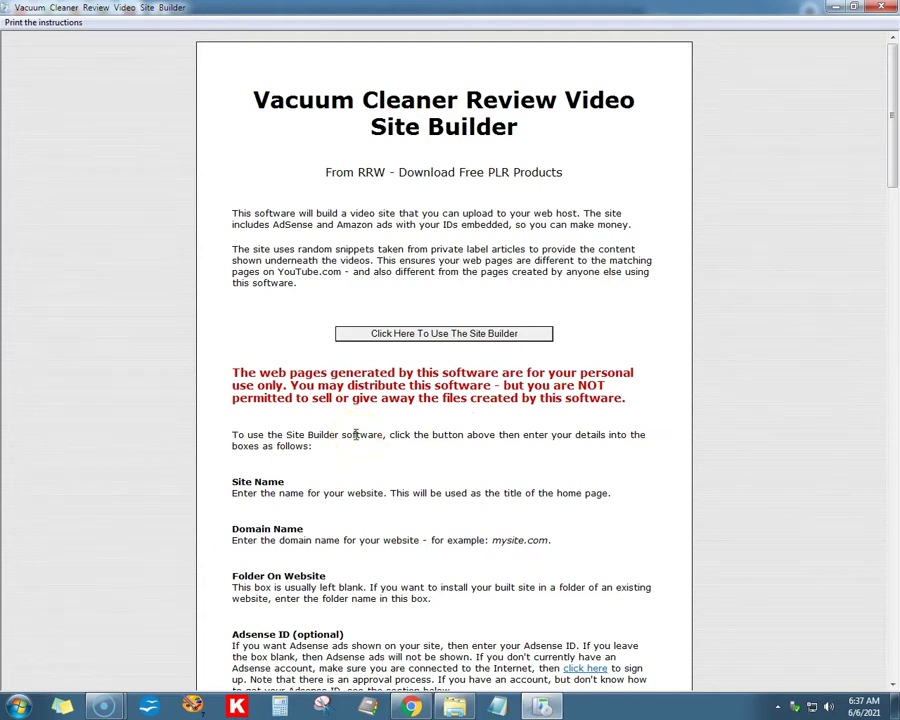
# Enlarge the instructions text and read the introduction, highlighting the line about building a video site for a web host.
pyautogui.keyDown('ctrl'); pyautogui.scroll(1, 355, 434); pyautogui.keyUp('ctrl')
pyautogui.keyDown('ctrl'); pyautogui.scroll(1, 338, 434); pyautogui.keyUp('ctrl')
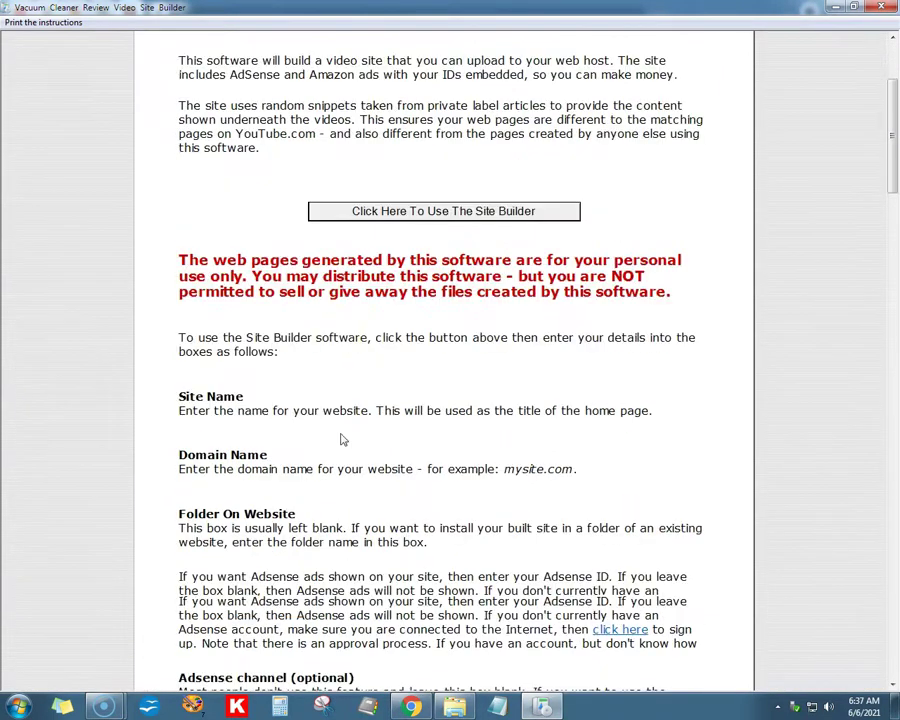
pyautogui.scroll(-5, 338, 436)
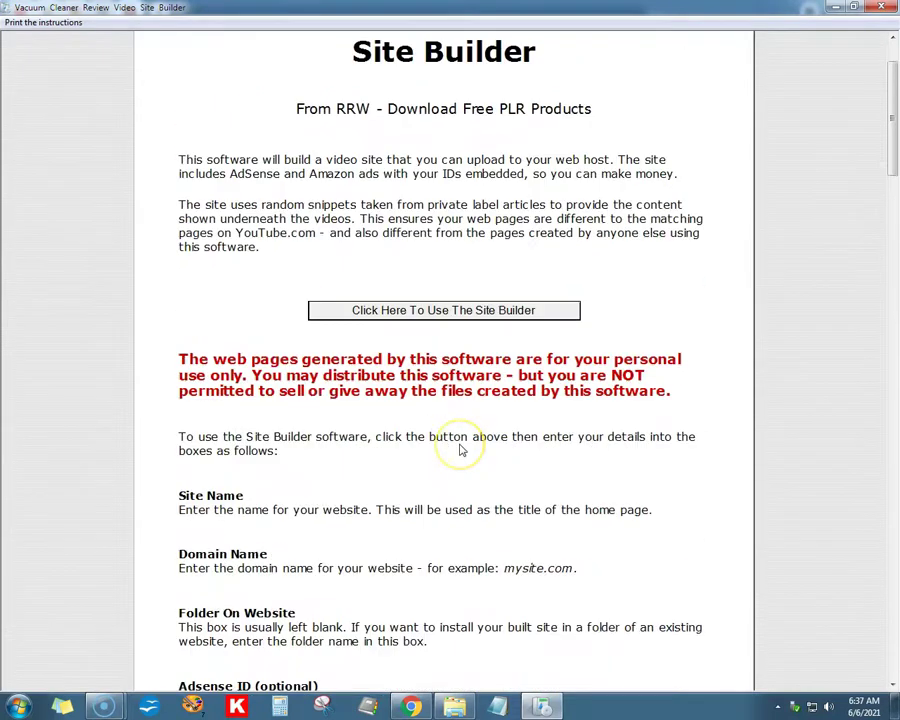
pyautogui.scroll(-2, 461, 450)
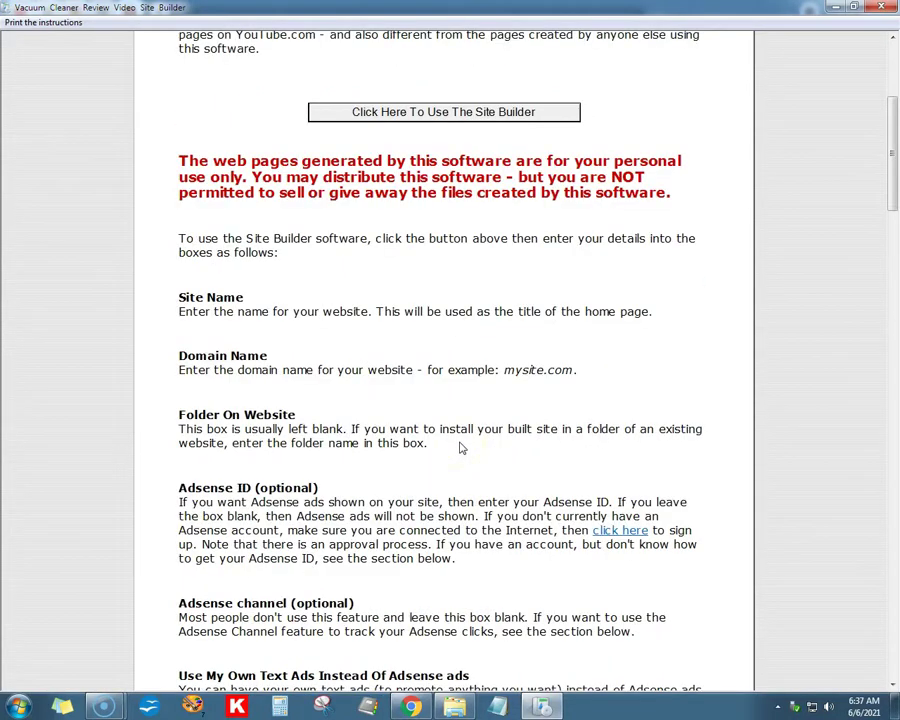
pyautogui.scroll(2, 461, 446)
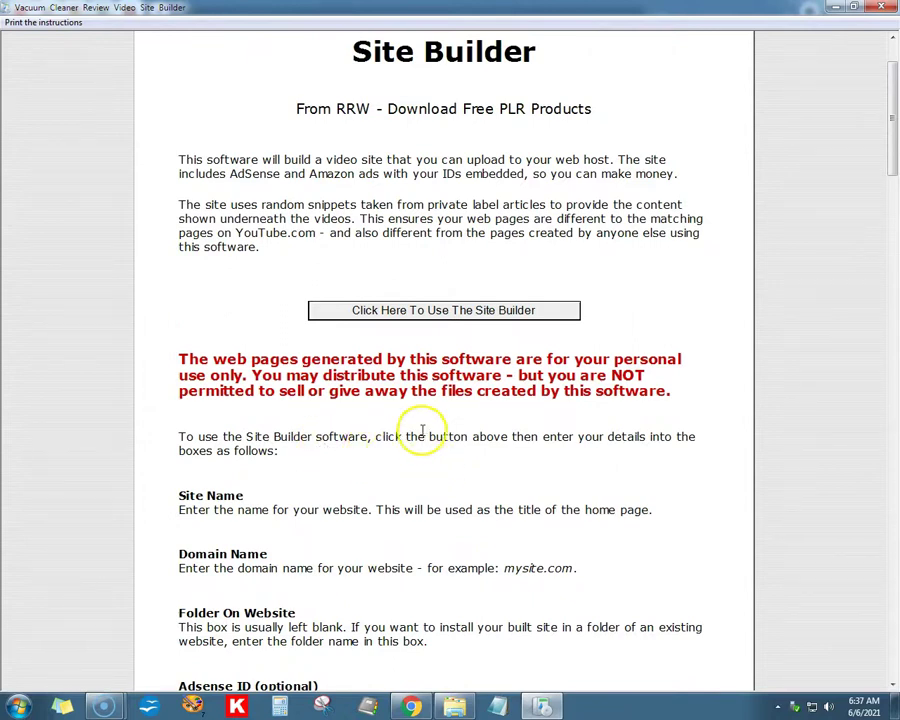
pyautogui.moveTo(180, 160); pyautogui.dragTo(512, 165)
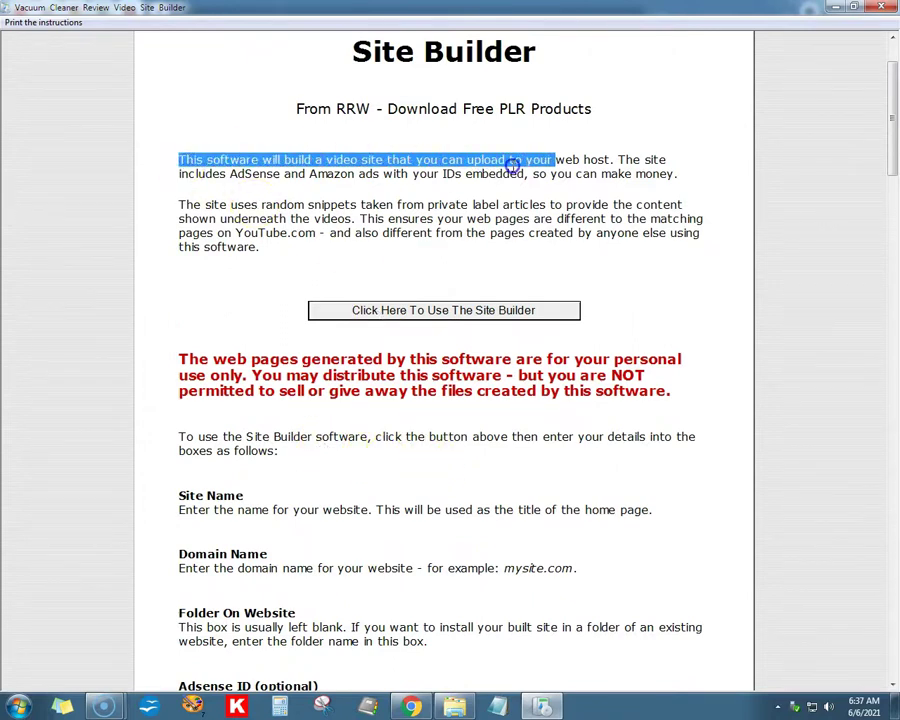
pyautogui.moveTo(660, 158); pyautogui.dragTo(660, 160)
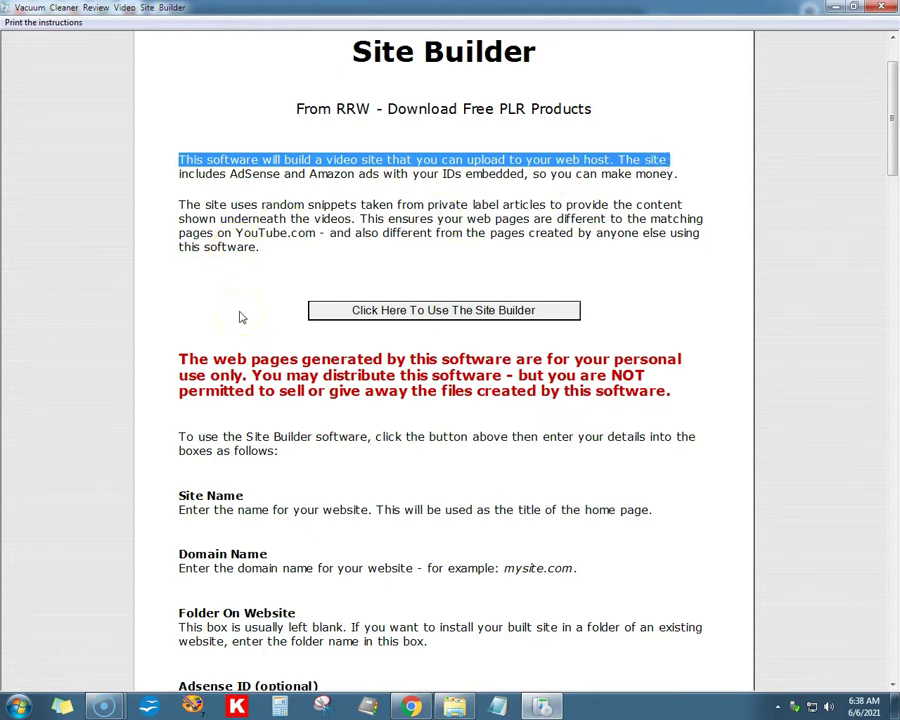
# Examine the instructions for the site name, domain name, website folder, Adsense, text ads and Amazon fields.
pyautogui.scroll(-5, 240, 317)
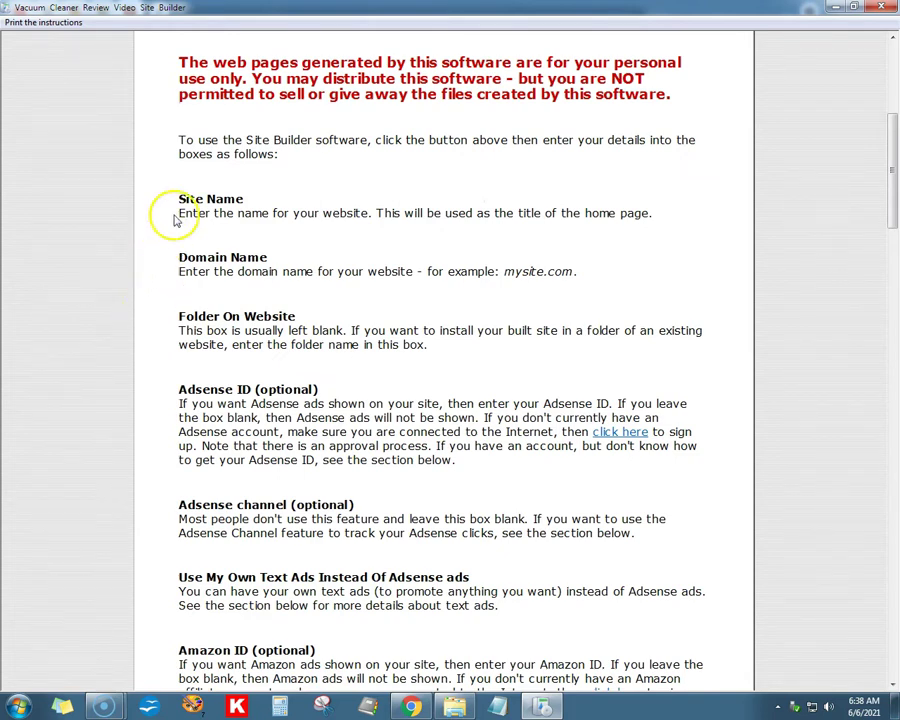
pyautogui.scroll(-3, 165, 225)
pyautogui.scroll(-1, 168, 260)
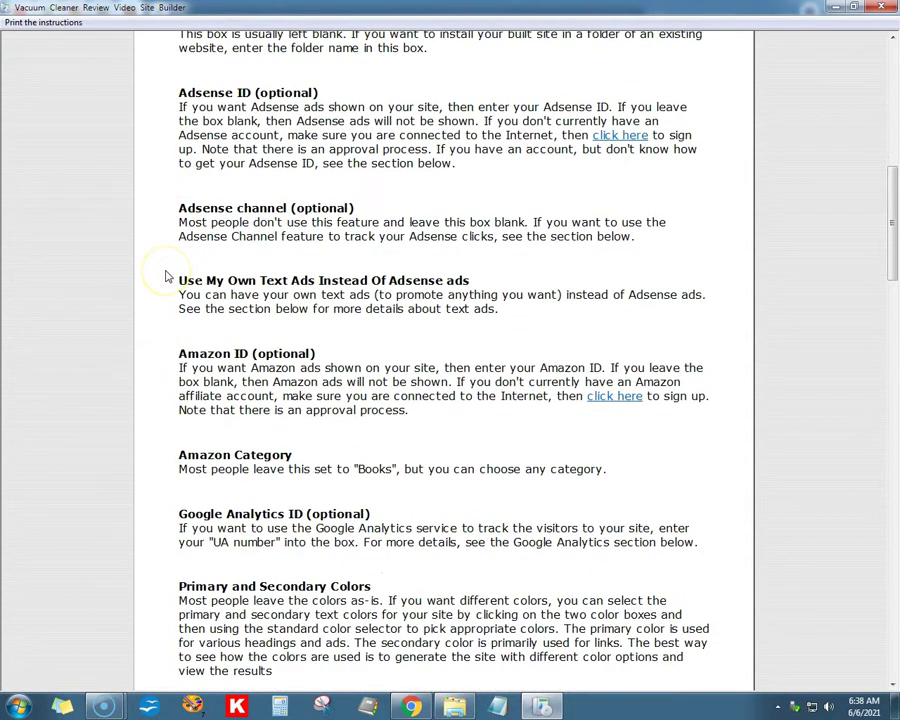
pyautogui.scroll(2, 168, 277)
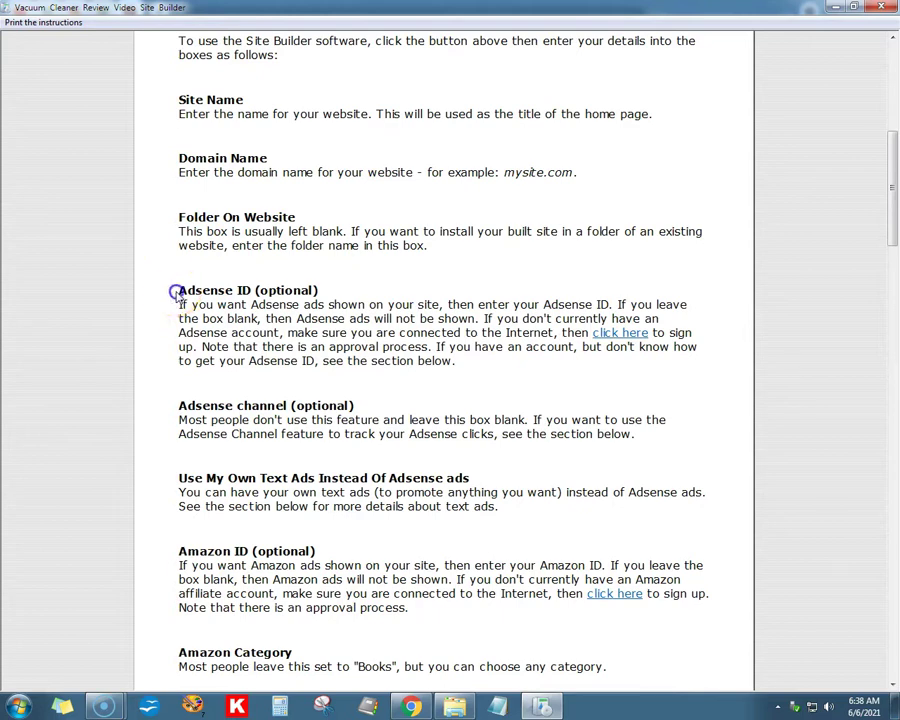
pyautogui.scroll(-1, 186, 286)
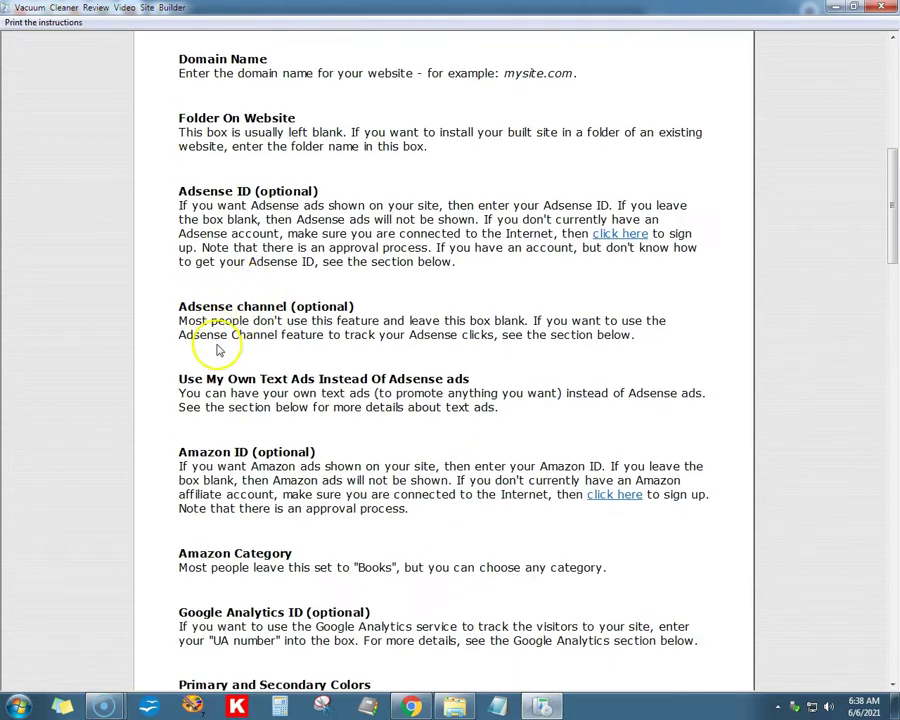
pyautogui.scroll(-2, 213, 342)
pyautogui.scroll(3, 215, 346)
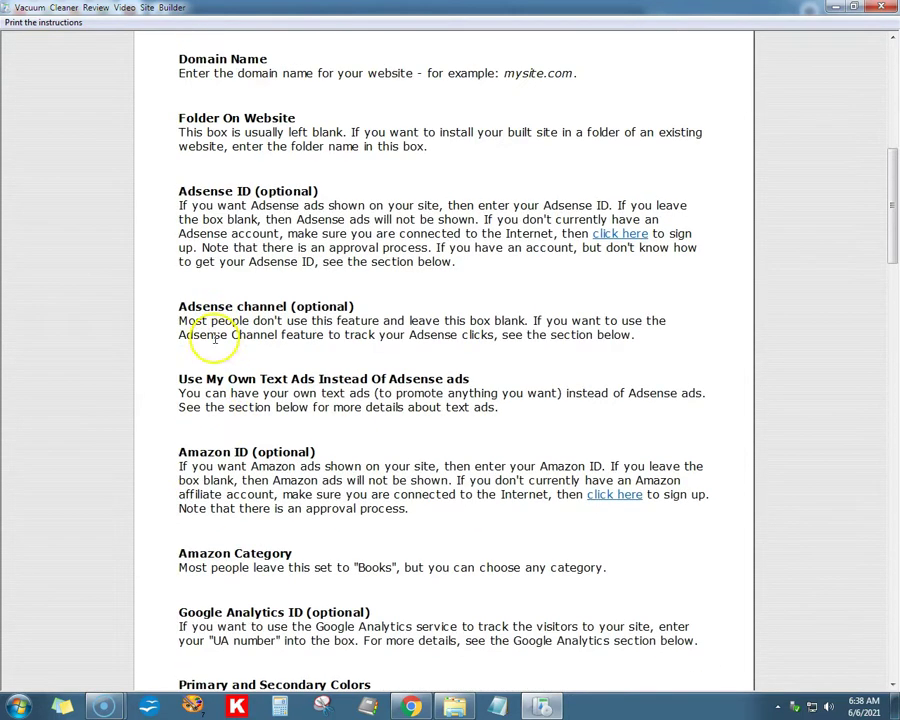
pyautogui.scroll(-2, 213, 342)
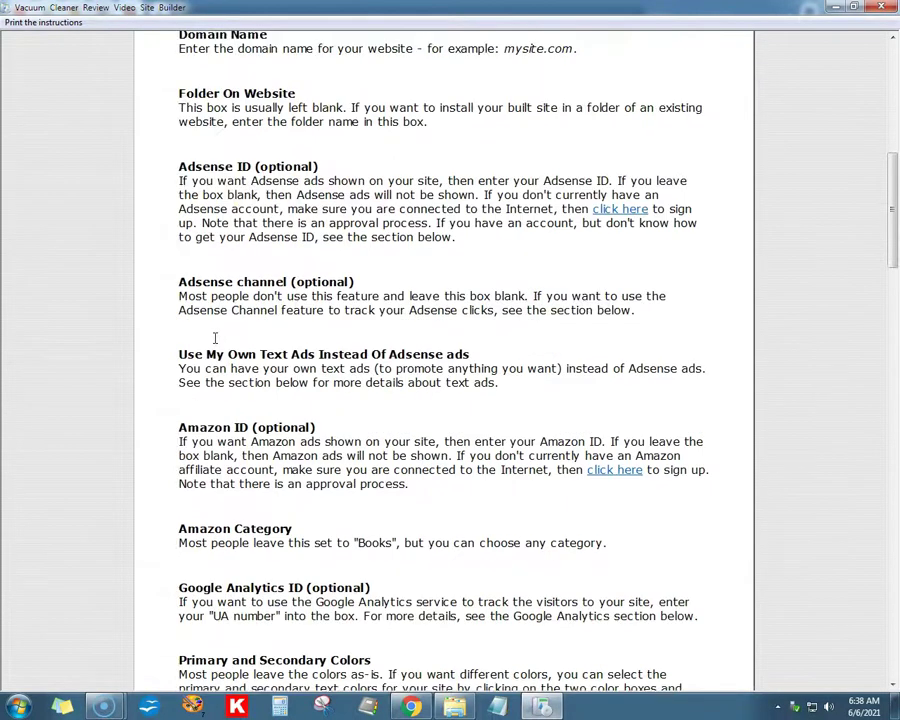
pyautogui.scroll(-1, 213, 342)
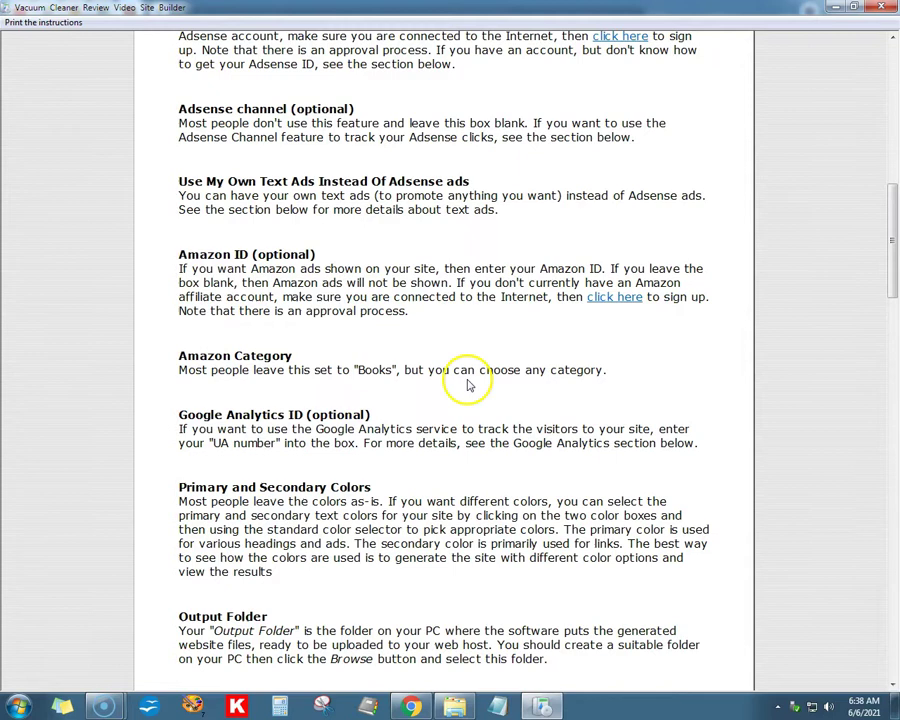
# Review the instructions on Google Analytics, colors, output folder, site creation, getting an Adsense ID and setting up Adsense channels.
pyautogui.scroll(-2, 443, 382)
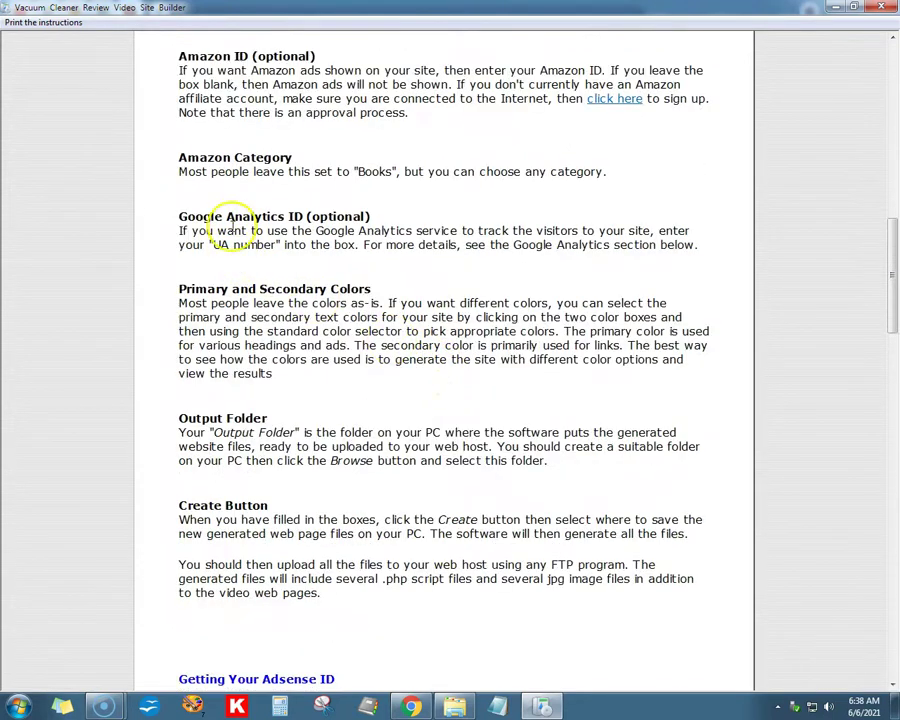
pyautogui.scroll(-1, 435, 300)
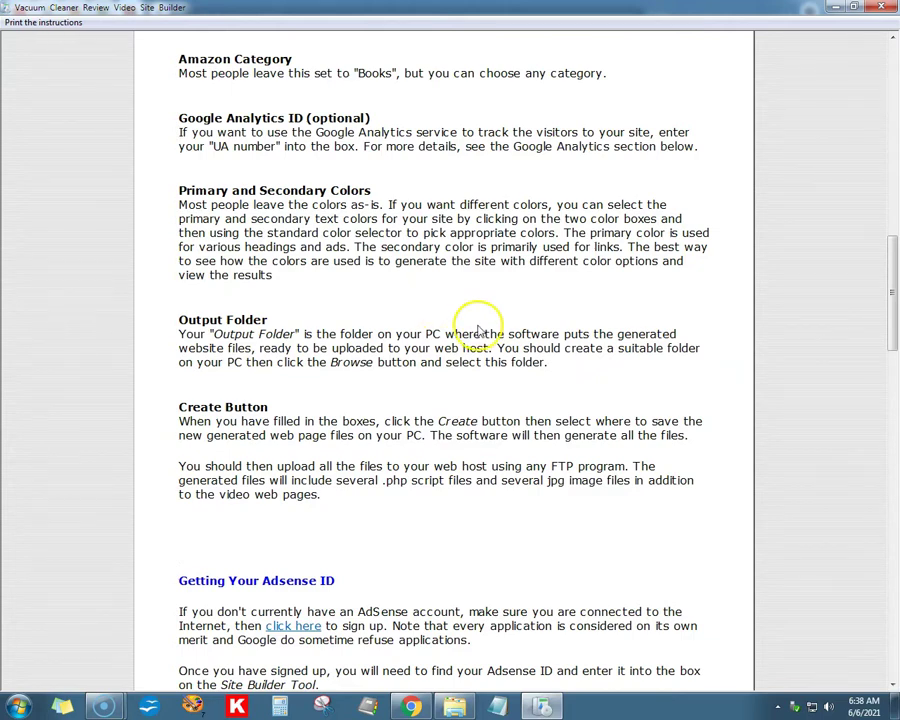
pyautogui.scroll(3, 478, 330)
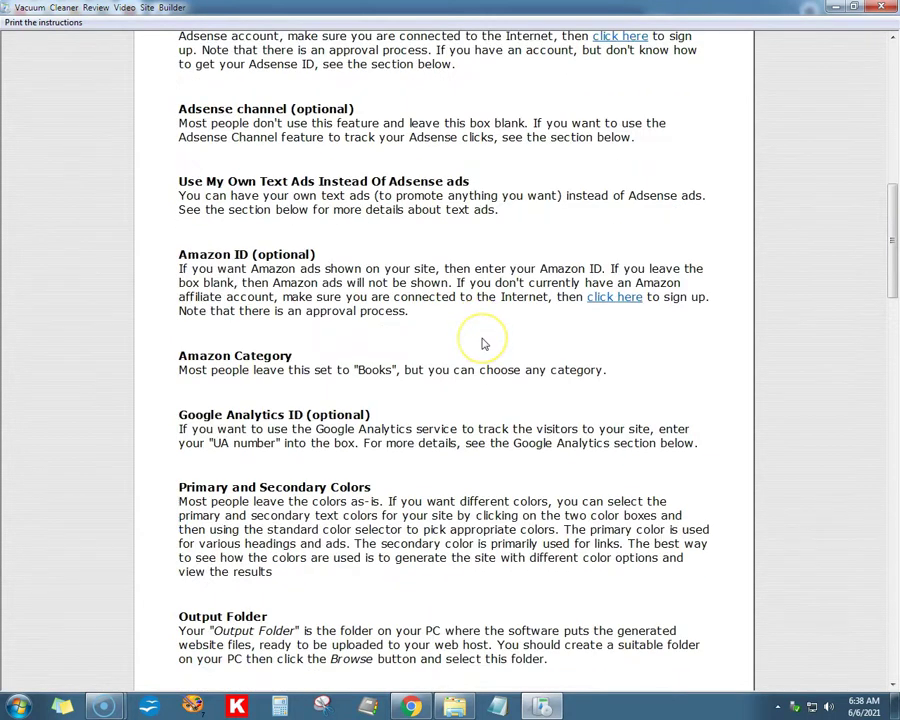
pyautogui.scroll(1, 483, 344)
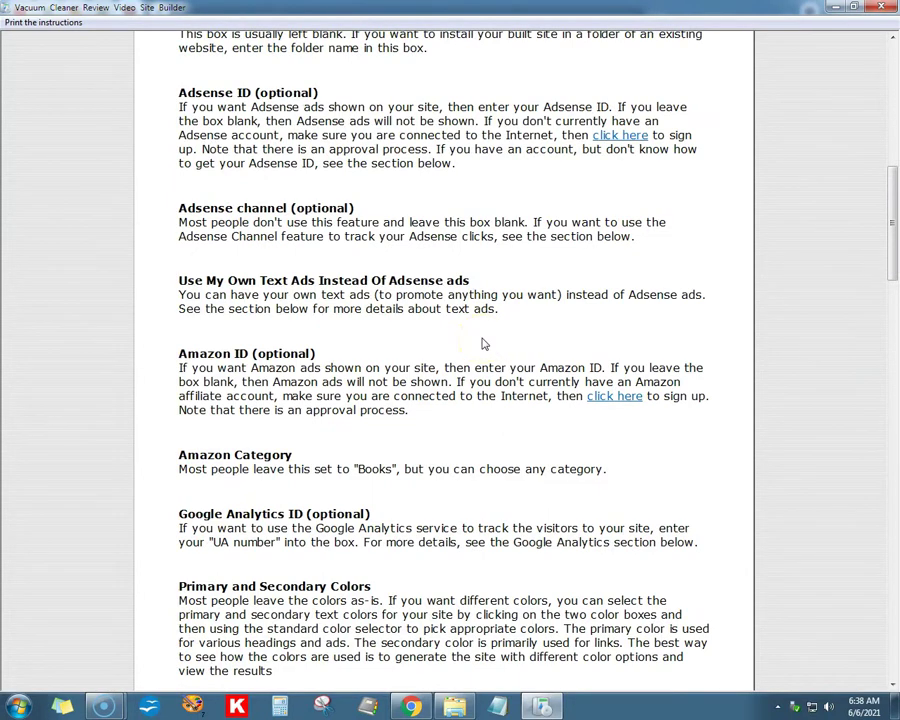
pyautogui.scroll(-2, 483, 344)
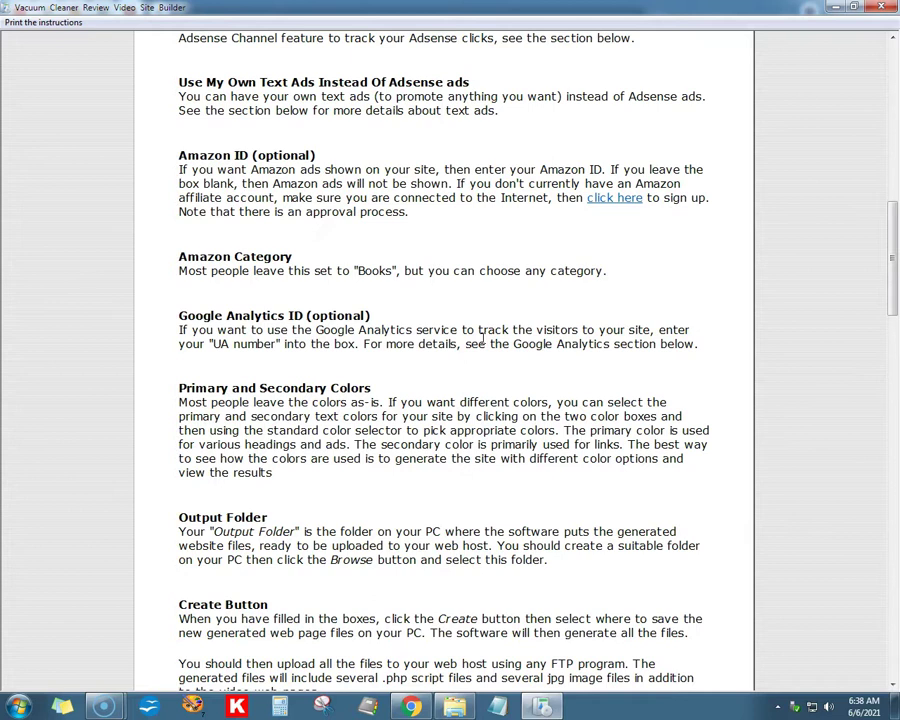
pyautogui.scroll(-2, 481, 340)
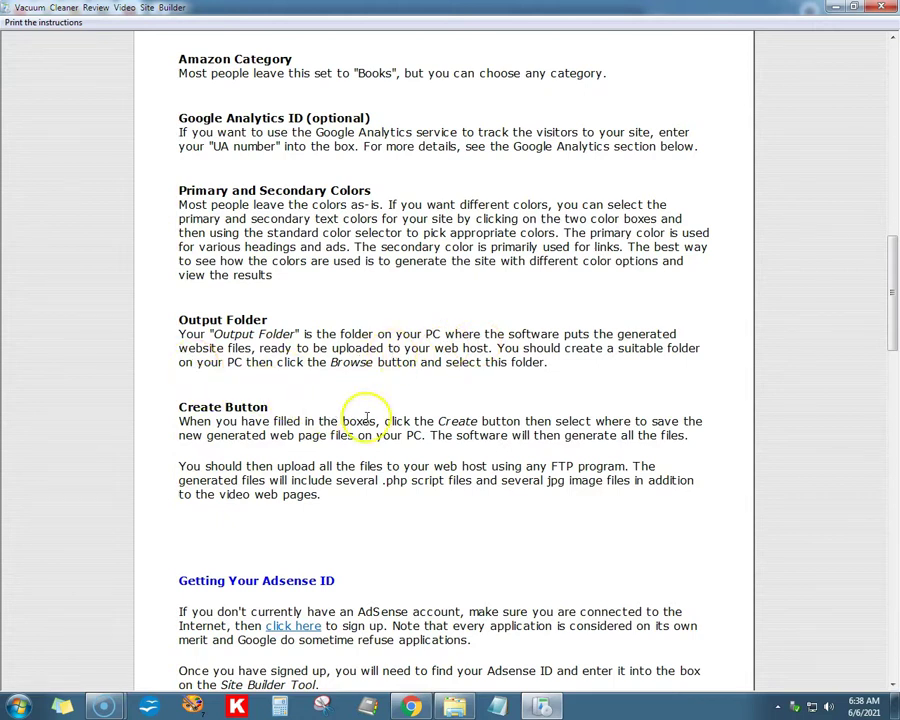
pyautogui.scroll(-2, 367, 418)
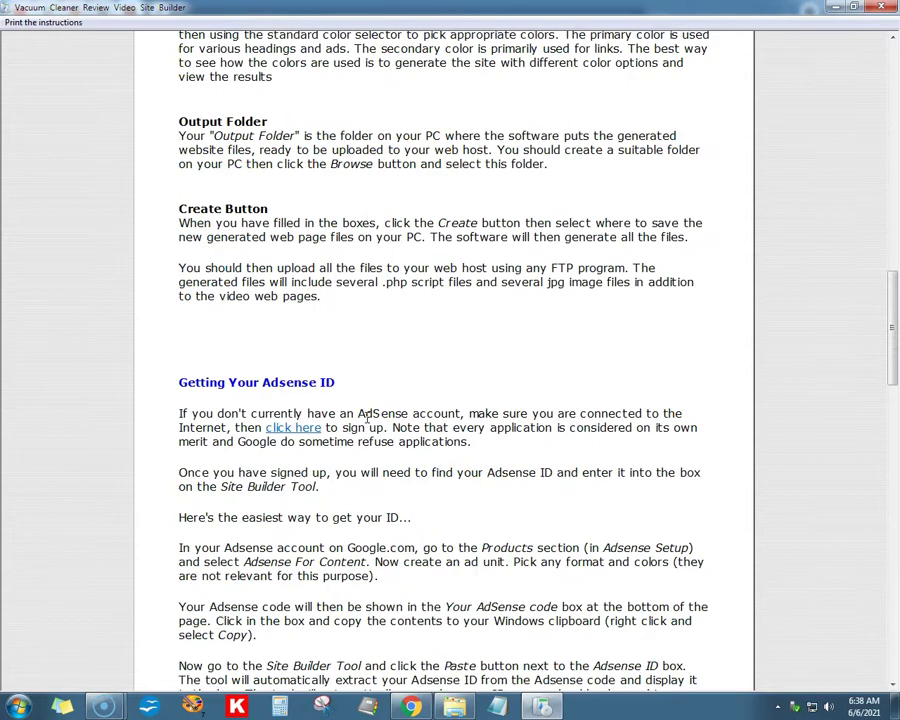
pyautogui.scroll(-4, 367, 418)
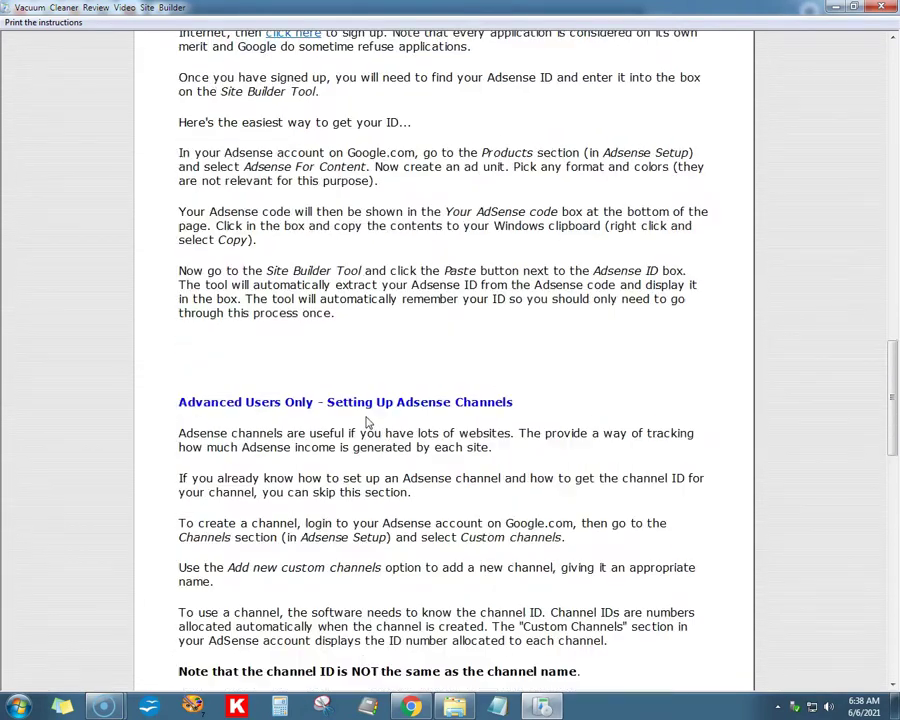
# Read the instructions on using your own text ads instead of Adsense ads, and return to the beginning of the document.
pyautogui.scroll(-6, 367, 420)
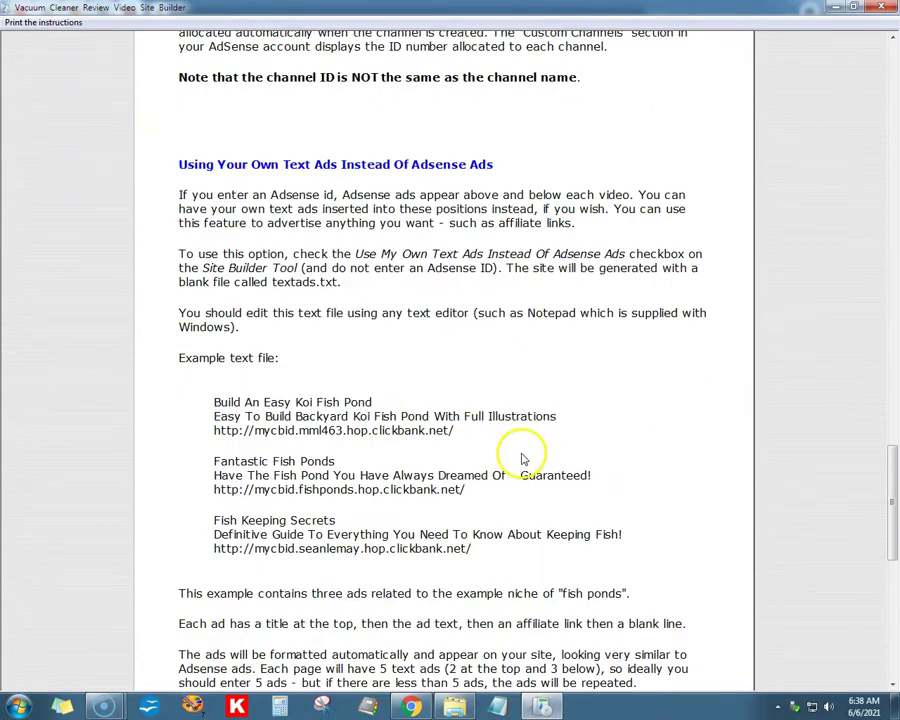
pyautogui.scroll(-1, 520, 459)
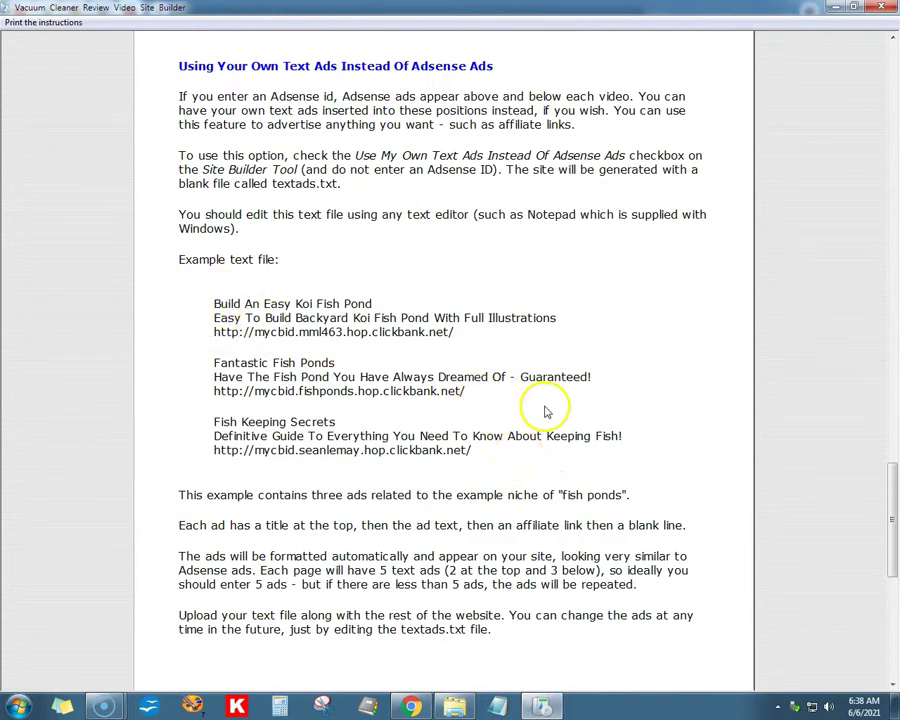
pyautogui.scroll(11, 530, 412)
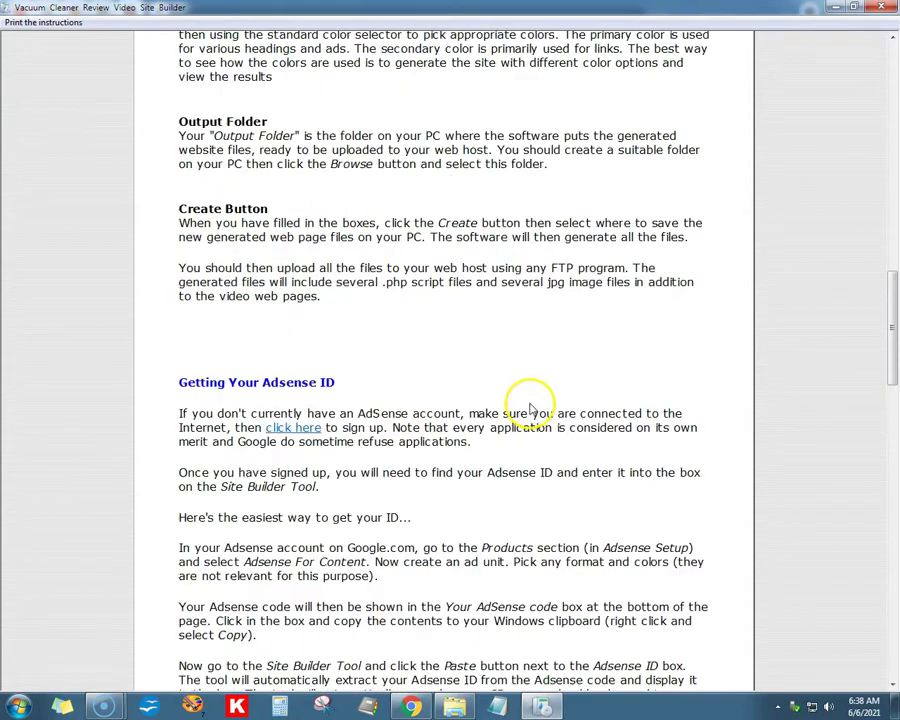
pyautogui.scroll(13, 530, 410)
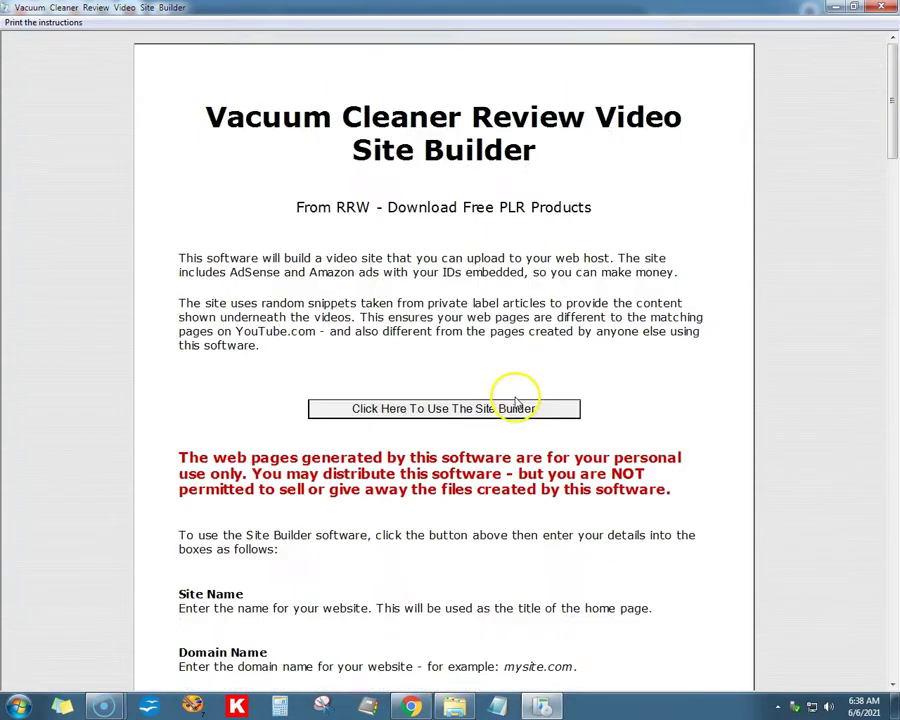
# Switch to Chrome, open a new tab and run the previously used search for safariholidays.rwcweb-com.
pyautogui.click(425, 703)
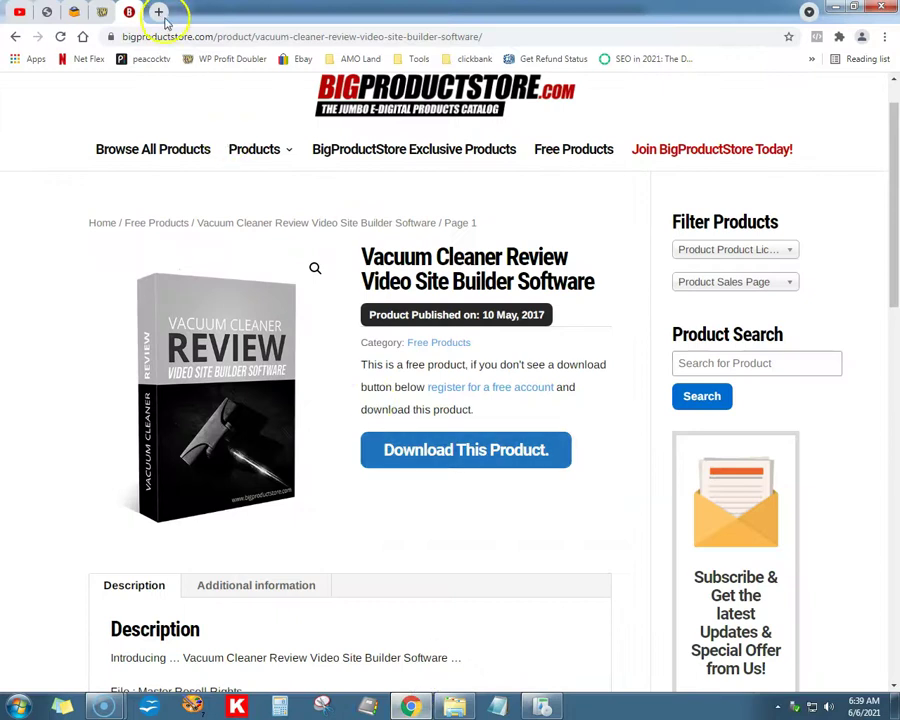
pyautogui.click(159, 12)
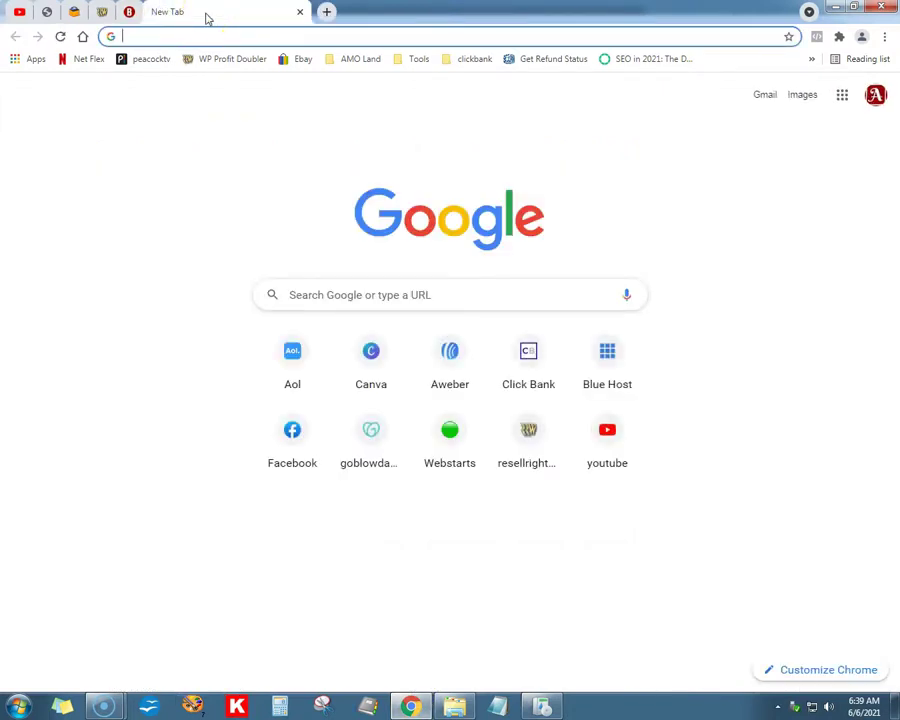
pyautogui.write('sciaticacure.webstarts.com')
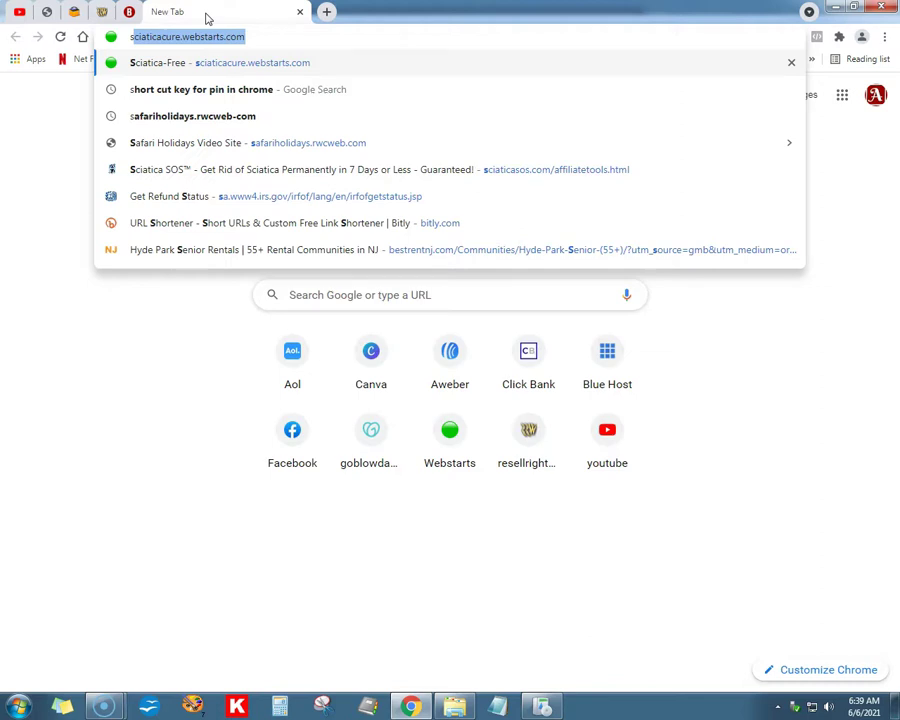
pyautogui.click(195, 116)
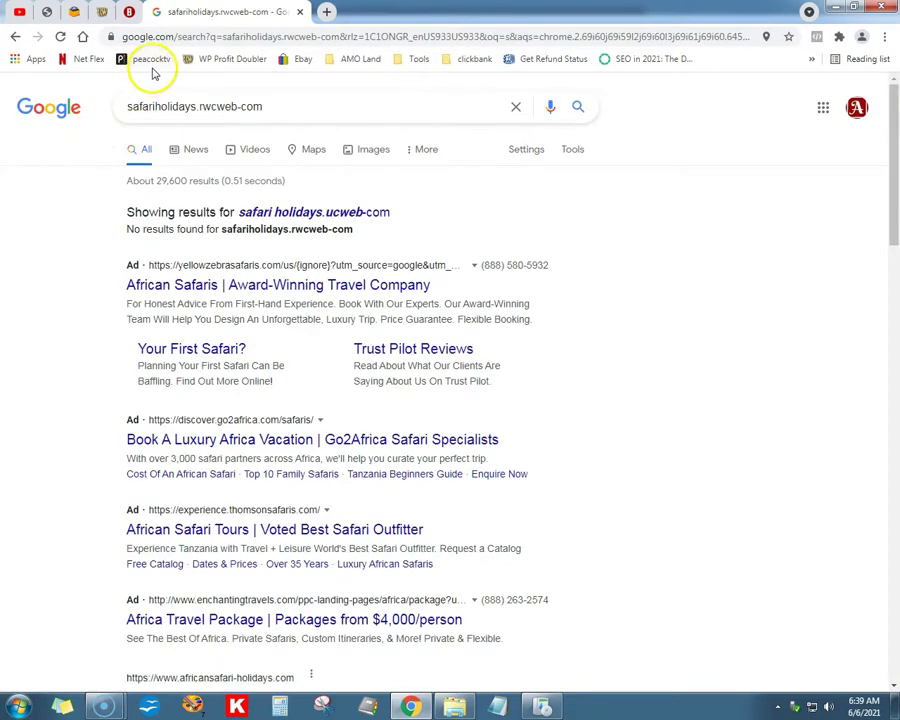
pyautogui.click(200, 106)
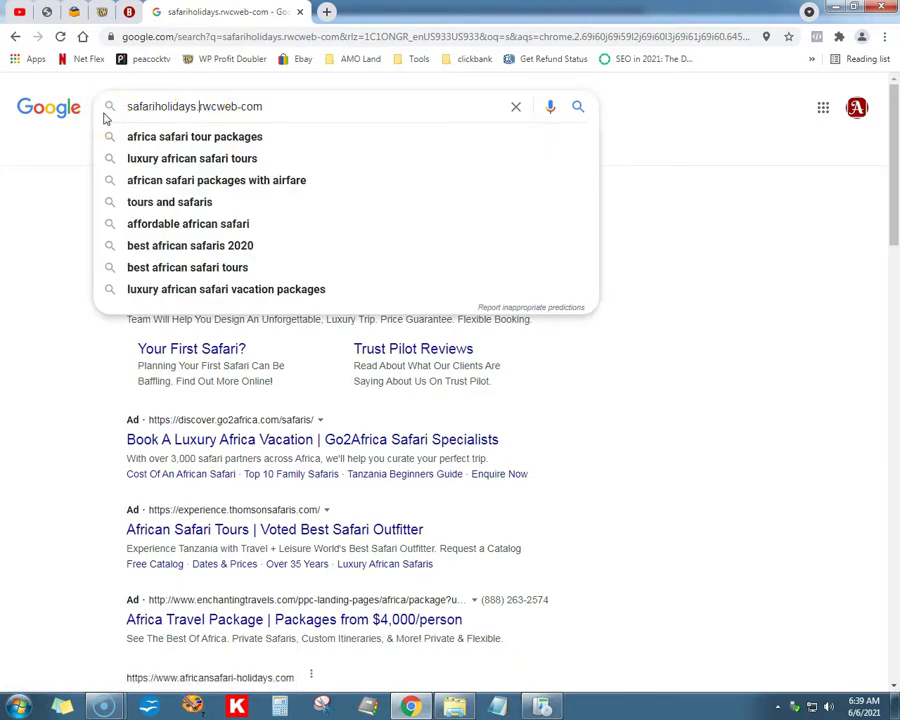
pyautogui.hotkey('ctrl', 'shift', 'i')
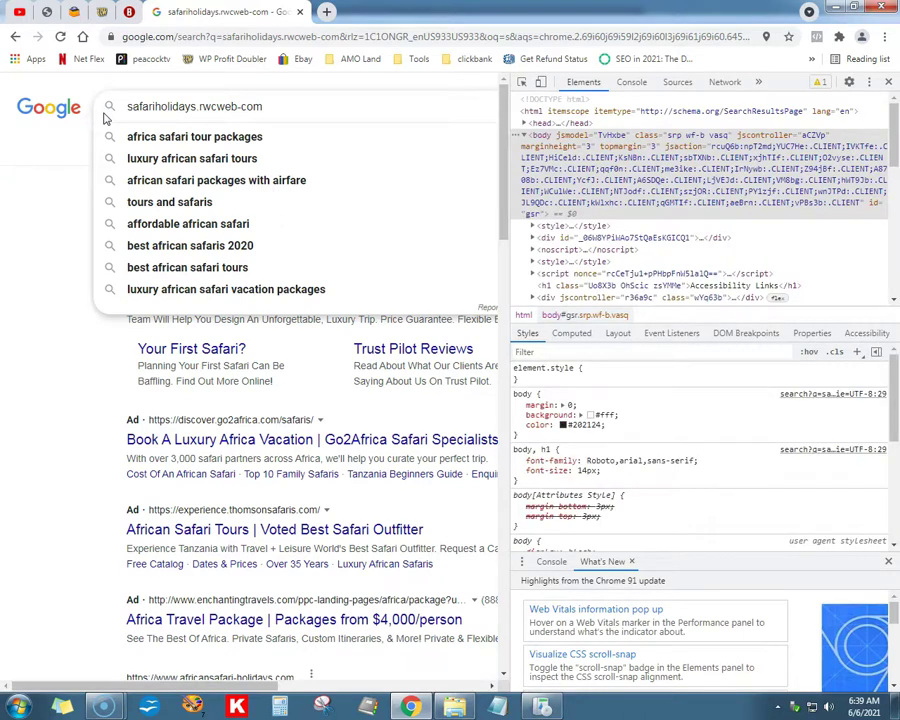
pyautogui.press('Escape')
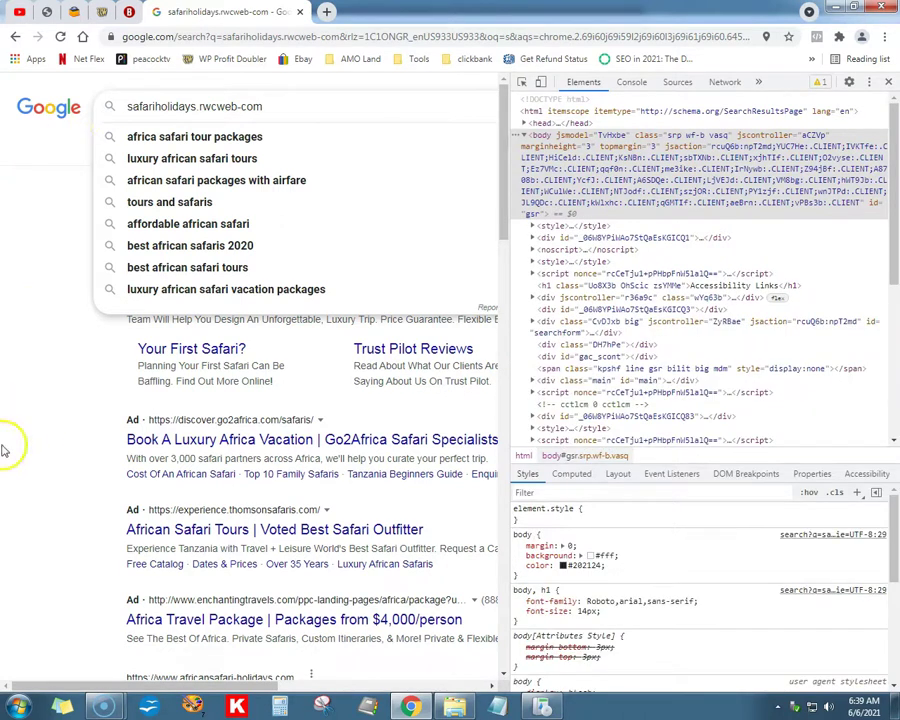
pyautogui.hotkey('ctrl', 'shift', 'i')
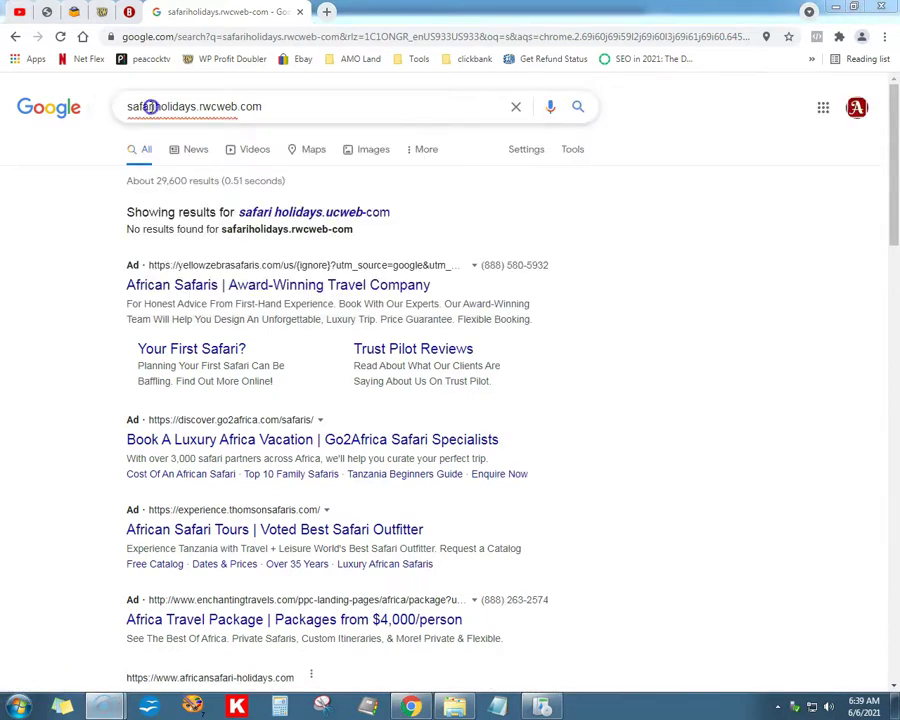
# Copy the corrected address safariholidays.rwcweb.com from the search query and load it as the page address.
pyautogui.tripleClick(150, 106)
pyautogui.rightClick(150, 106)
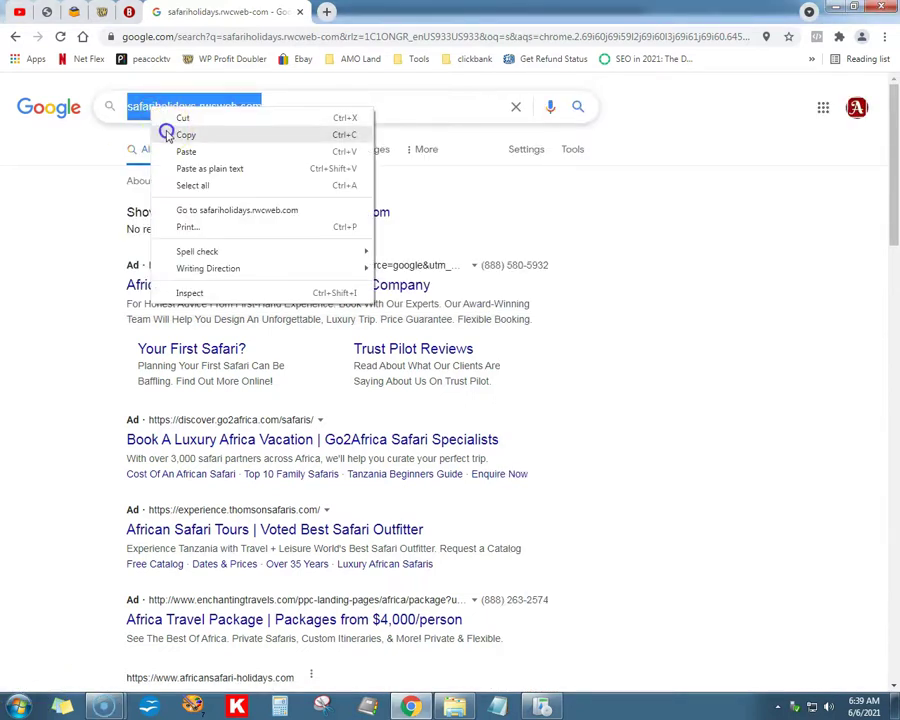
pyautogui.click(167, 134)
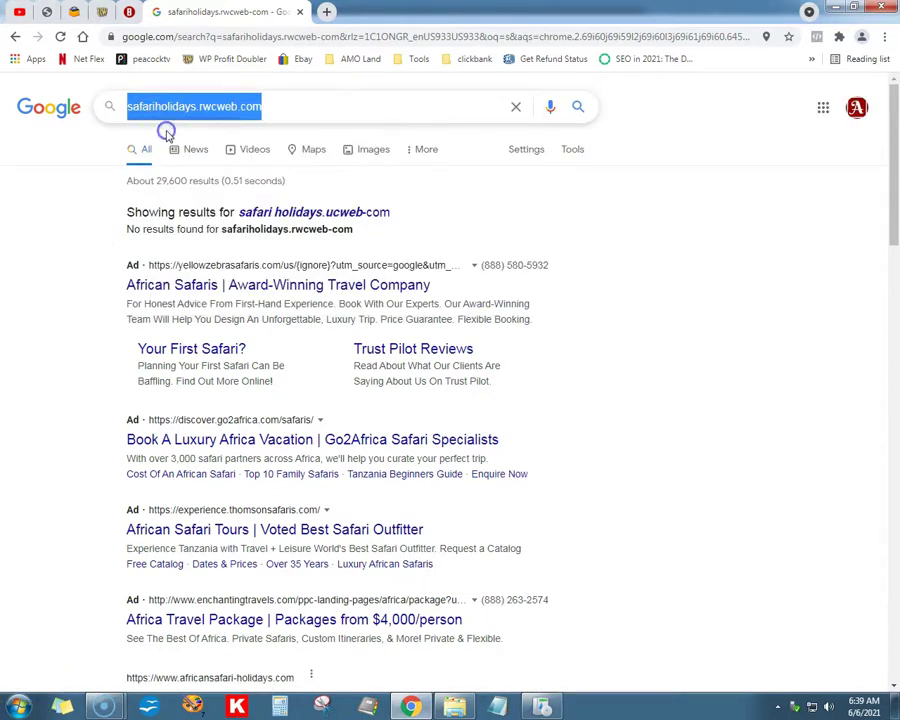
pyautogui.click(161, 37)
pyautogui.rightClick(161, 38)
pyautogui.click(220, 124)
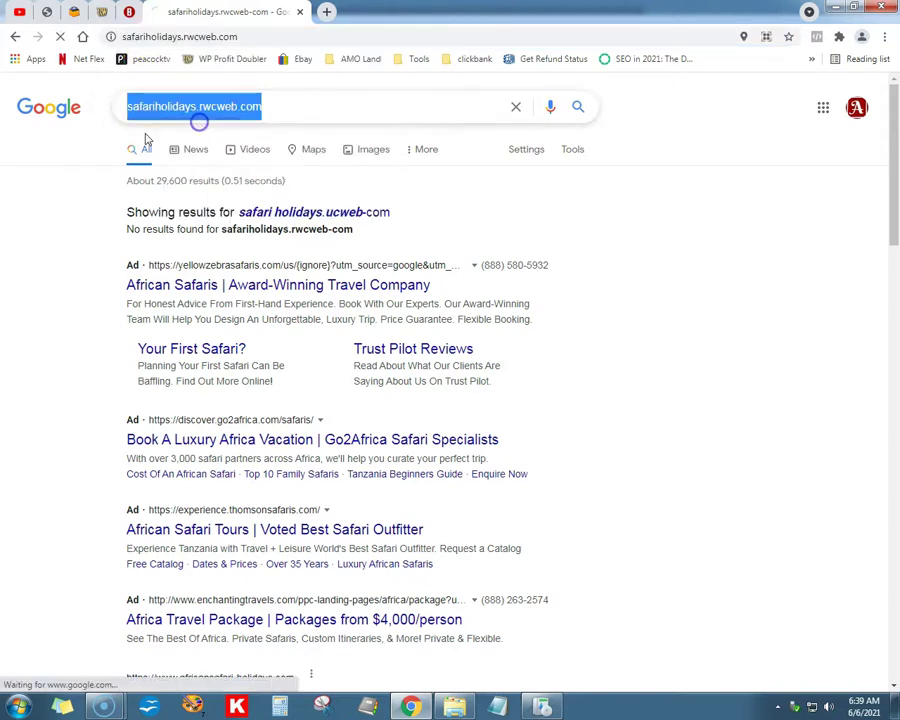
# Browse the Safari Holidays Video Site thumbnails, open the Happy Holidays Chimpanzee Style video page and examine its video, ads and article.
pyautogui.scroll(-1, 56, 168)
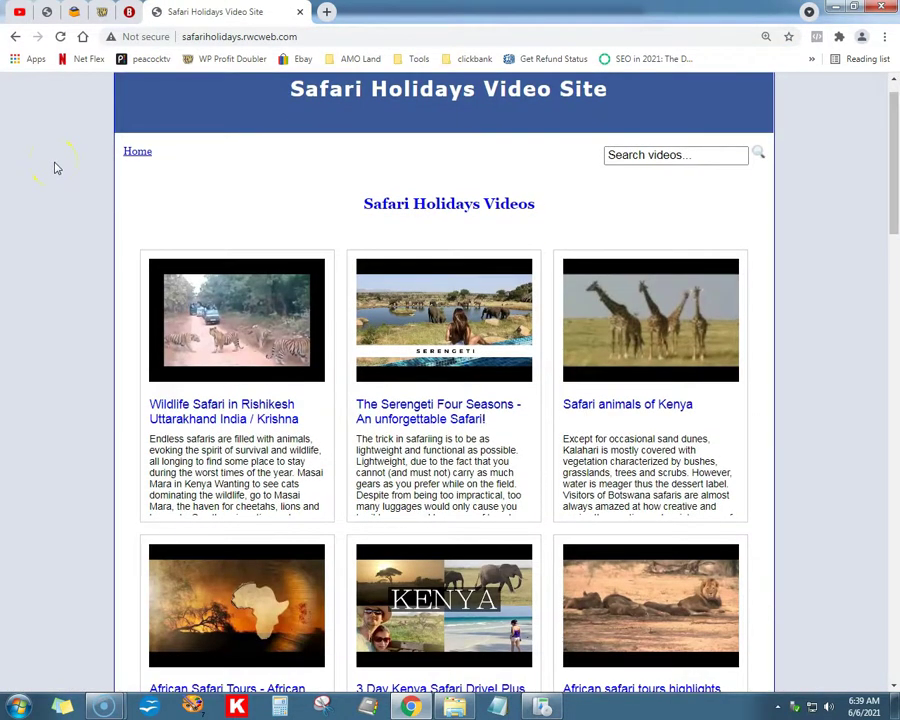
pyautogui.scroll(-6, 56, 168)
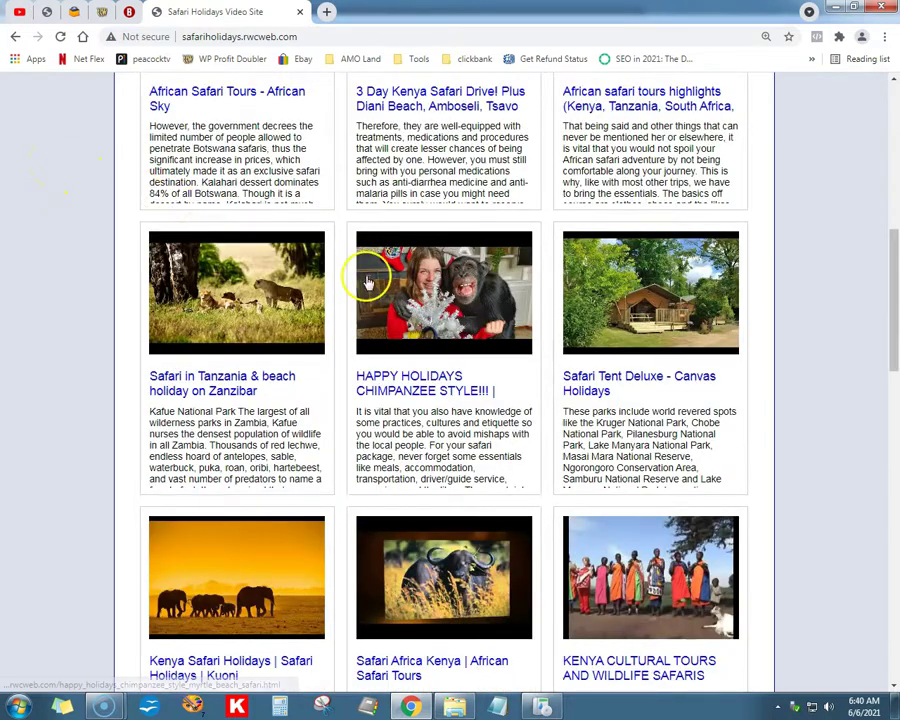
pyautogui.click(368, 283)
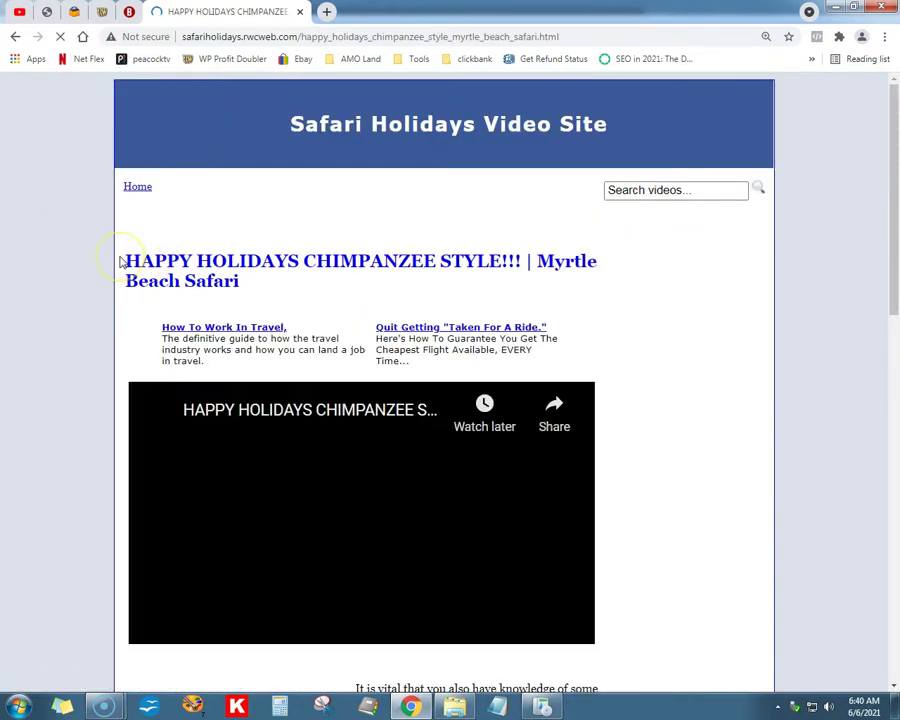
pyautogui.scroll(-2, 96, 260)
pyautogui.scroll(-3, 92, 260)
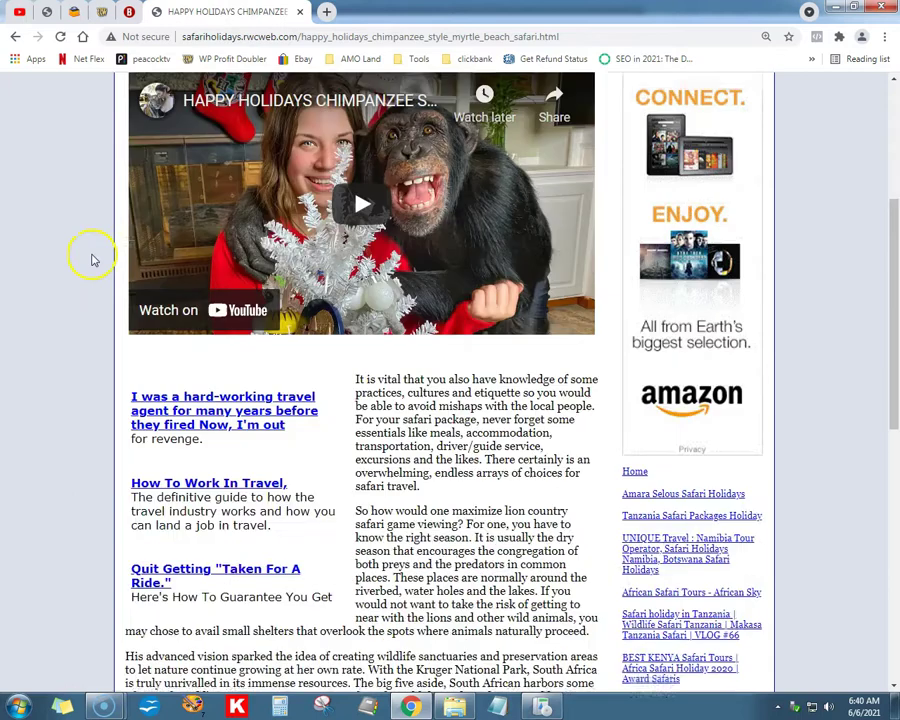
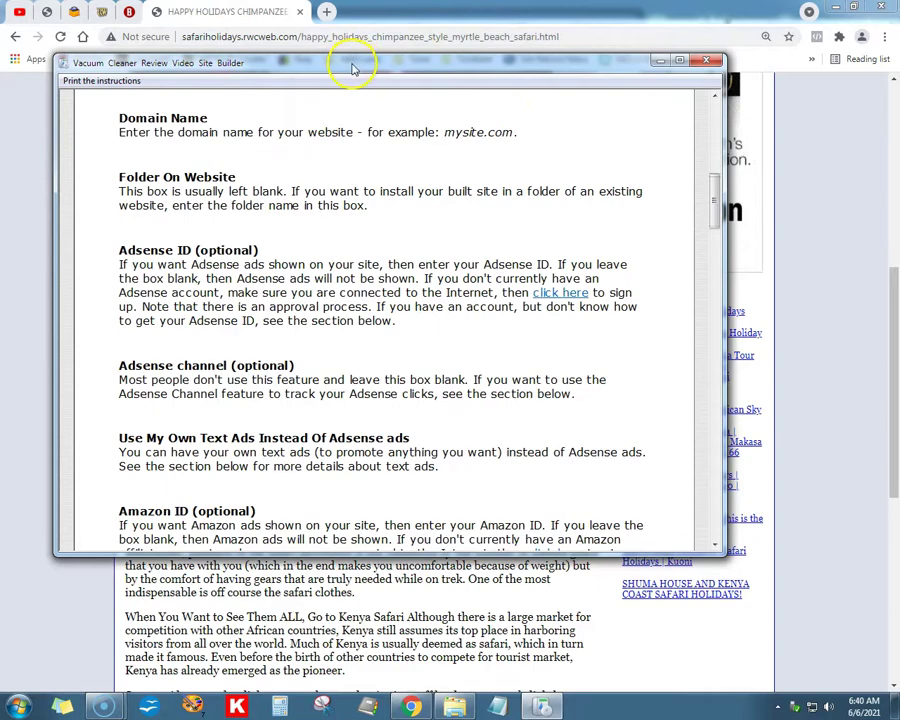
# Restore the instructions window to a smaller size and move it aside so the page's text ads and the Adsense sections are both visible.
pyautogui.moveTo(350, 63); pyautogui.dragTo(876, 8)
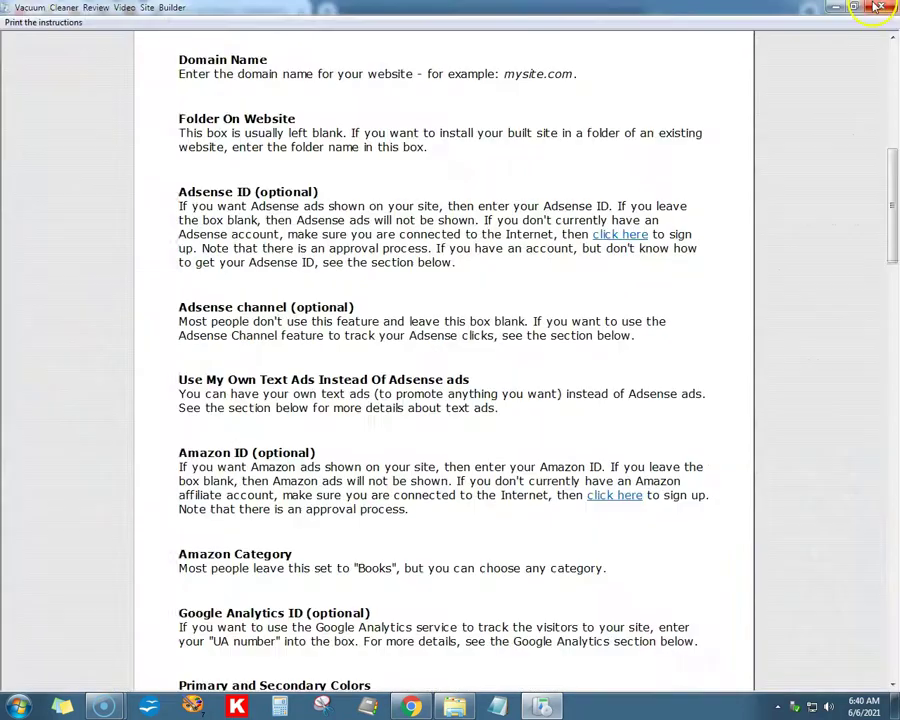
pyautogui.click(855, 9)
pyautogui.moveTo(342, 76); pyautogui.dragTo(630, 116)
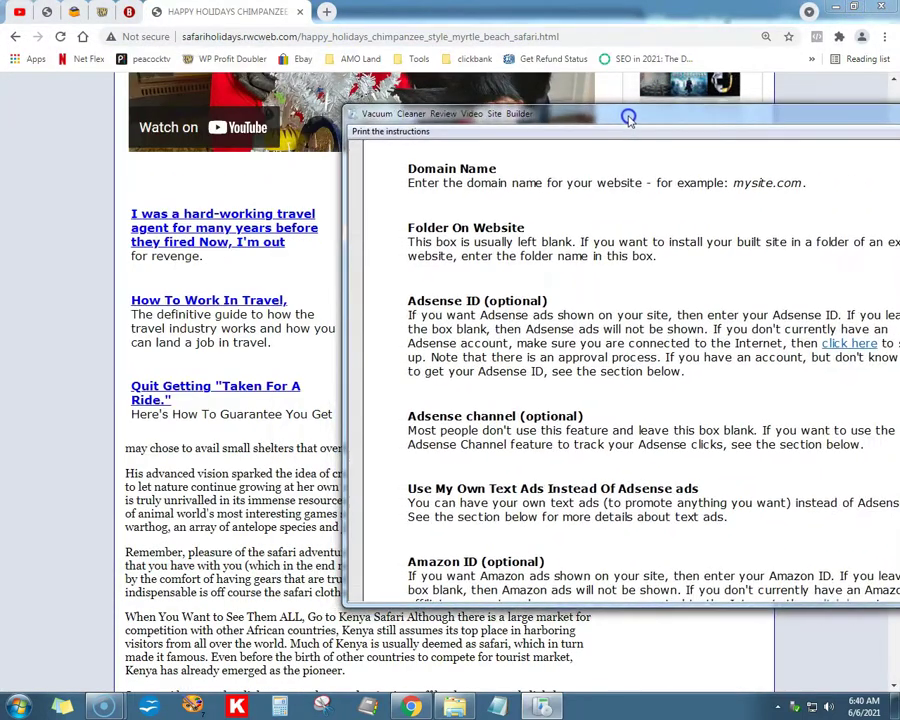
pyautogui.scroll(-2, 548, 297)
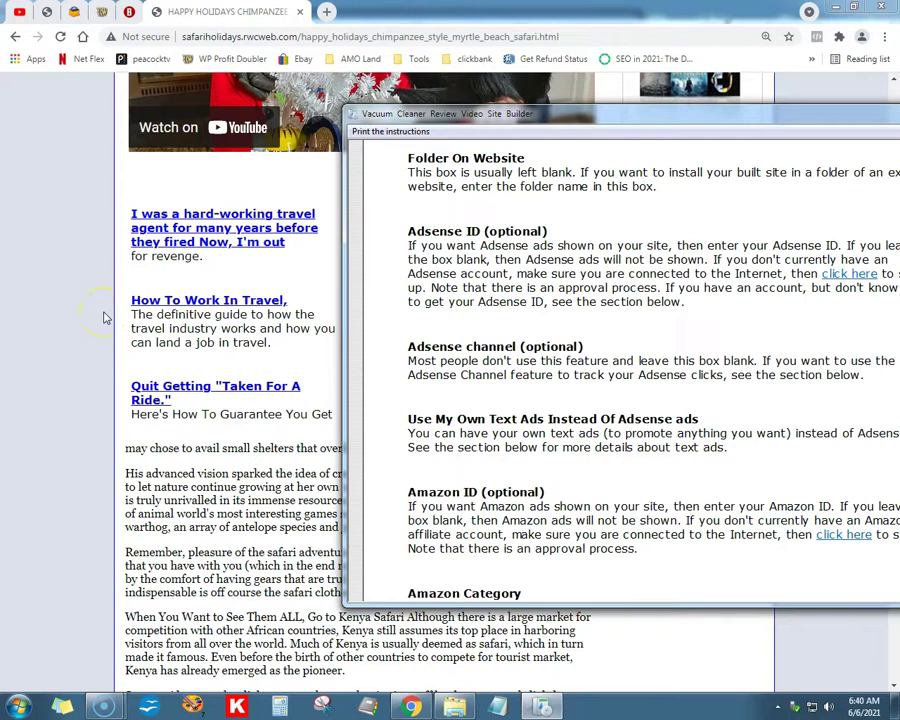
# Return to the chimpanzee video page and examine the text ads above and below the video and the Amazon banner.
pyautogui.hotkey('alt', 'Tab')
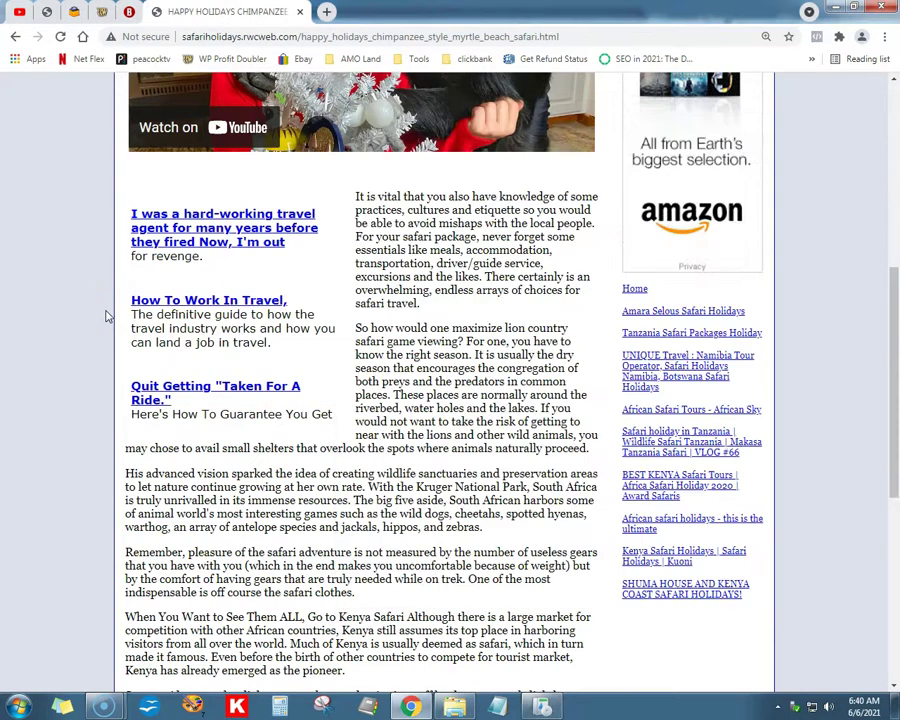
pyautogui.scroll(3, 106, 314)
pyautogui.scroll(-1, 153, 291)
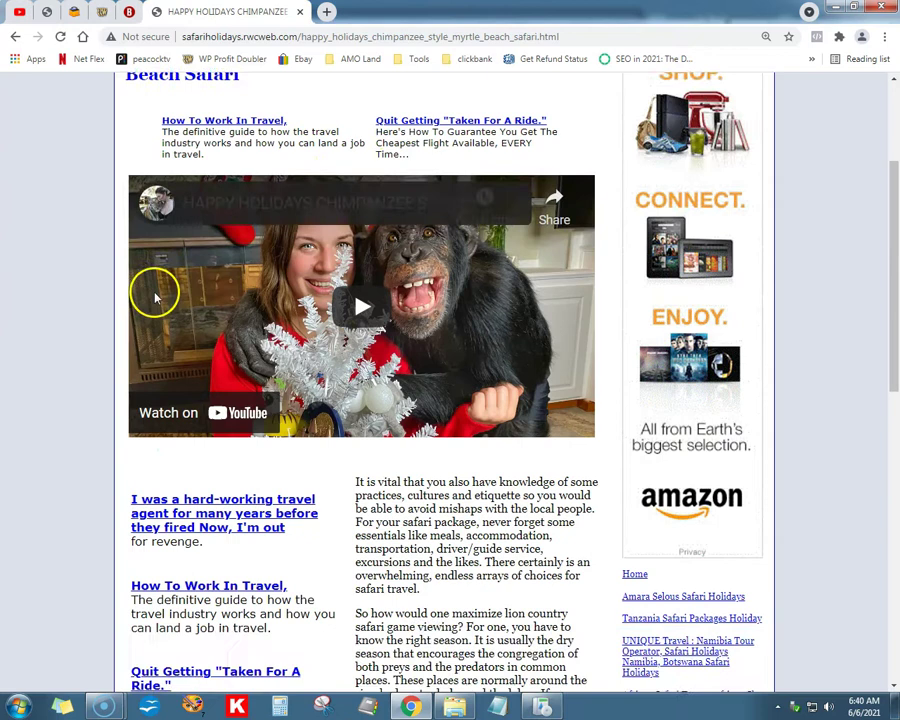
# Go back to the instructions and review the Amazon, Google Analytics and color sections and the example text ads file.
pyautogui.hotkey('alt', 'Tab')
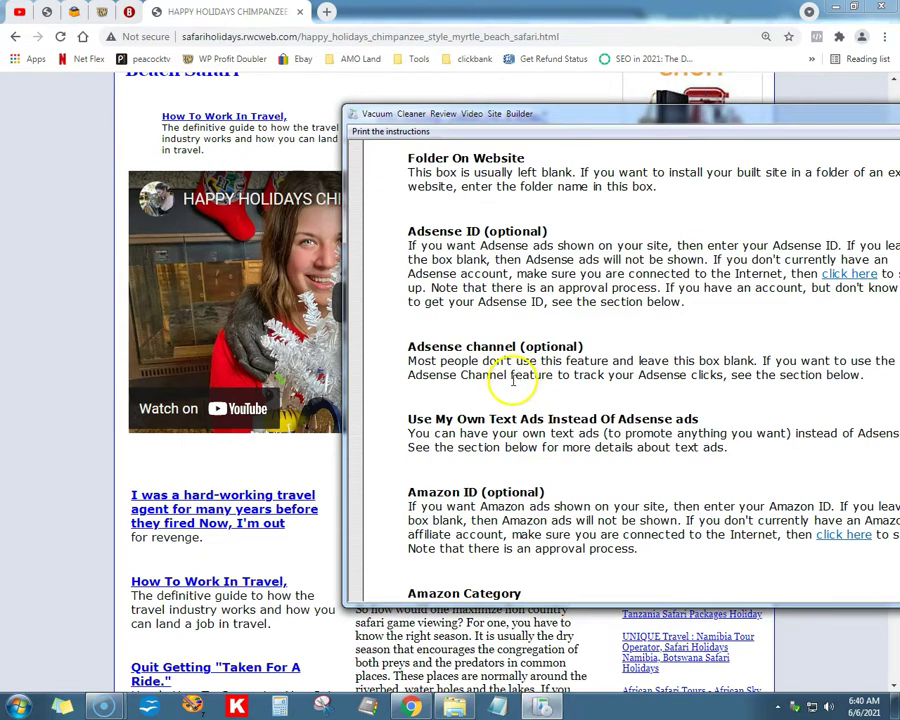
pyautogui.scroll(-2, 512, 378)
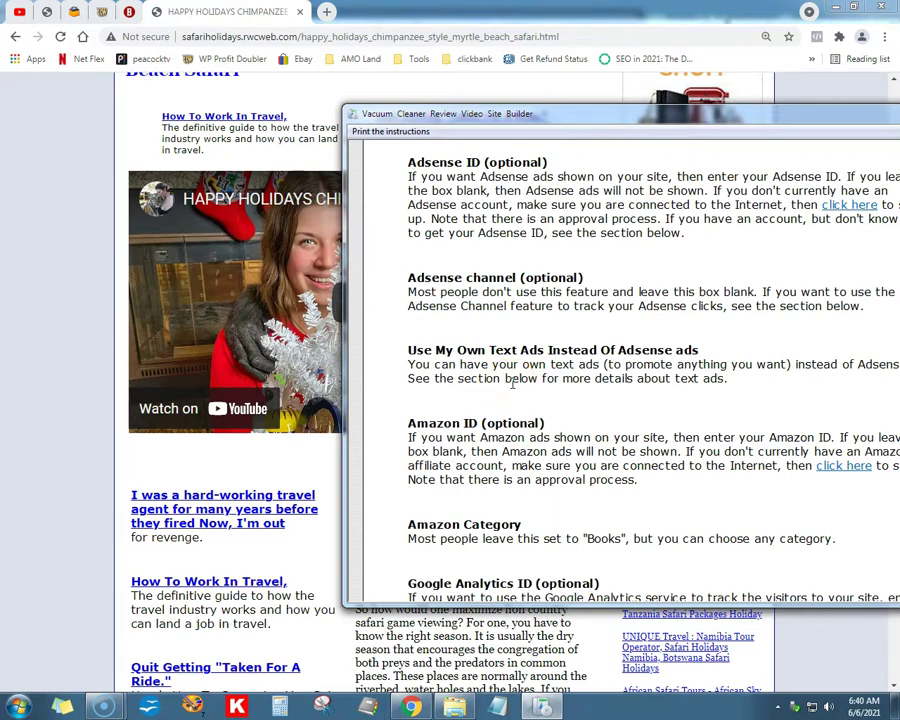
pyautogui.scroll(-4, 512, 380)
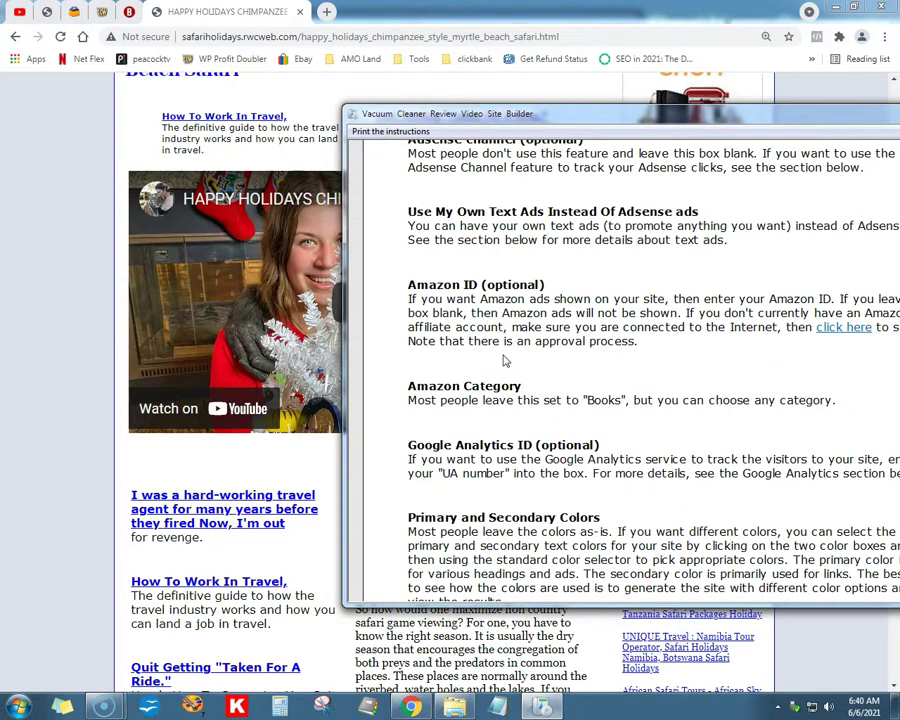
pyautogui.scroll(-4, 505, 361)
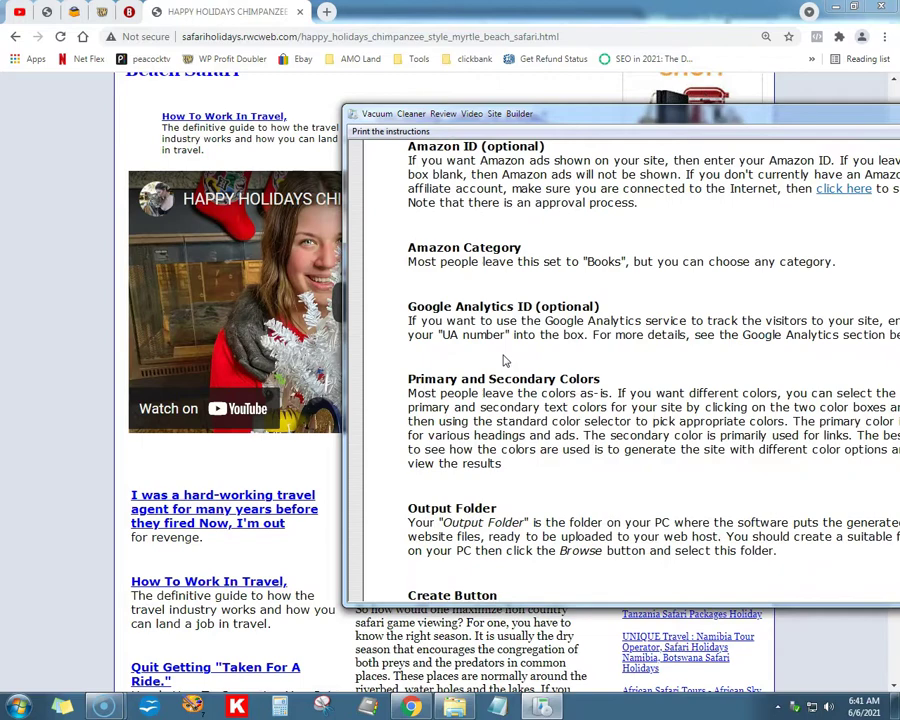
pyautogui.scroll(-20, 505, 361)
pyautogui.scroll(-20, 504, 354)
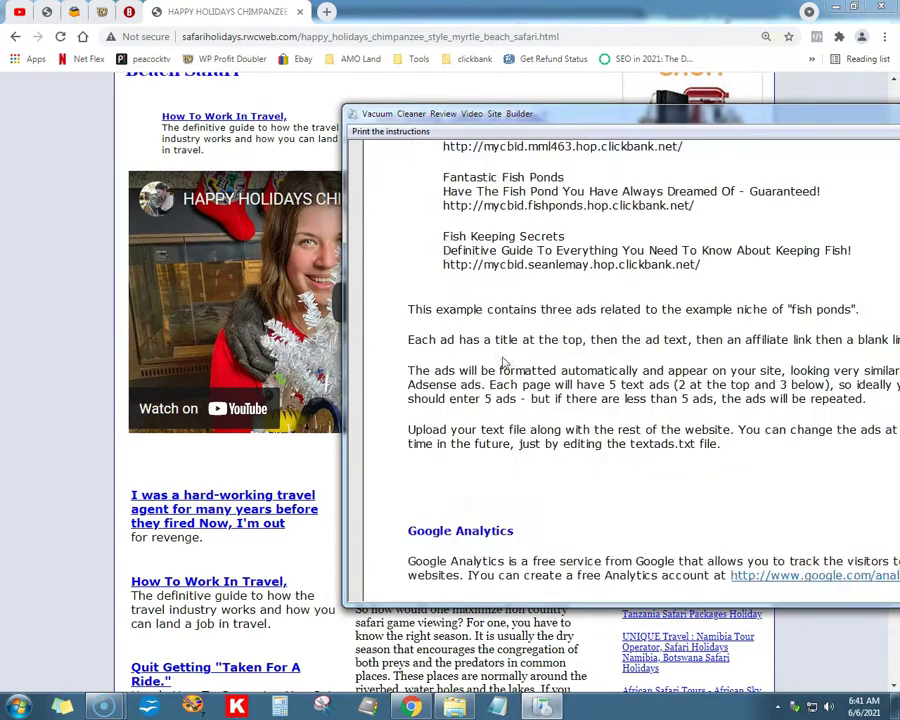
pyautogui.scroll(4, 505, 362)
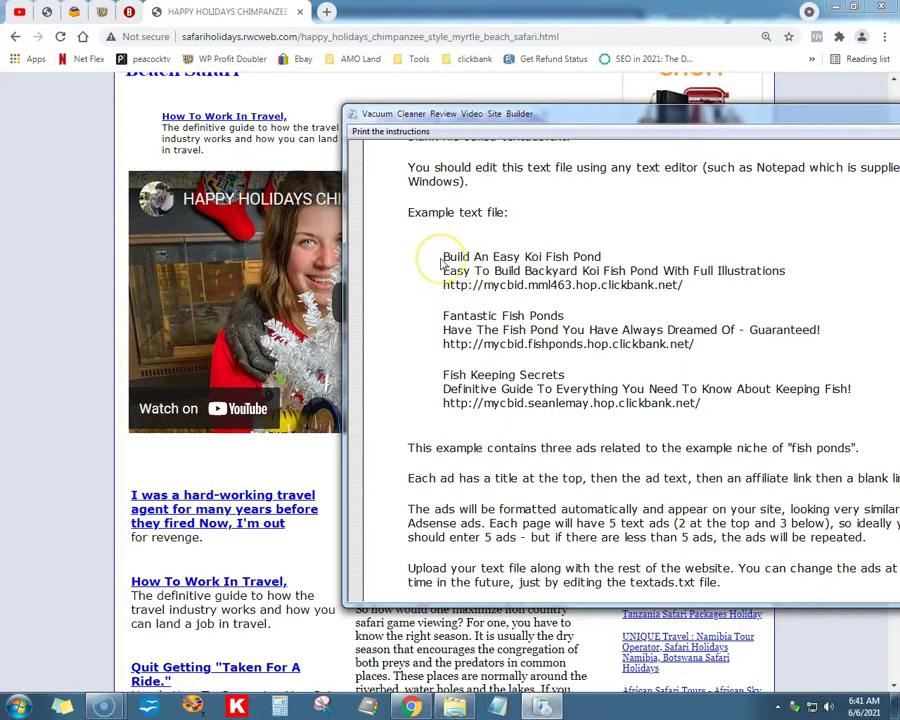
# Open the text ad about the fired travel agent from the video page and look through the Save On Airfare sales page.
pyautogui.click(222, 510)
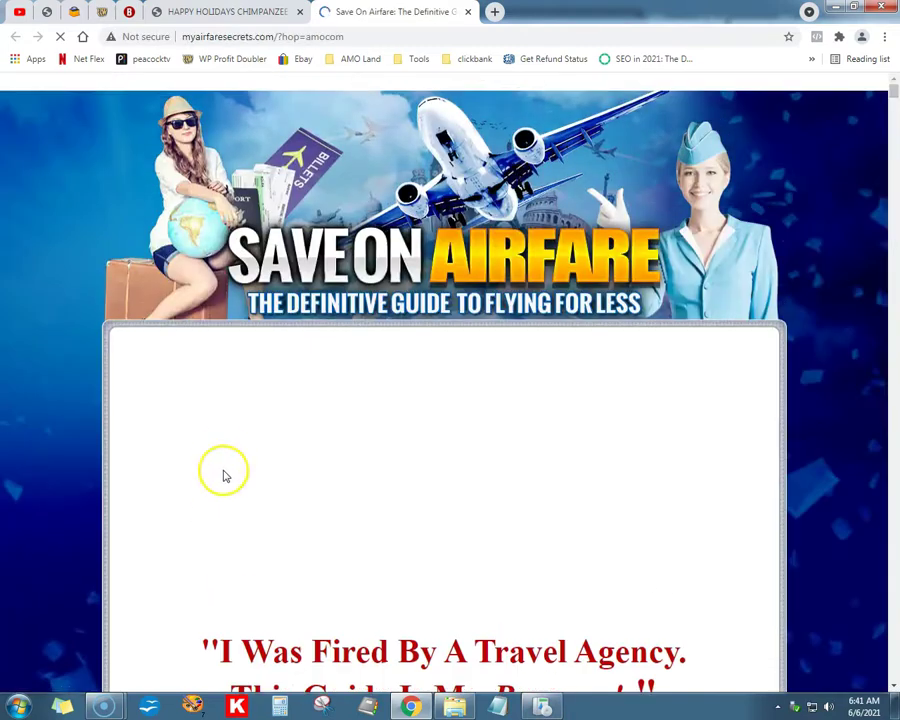
pyautogui.scroll(-15, 225, 460)
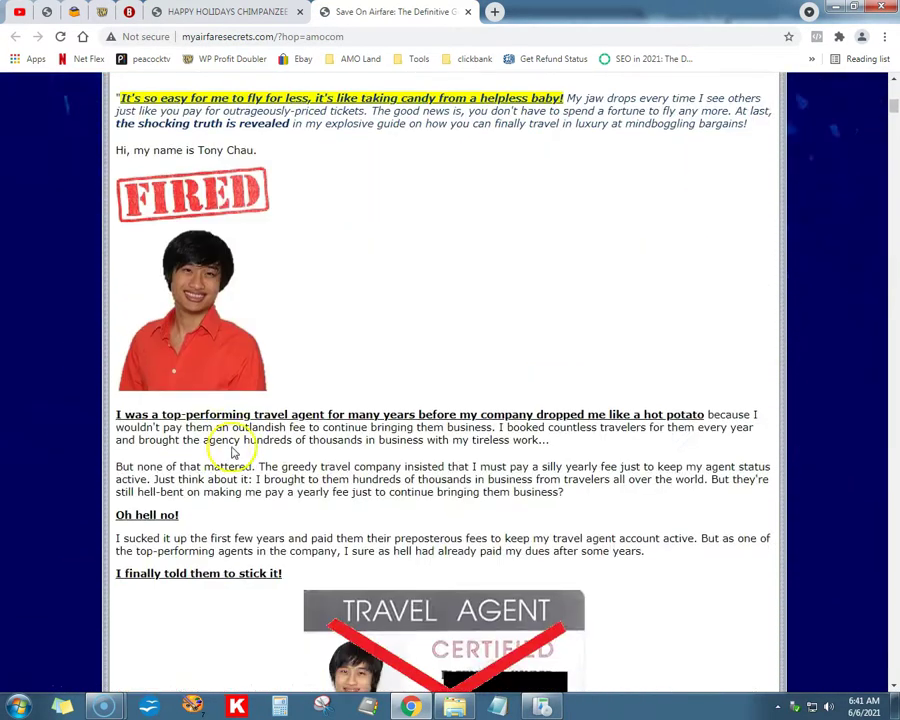
pyautogui.scroll(-15, 255, 457)
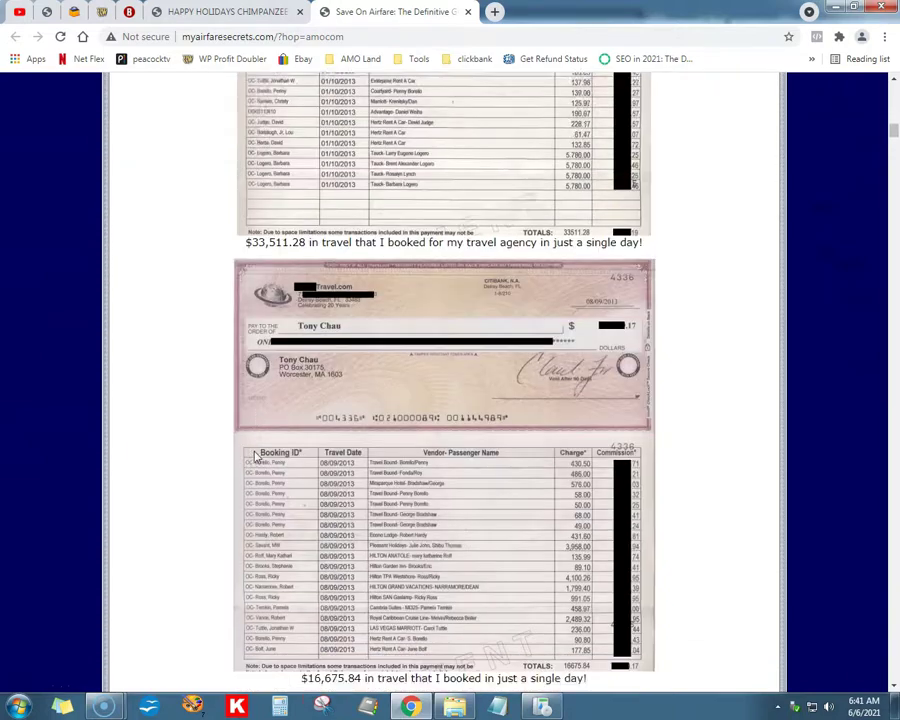
pyautogui.scroll(-13, 255, 457)
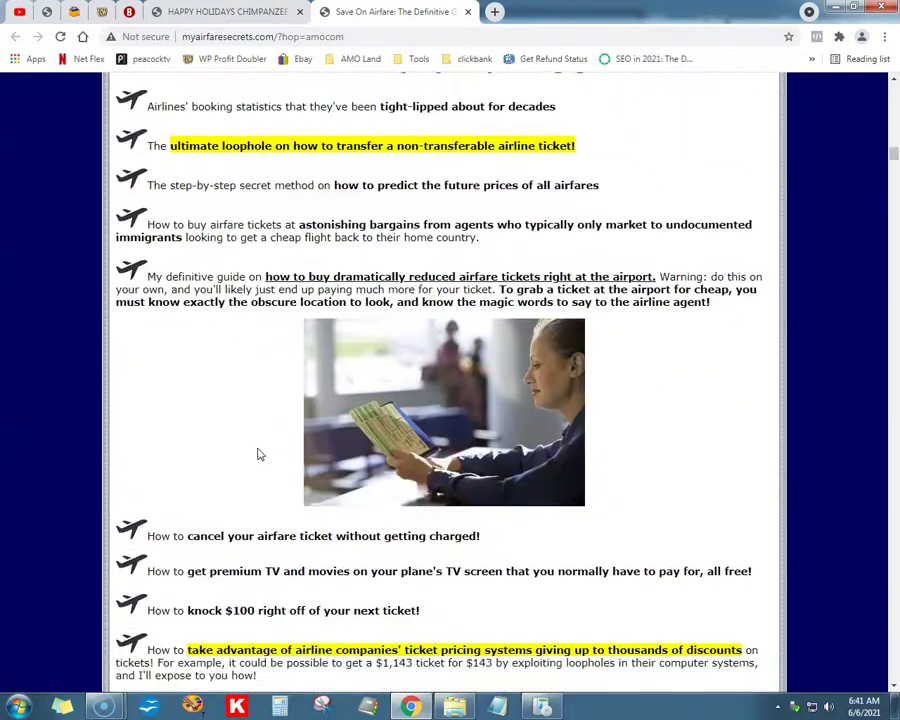
# Look through the rest of the Save On Airfare sales page down to its download offer and footer.
pyautogui.scroll(-14, 258, 454)
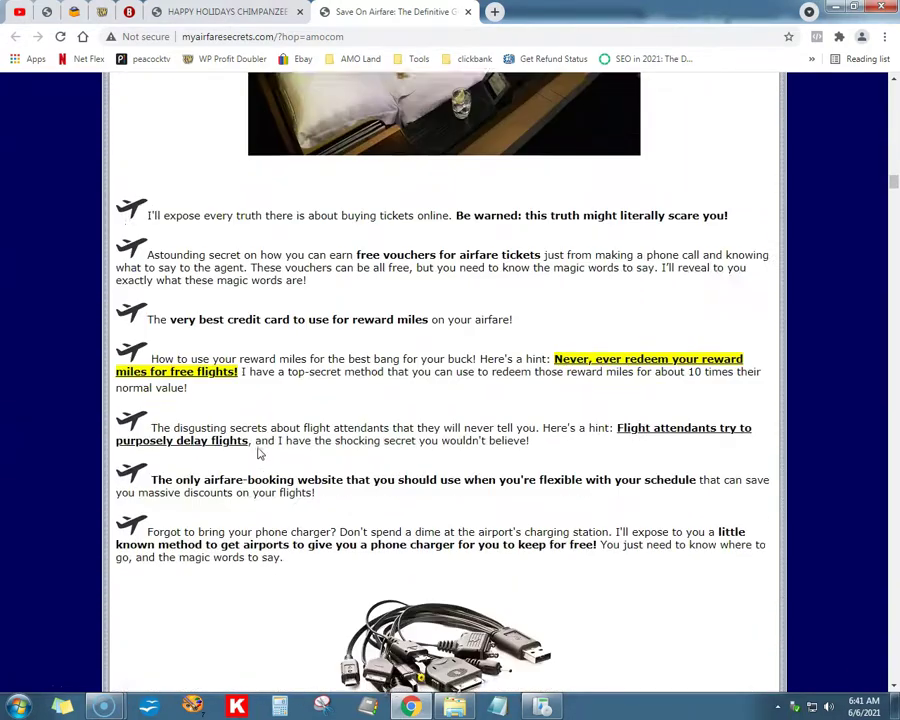
pyautogui.scroll(-11, 260, 456)
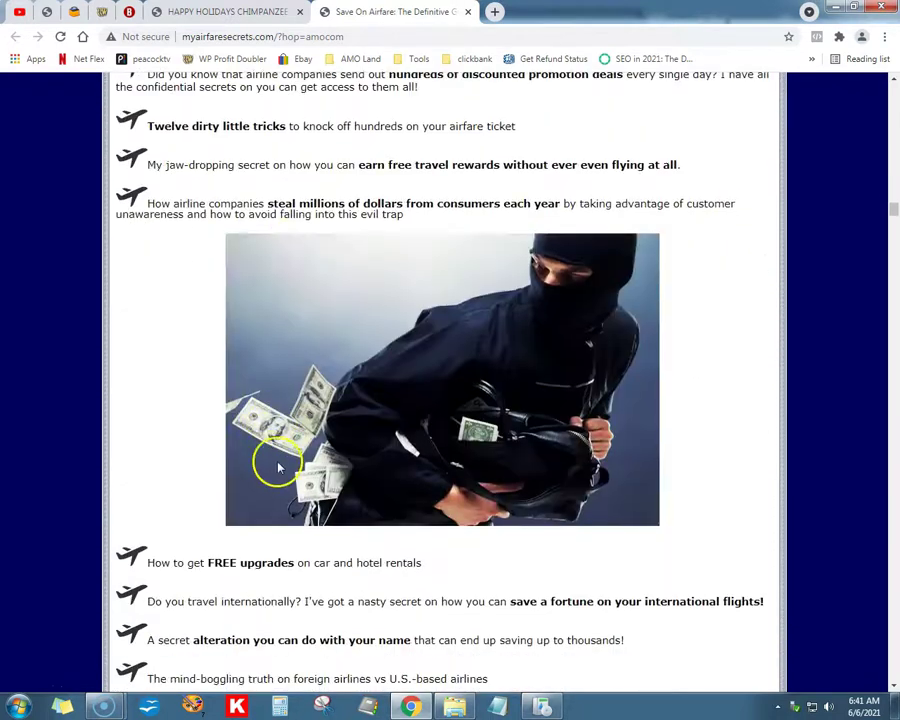
pyautogui.scroll(-15, 284, 465)
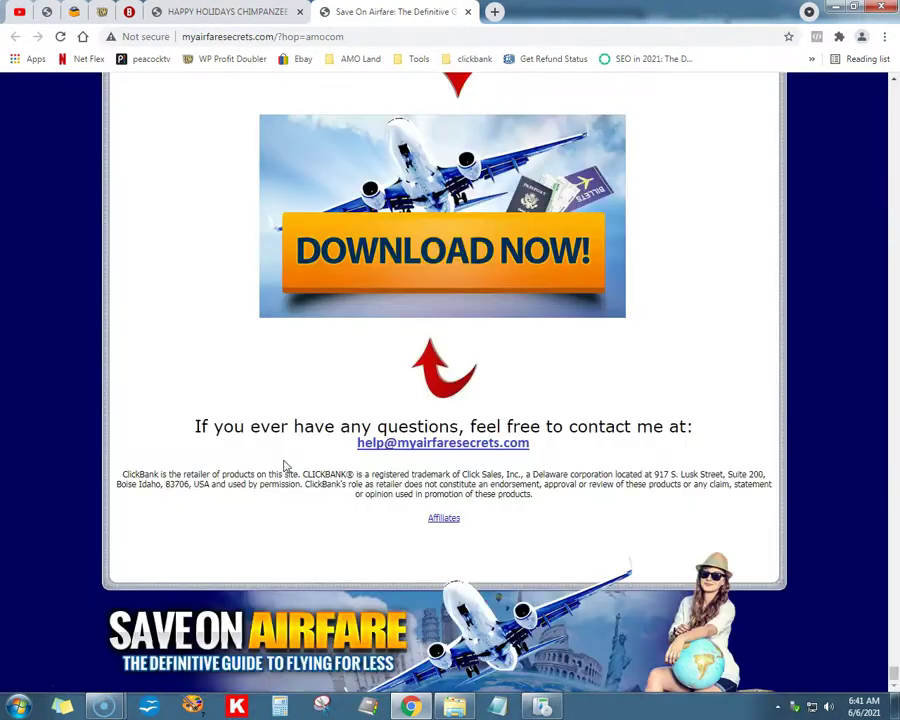
# Open the ClickBank checkout from the download offer, review the order summary and affiliate line, and close the checkout page.
pyautogui.click(263, 314)
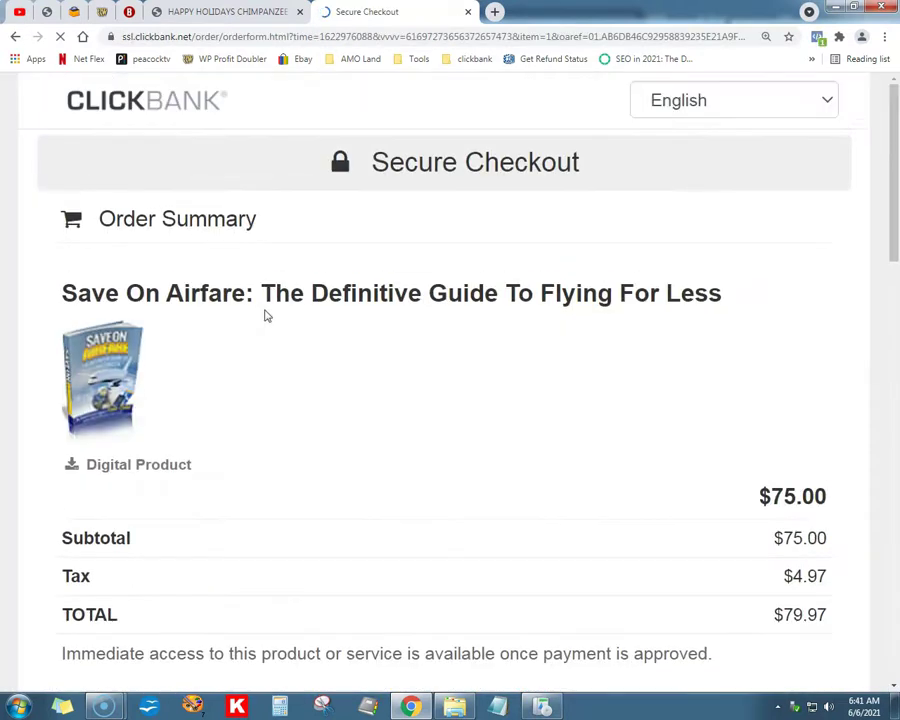
pyautogui.scroll(-12, 270, 318)
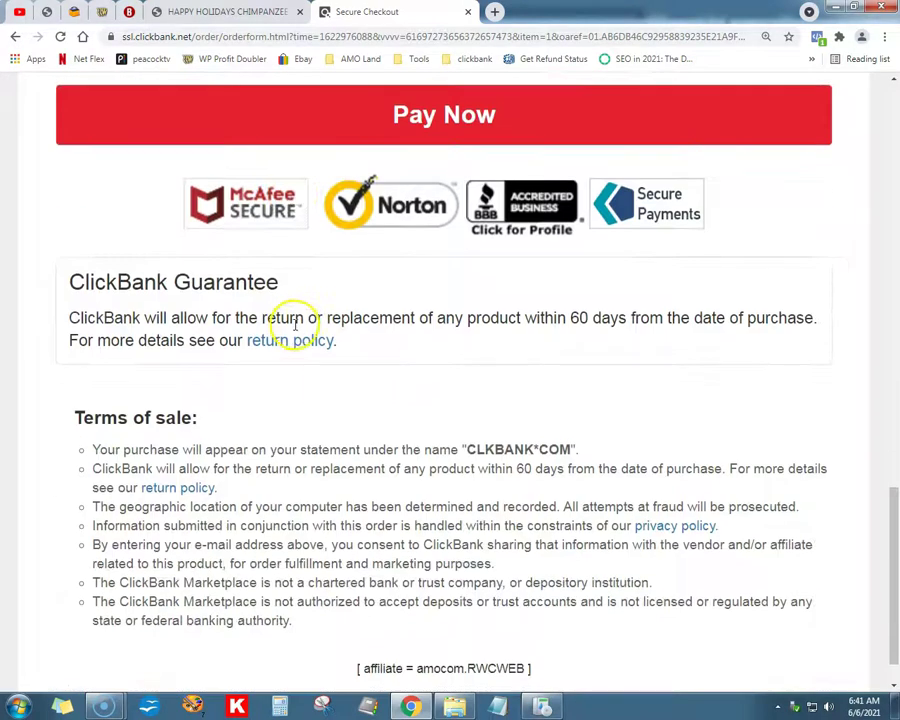
pyautogui.scroll(-1, 298, 326)
pyautogui.scroll(4, 311, 328)
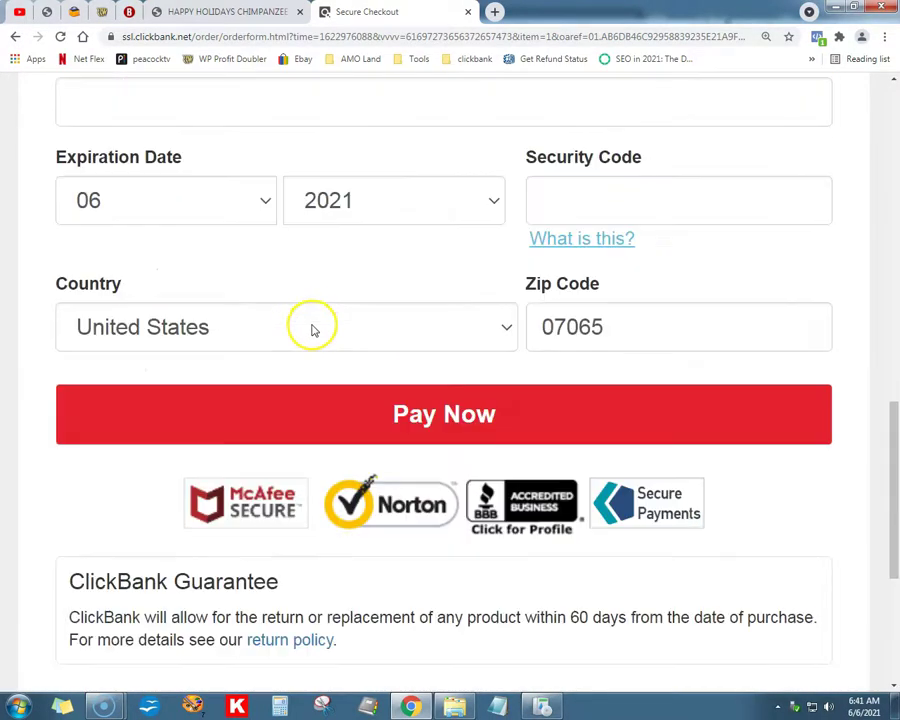
pyautogui.scroll(10, 311, 328)
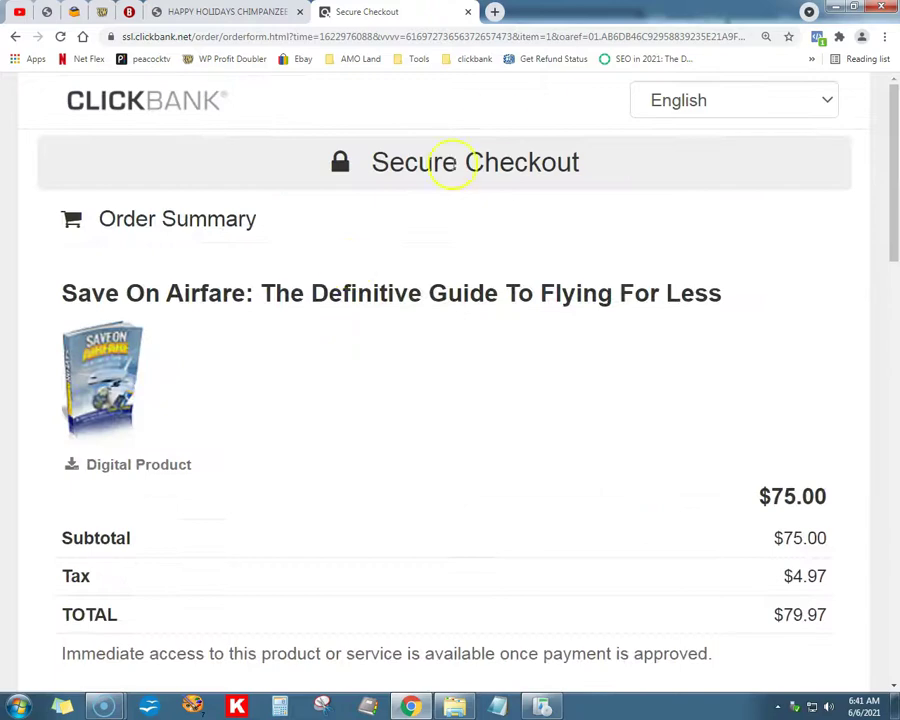
pyautogui.click(467, 11)
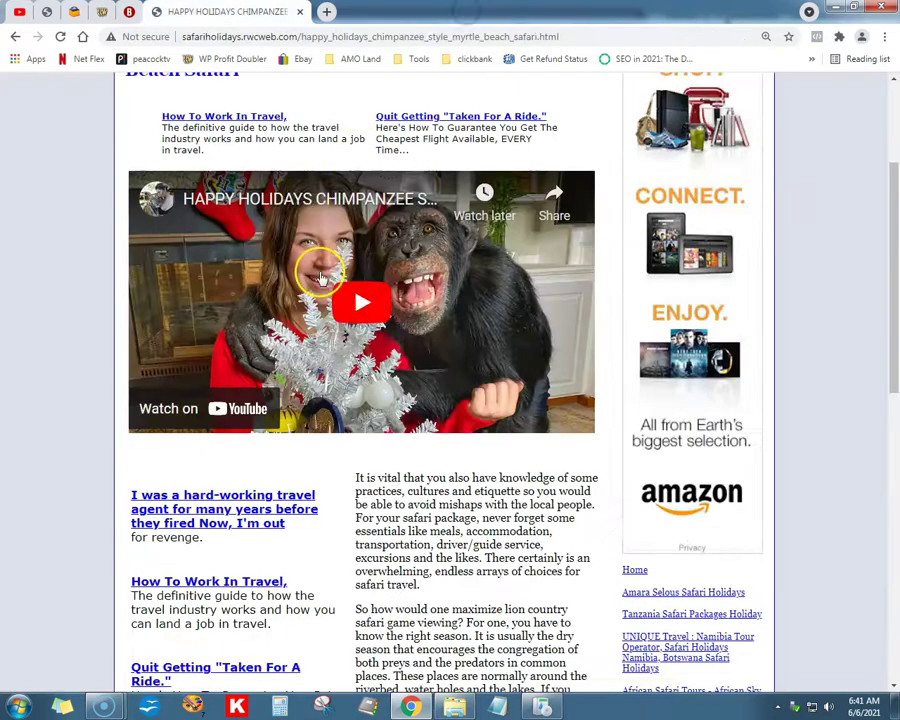
# Examine the chimpanzee video page from its site header to the text ads above and below the video.
pyautogui.scroll(-2, 250, 375)
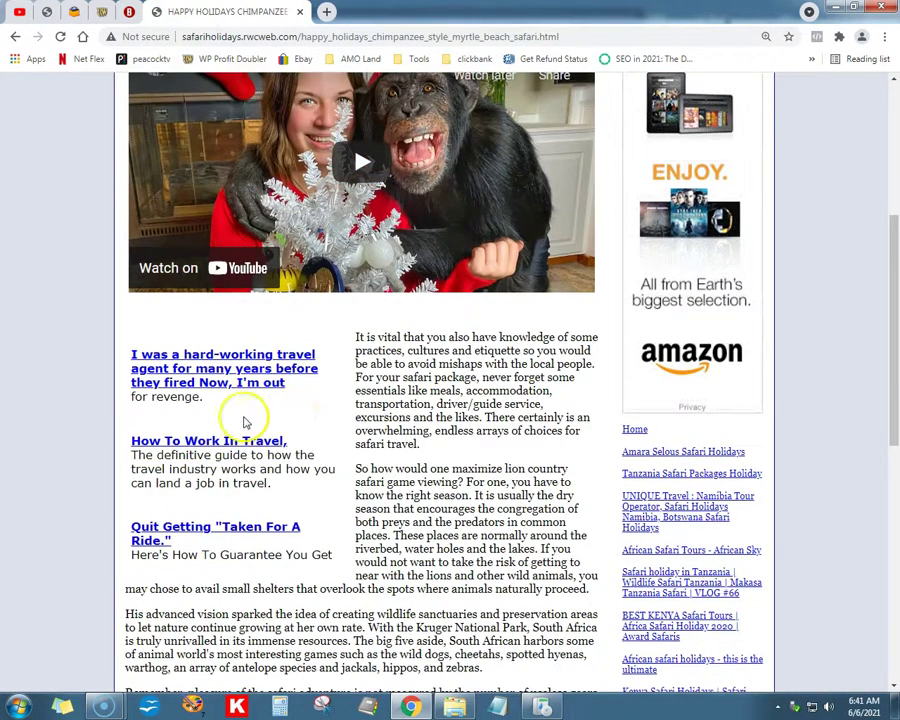
pyautogui.scroll(3, 137, 361)
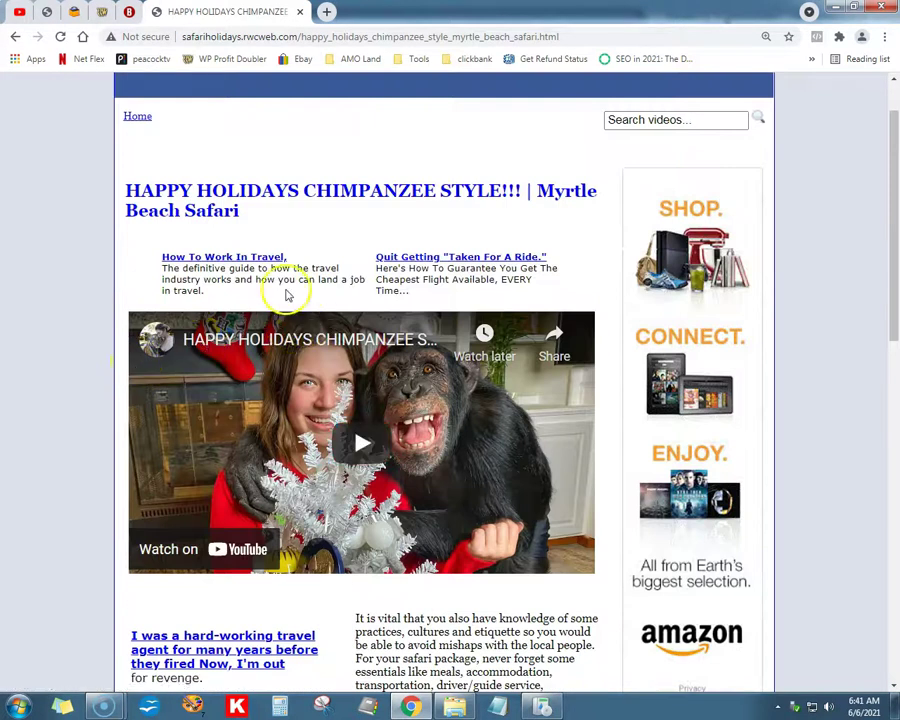
pyautogui.scroll(2, 435, 202)
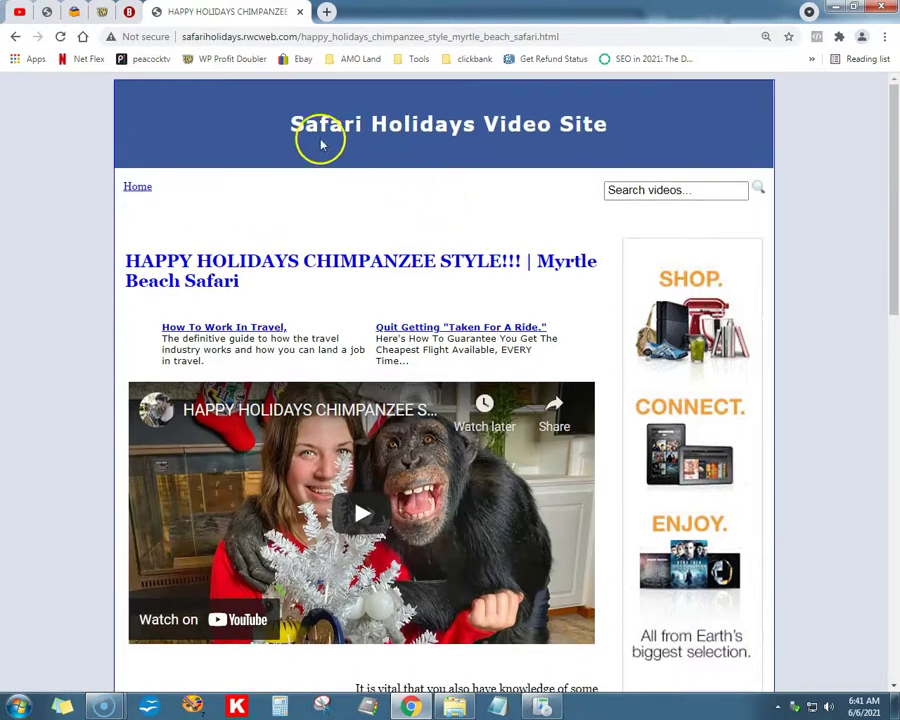
pyautogui.scroll(-5, 282, 252)
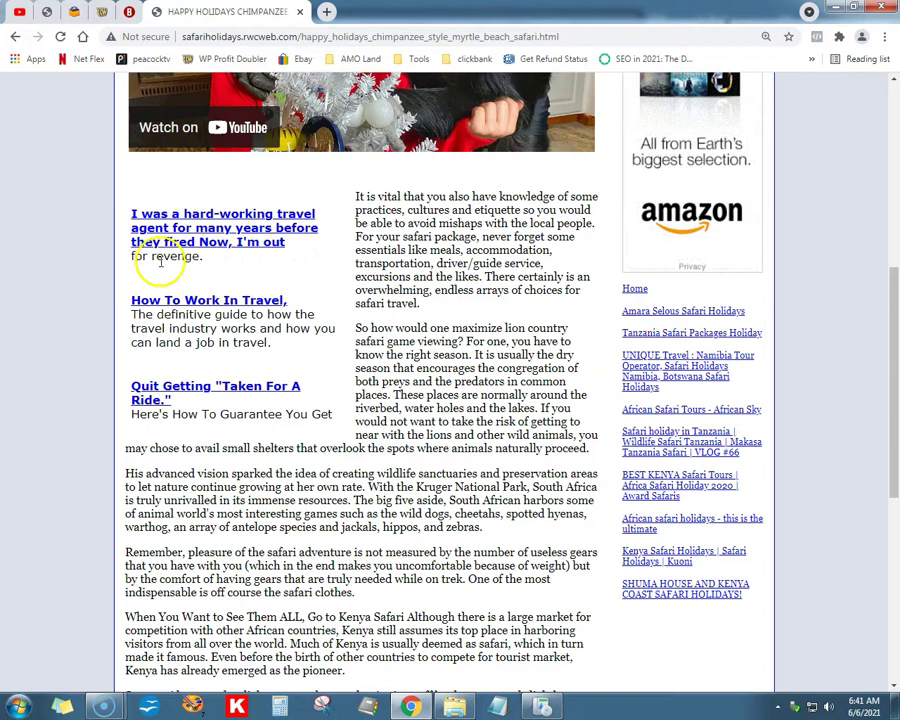
# Highlight the last line of the fired travel agent ad, compare it with the ads above the video, and close the video page.
pyautogui.moveTo(131, 257); pyautogui.dragTo(210, 256)
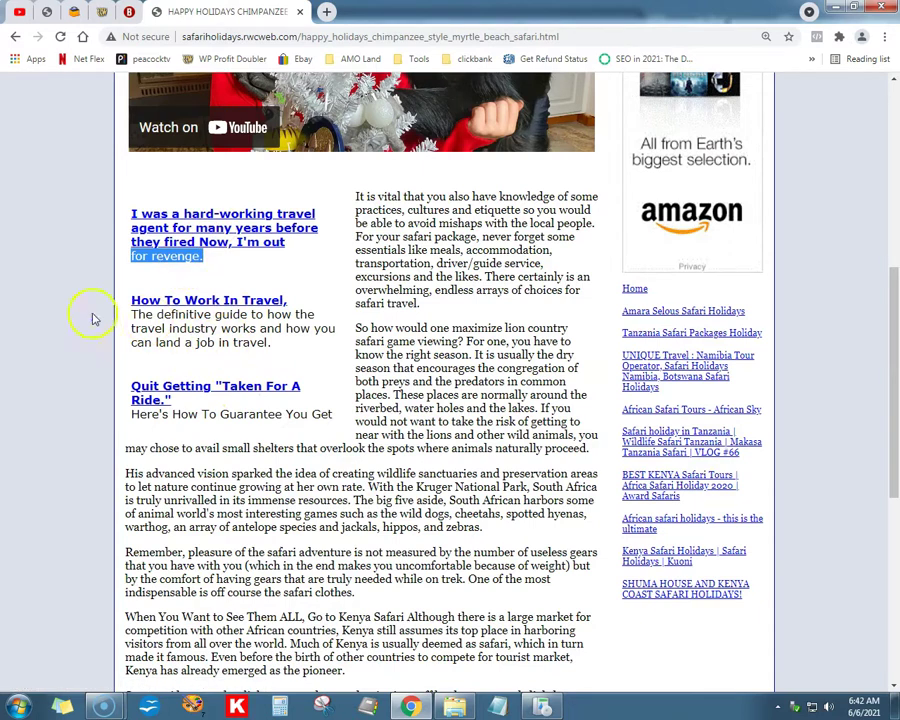
pyautogui.click(305, 275)
pyautogui.scroll(3, 327, 300)
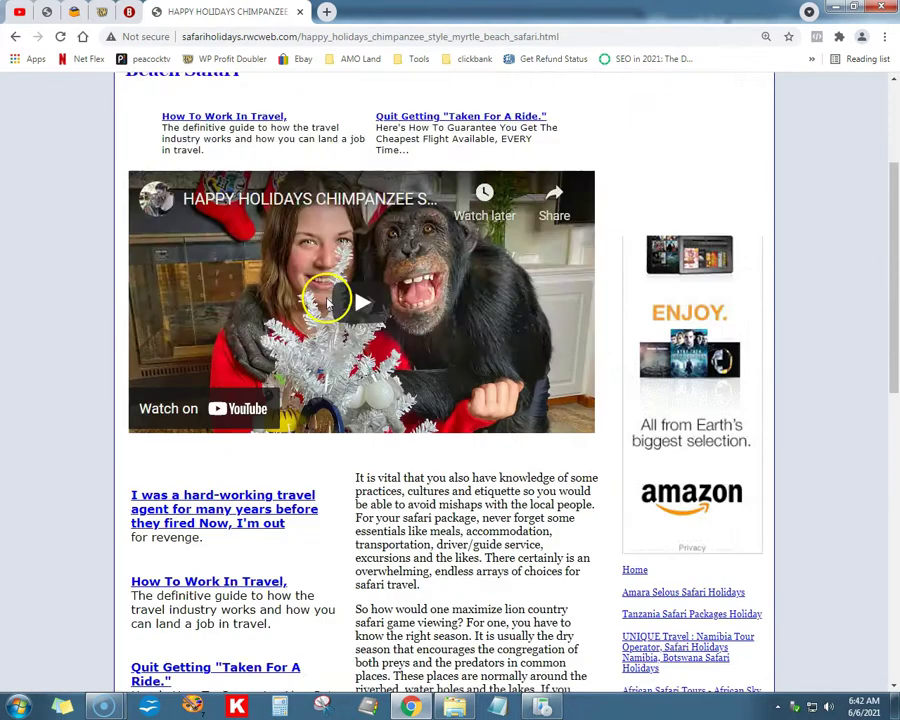
pyautogui.scroll(2, 330, 326)
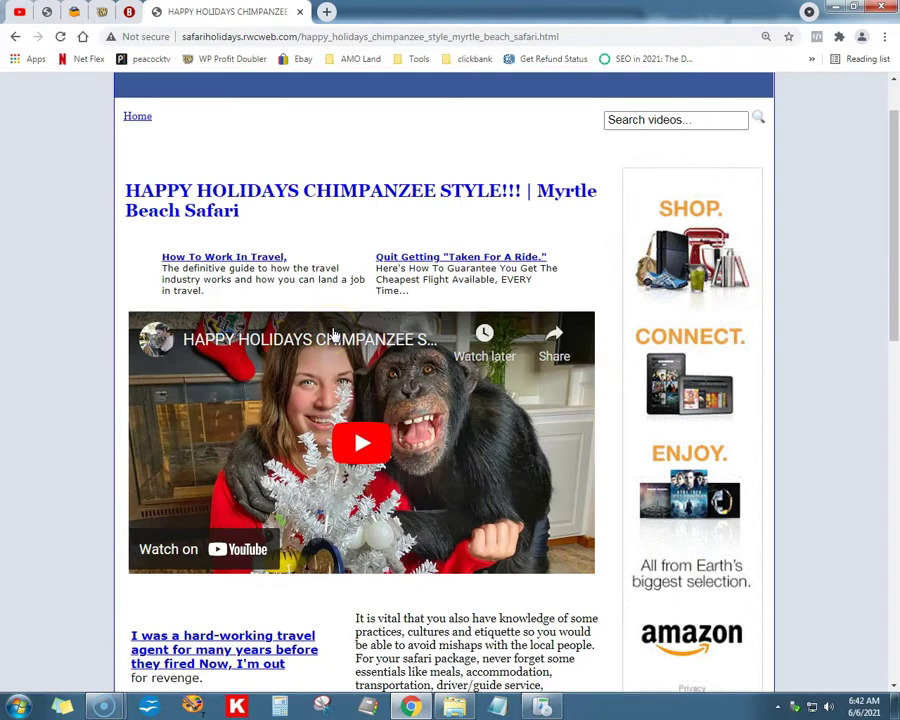
pyautogui.scroll(-4, 332, 333)
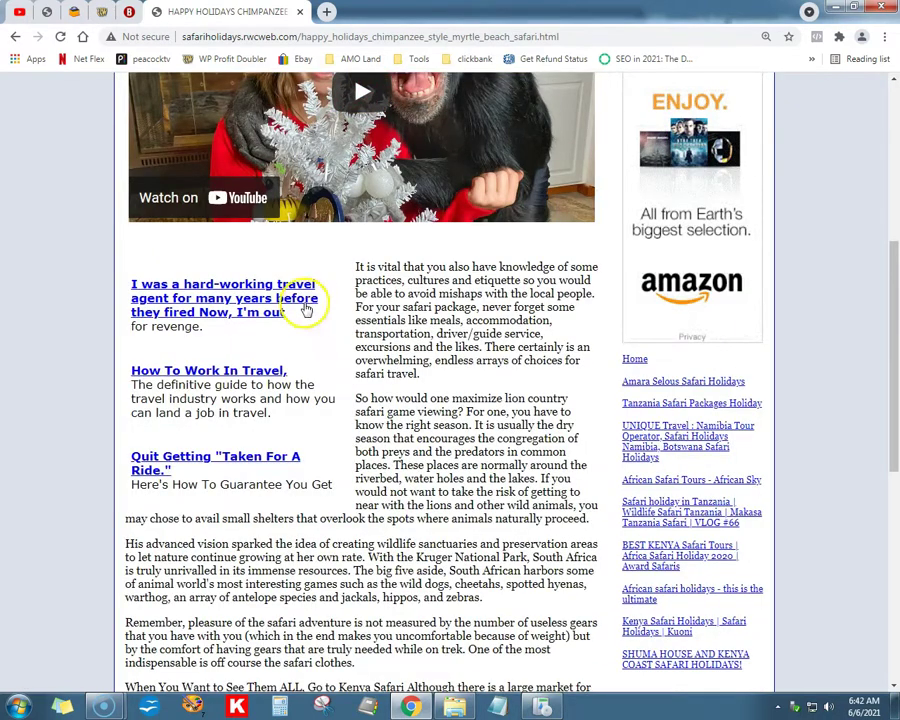
pyautogui.scroll(3, 271, 295)
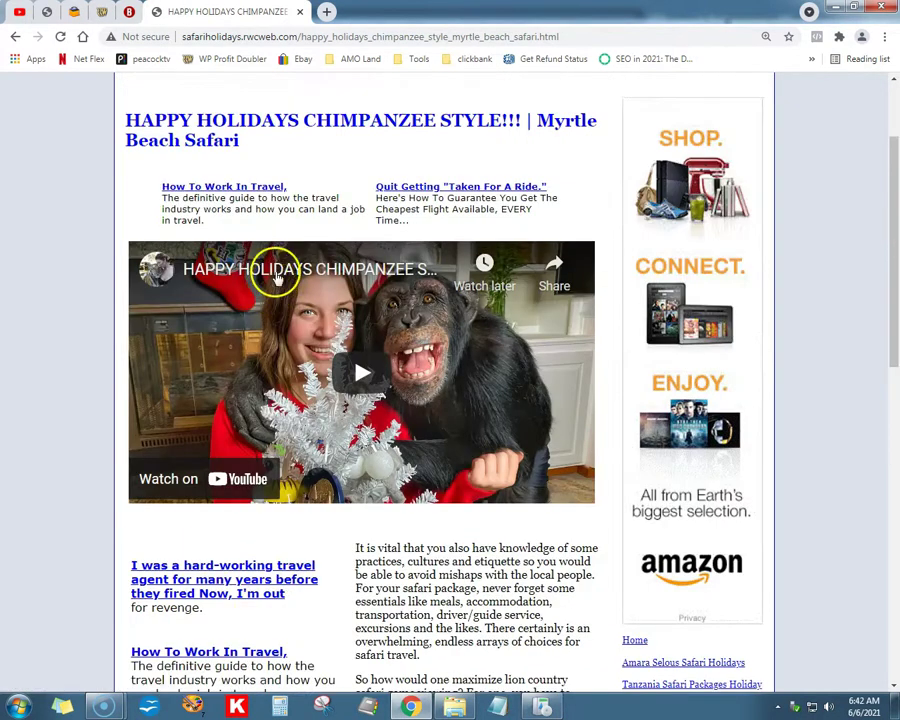
pyautogui.click(299, 11)
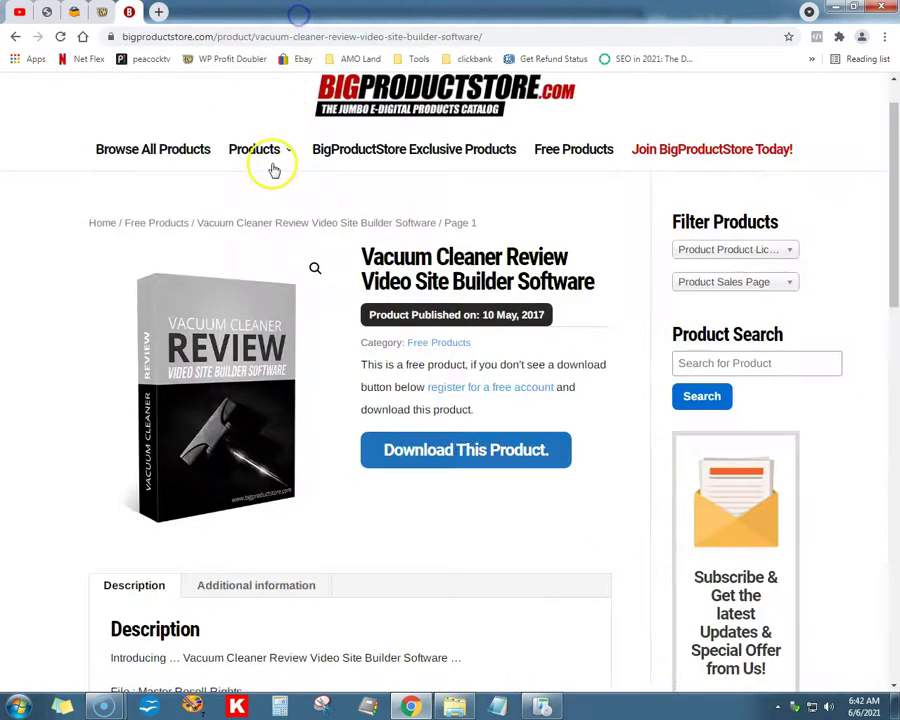
# Switch to the Vacuum Cleaner Review Video Site Builder instructions, maximize them, and review the Adsense, text ads and setup sections back to the title.
pyautogui.moveTo(266, 160)
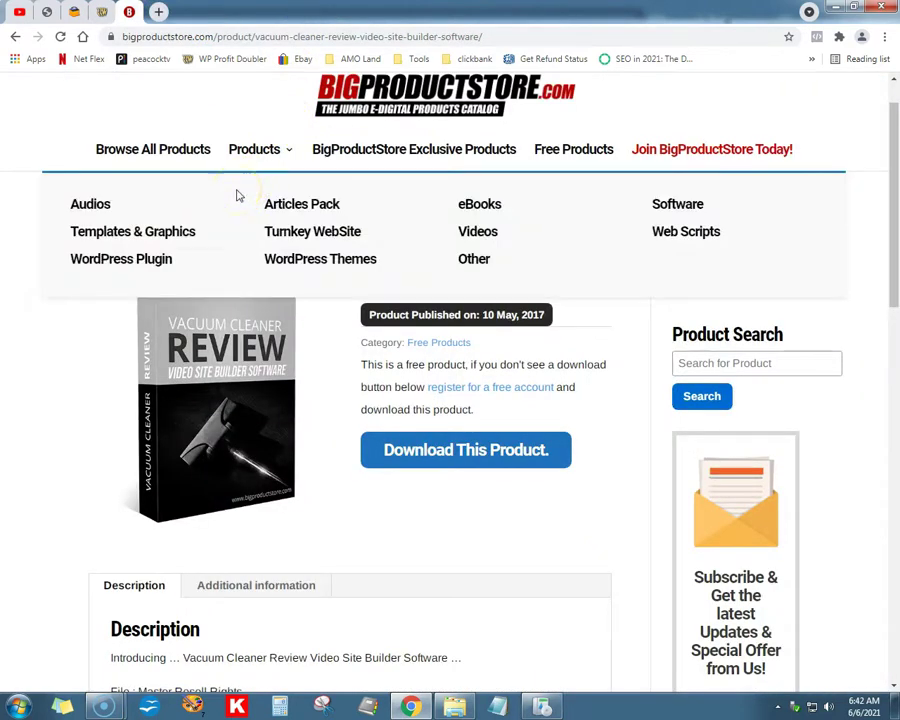
pyautogui.click(541, 706)
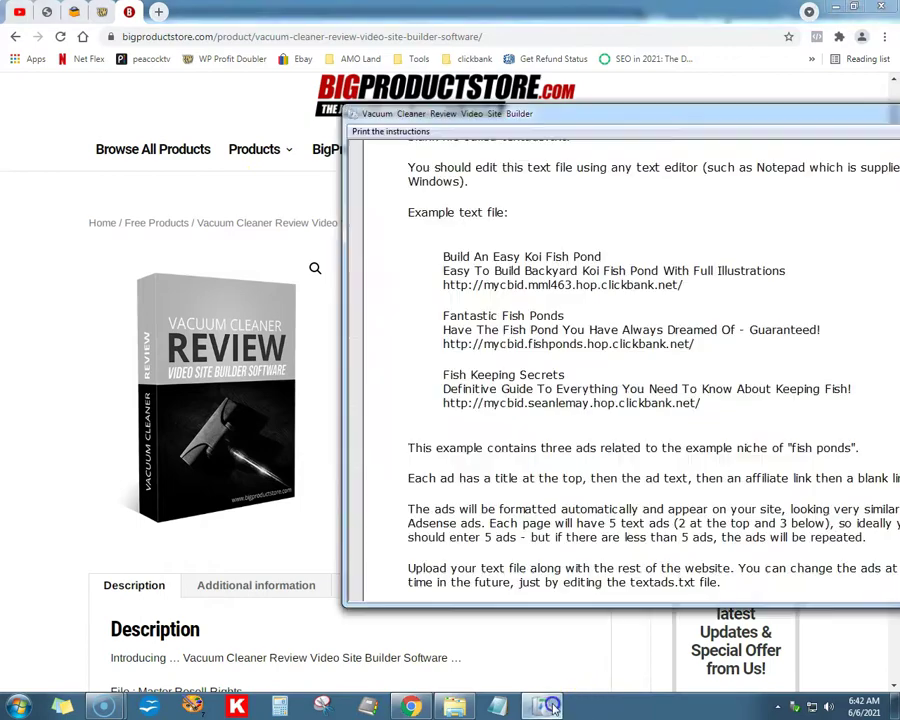
pyautogui.doubleClick(700, 115)
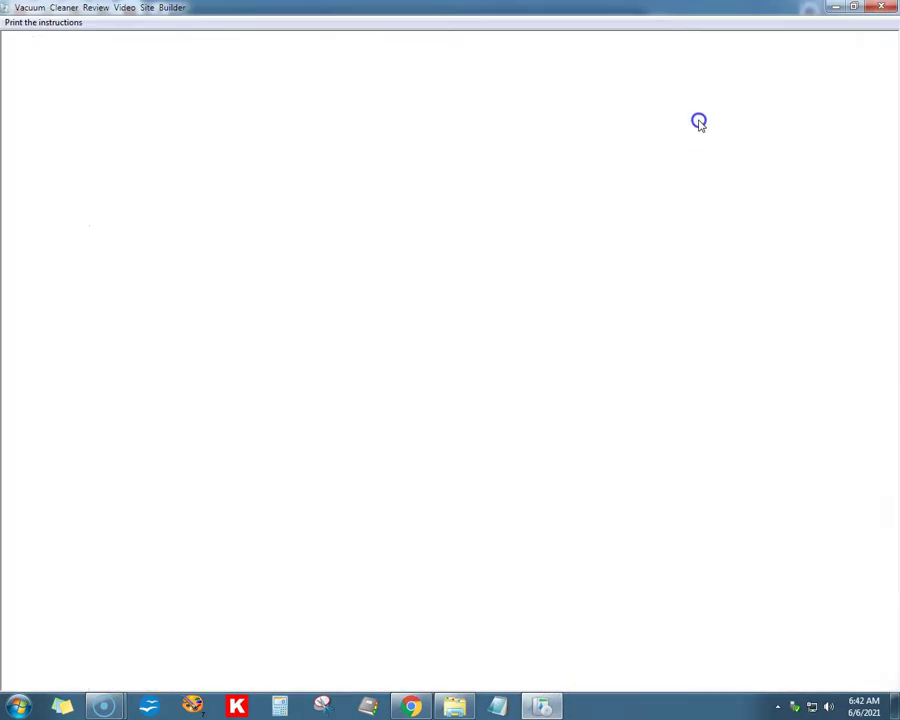
pyautogui.scroll(15, 390, 280)
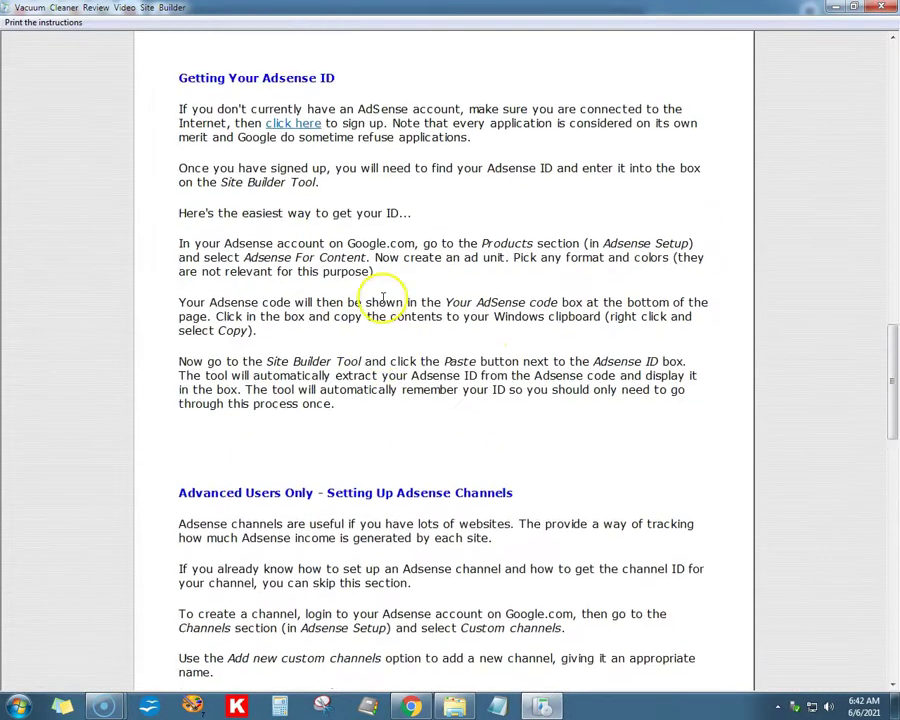
pyautogui.scroll(6, 390, 323)
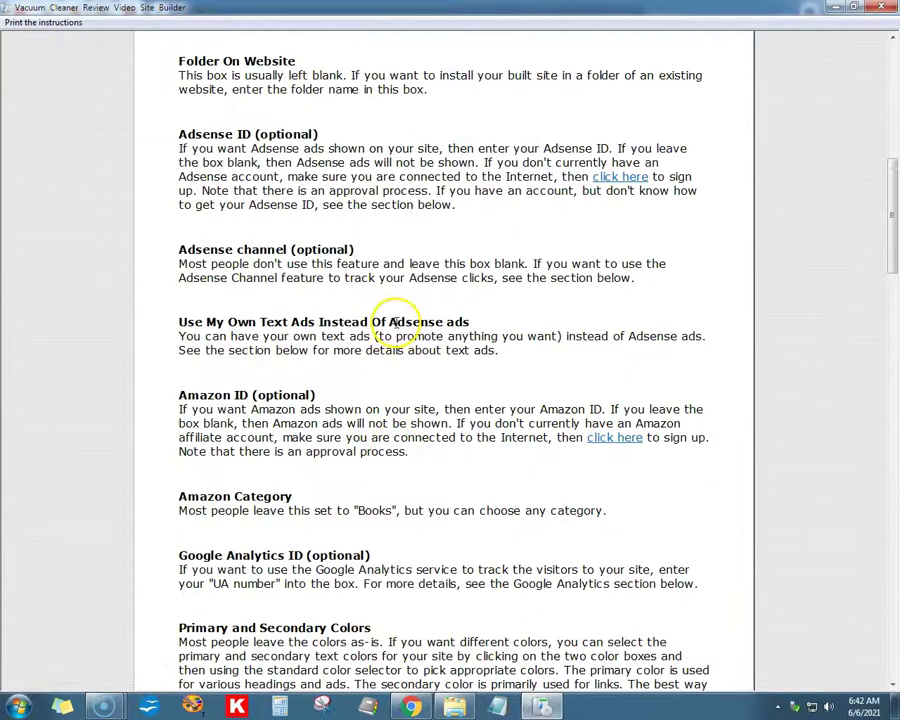
pyautogui.scroll(2, 396, 325)
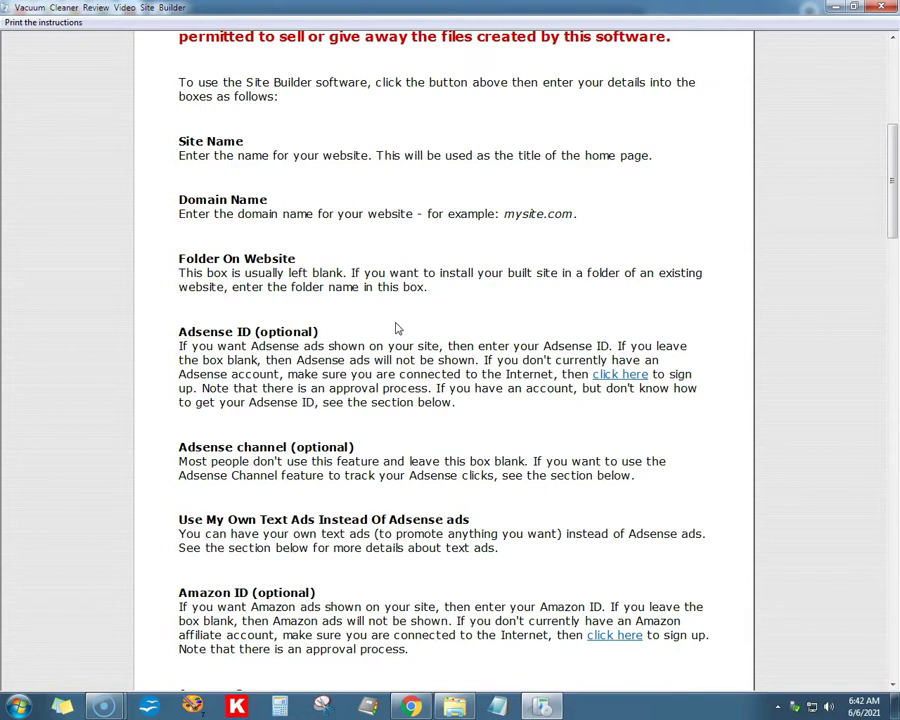
pyautogui.scroll(5, 396, 328)
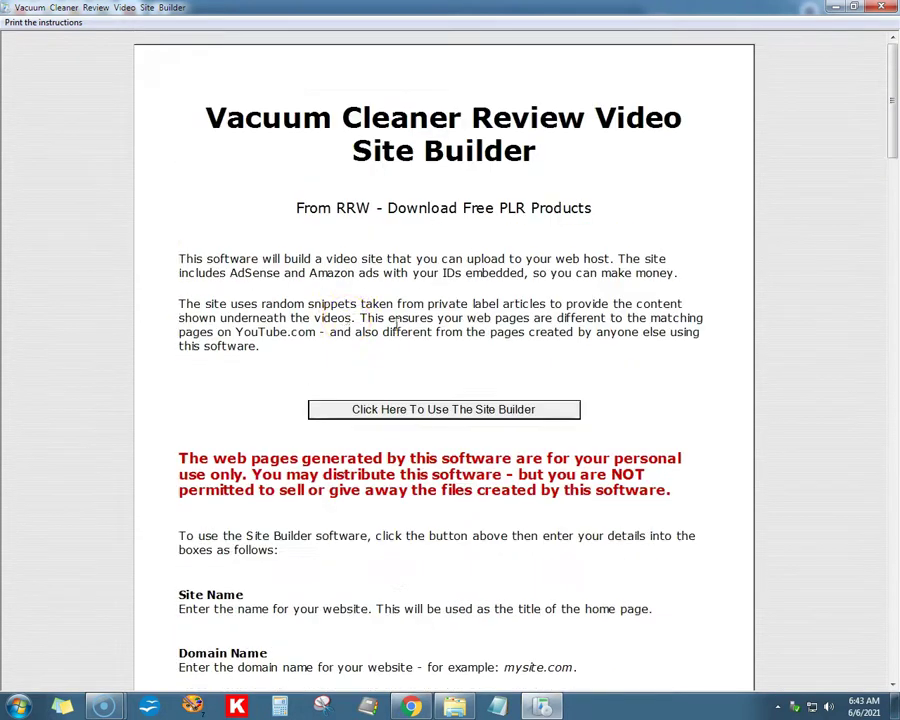
# Open the Site Builder Tool, turn off showing own text ads instead of Adsense ads, and check the Amazon category choices.
pyautogui.click(449, 410)
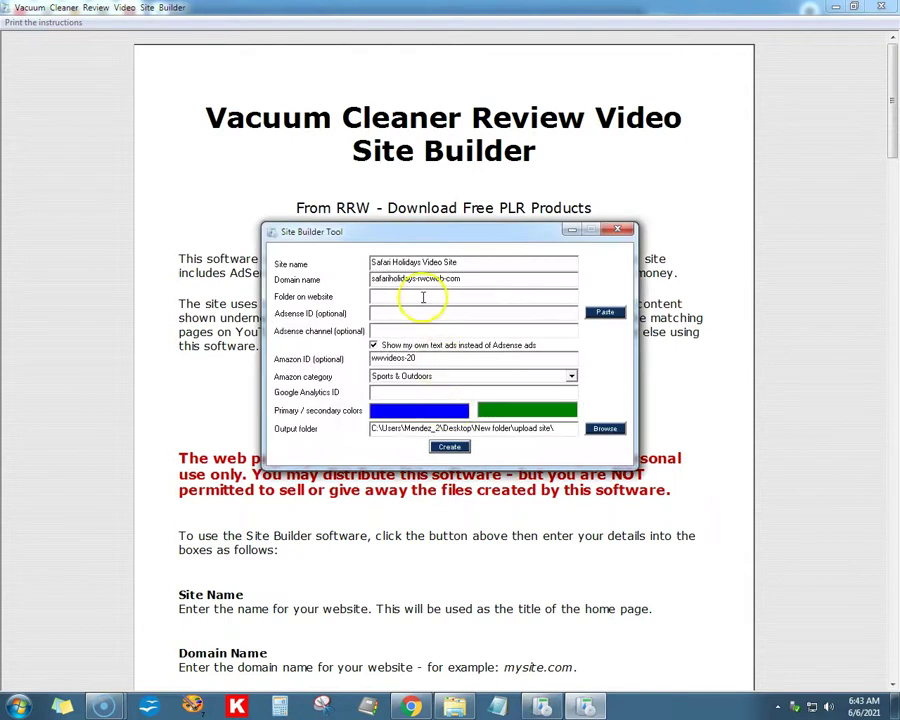
pyautogui.moveTo(410, 238); pyautogui.dragTo(378, 246)
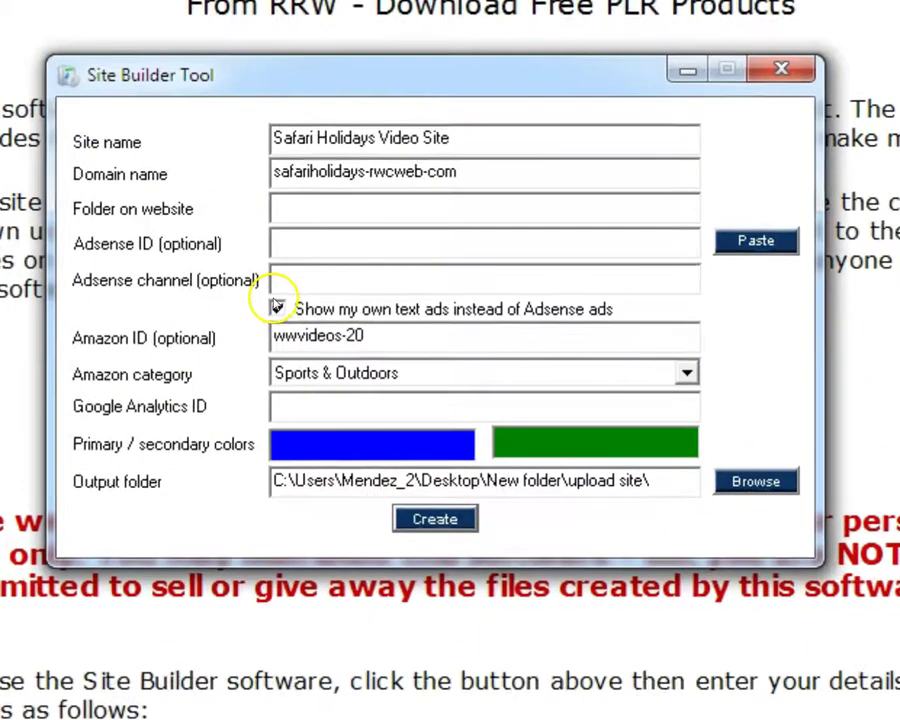
pyautogui.click(277, 308)
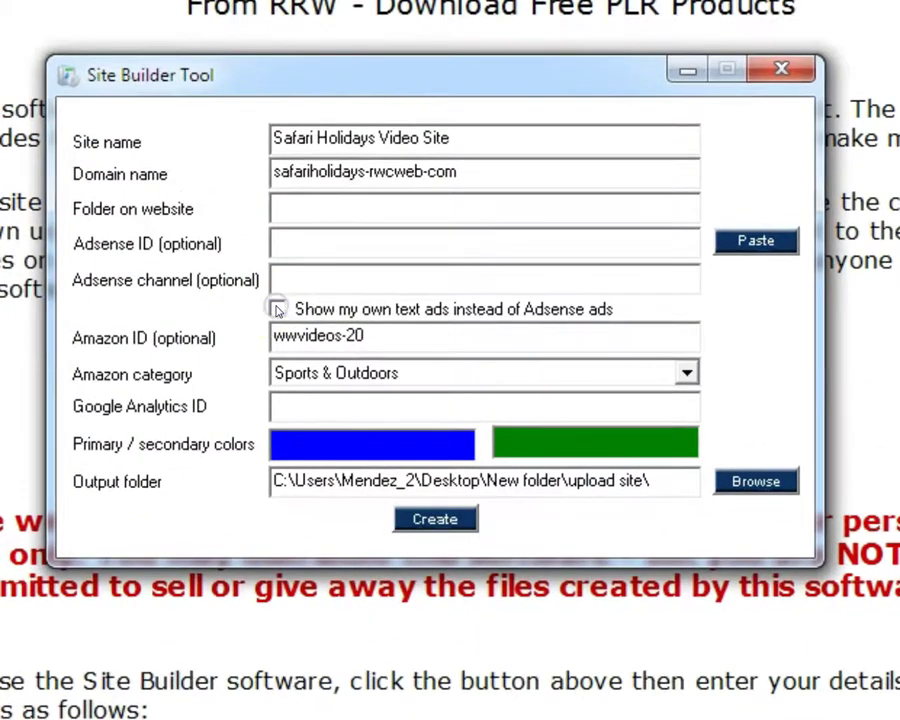
pyautogui.click(289, 279)
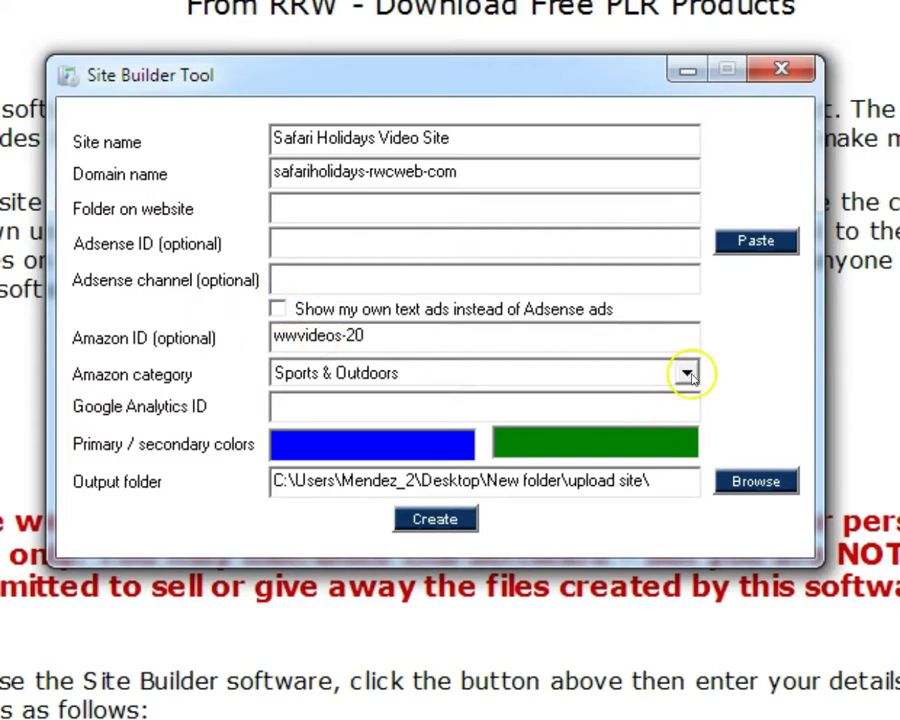
pyautogui.click(688, 373)
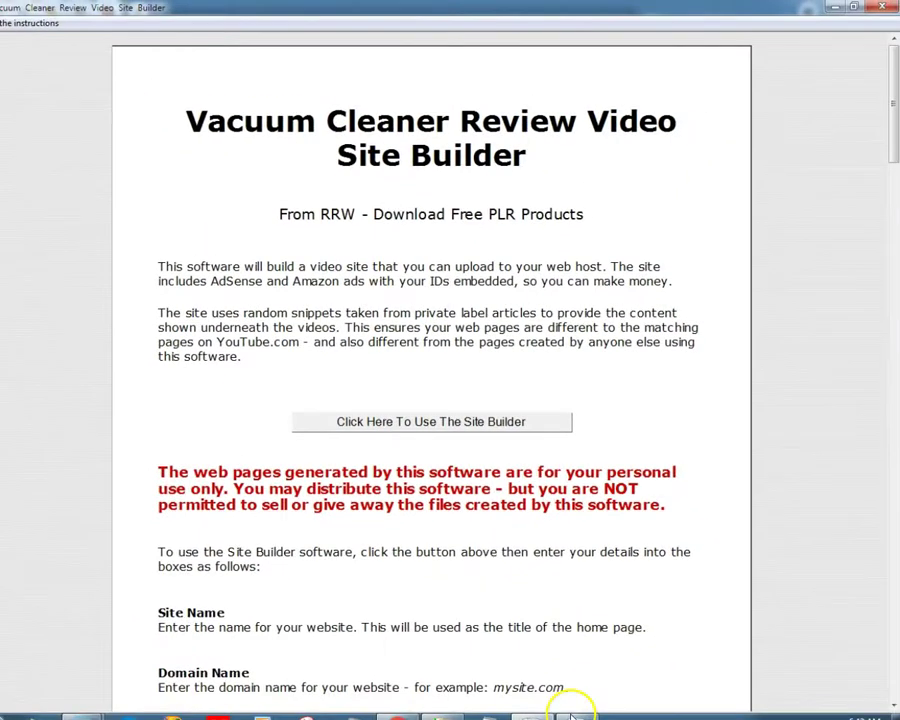
pyautogui.click(572, 712)
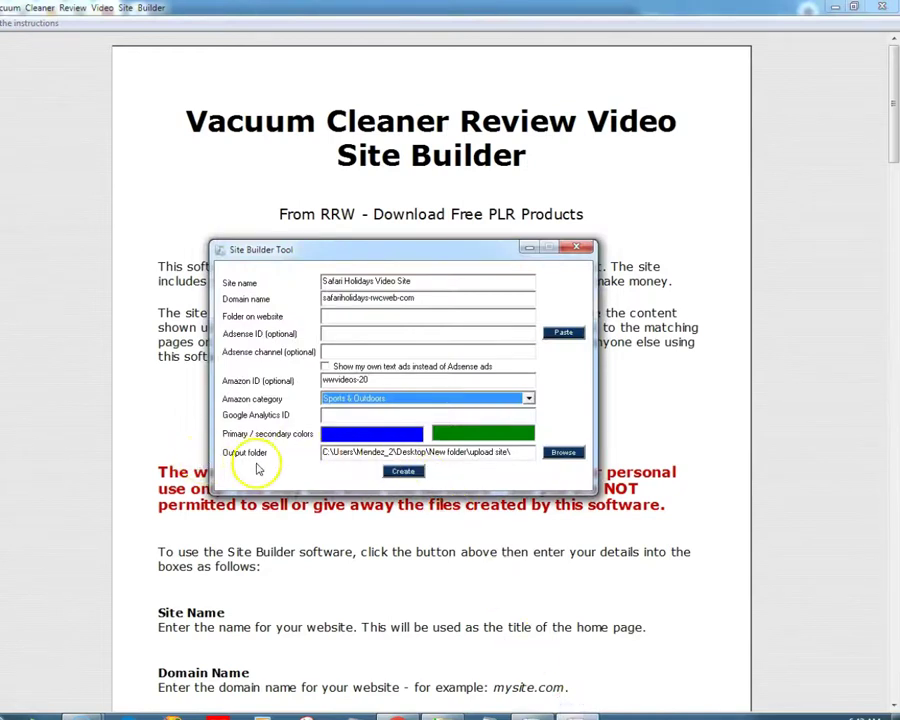
# Browse the output folder location from upload site up to the Desktop and back, then reopen the save location dialog.
pyautogui.click(563, 453)
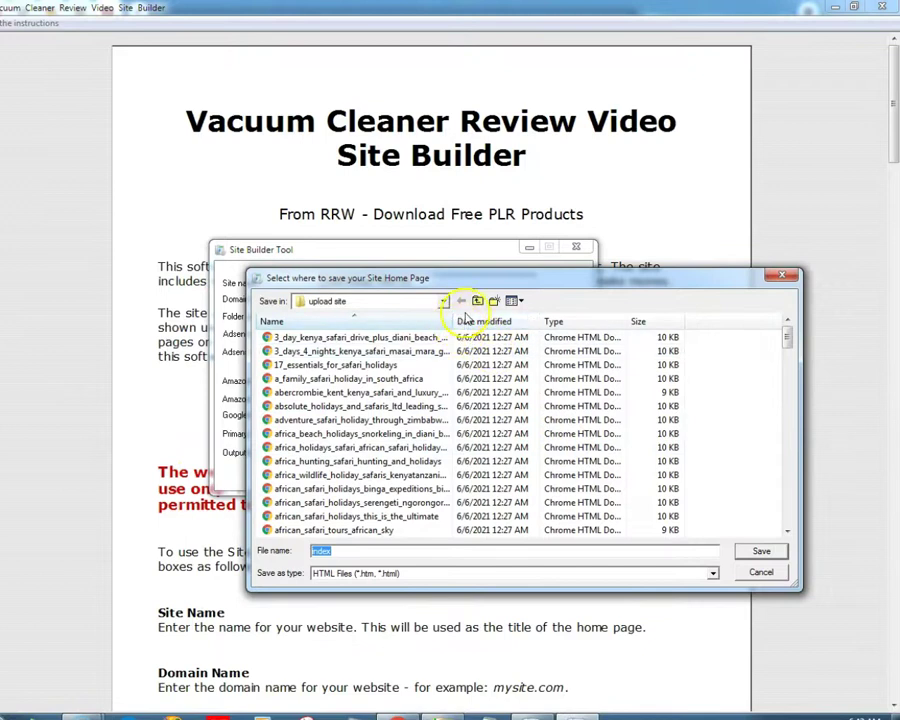
pyautogui.click(481, 301)
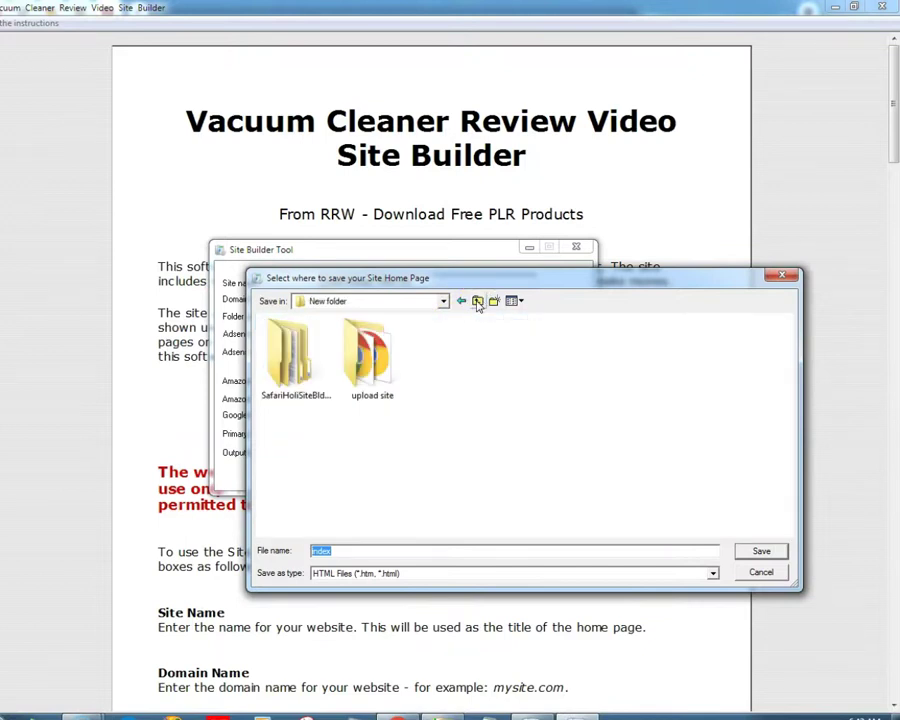
pyautogui.click(477, 302)
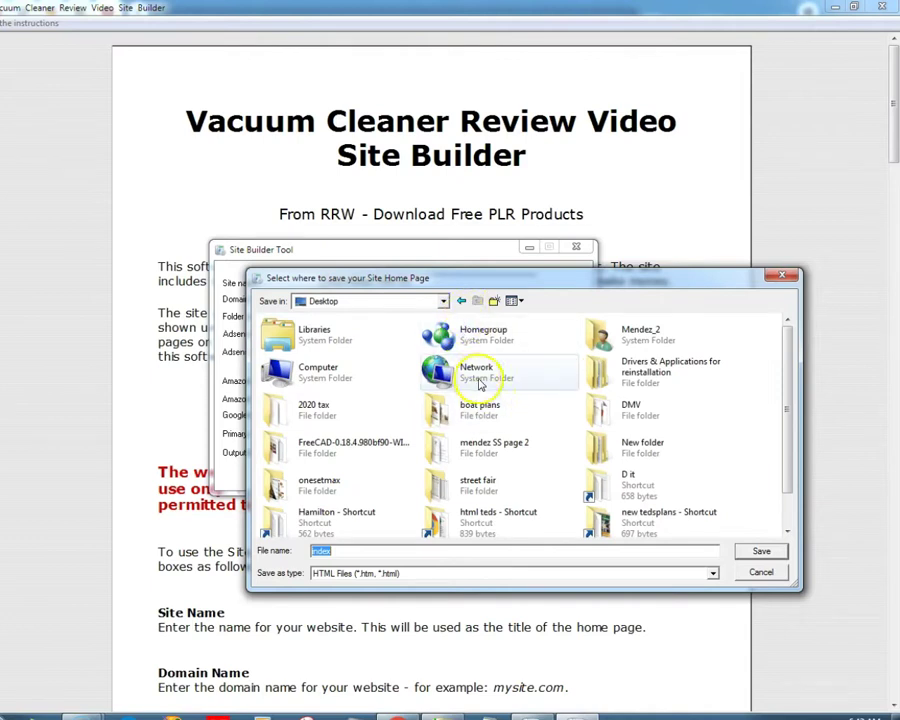
pyautogui.moveTo(790, 374); pyautogui.dragTo(775, 489)
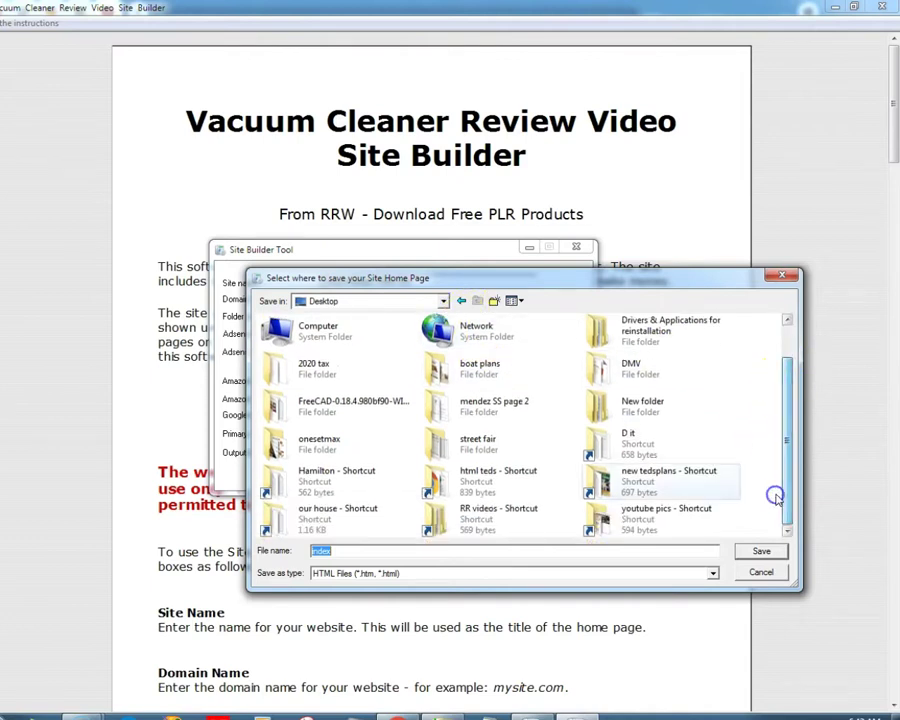
pyautogui.doubleClick(600, 403)
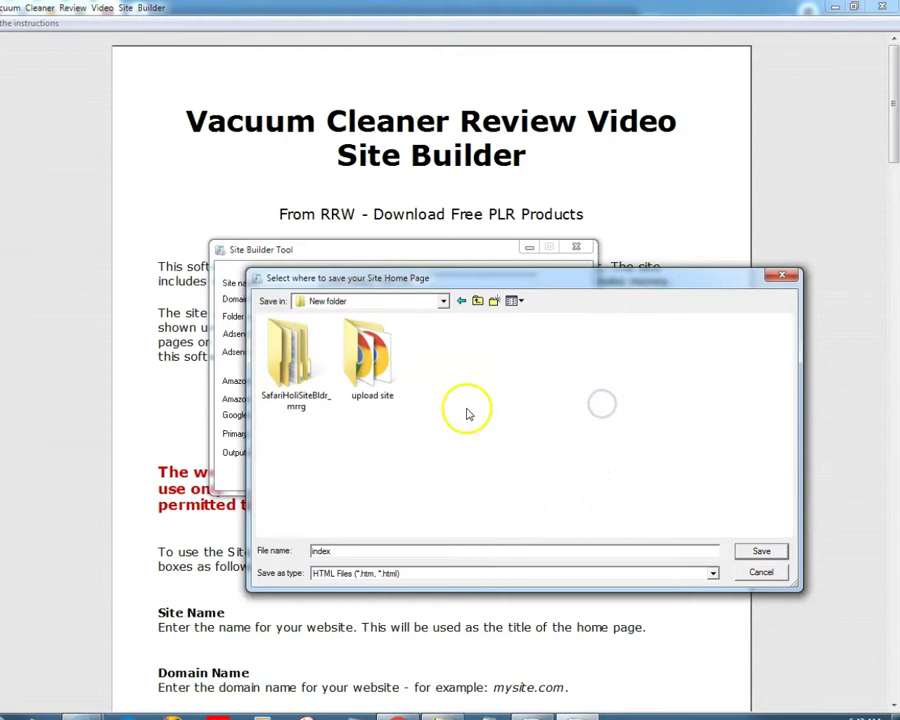
pyautogui.doubleClick(360, 350)
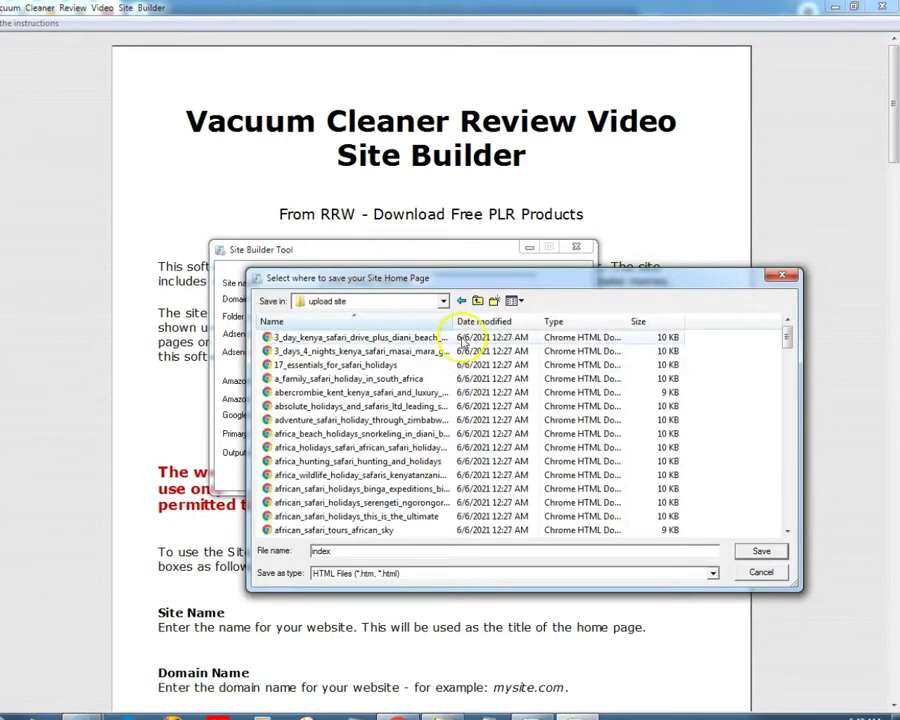
pyautogui.click(461, 300)
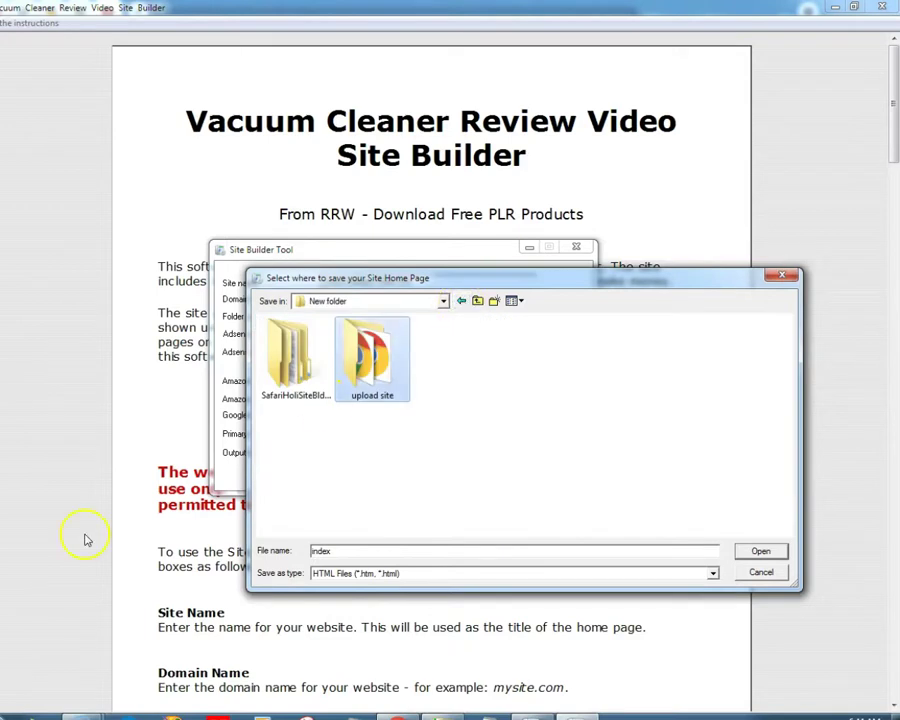
pyautogui.doubleClick(382, 400)
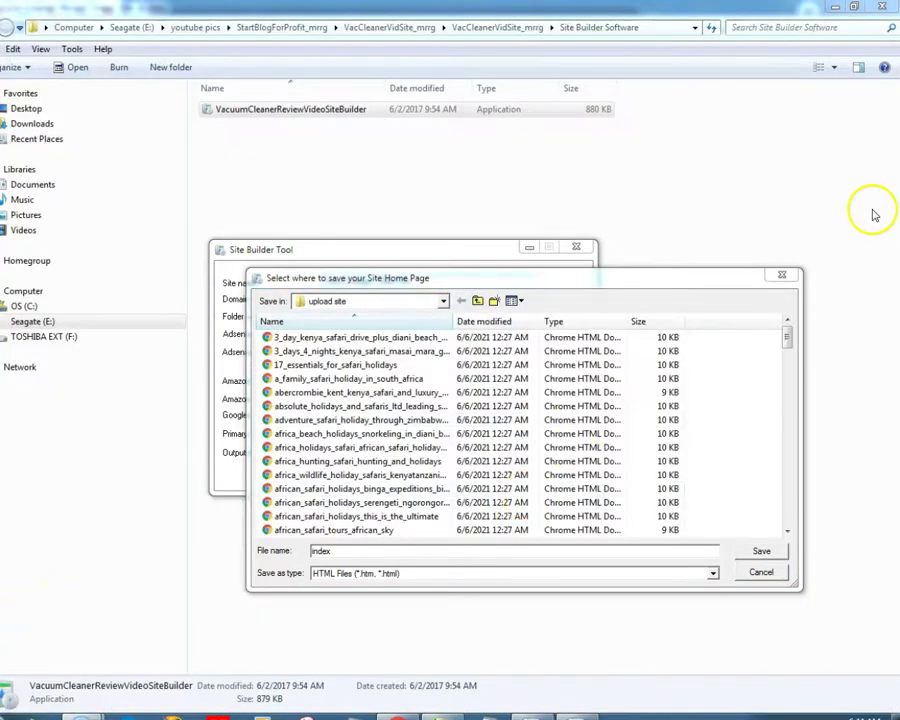
pyautogui.click(792, 277)
pyautogui.click(565, 453)
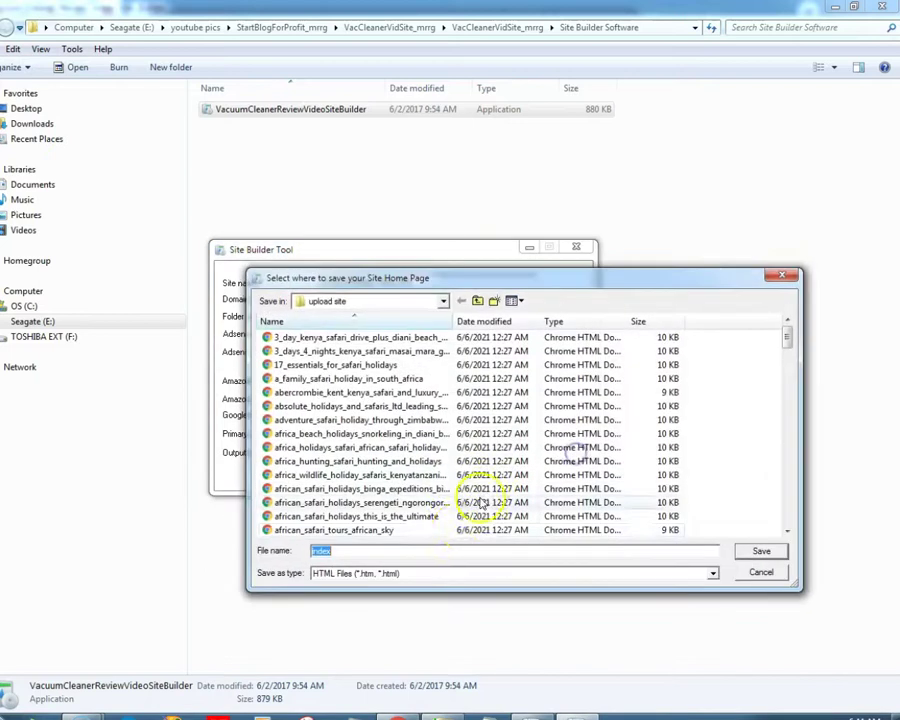
# Switch to the file explorer, create a folder named vacsite in the inner VacCleanerVidSite_mrrg folder, and open it.
pyautogui.click(440, 712)
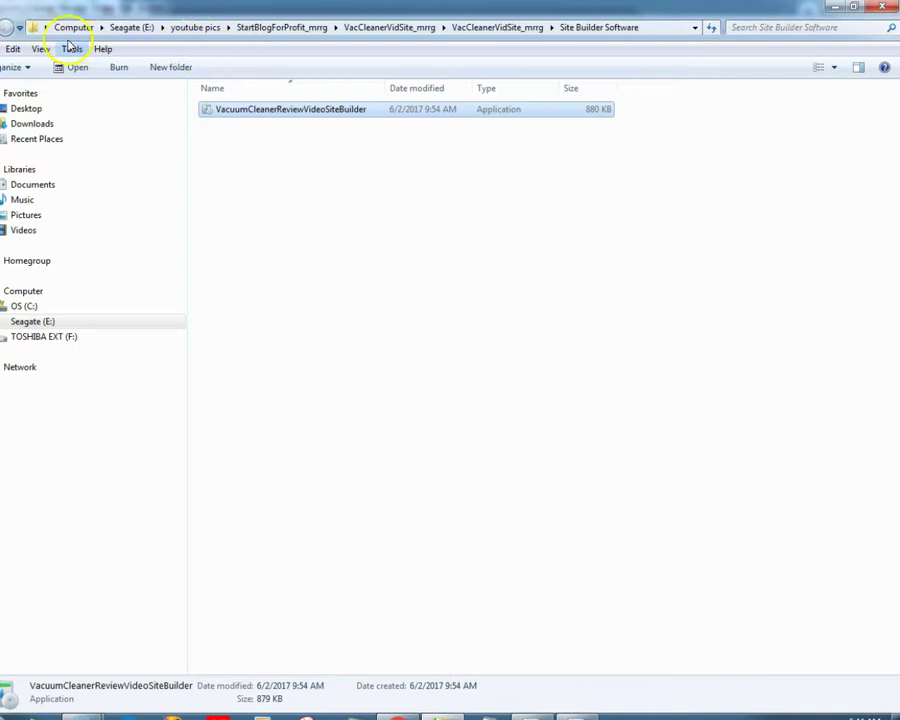
pyautogui.click(514, 31)
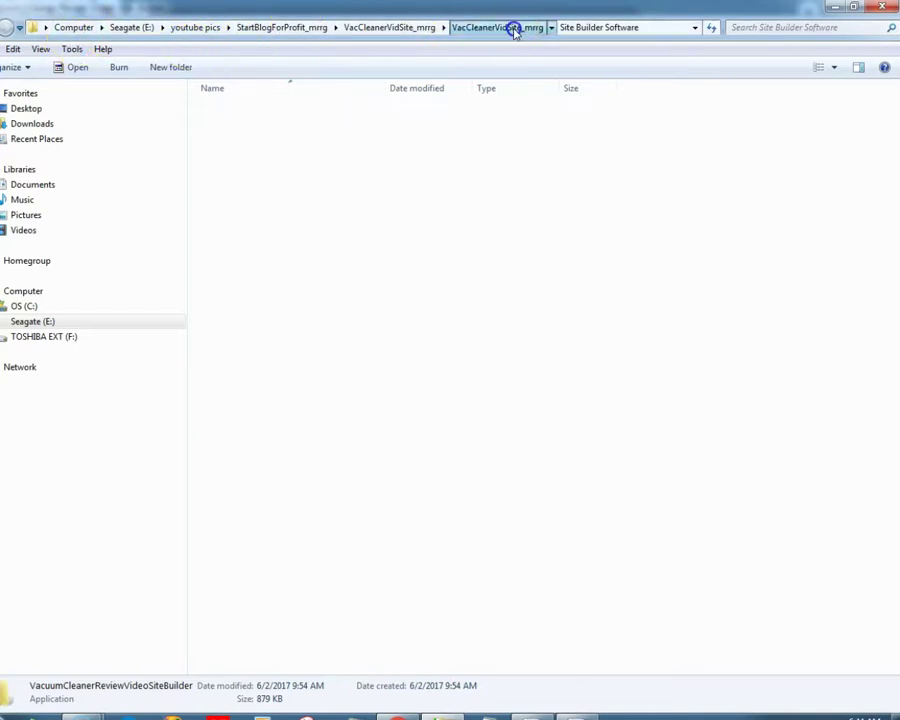
pyautogui.click(245, 183)
pyautogui.rightClick(250, 185)
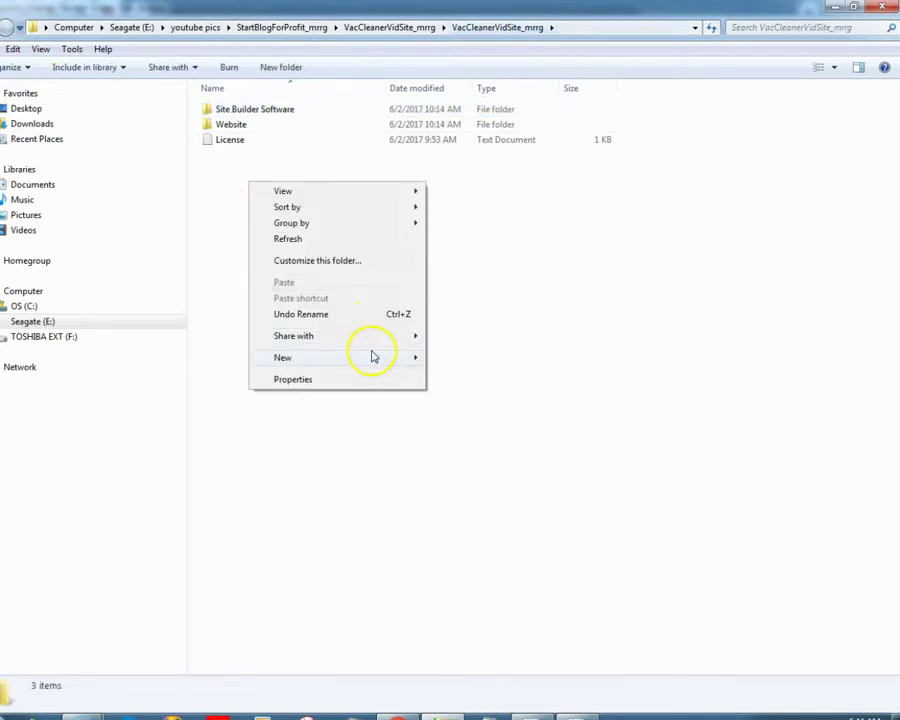
pyautogui.moveTo(402, 362)
pyautogui.click(455, 358)
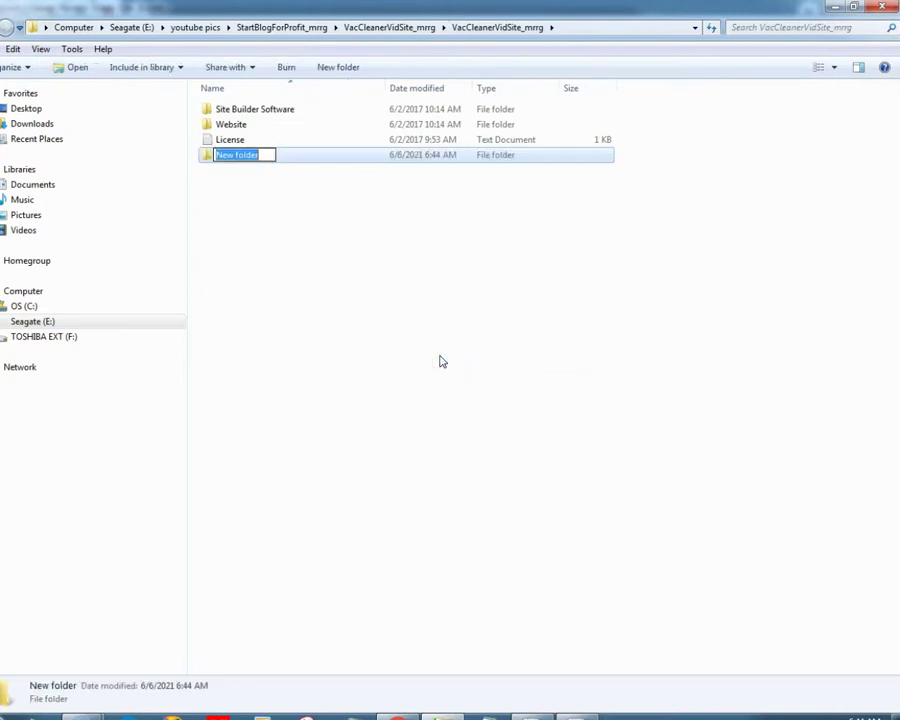
pyautogui.write('vacsite')
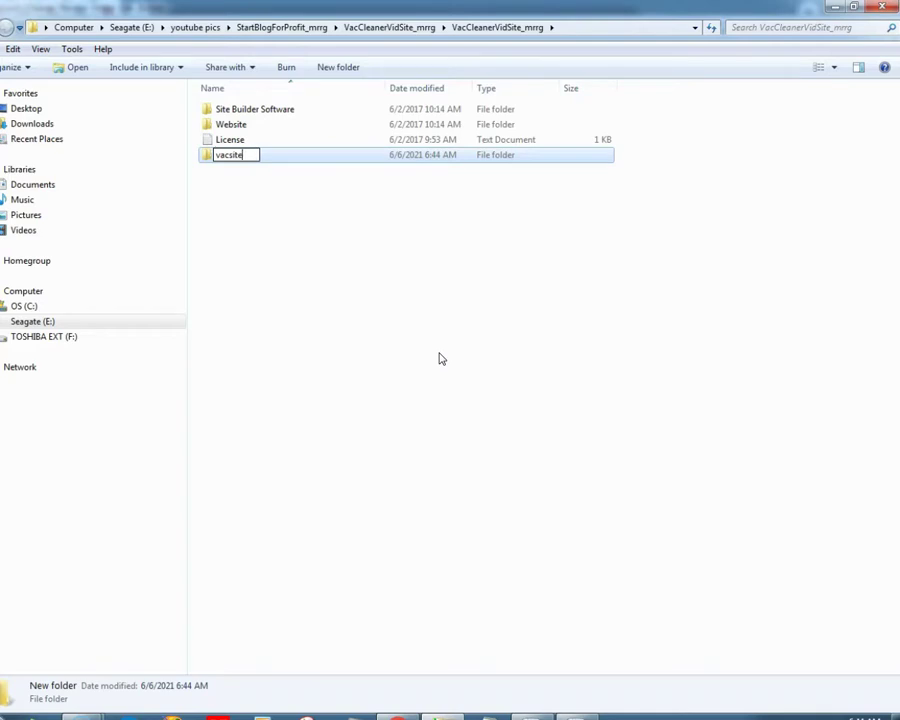
pyautogui.press('Return')
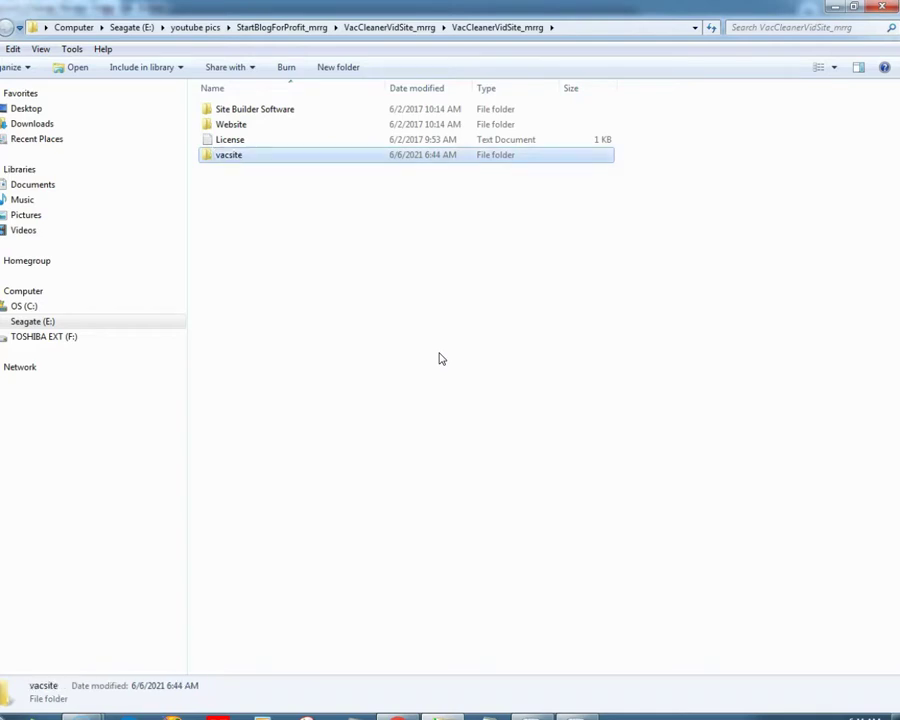
pyautogui.doubleClick(286, 155)
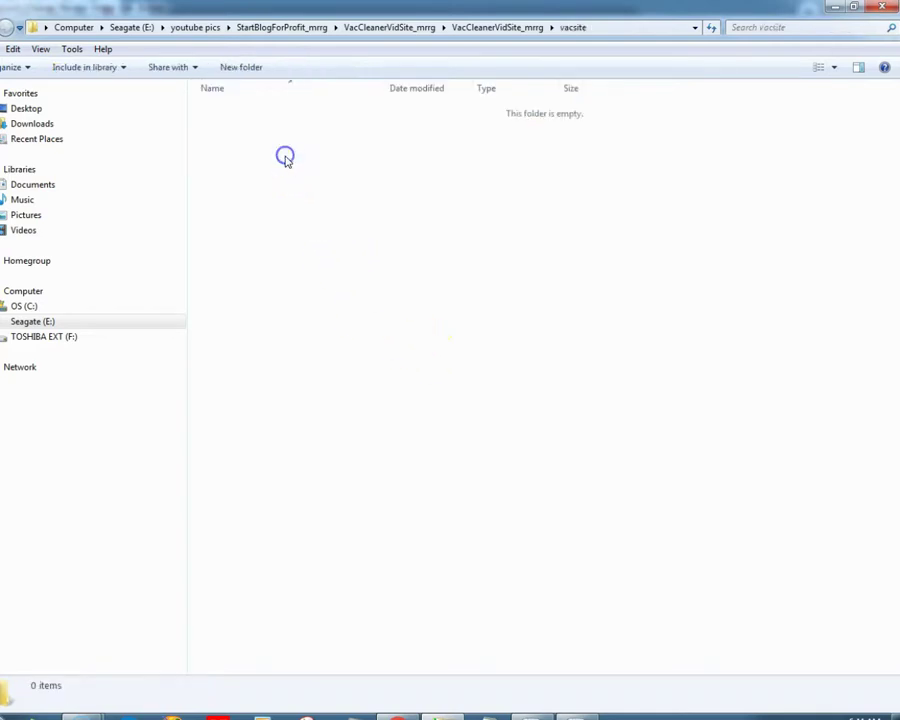
# Compare the vacsite folder's path in the file explorer with the location in the home page save dialog.
pyautogui.hotkey('alt', 'Tab')
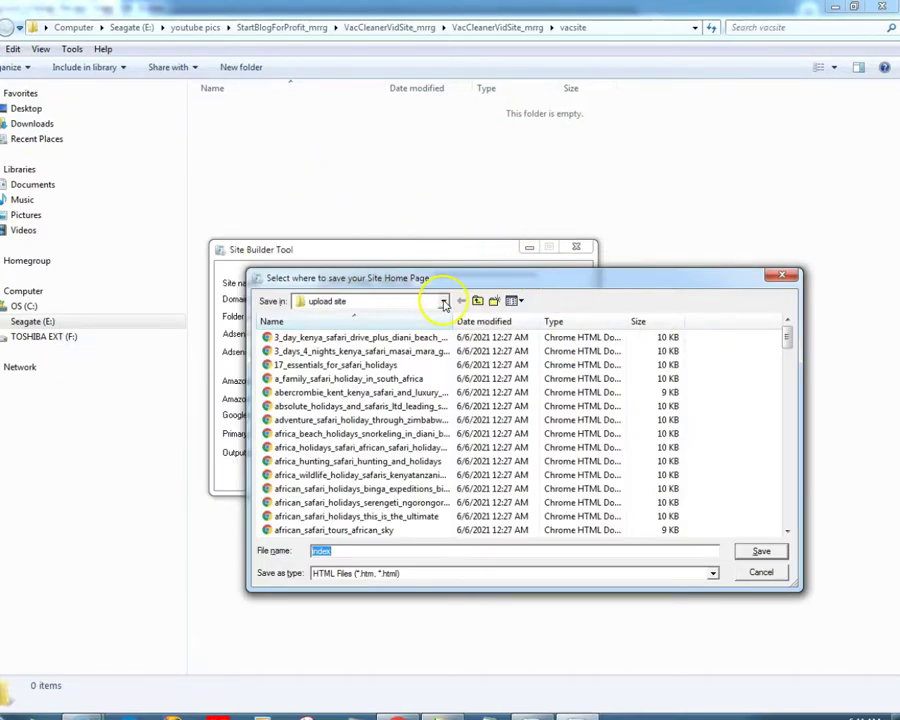
pyautogui.hotkey('alt', 'Tab')
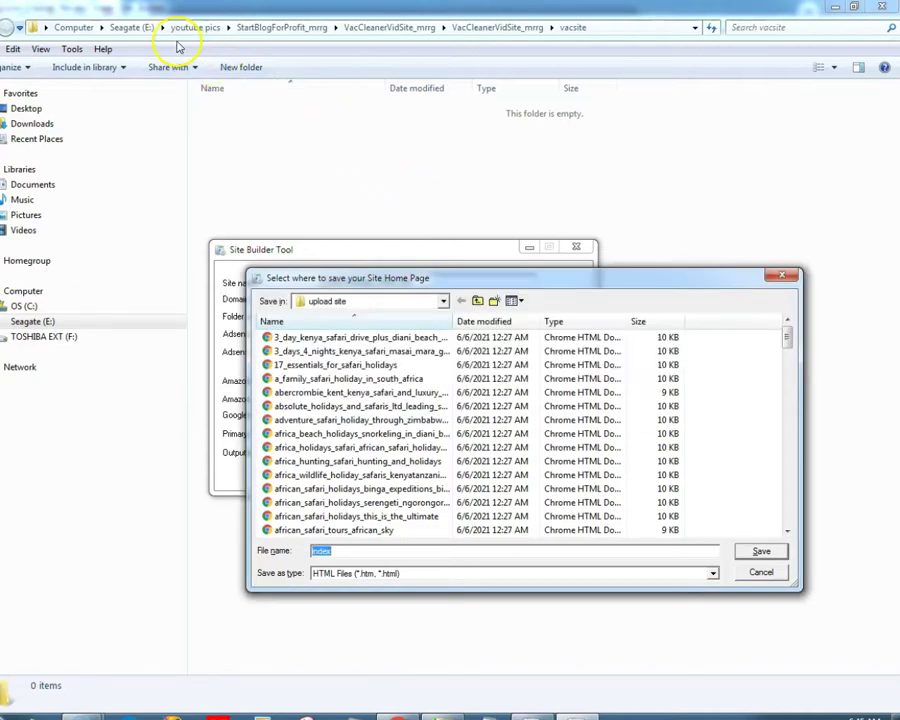
pyautogui.hotkey('alt', 'Tab')
pyautogui.hotkey('alt', 'Tab')
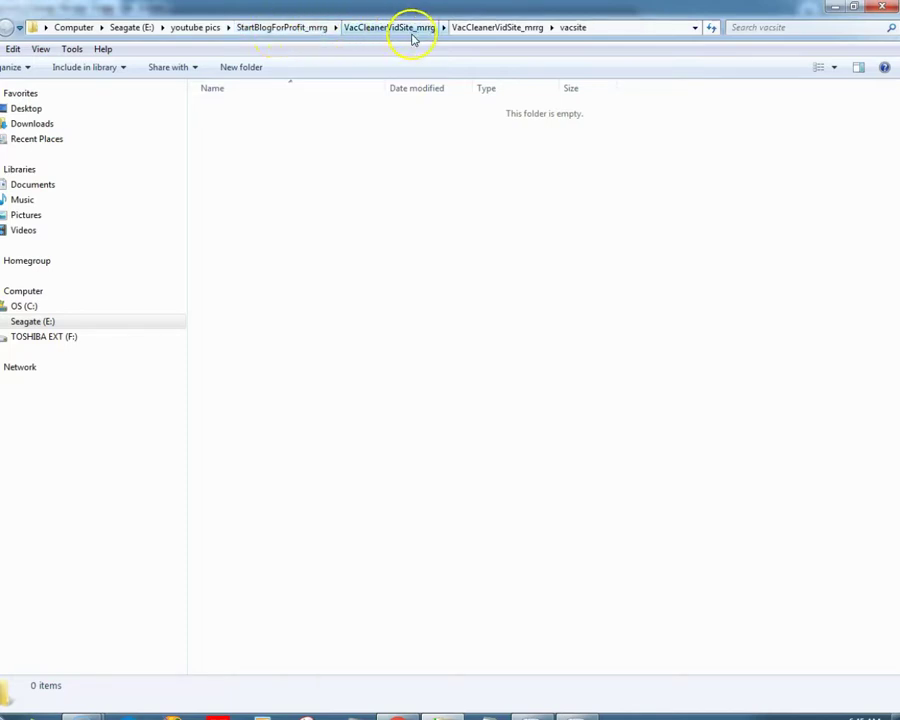
pyautogui.hotkey('alt', 'Tab')
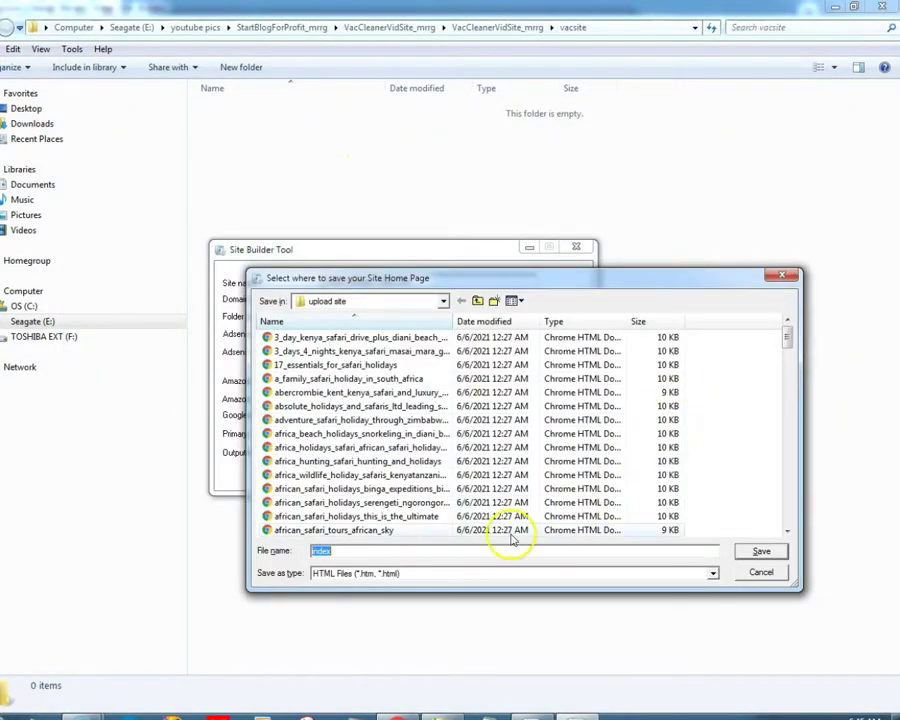
# Navigate the home page save location to the inner VacCleanerVidSite_mrrg folder through youtube pics and StartBlogForProfit_mrrg.
pyautogui.click(477, 301)
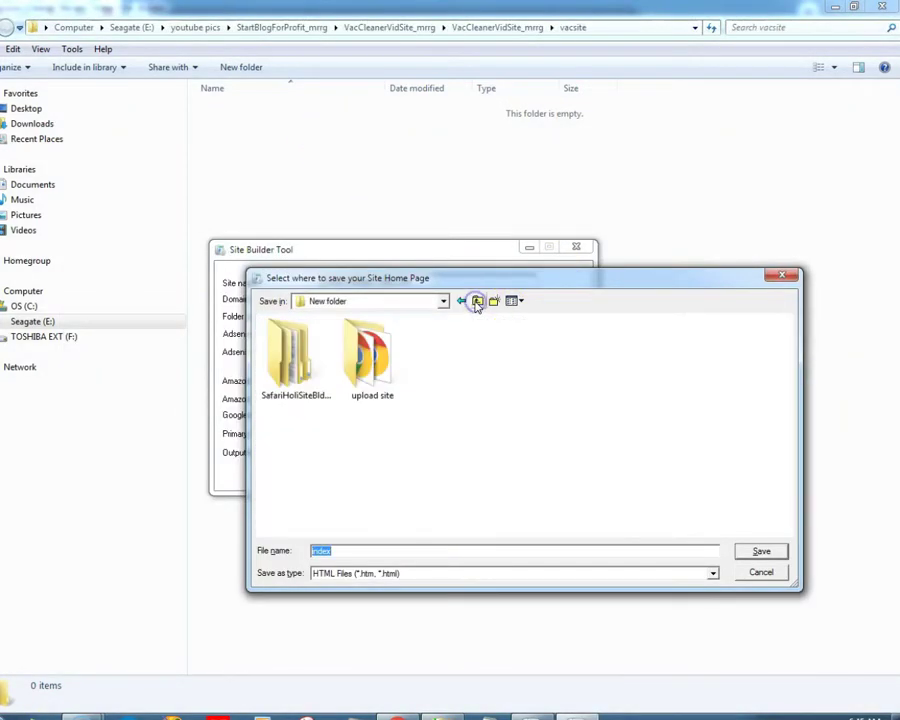
pyautogui.click(477, 301)
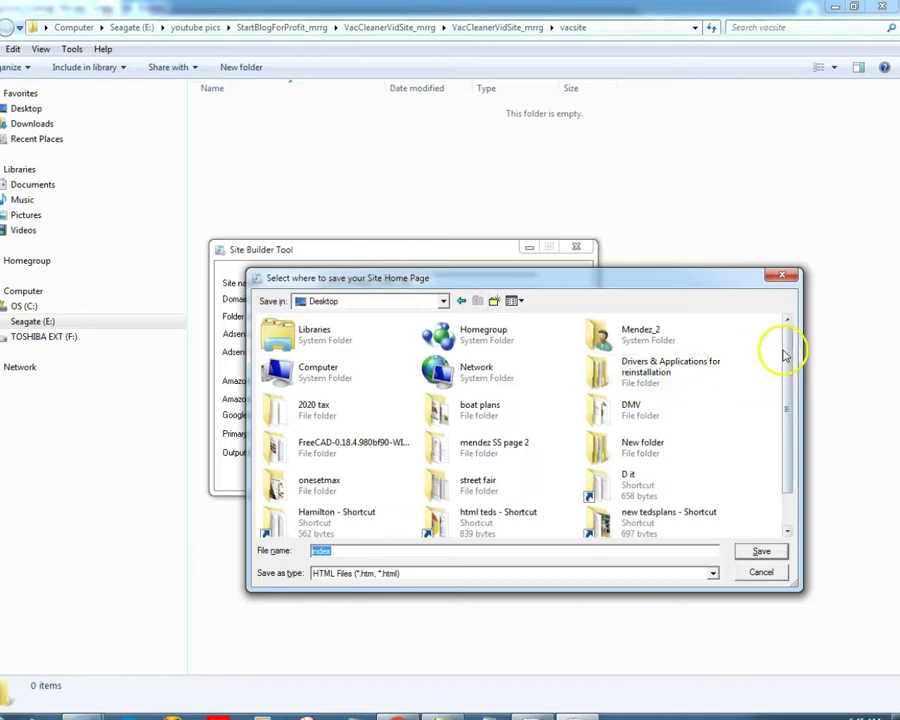
pyautogui.moveTo(786, 352); pyautogui.dragTo(797, 474)
pyautogui.doubleClick(612, 518)
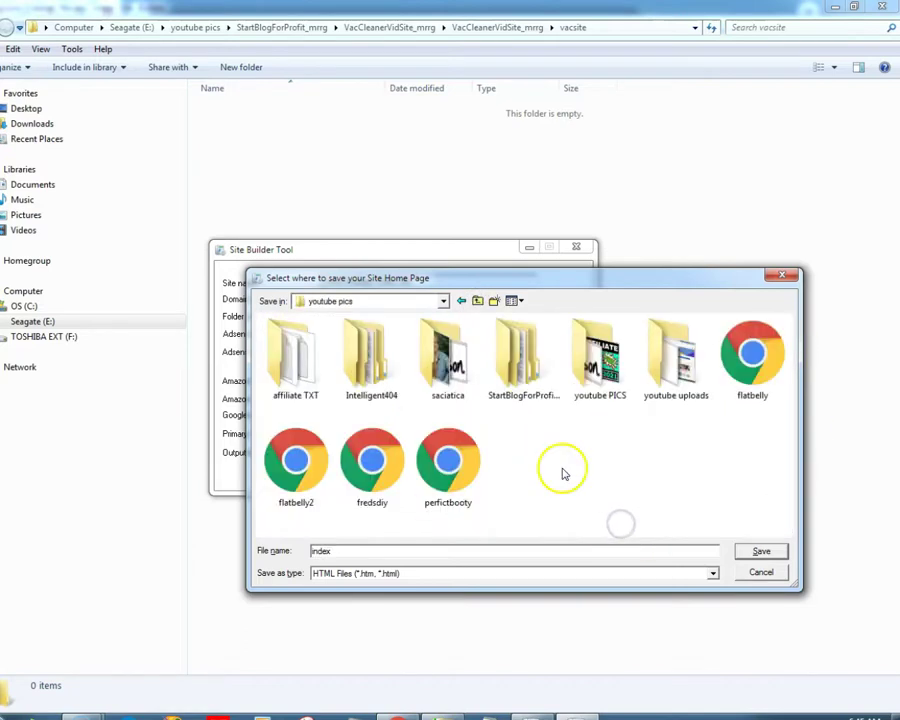
pyautogui.doubleClick(518, 357)
pyautogui.click(325, 355)
pyautogui.doubleClick(325, 352)
pyautogui.click(330, 337)
pyautogui.doubleClick(330, 337)
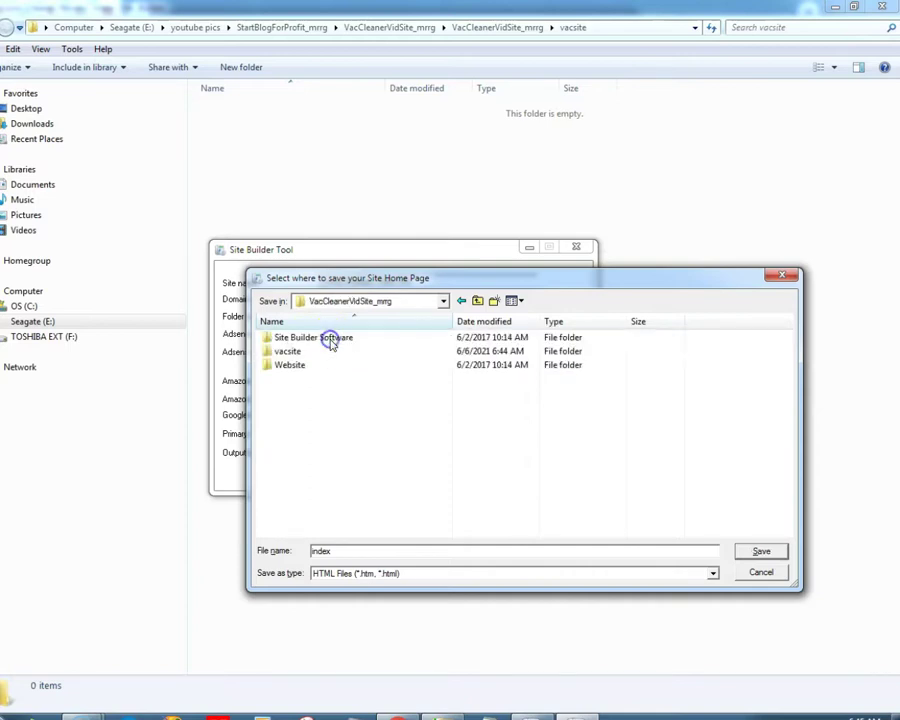
# Check the Website folder, return to its parent, and set vacsite as the output folder with index as the home page file.
pyautogui.doubleClick(333, 365)
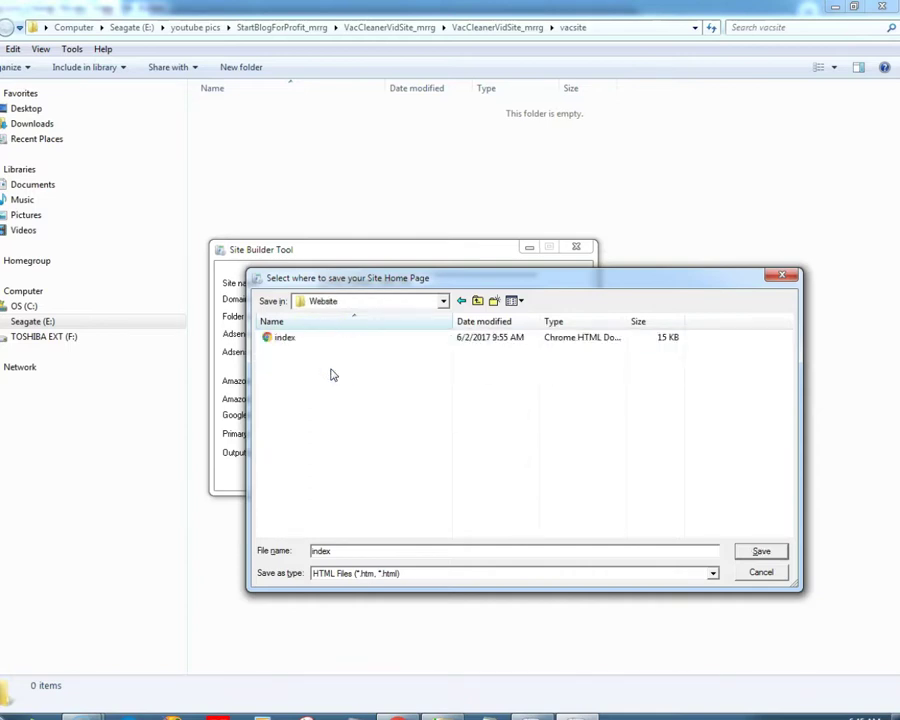
pyautogui.click(460, 299)
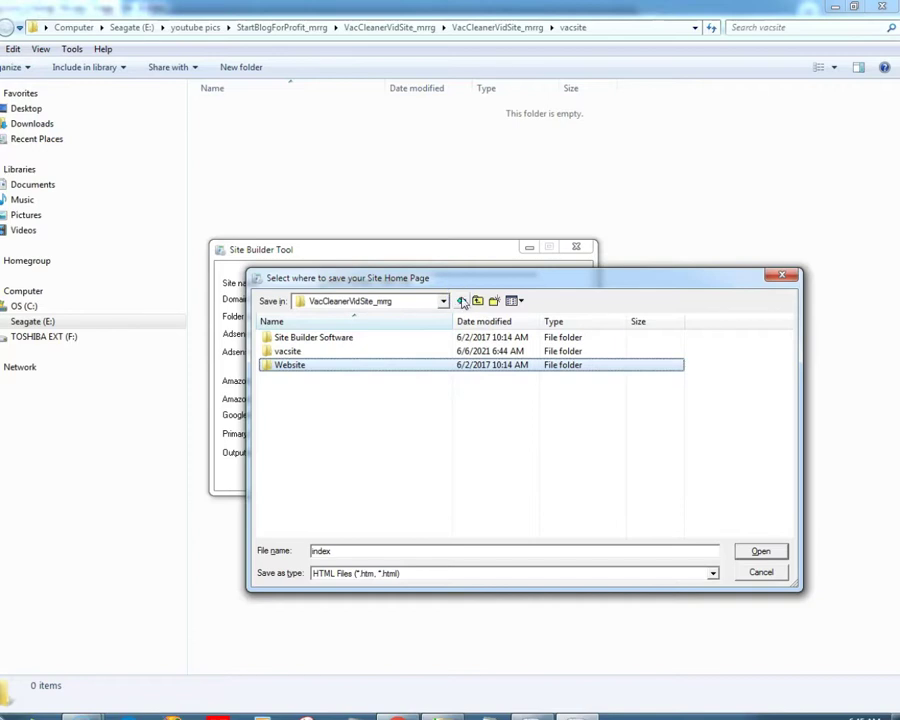
pyautogui.doubleClick(327, 352)
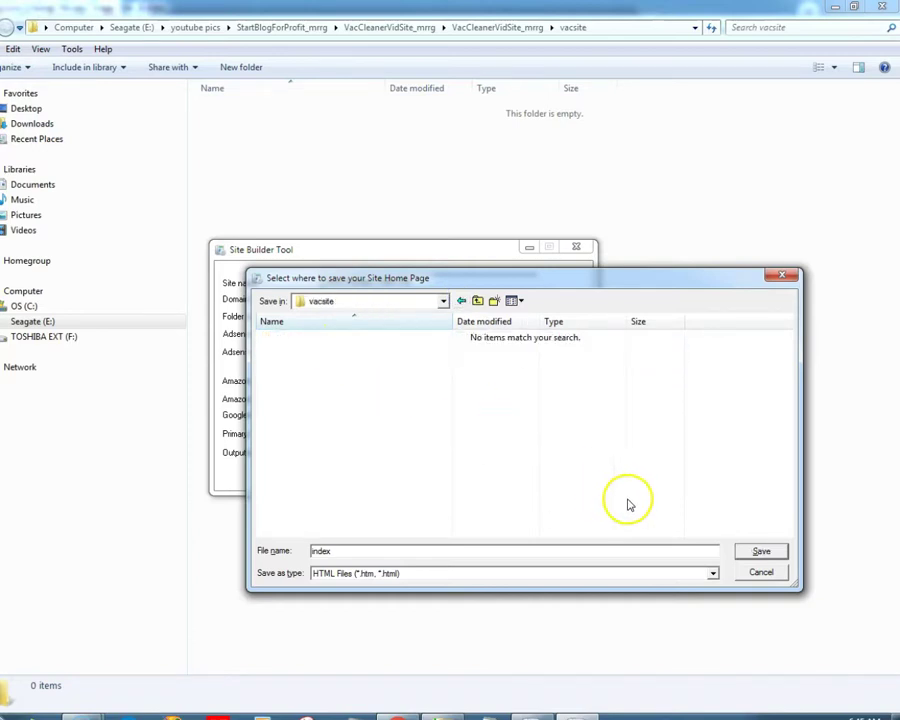
pyautogui.click(757, 550)
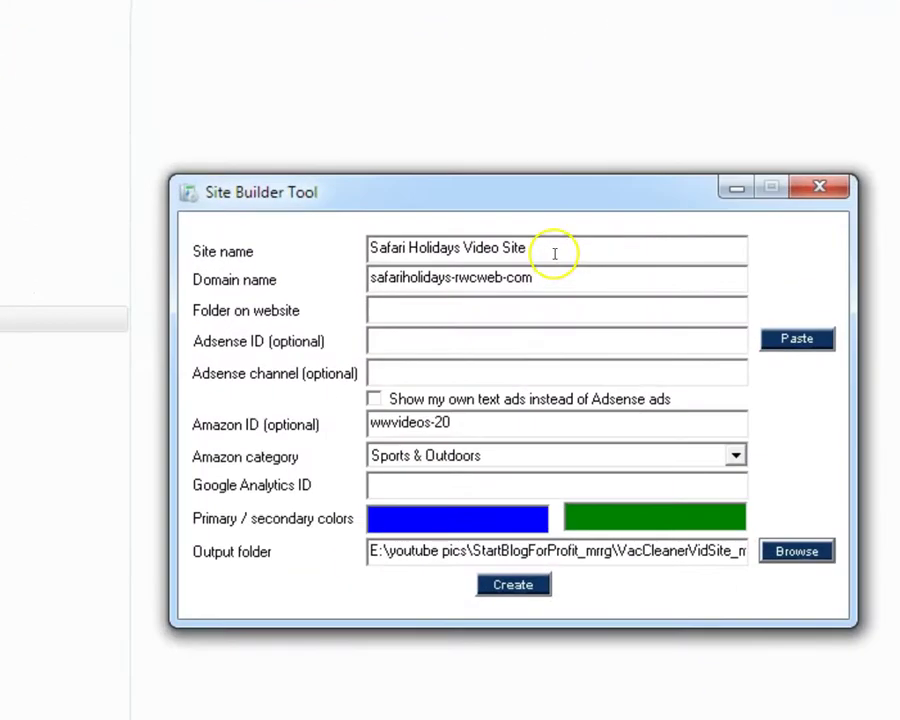
# Copy "Vacuum Cleaner Review Video Site" from the browser product page title and replace the site name with Vacuum Cleaner Review Videos.
pyautogui.moveTo(530, 248); pyautogui.dragTo(370, 248)
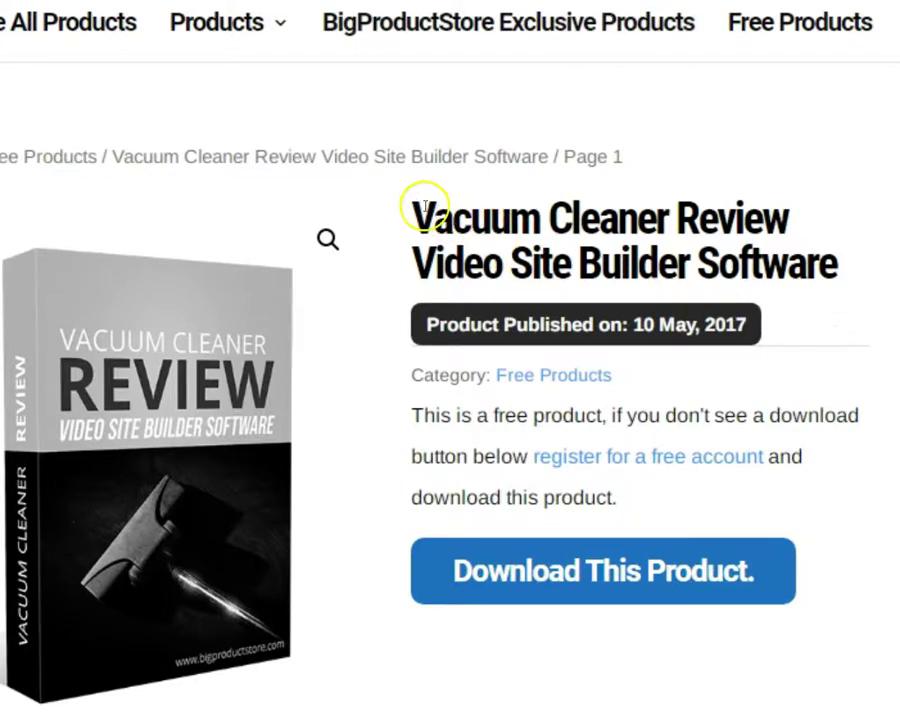
pyautogui.moveTo(410, 210); pyautogui.dragTo(569, 251)
pyautogui.hotkey('ctrl', 'c')
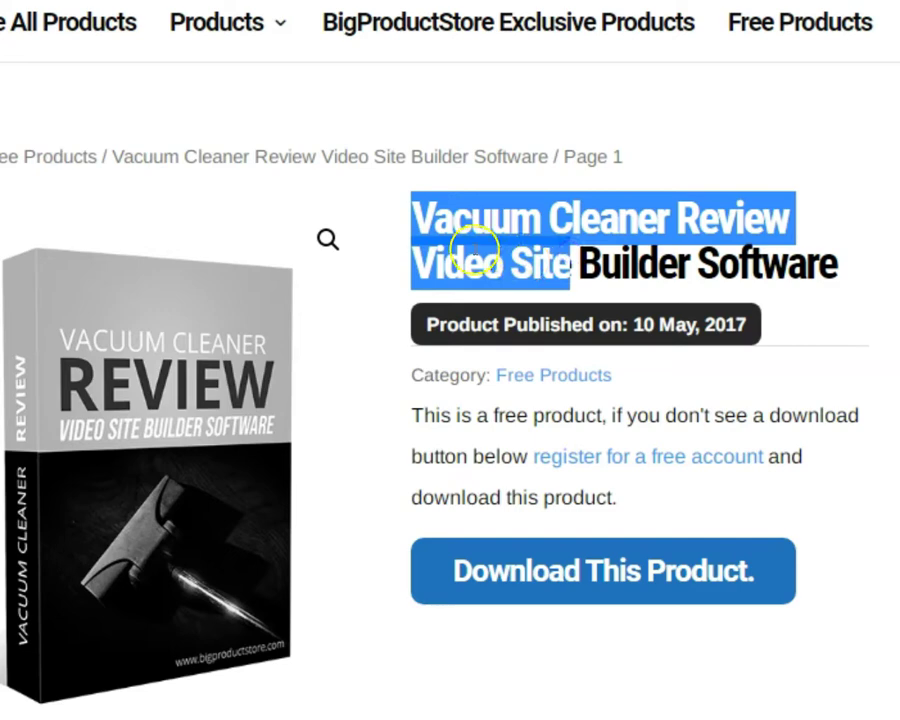
pyautogui.scroll(-5, 311, 301)
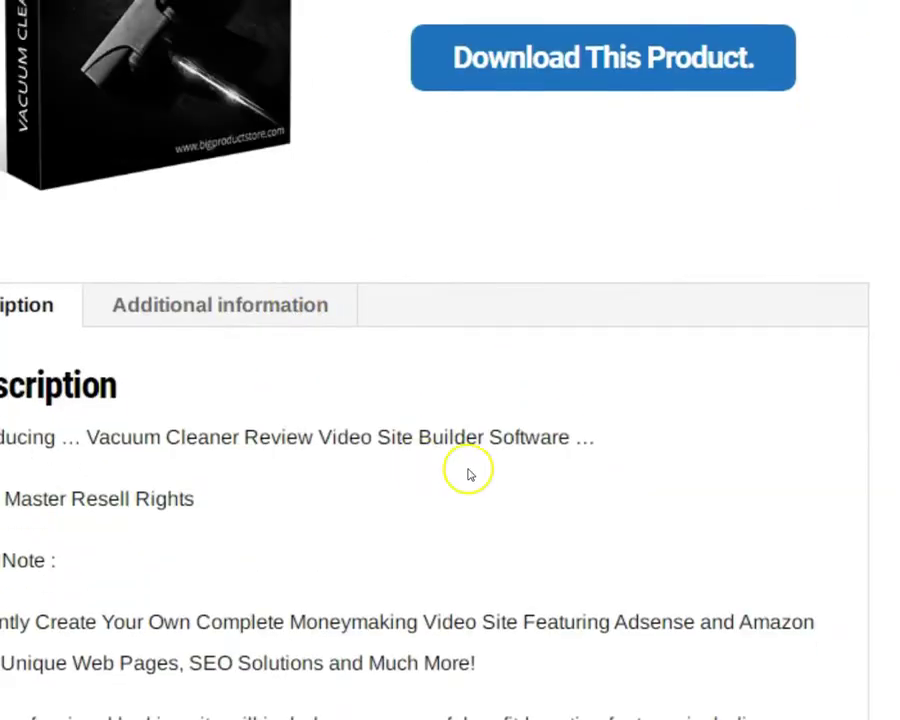
pyautogui.scroll(-2, 470, 476)
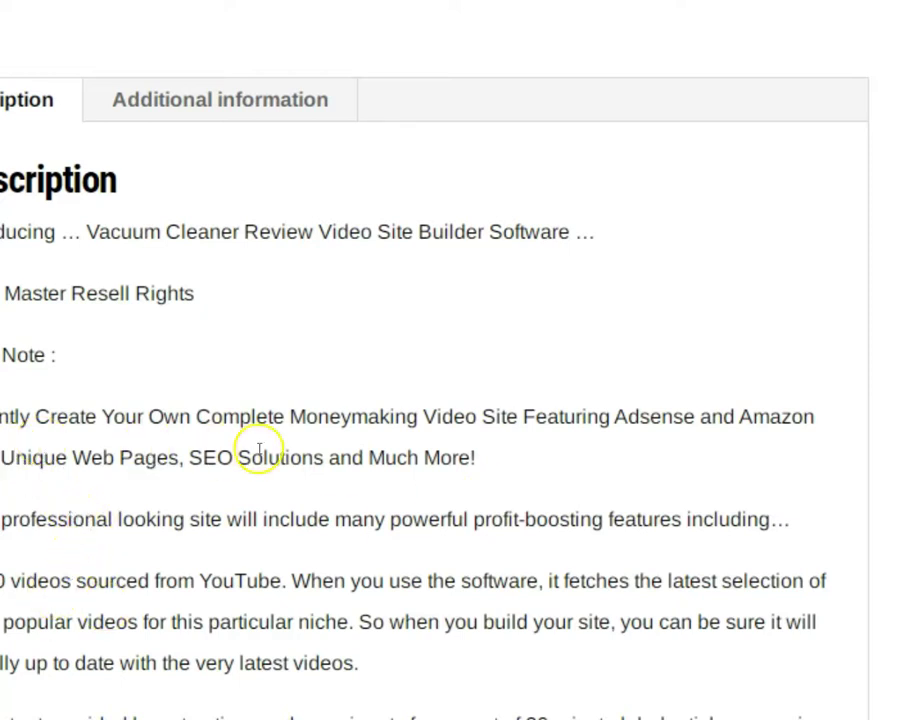
pyautogui.hotkey('alt', 'Tab')
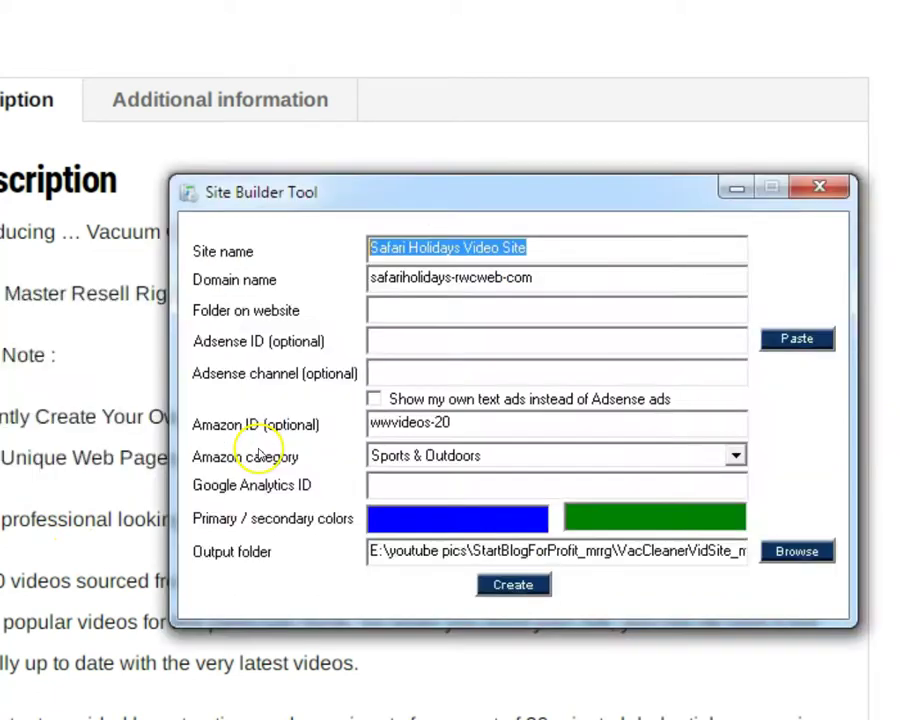
pyautogui.hotkey('ctrl', 'v')
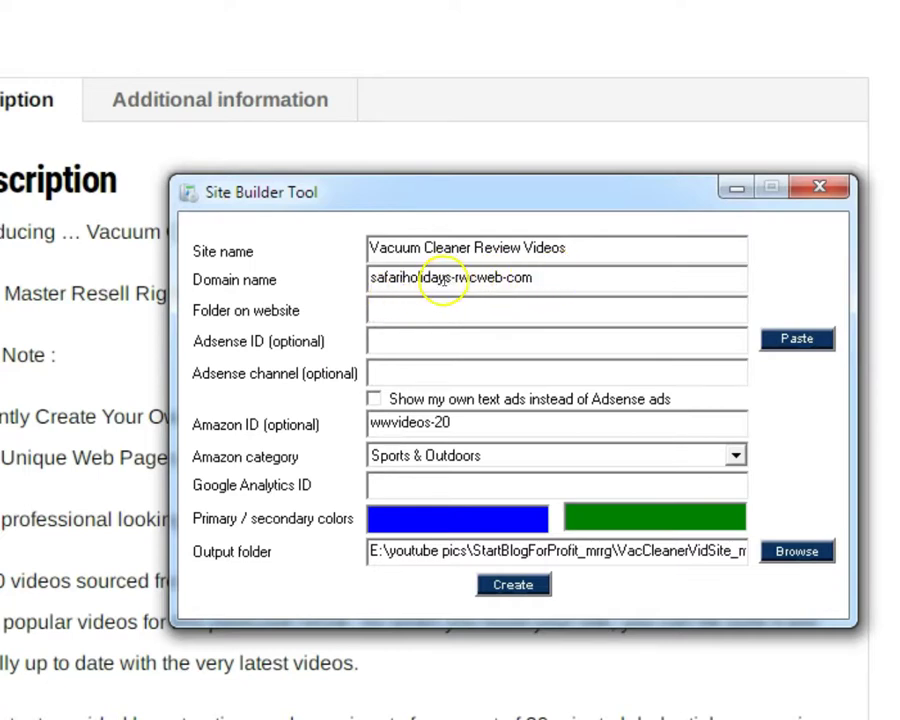
# Change the domain name to vacsite.rwcweb-com and enable showing own text ads instead of Adsense ads.
pyautogui.moveTo(452, 277); pyautogui.dragTo(313, 299)
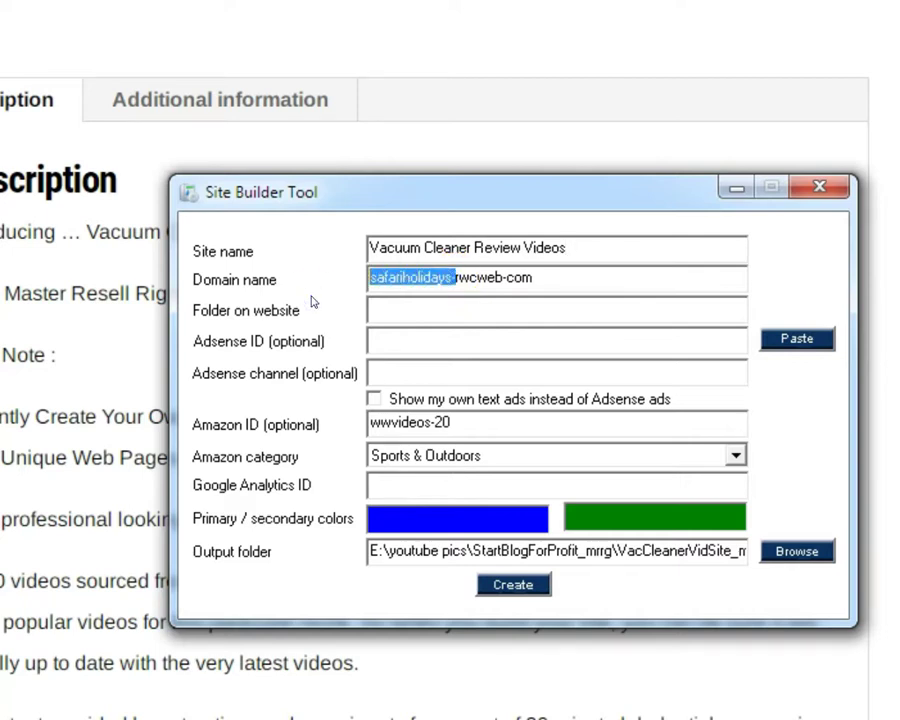
pyautogui.press('BackSpace')
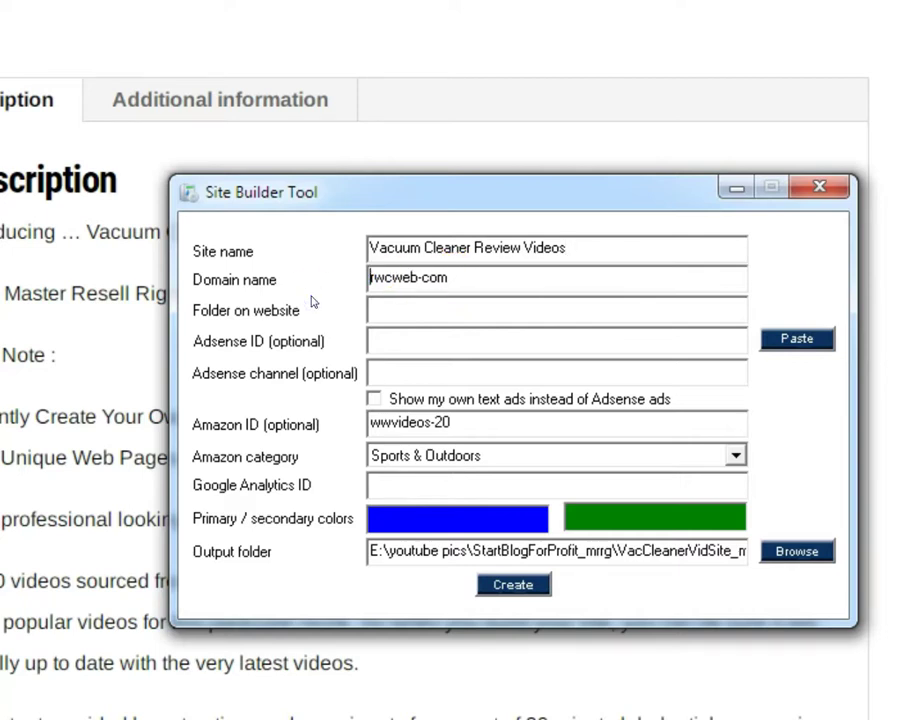
pyautogui.write('vac')
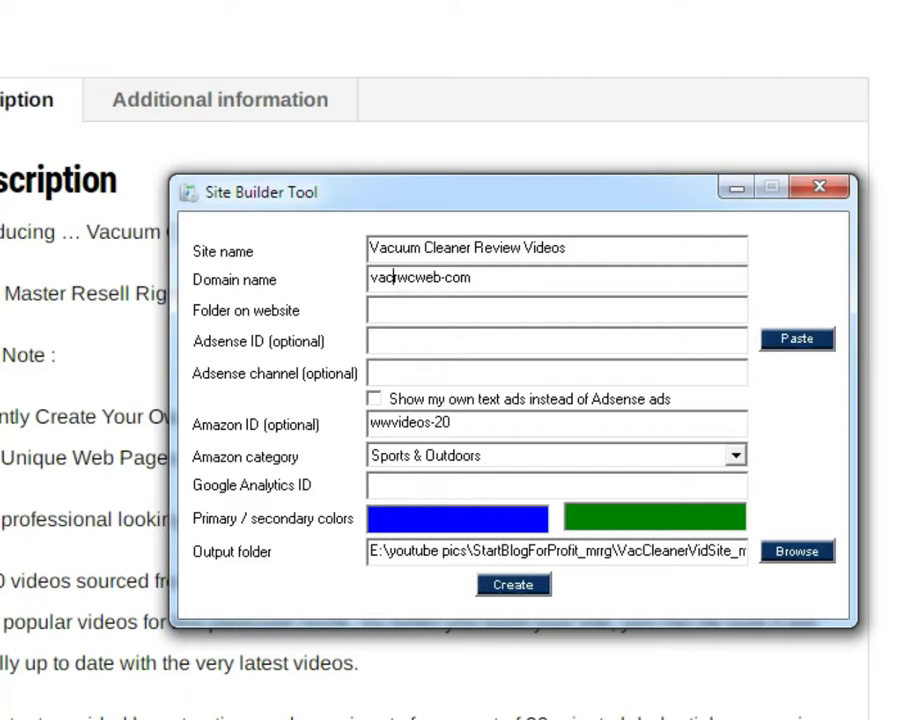
pyautogui.write('site')
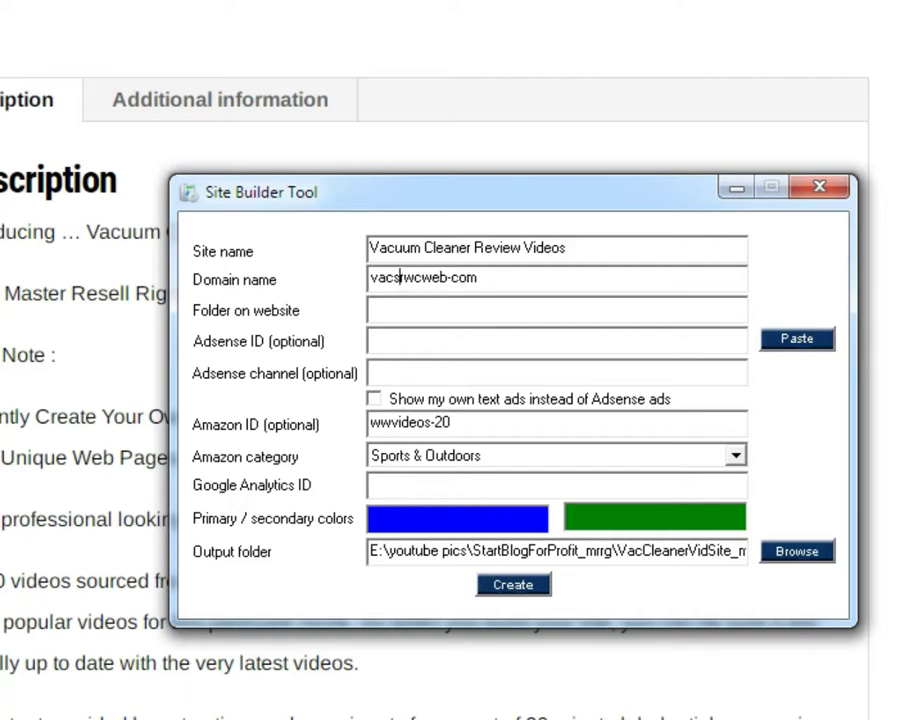
pyautogui.write('.')
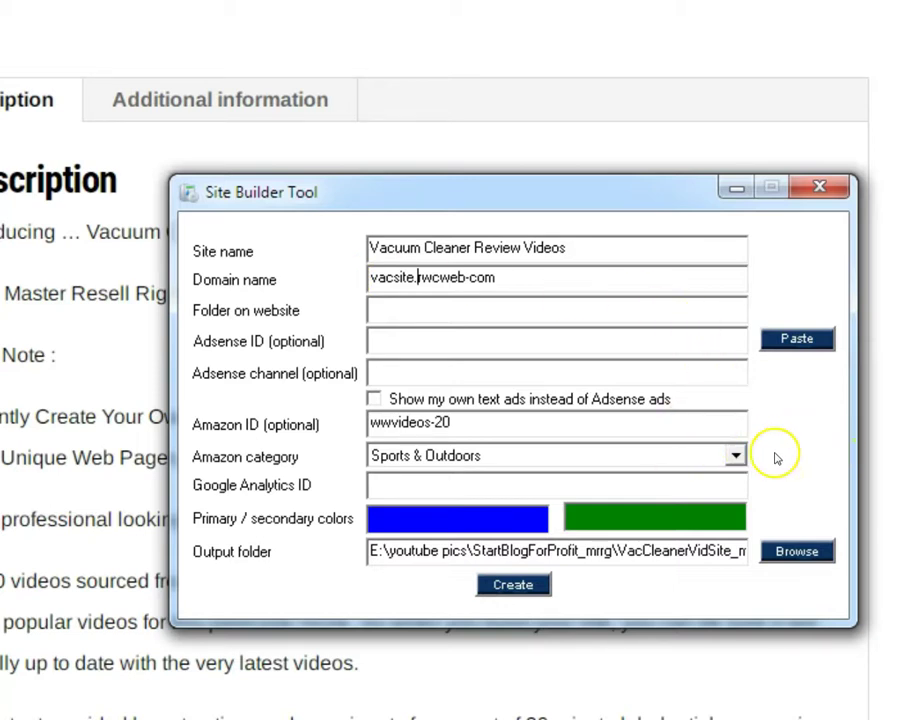
pyautogui.click(389, 314)
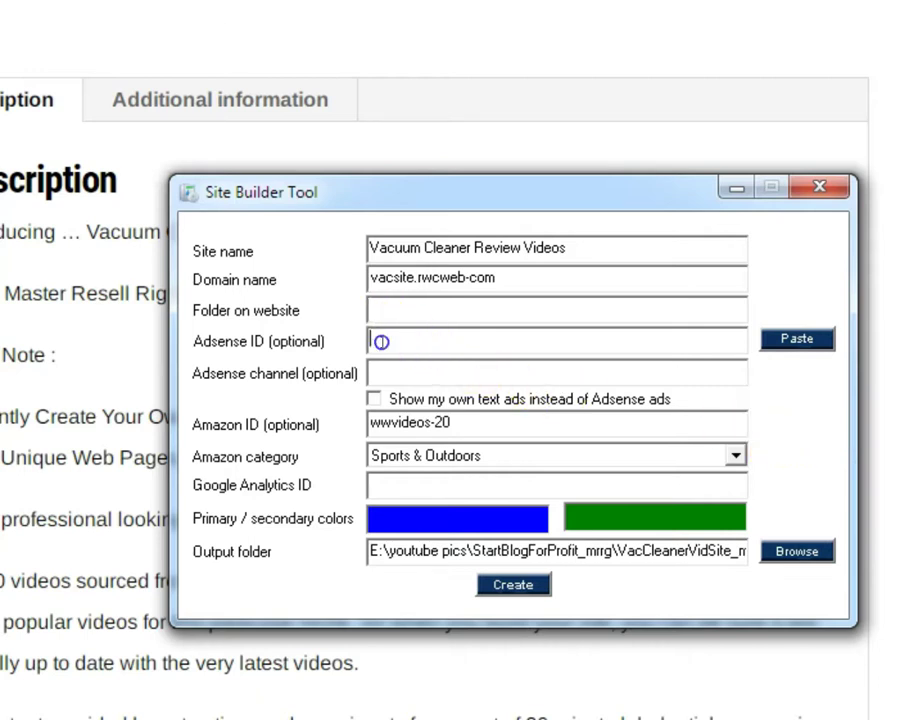
pyautogui.click(373, 398)
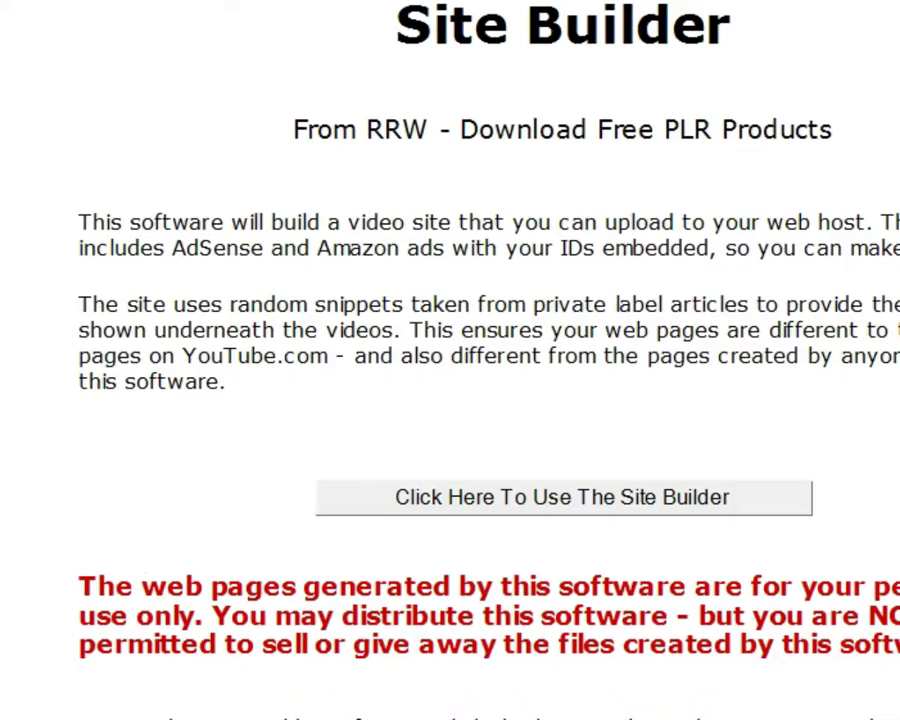
# Find and read the section on using your own text ads instead of Adsense ads in the Site Builder guide.
pyautogui.scroll(-20, 566, 670)
pyautogui.scroll(-20, 550, 620)
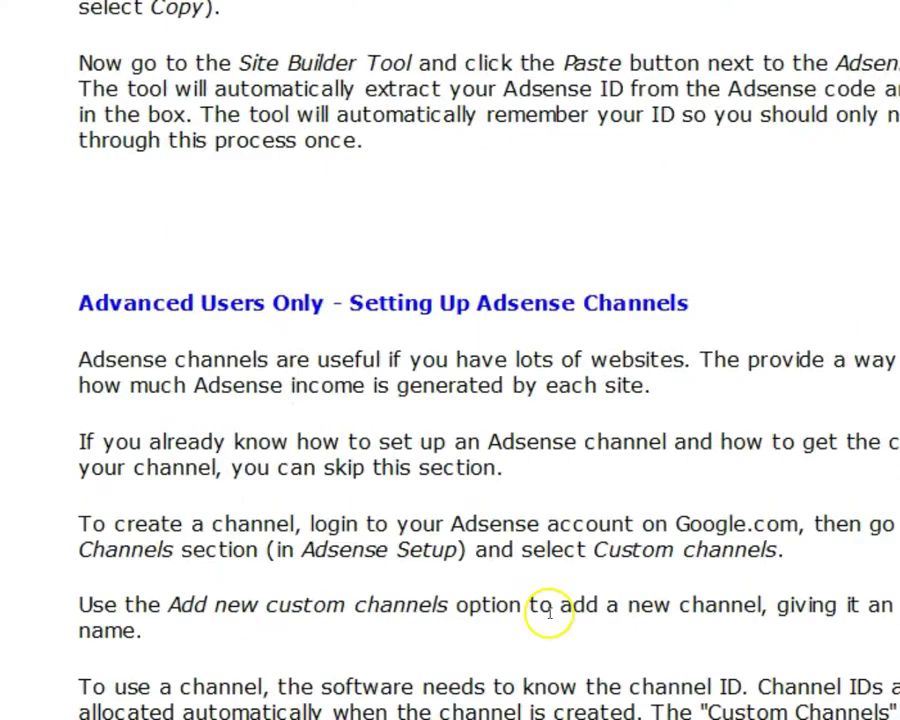
pyautogui.scroll(6, 550, 620)
pyautogui.scroll(3, 558, 610)
pyautogui.scroll(-3, 558, 610)
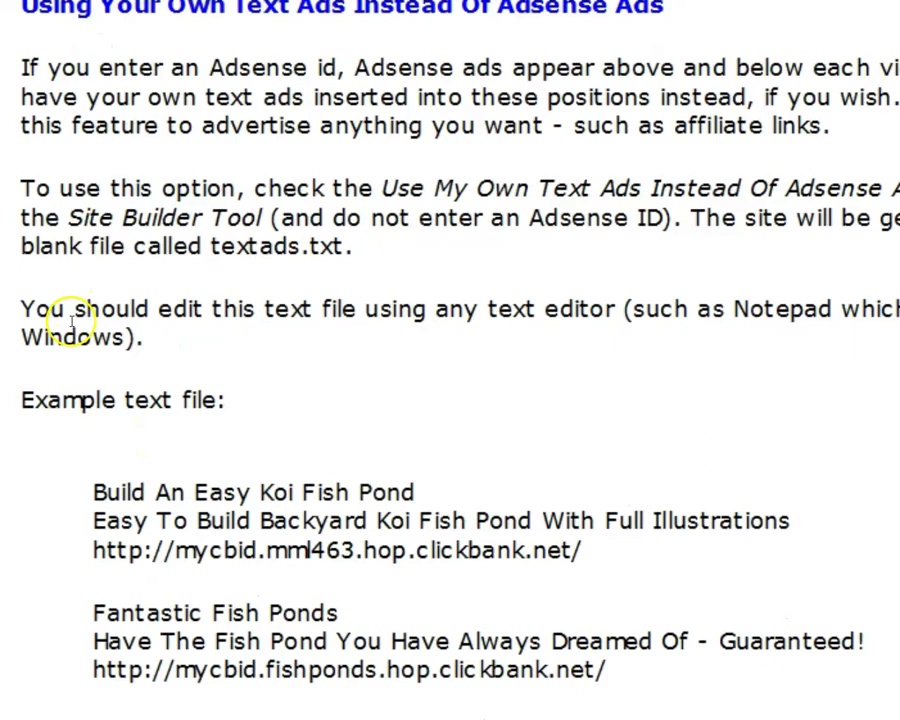
pyautogui.scroll(-3, 450, 315)
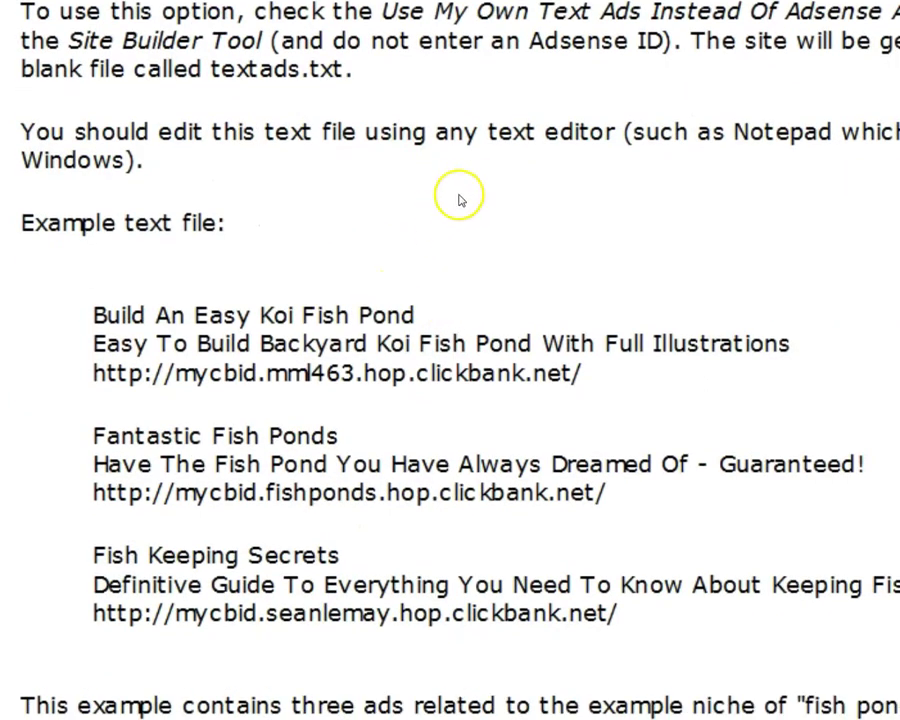
pyautogui.scroll(2, 350, 200)
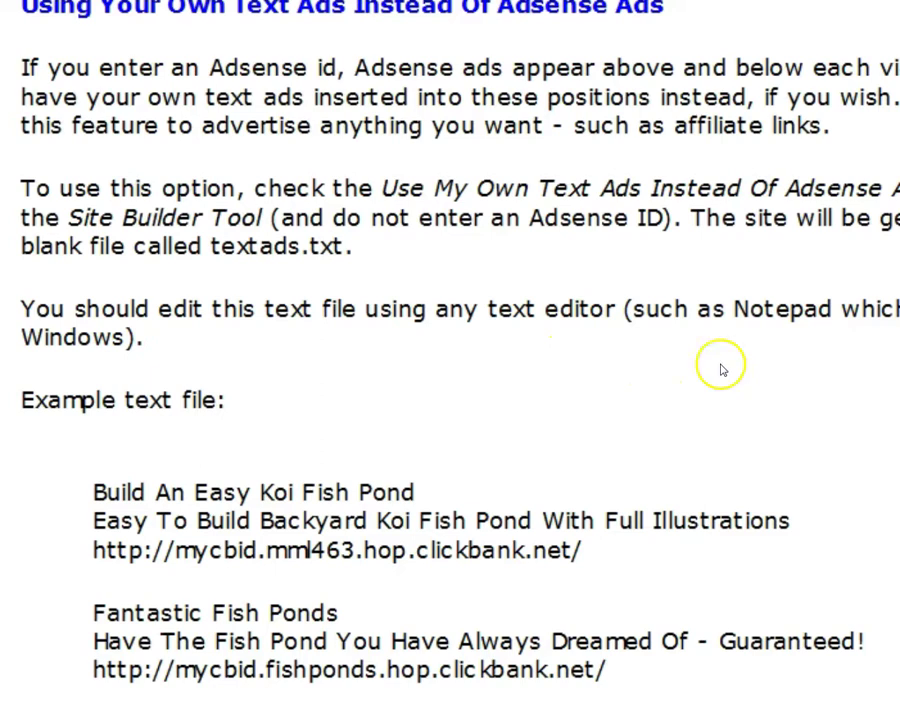
# Examine the textads.txt file name and the title line of the first example ad in the text ads instructions.
pyautogui.moveTo(212, 246); pyautogui.dragTo(374, 244)
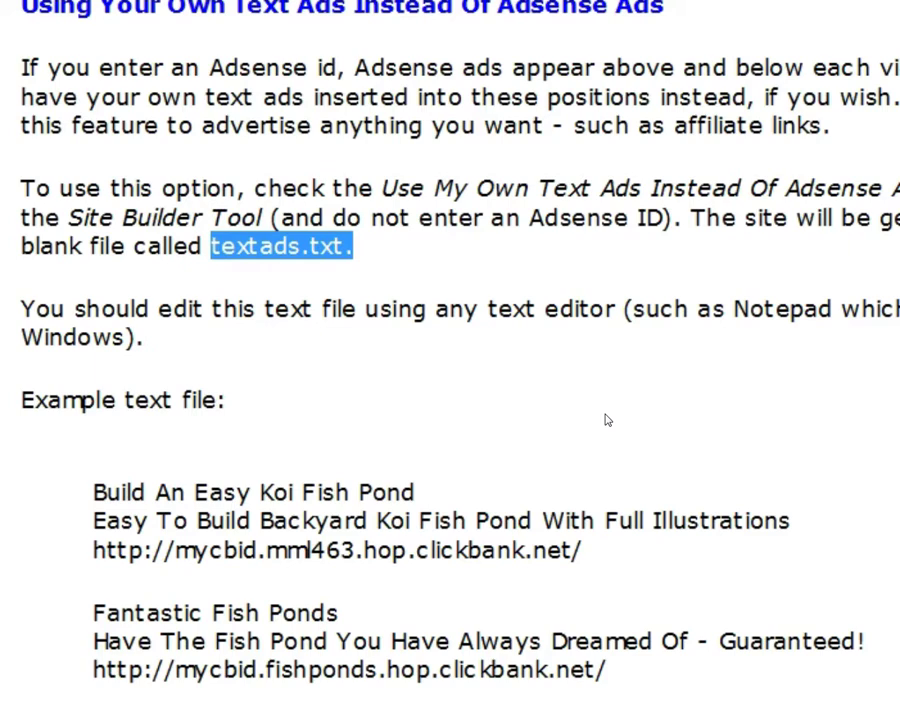
pyautogui.click(596, 410)
pyautogui.scroll(-2, 596, 410)
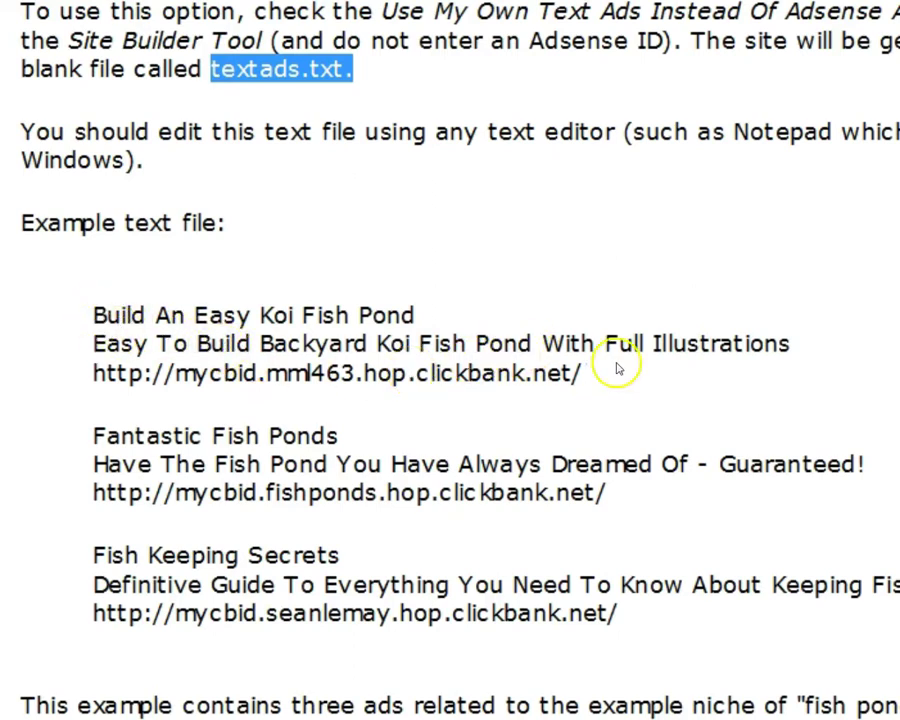
pyautogui.moveTo(435, 315); pyautogui.dragTo(152, 315)
pyautogui.click(150, 315)
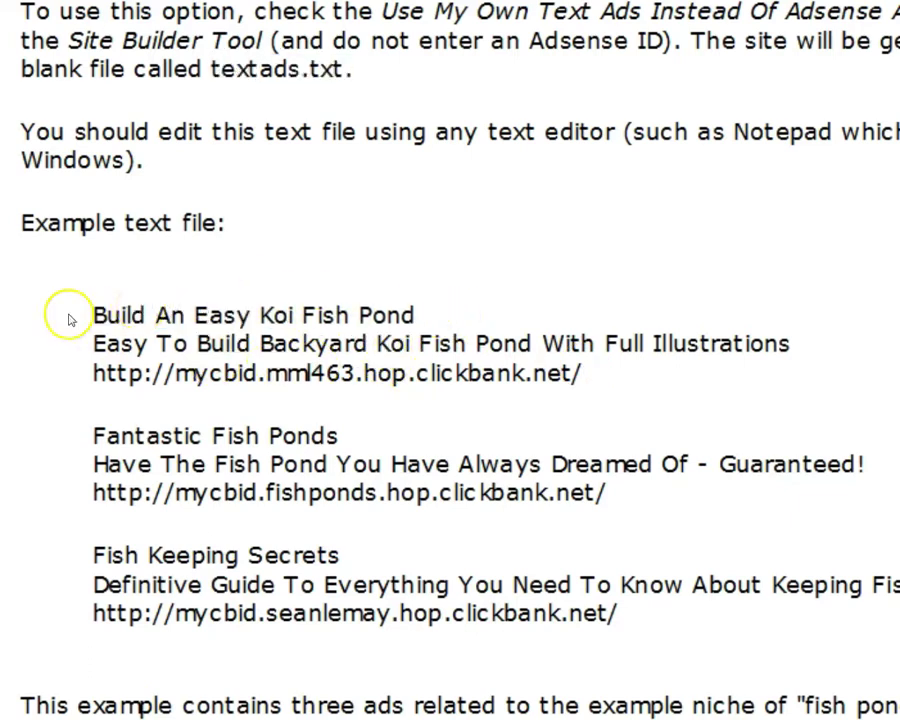
pyautogui.moveTo(68, 267); pyautogui.dragTo(450, 288)
pyautogui.moveTo(93, 315); pyautogui.dragTo(415, 315)
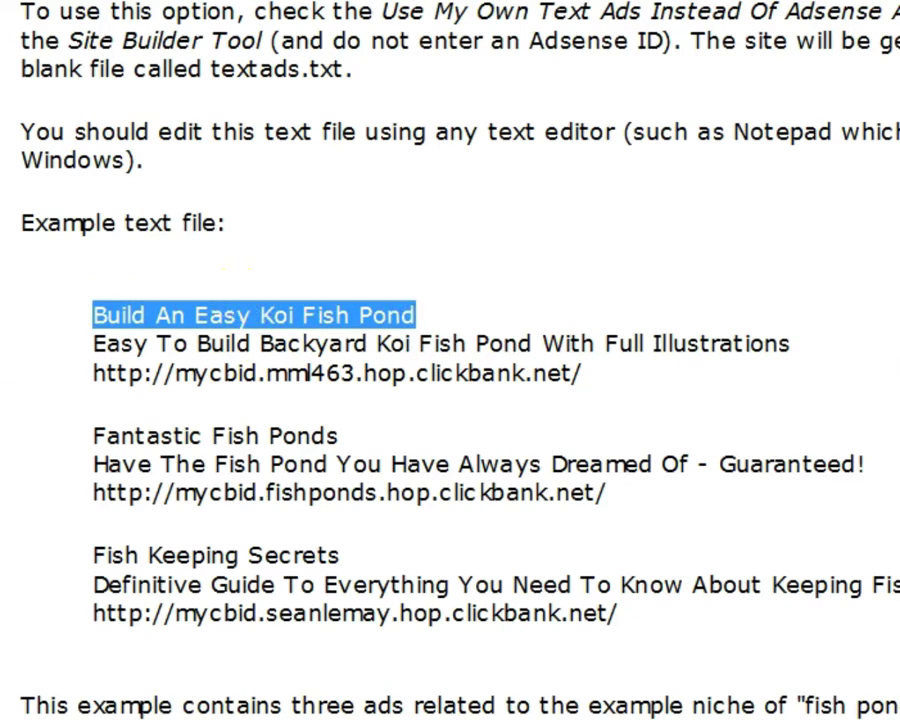
pyautogui.scroll(-3, 16, 336)
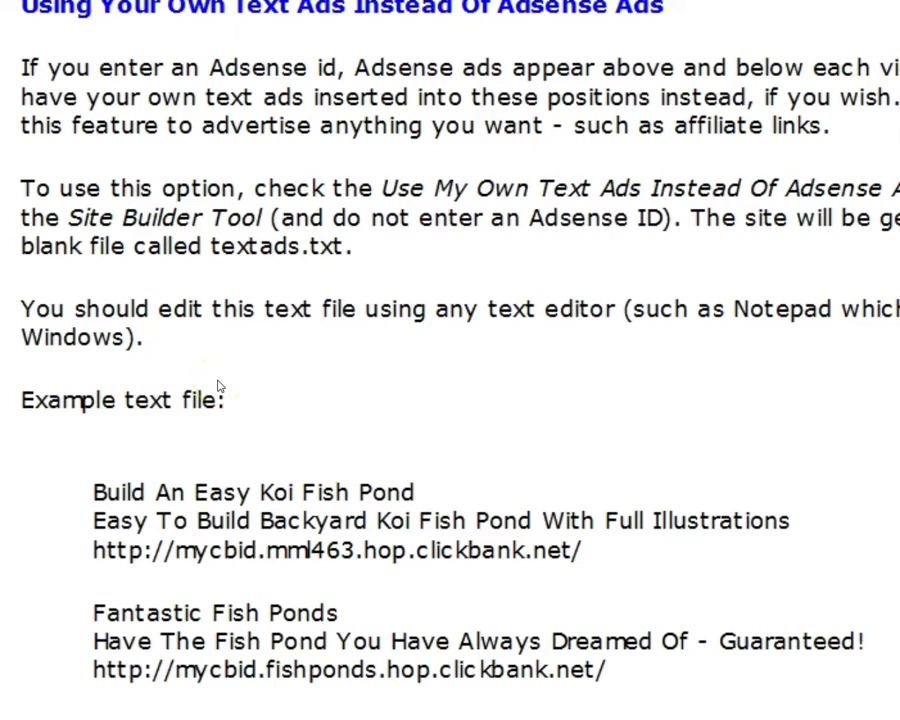
pyautogui.scroll(3, 219, 386)
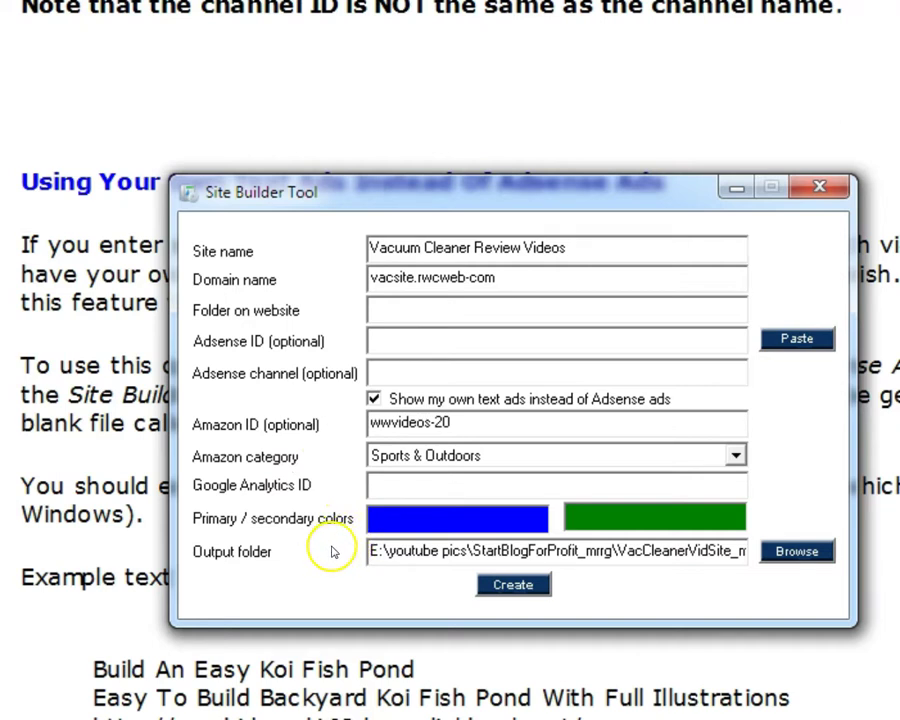
# Switch to Chrome, search Google for safariholidays-rwcweb-com in a new tab, and copy the search text.
pyautogui.click(205, 489)
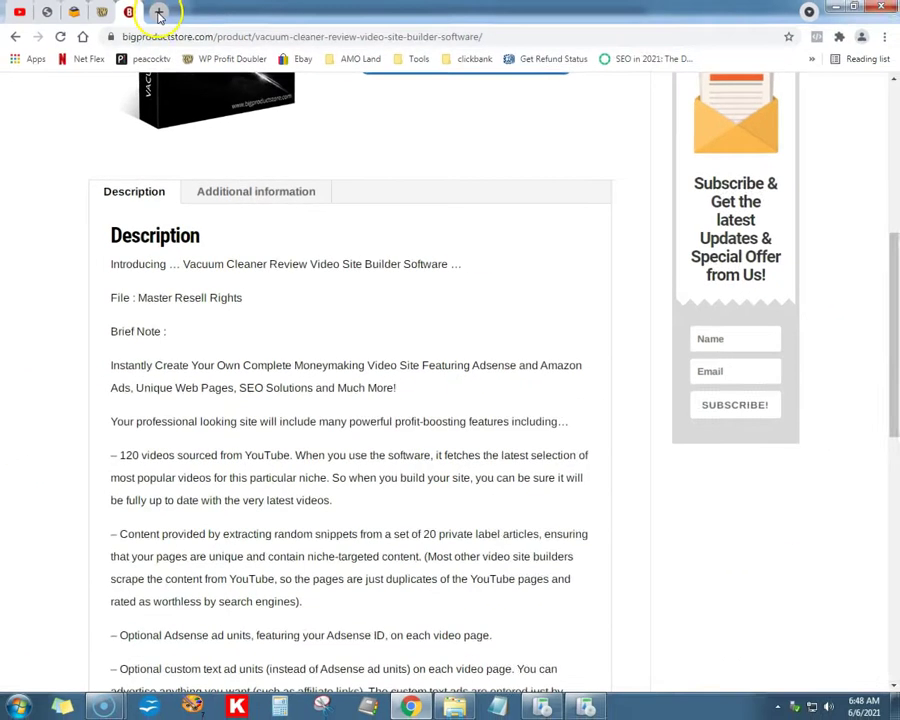
pyautogui.click(159, 14)
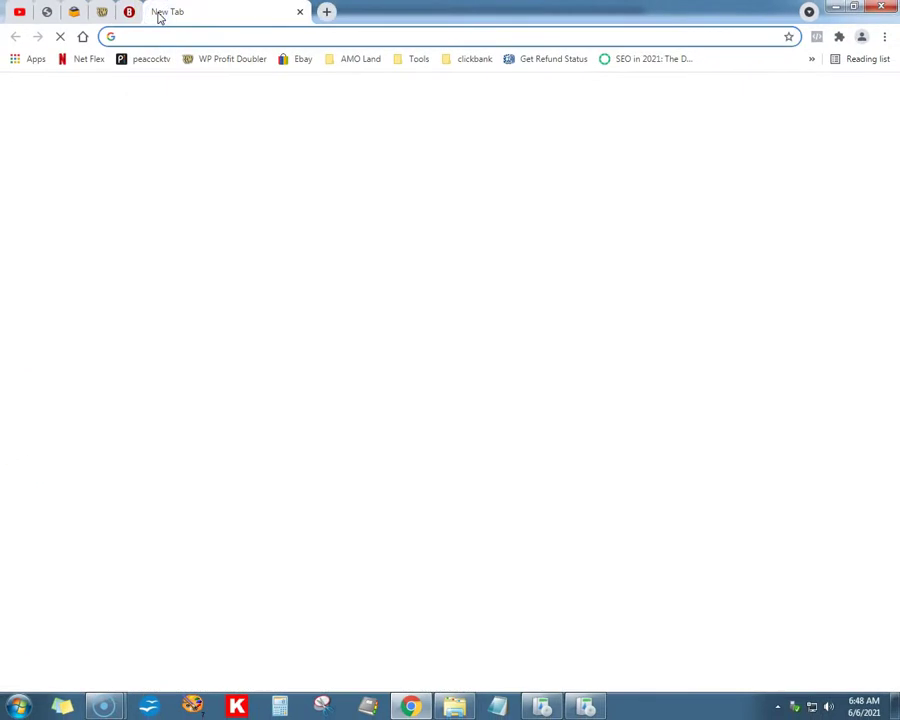
pyautogui.write('s')
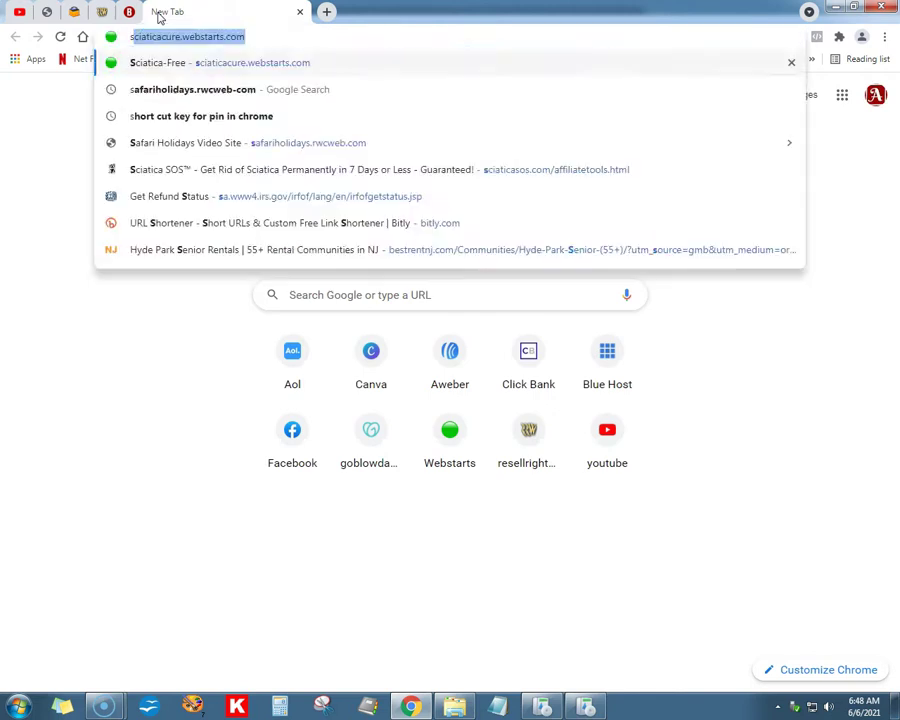
pyautogui.write('a')
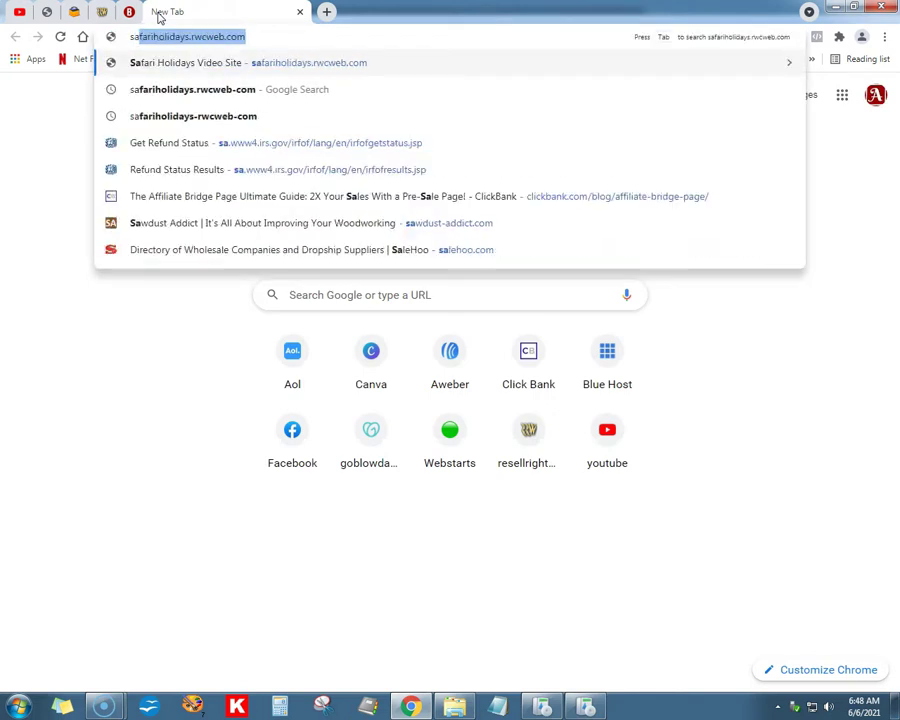
pyautogui.click(180, 116)
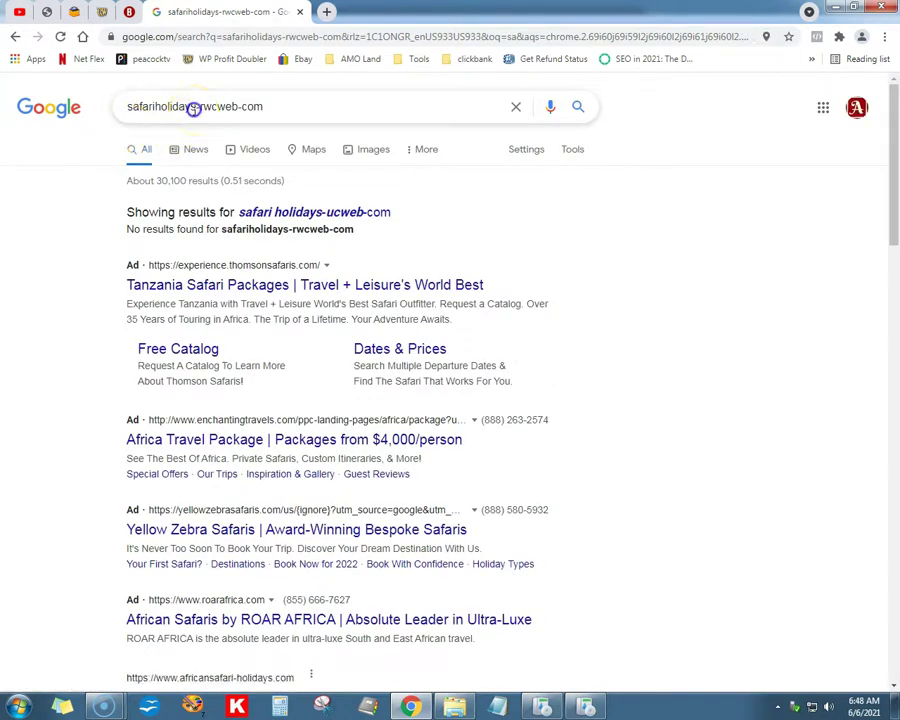
pyautogui.click(193, 109)
pyautogui.hotkey('ctrl', 'c')
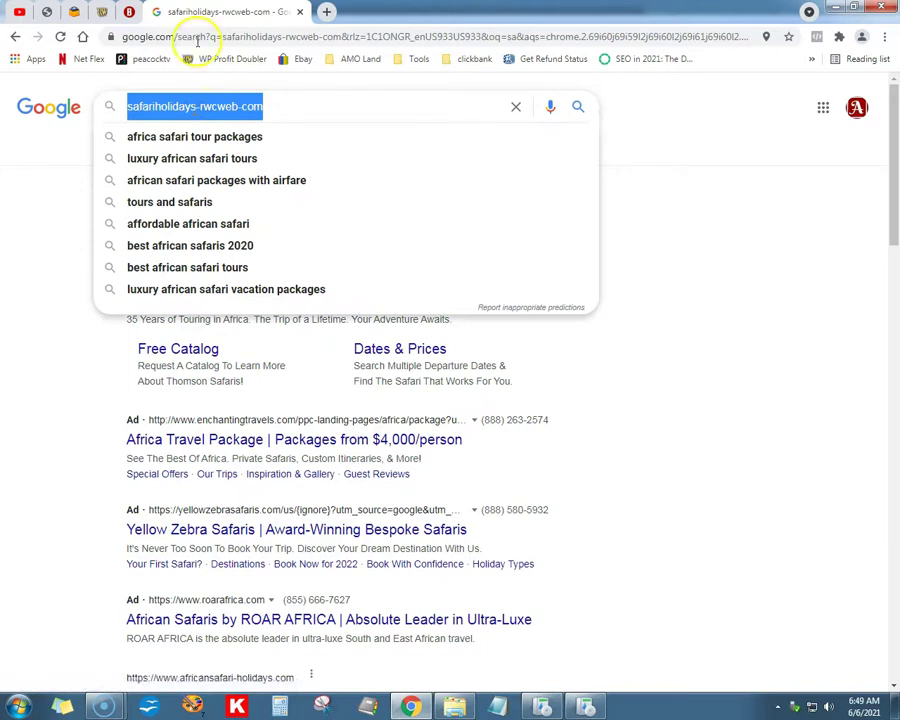
# Paste the copied text as the web address, correct it to safariholidays.rwcweb.com, and open the site.
pyautogui.click(136, 36)
pyautogui.rightClick(200, 38)
pyautogui.click(226, 100)
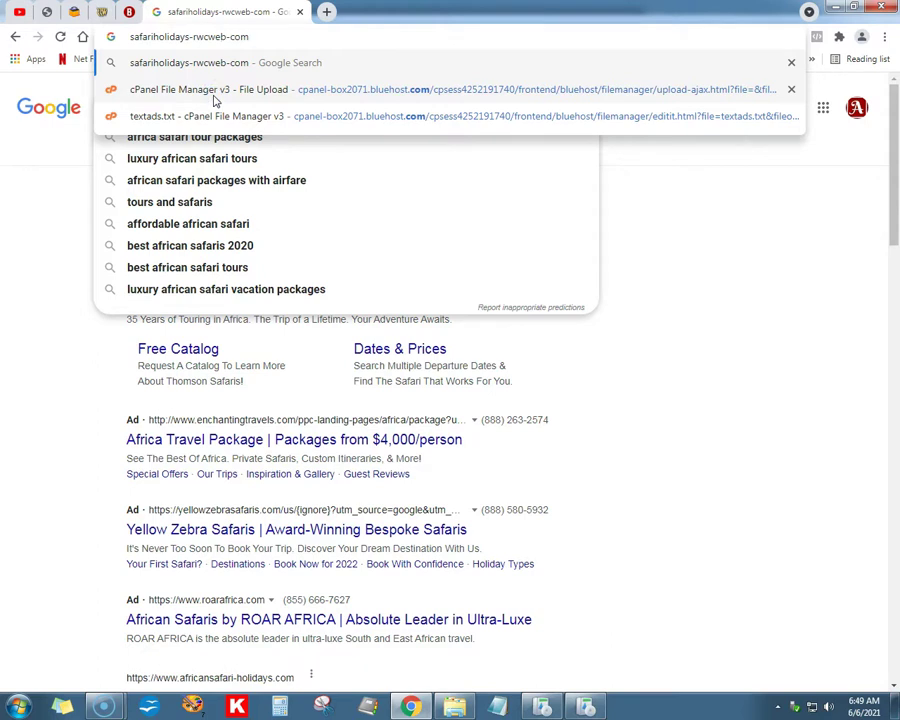
pyautogui.press('Delete')
pyautogui.write('.')
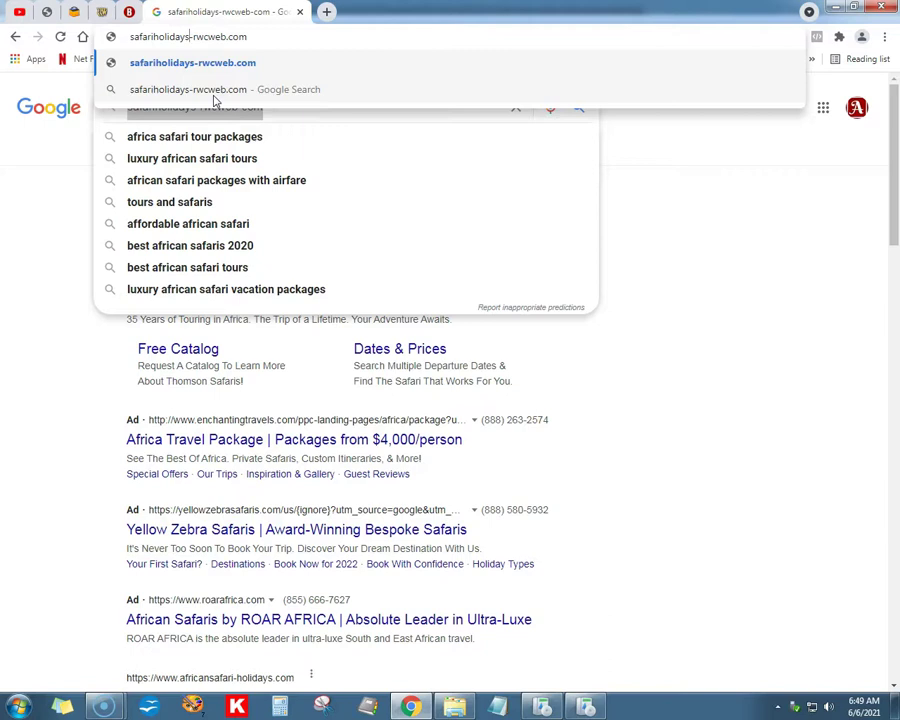
pyautogui.press('Delete')
pyautogui.write('.')
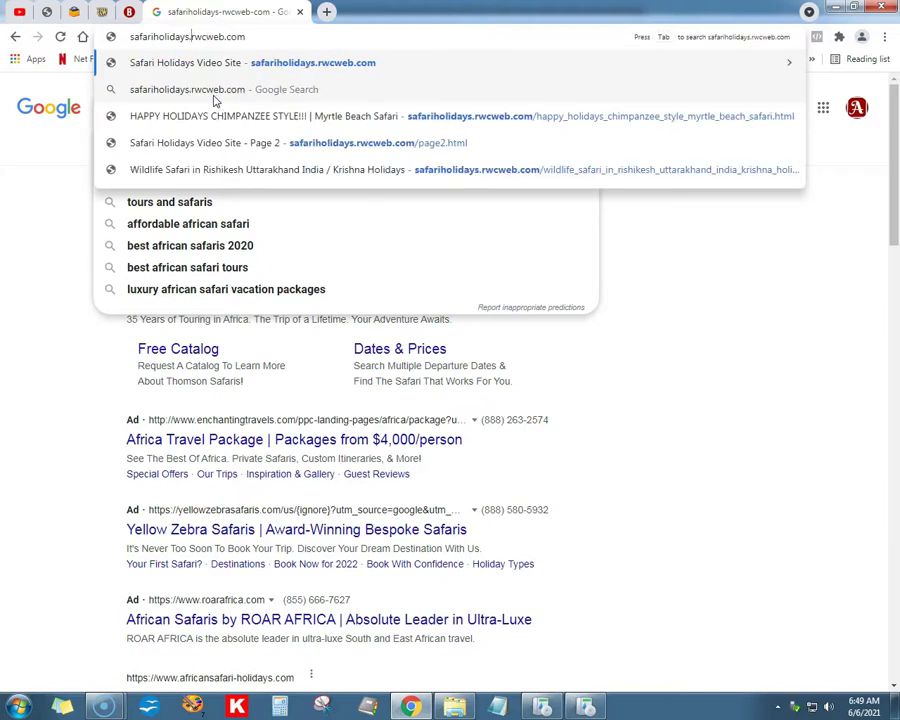
pyautogui.press('Return')
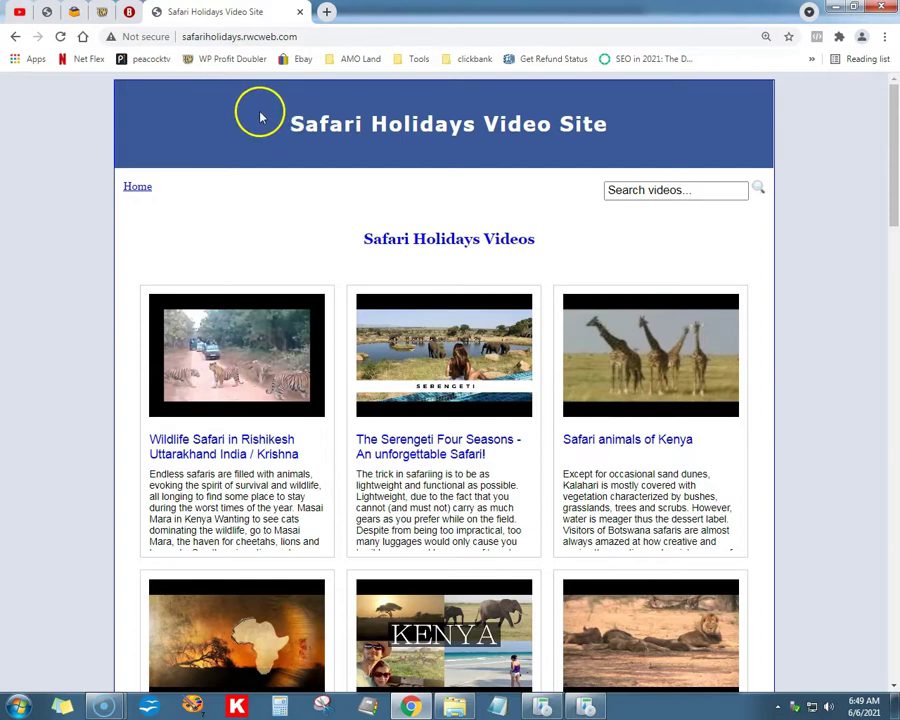
pyautogui.scroll(-3, 205, 125)
pyautogui.scroll(3, 194, 126)
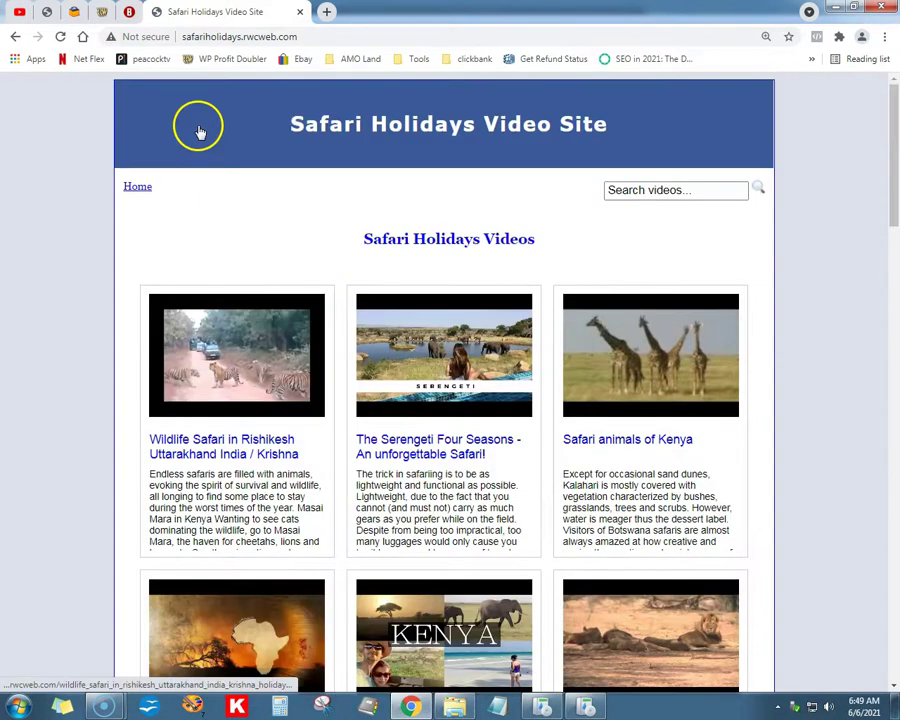
# Switch to the Site Builder Tool and open the primary color for editing.
pyautogui.hotkey('alt', 'Tab')
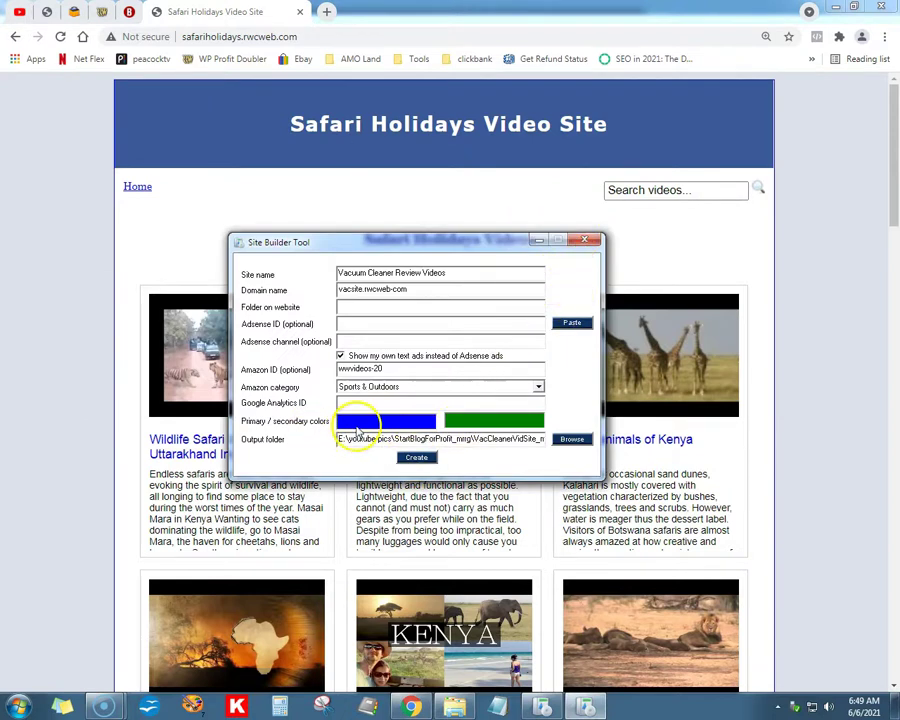
pyautogui.click(358, 424)
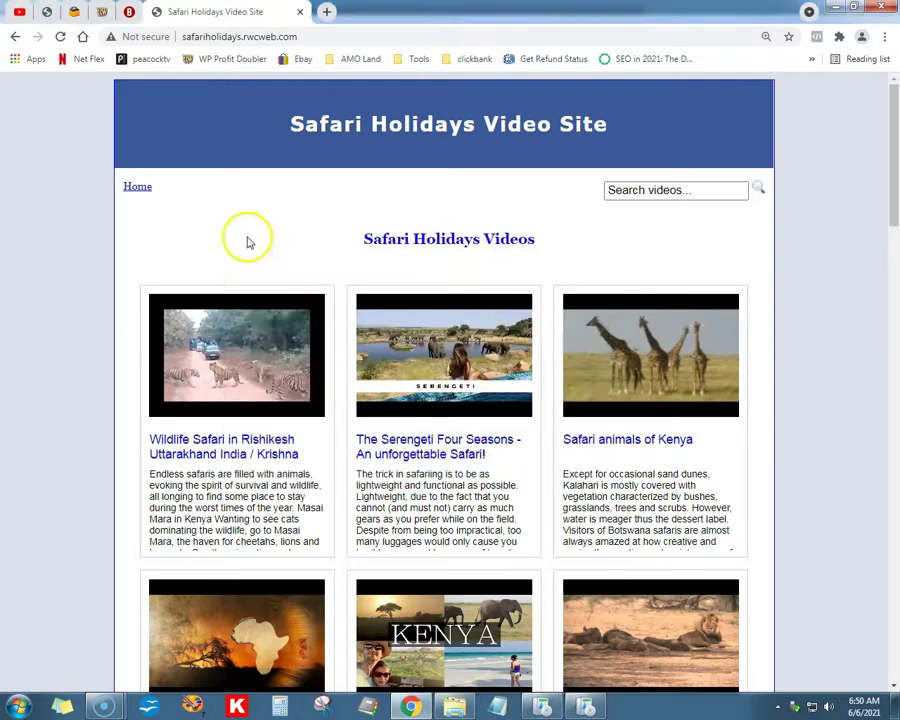
# Examine the layout, video listings and page navigation of the Safari Holidays Video Site home page.
pyautogui.scroll(-5, 216, 376)
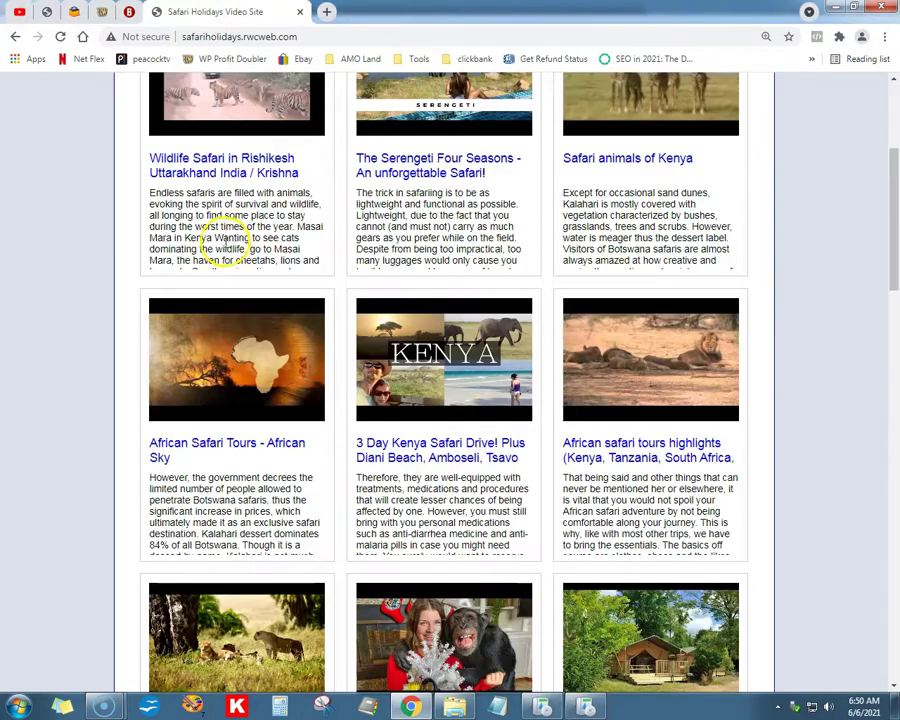
pyautogui.scroll(-12, 190, 255)
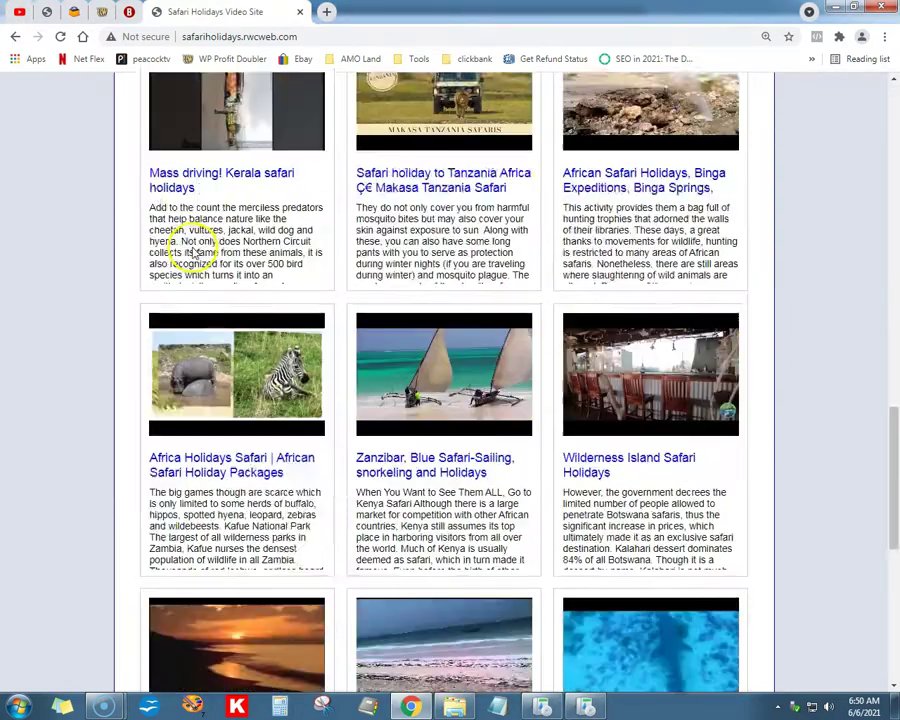
pyautogui.scroll(-3, 195, 252)
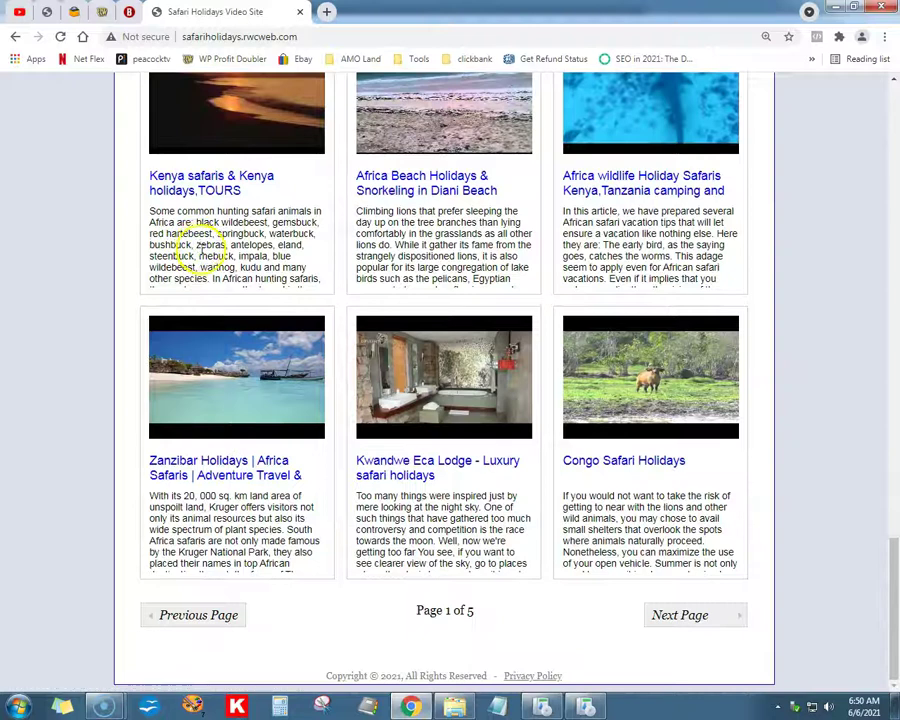
pyautogui.scroll(5, 270, 464)
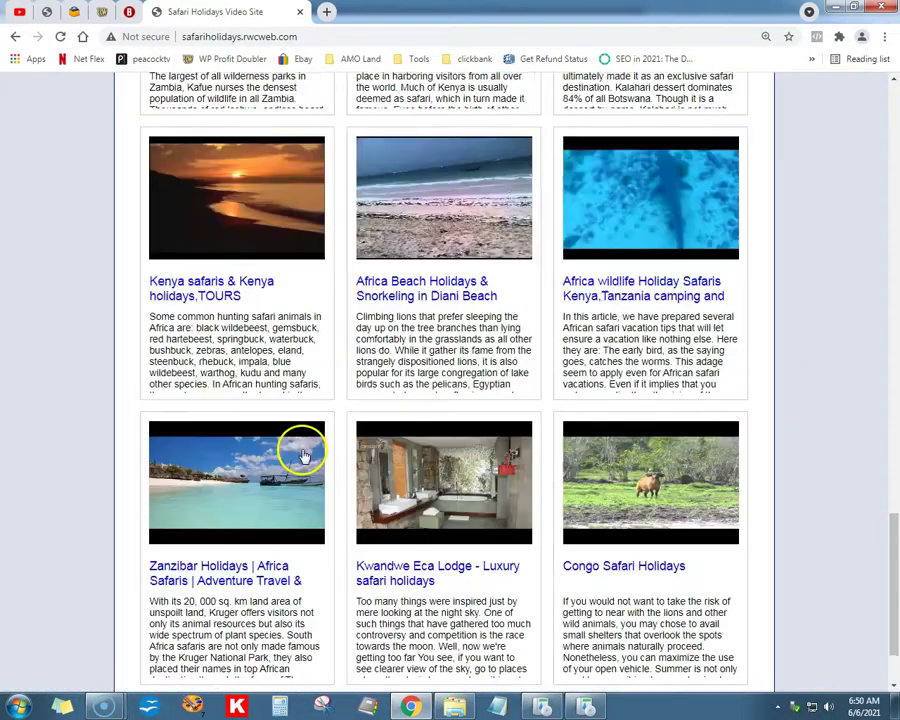
pyautogui.scroll(3, 297, 367)
pyautogui.hotkey('alt', 'Tab')
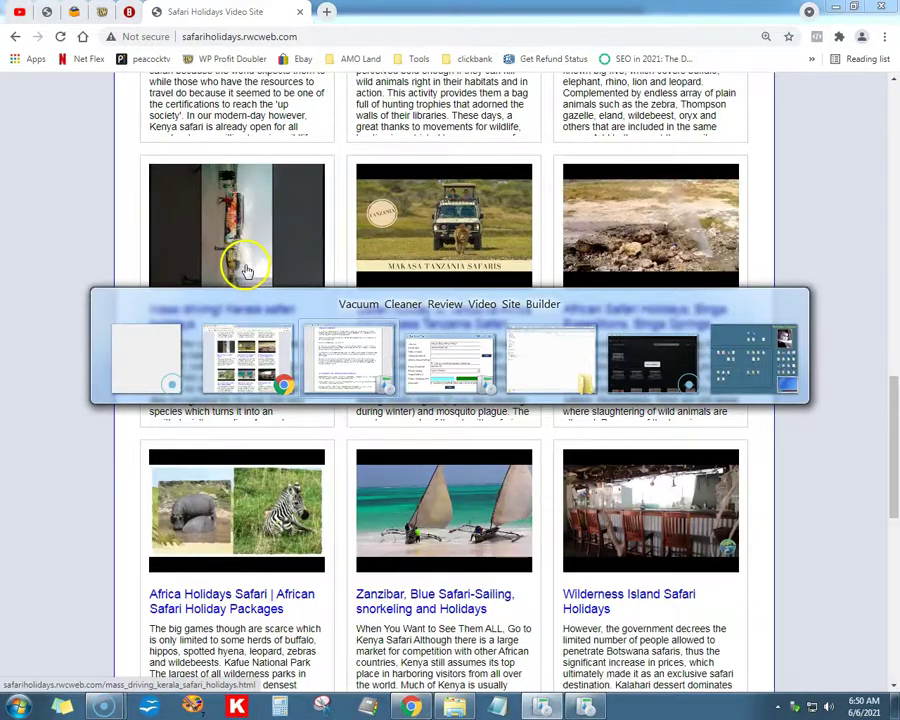
# Switch back to the Site Builder Tool and create the vacuum cleaner video site with the current settings.
pyautogui.click(584, 706)
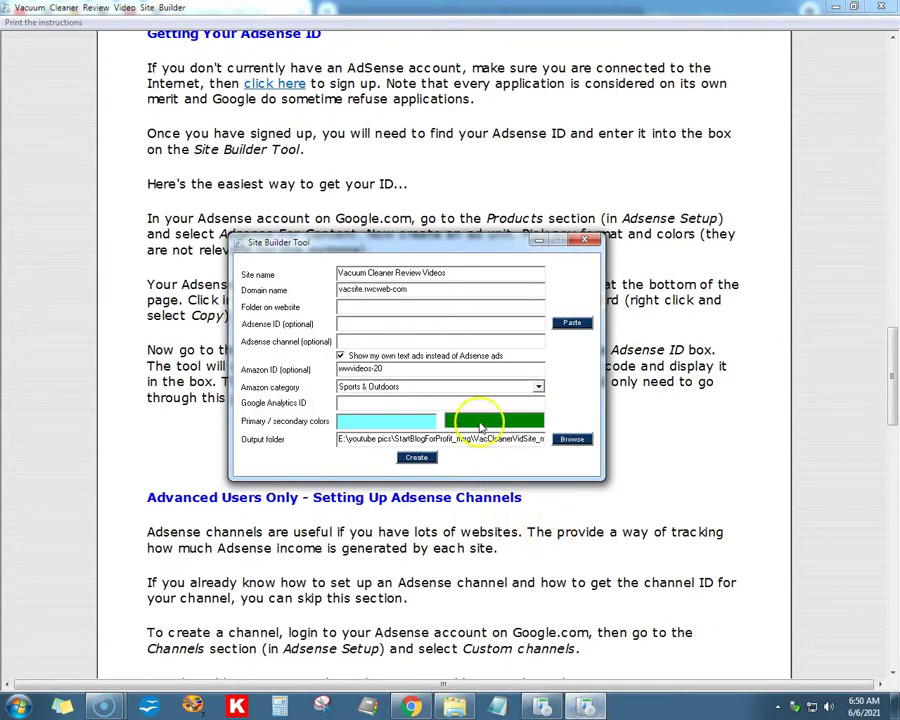
pyautogui.click(416, 458)
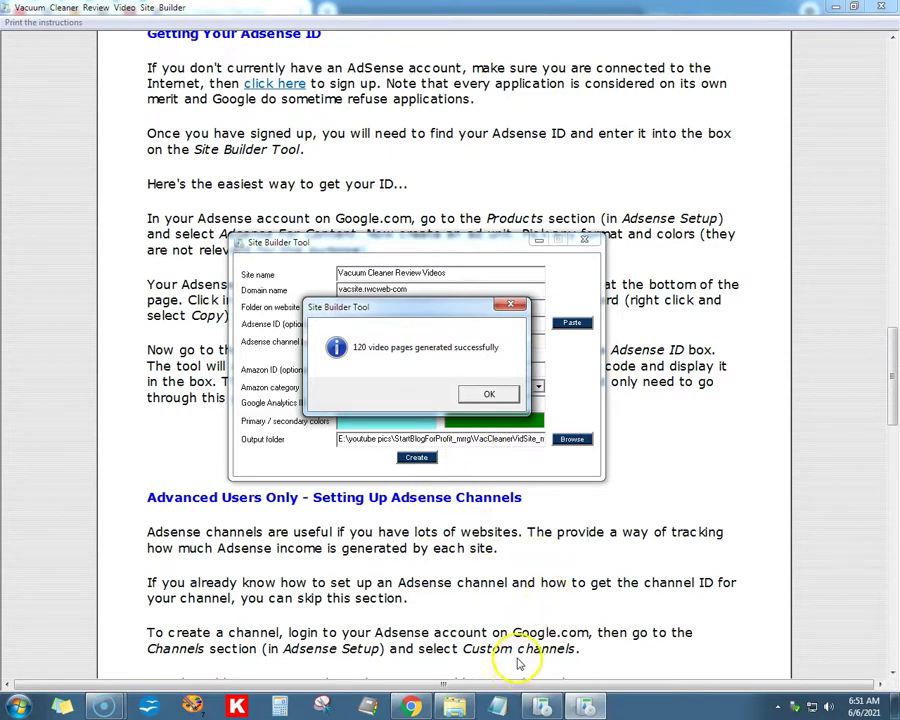
# Switch to Windows Explorer, reopen the vacsite folder to refresh its listing, and look through the generated site files.
pyautogui.moveTo(410, 706)
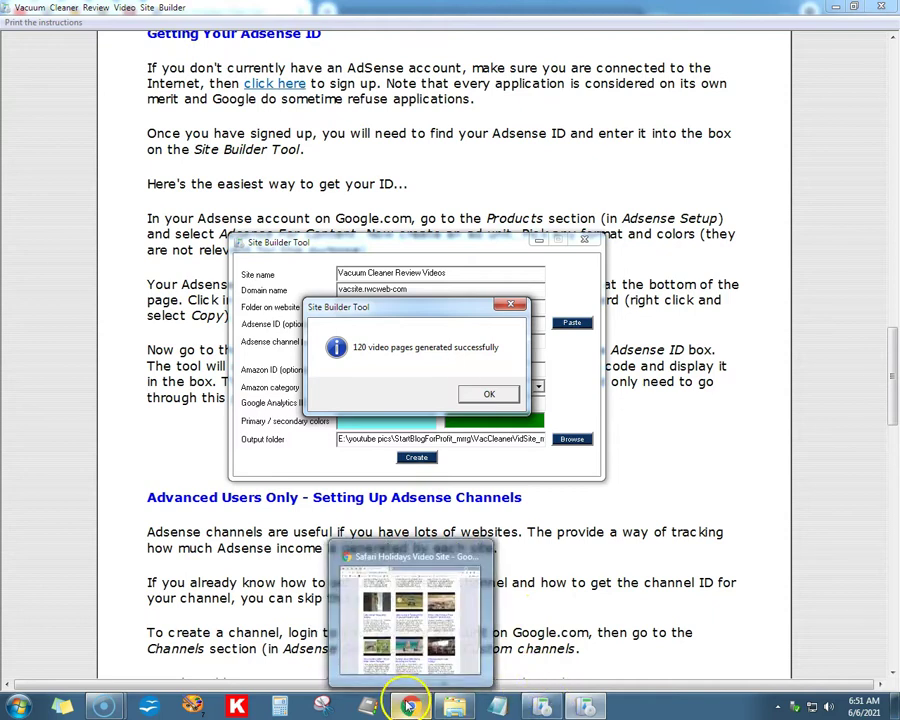
pyautogui.click(456, 706)
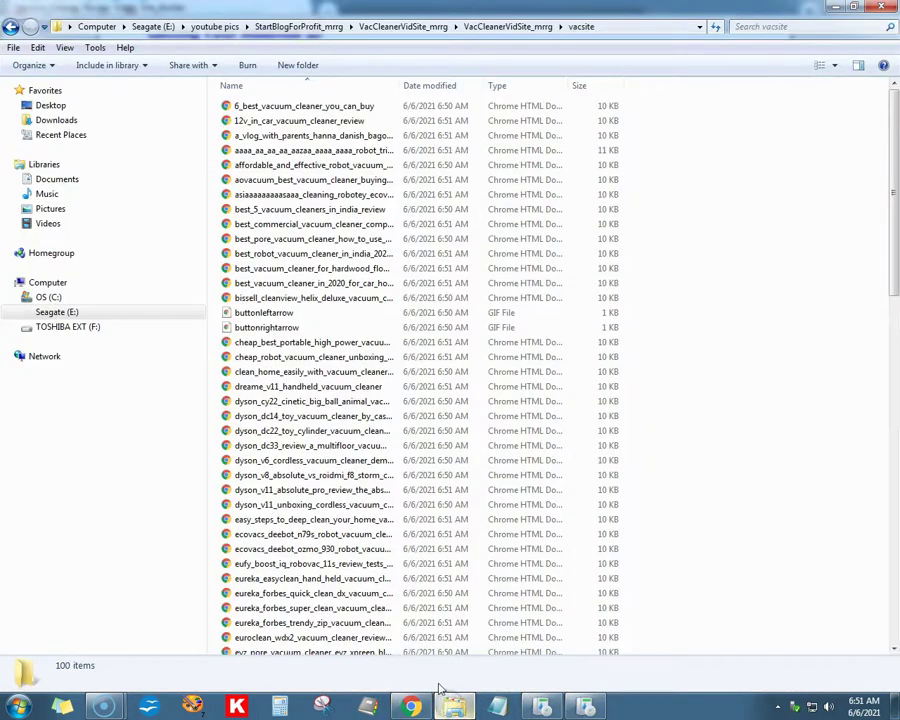
pyautogui.click(10, 26)
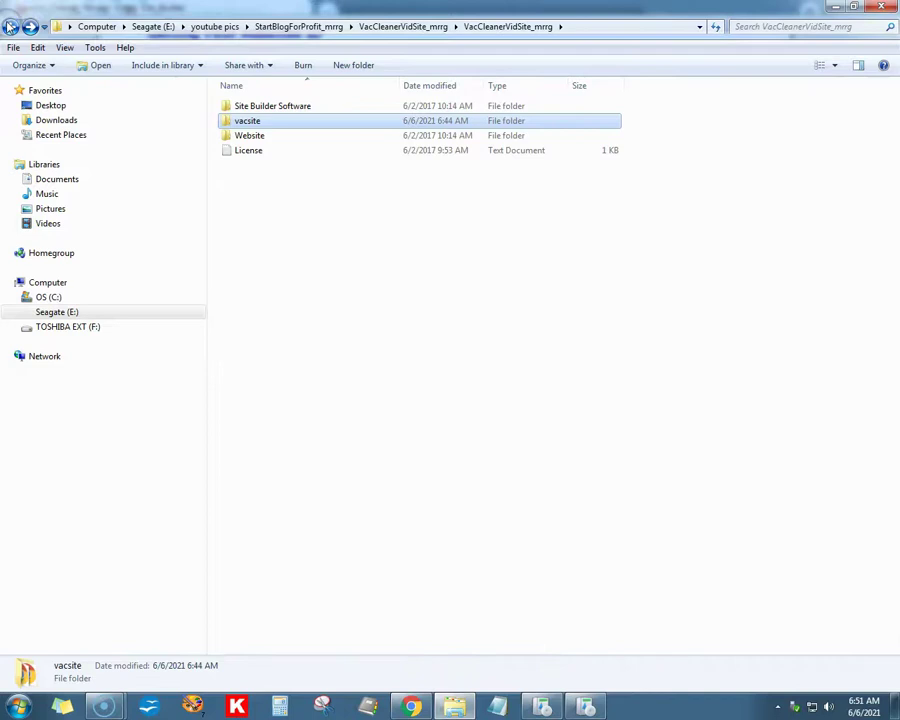
pyautogui.doubleClick(260, 121)
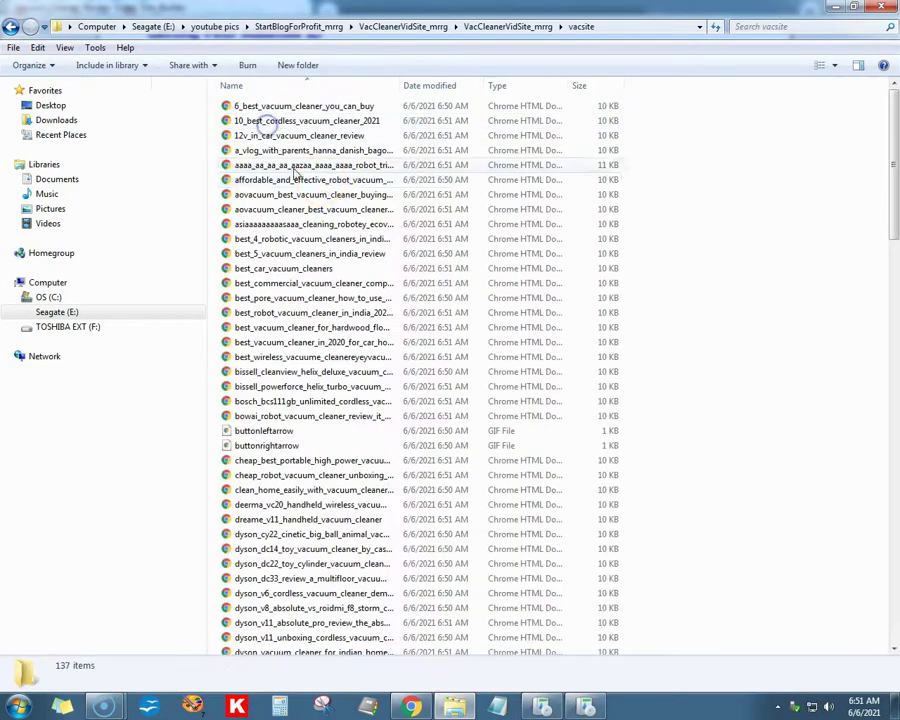
pyautogui.scroll(-9, 294, 174)
pyautogui.scroll(-8, 408, 293)
pyautogui.scroll(16, 410, 288)
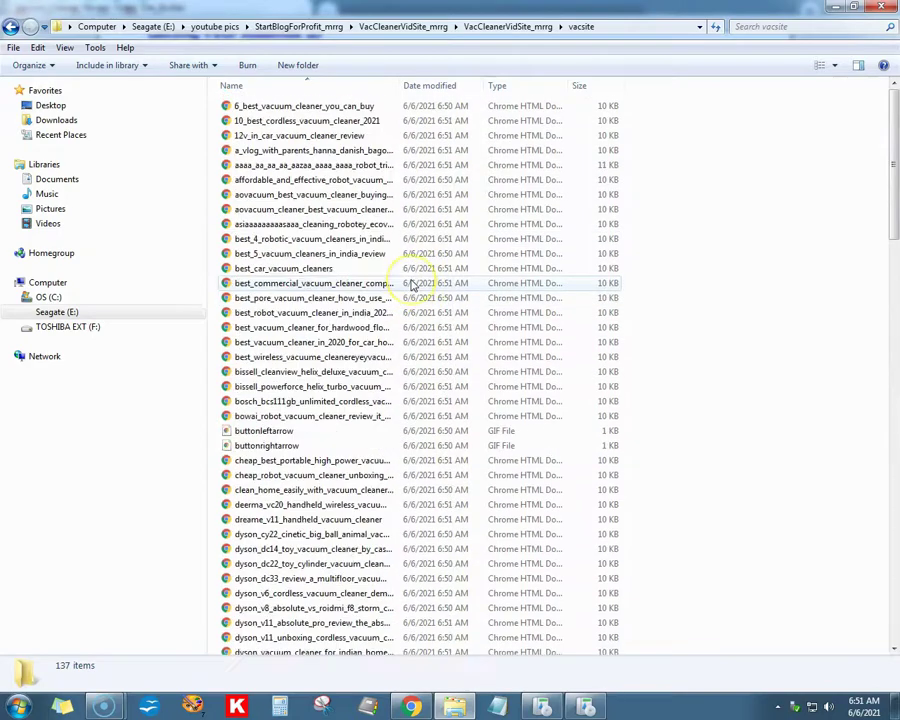
# Open the generated a_vlog_with_parents page in Chrome and examine its header, video, text ad areas and article text.
pyautogui.doubleClick(287, 150)
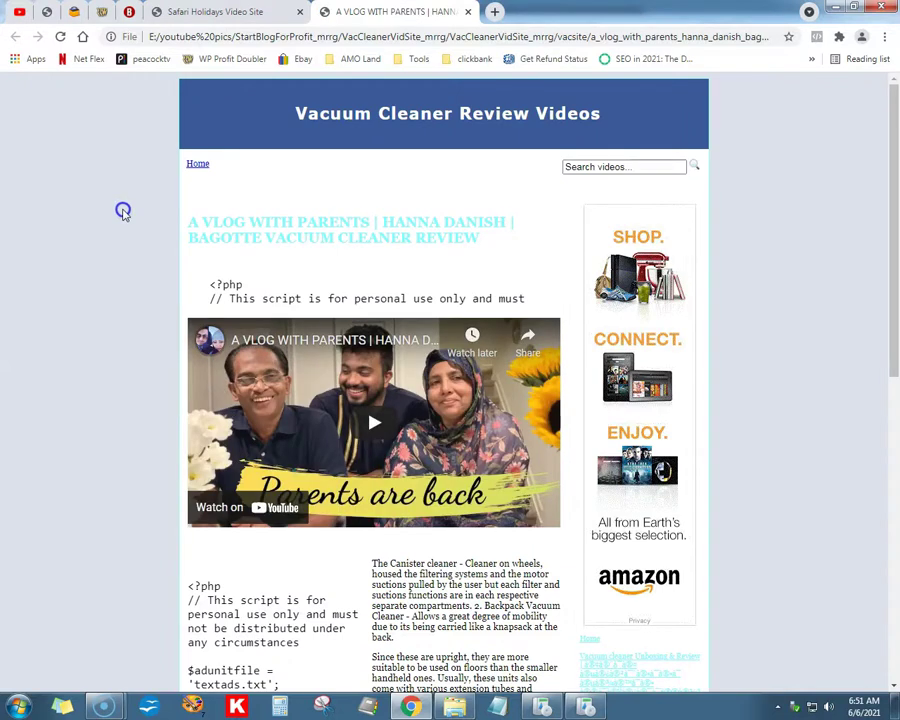
pyautogui.scroll(-2, 123, 210)
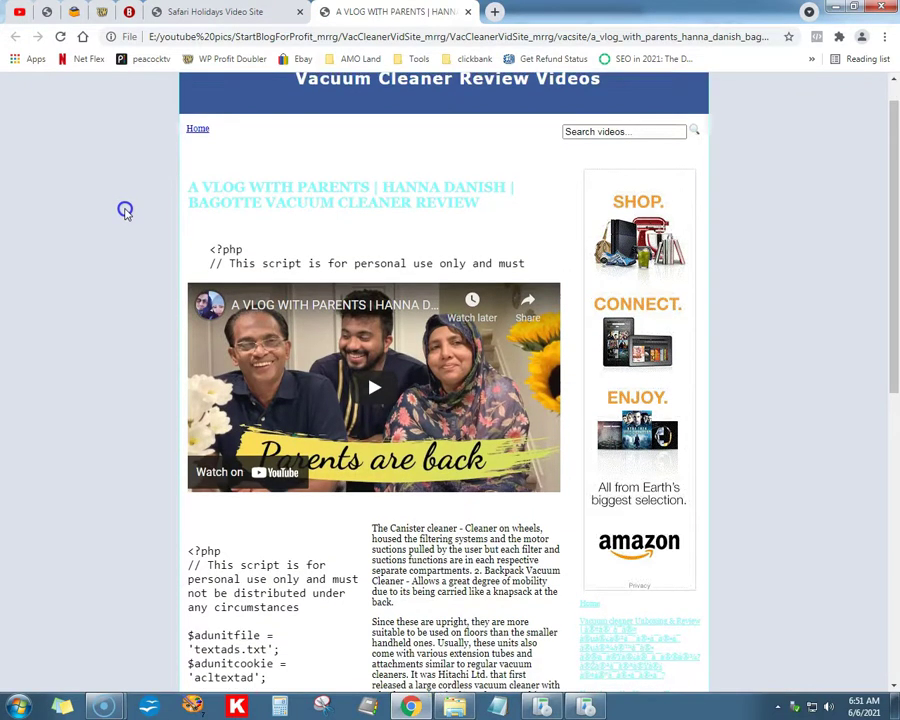
pyautogui.scroll(2, 124, 210)
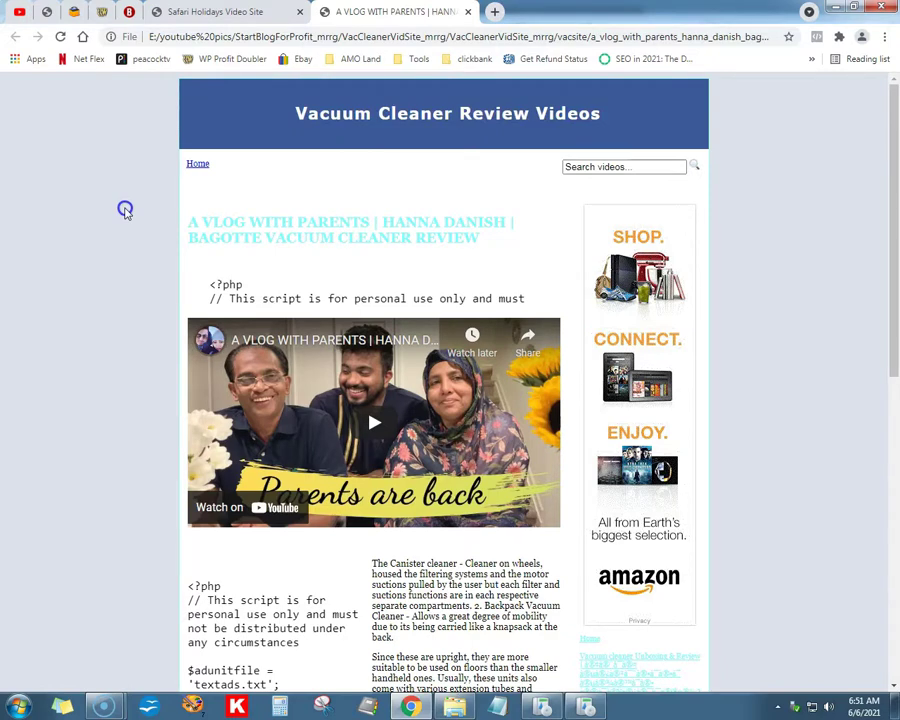
pyautogui.scroll(-4, 125, 210)
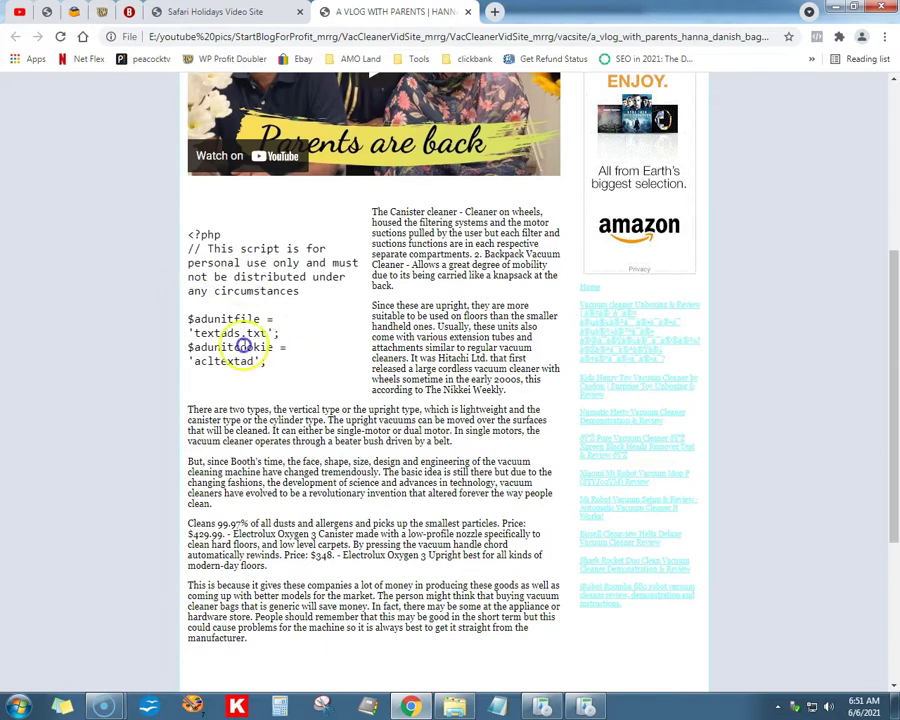
# Review the generated Bagotte vacuum cleaner review page from header to article text, including its ads, and close it.
pyautogui.scroll(4, 243, 346)
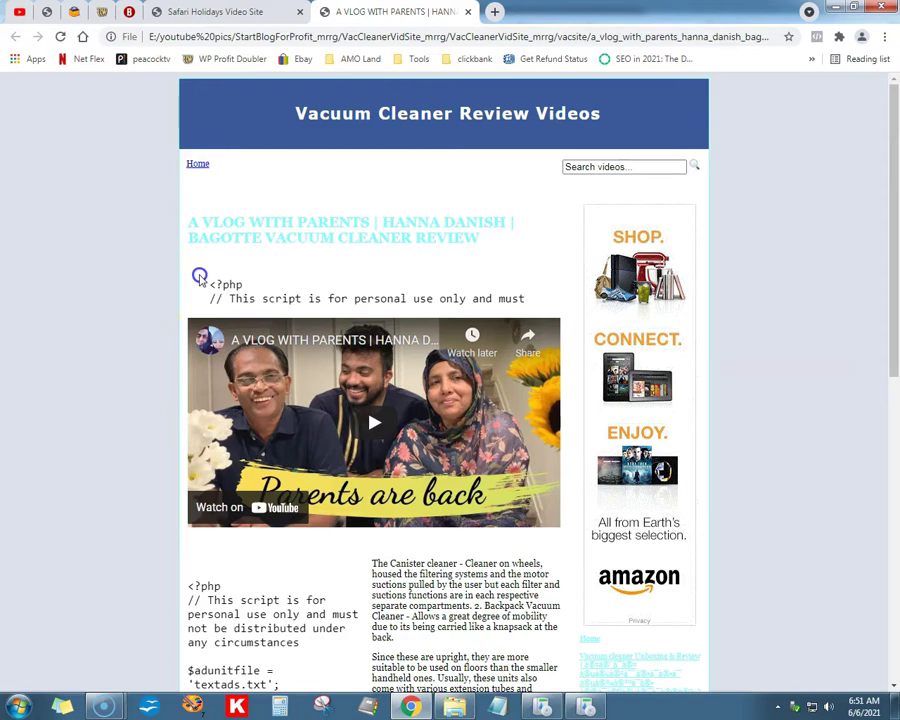
pyautogui.scroll(-8, 256, 228)
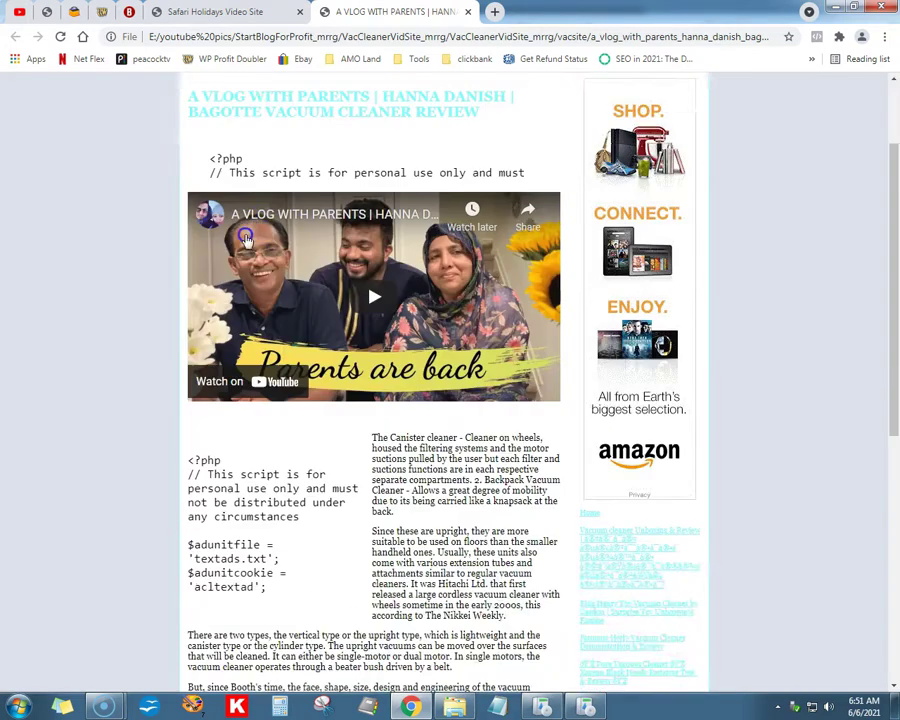
pyautogui.scroll(4, 220, 296)
pyautogui.scroll(3, 222, 234)
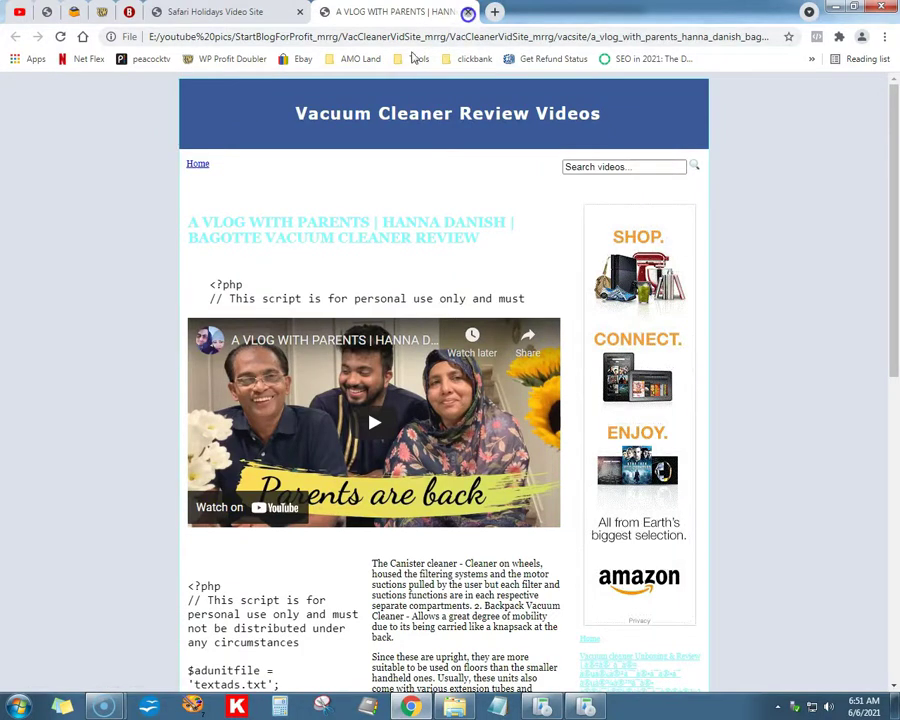
pyautogui.click(468, 12)
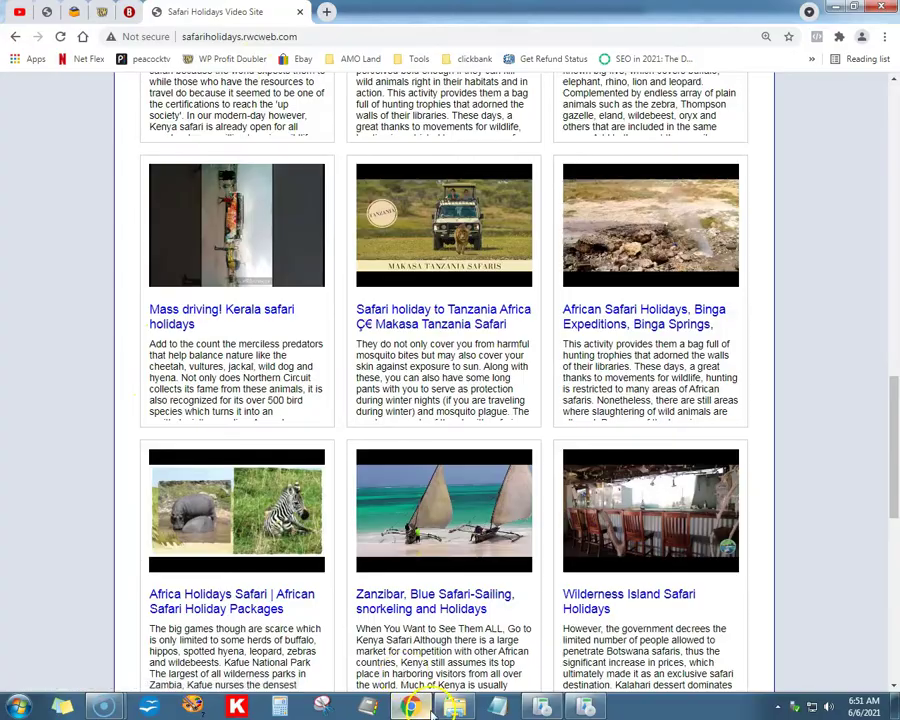
# Switch to the Vacuum Cleaner Review Video Site Builder, dismiss the completion message and reopen the Site Builder Tool form.
pyautogui.click(538, 707)
pyautogui.click(578, 707)
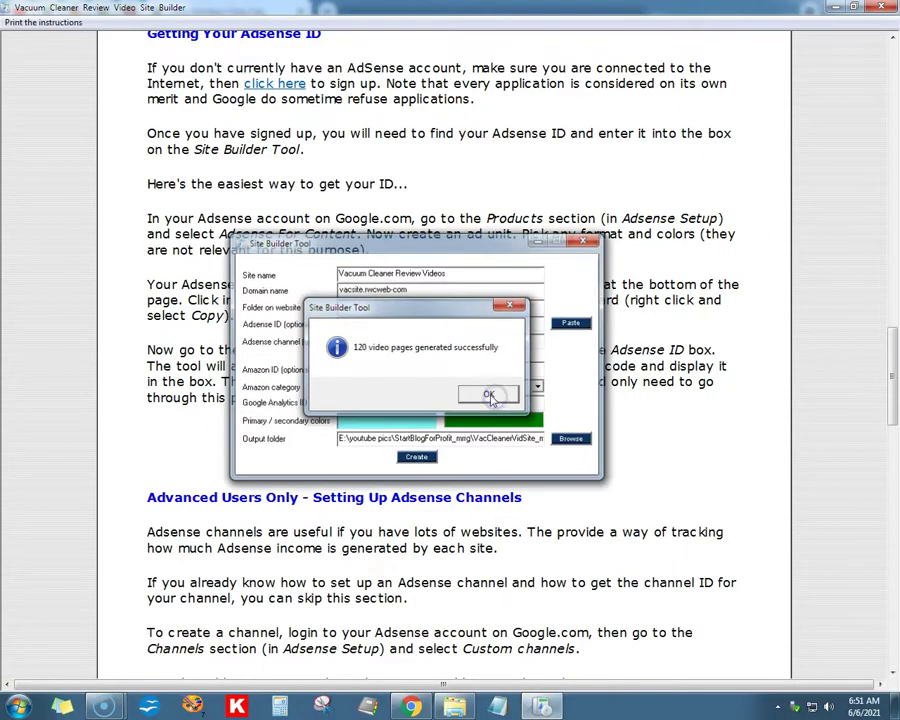
pyautogui.click(489, 395)
pyautogui.scroll(15, 487, 405)
pyautogui.scroll(-3, 488, 388)
pyautogui.scroll(5, 487, 370)
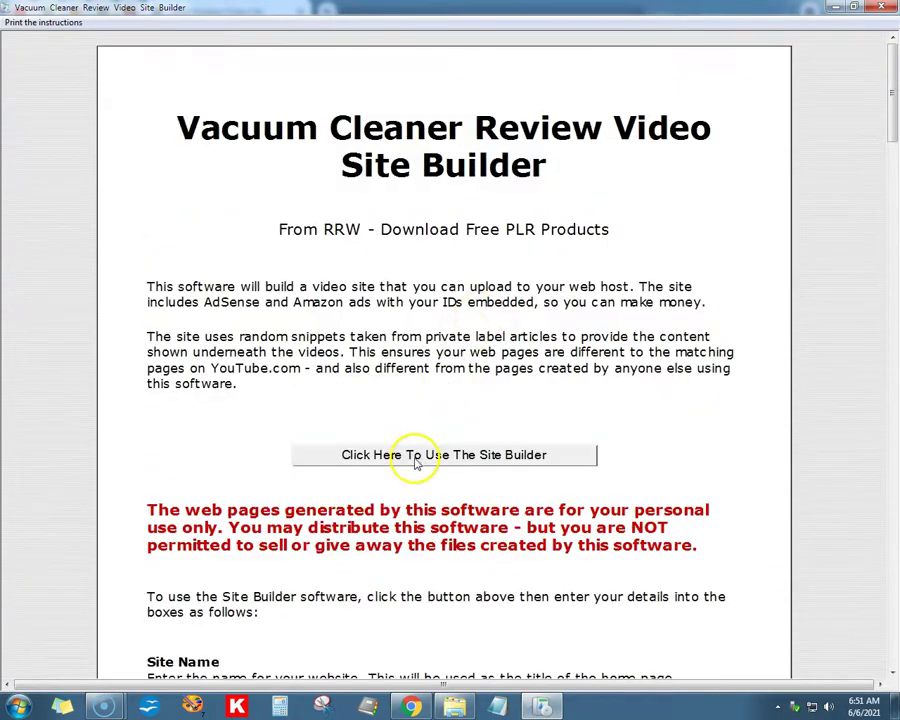
pyautogui.click(436, 454)
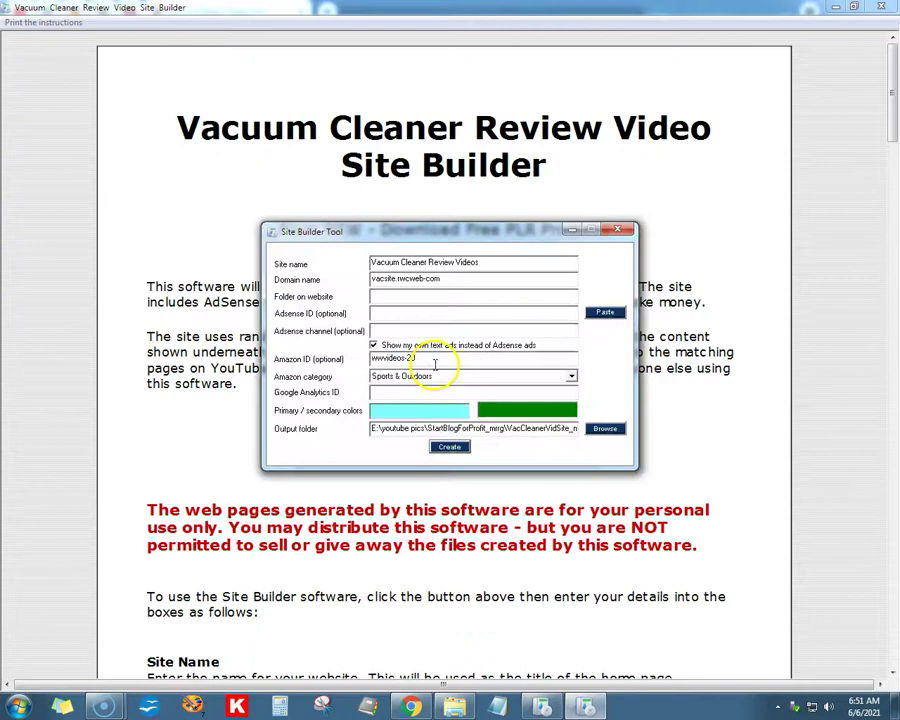
# Set the site's primary color to bright blue (red 0, green 0, blue 255).
pyautogui.click(455, 410)
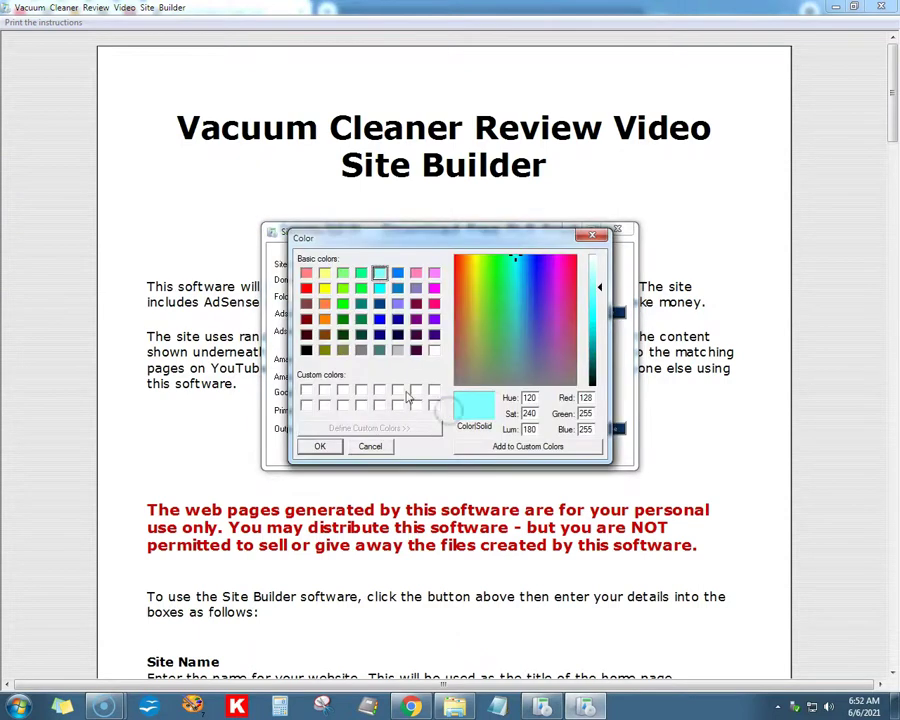
pyautogui.click(380, 320)
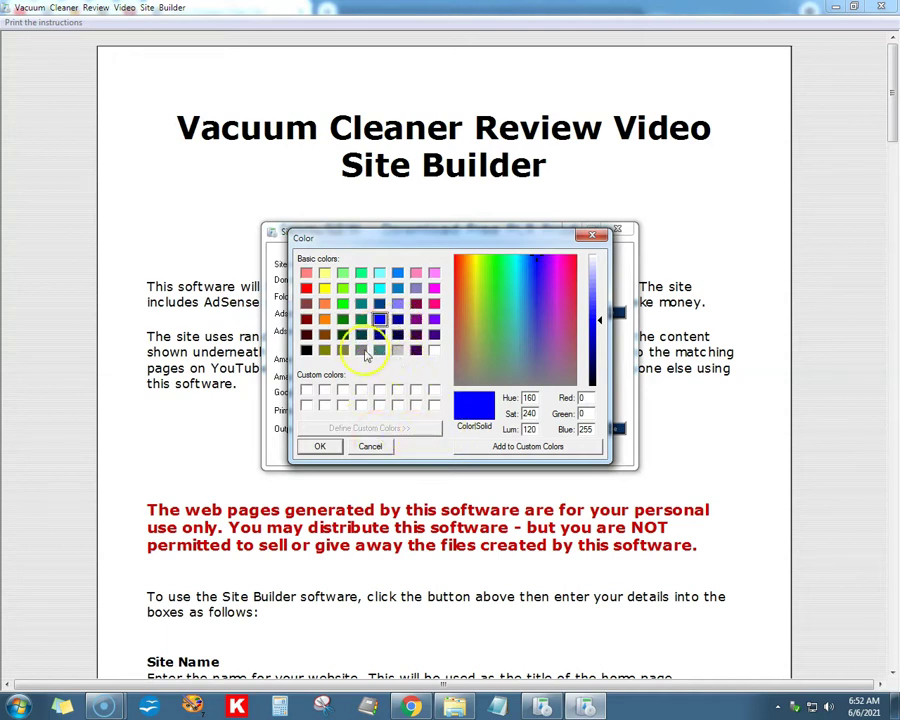
pyautogui.click(380, 350)
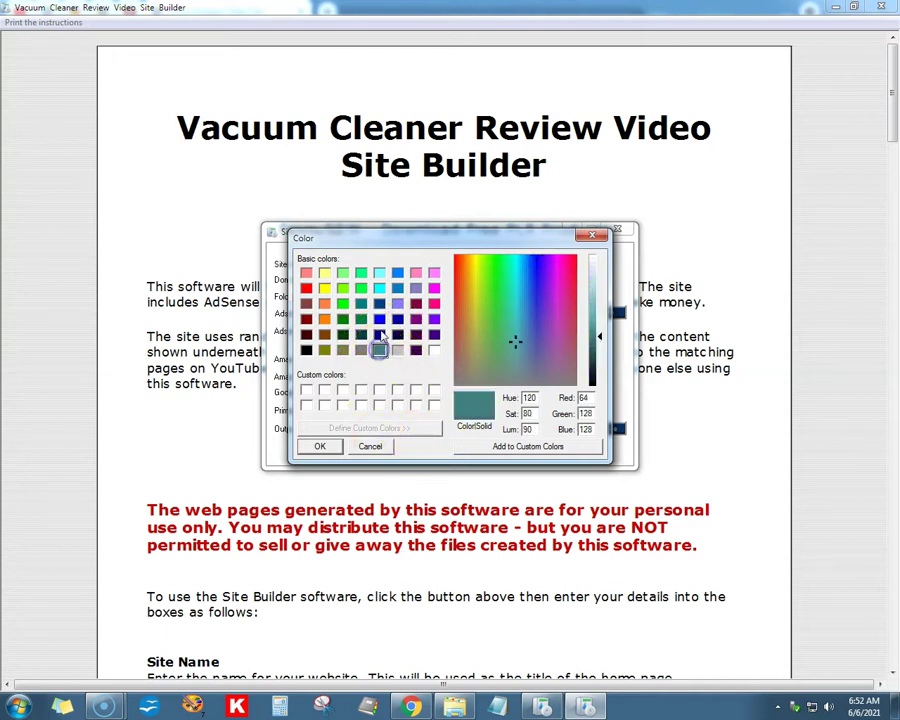
pyautogui.click(380, 303)
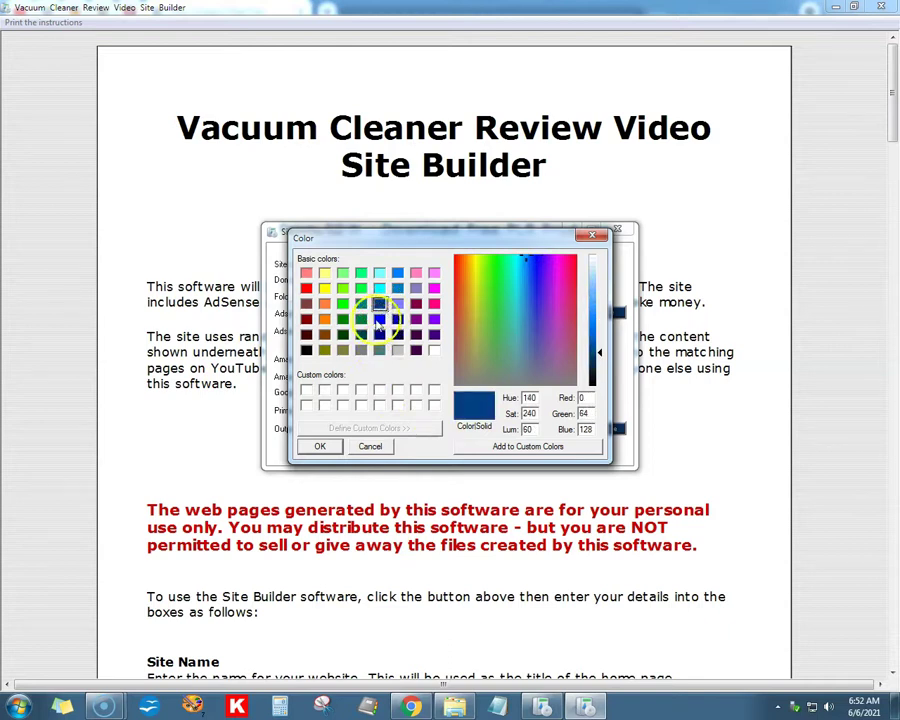
pyautogui.click(380, 319)
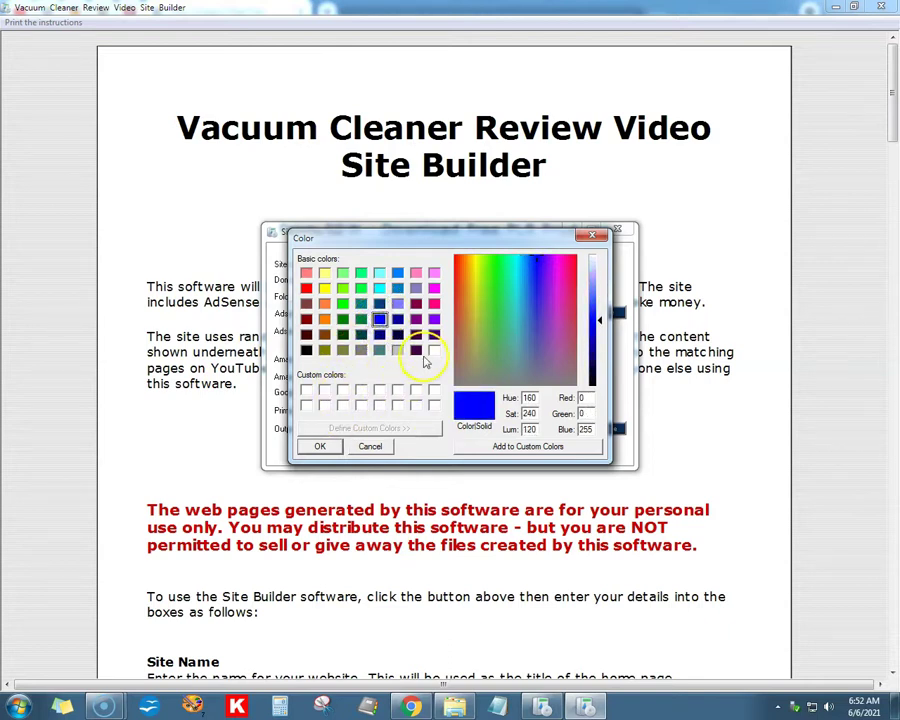
pyautogui.click(320, 446)
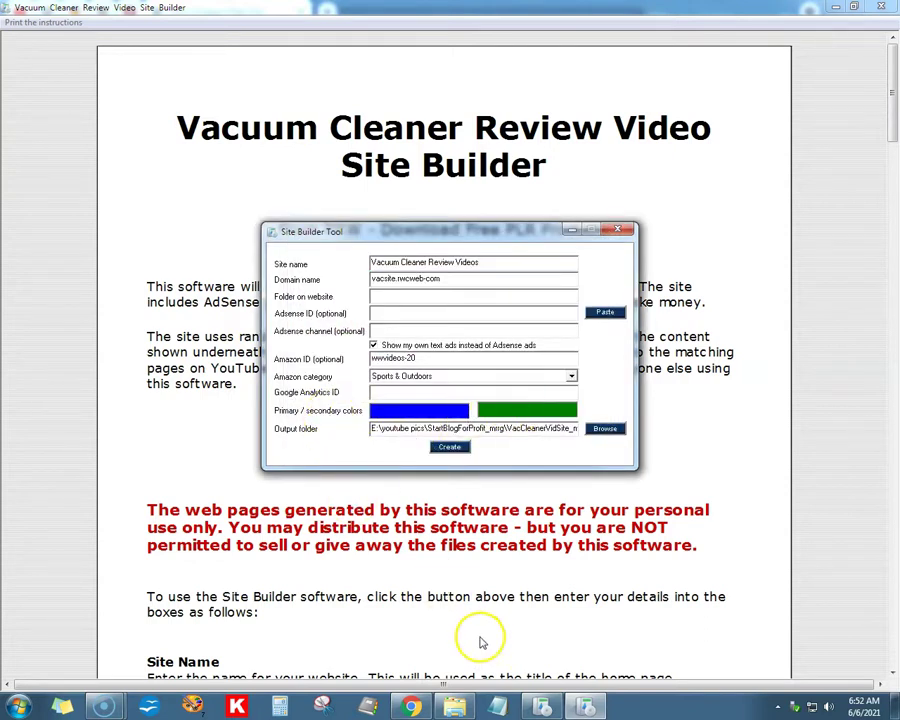
# Open the BowAI robot vacuum cleaner review page from the vacsite folder and test its embedded video in full screen.
pyautogui.click(452, 706)
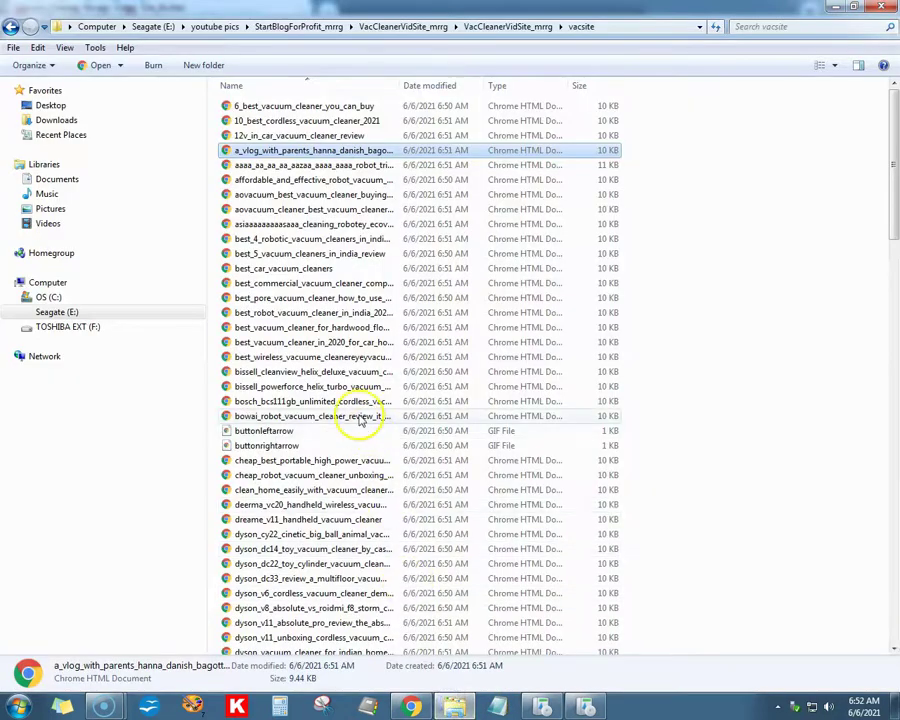
pyautogui.doubleClick(362, 411)
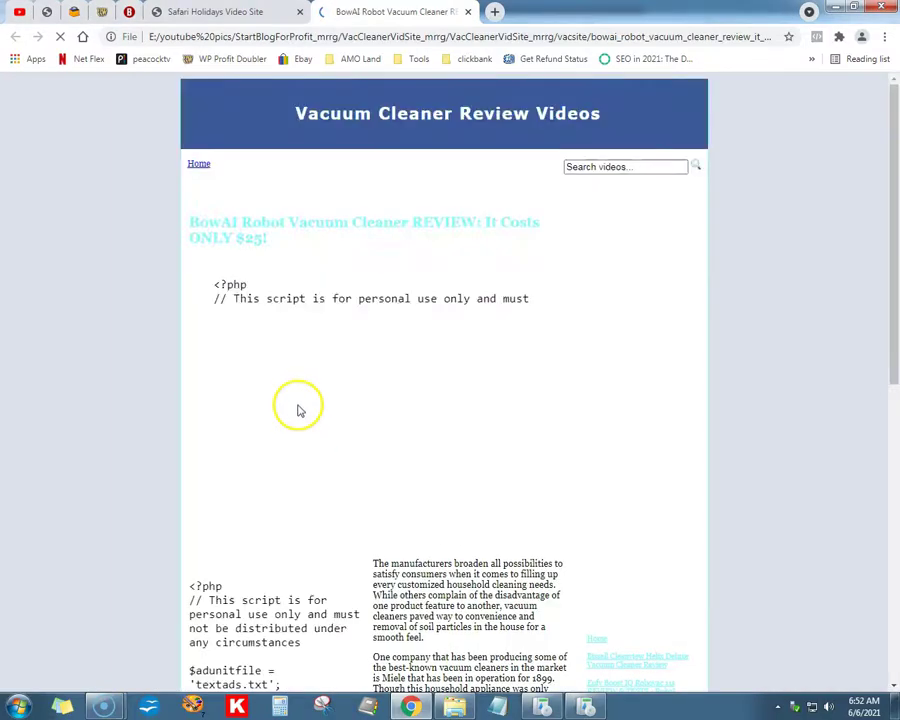
pyautogui.scroll(-4, 160, 395)
pyautogui.scroll(4, 167, 401)
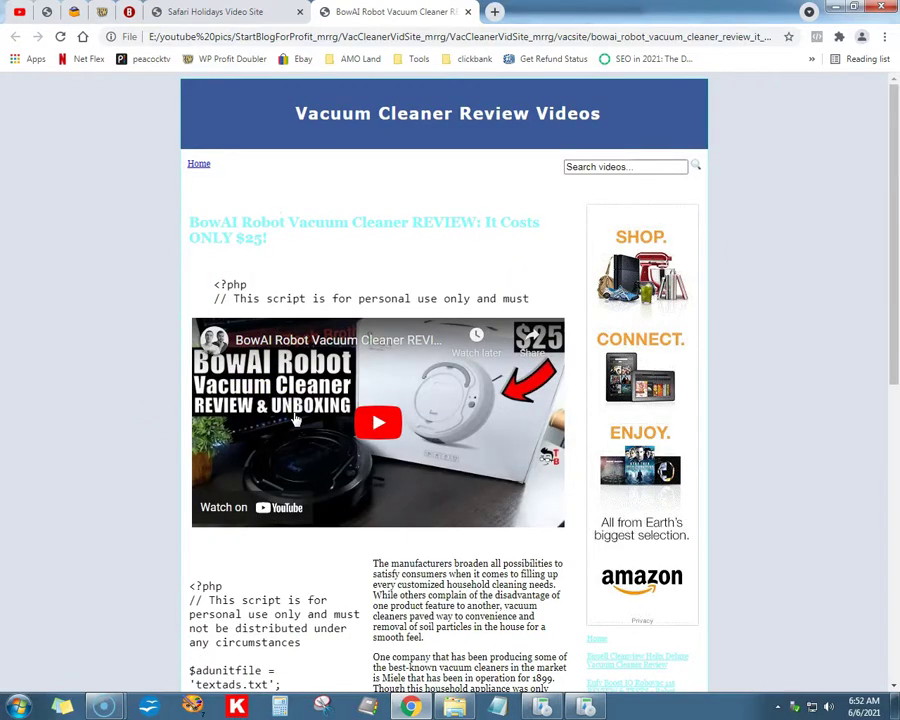
pyautogui.click(378, 418)
pyautogui.doubleClick(378, 415)
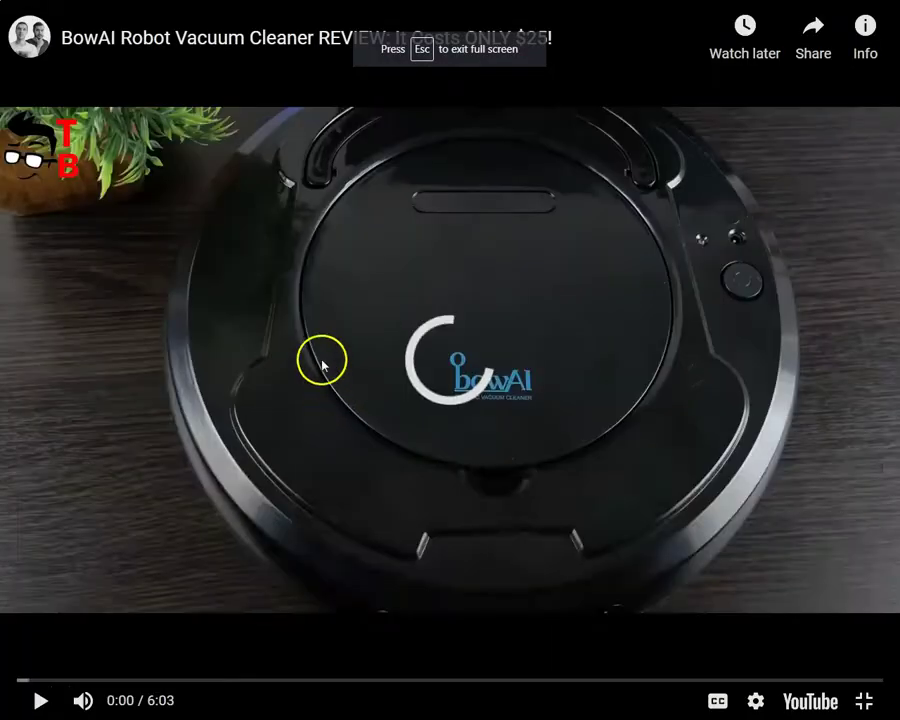
pyautogui.doubleClick(492, 418)
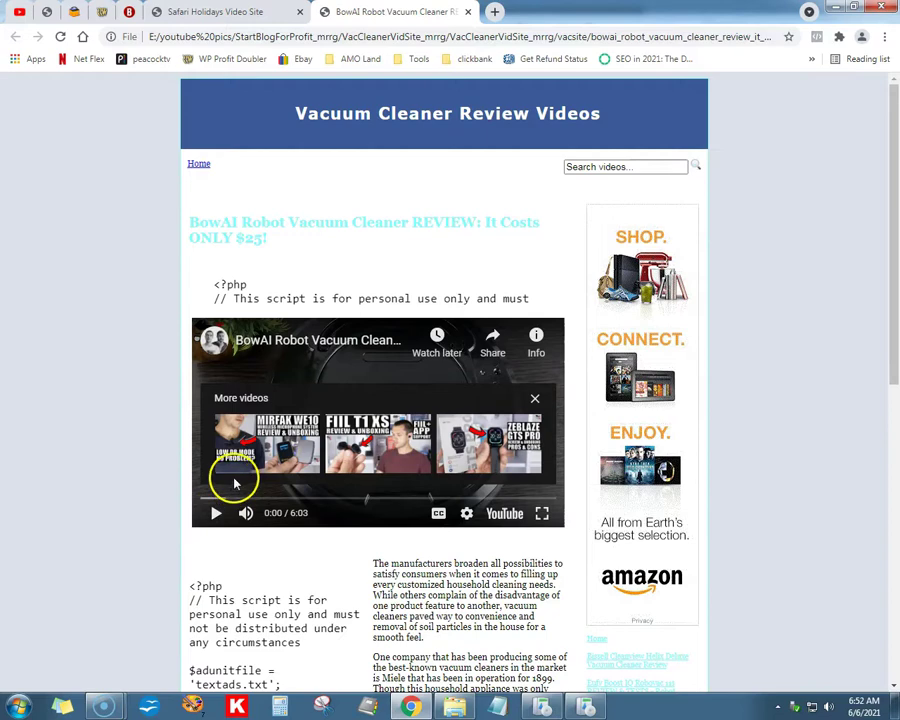
# Test the BowAI page's Home link, return to inspect the page down to its footer, and close it.
pyautogui.scroll(-2, 240, 484)
pyautogui.scroll(2, 274, 482)
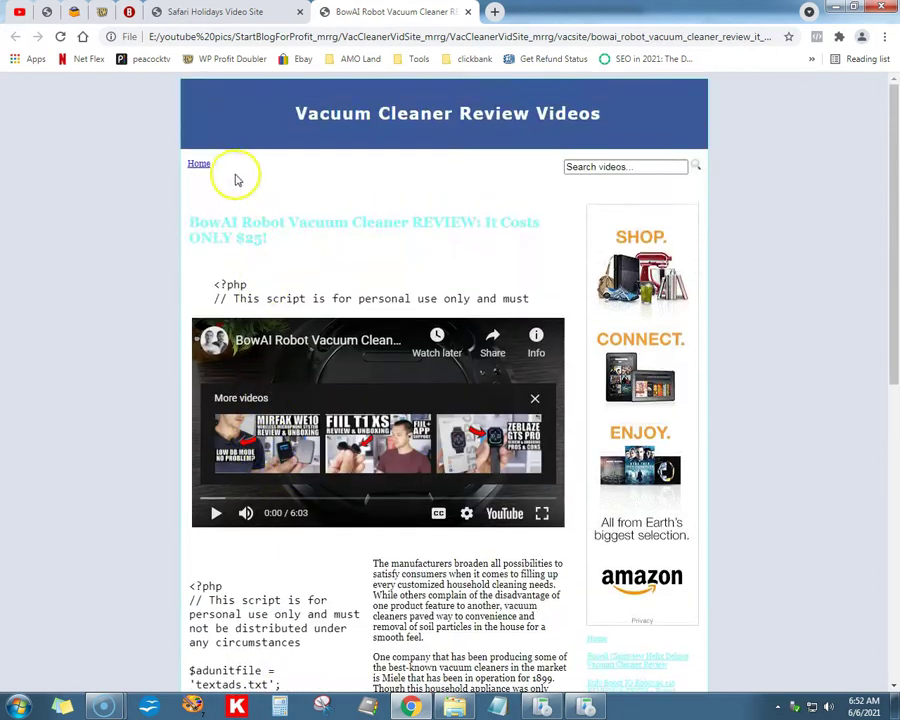
pyautogui.click(201, 165)
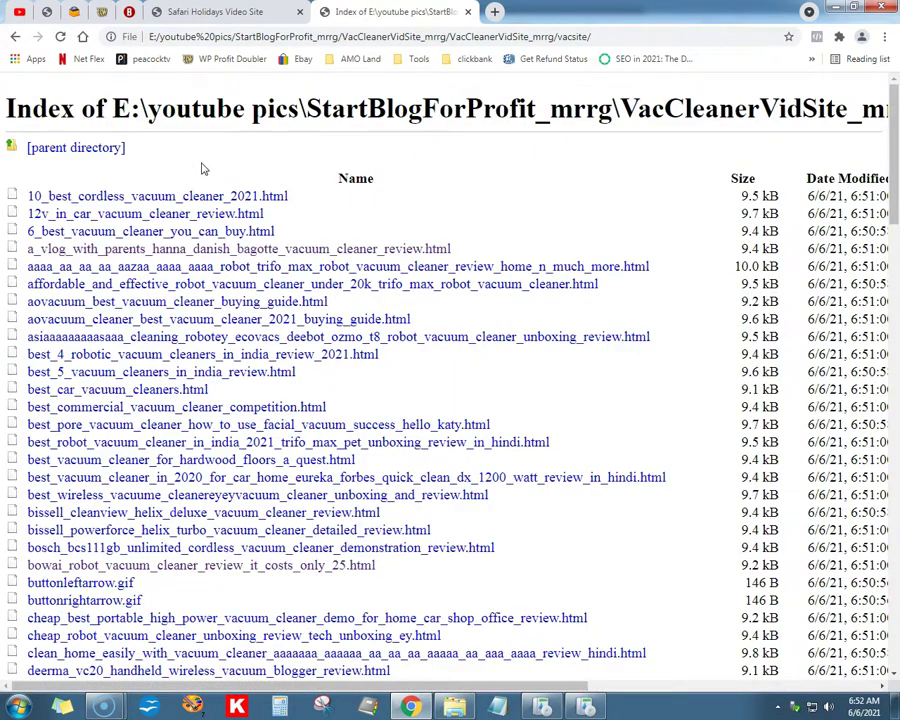
pyautogui.click(15, 36)
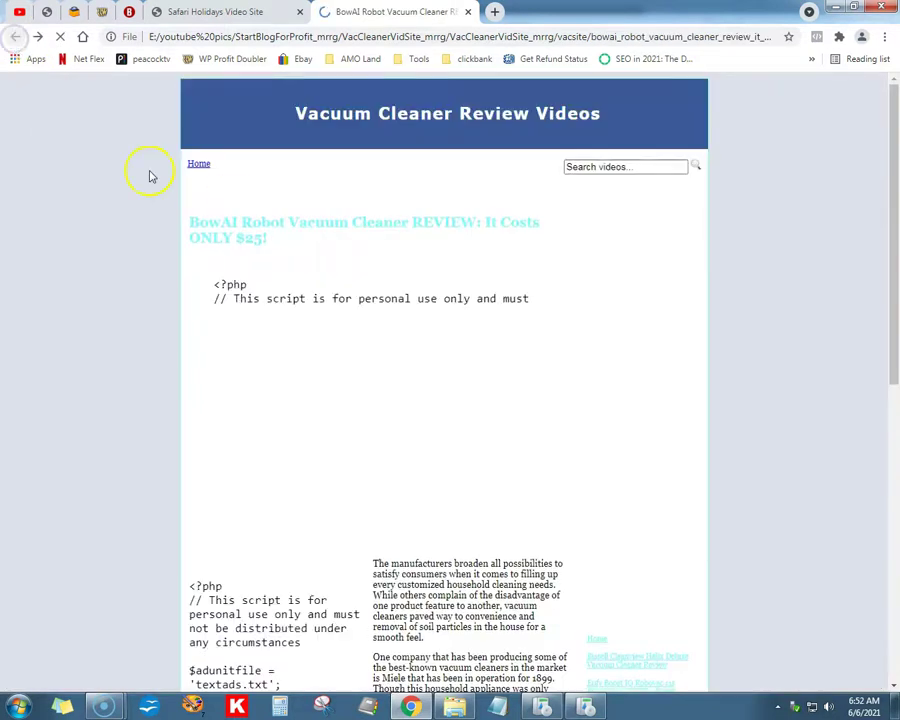
pyautogui.scroll(-4, 167, 270)
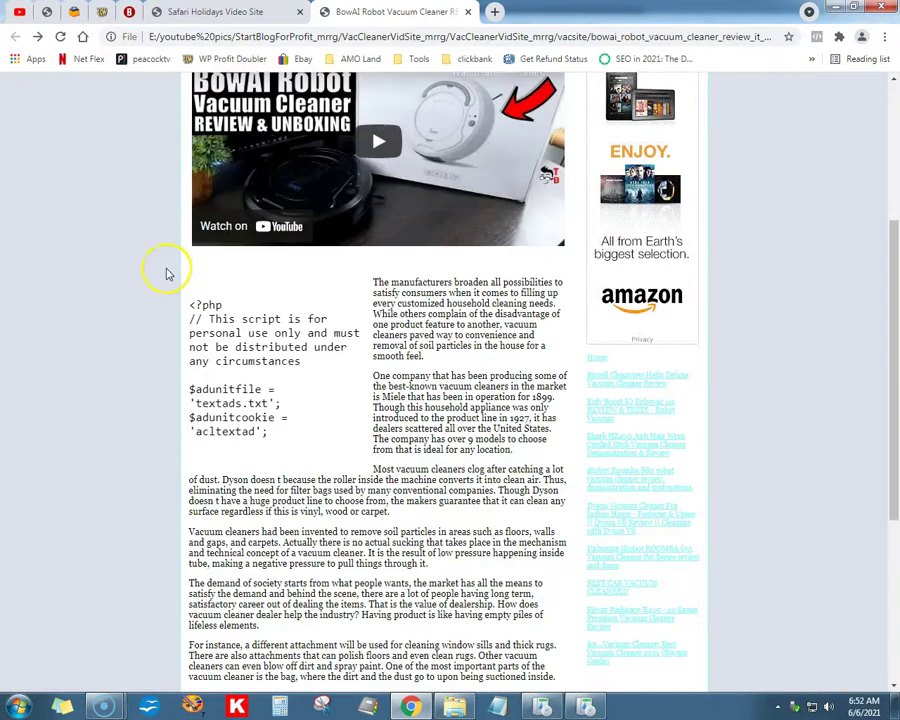
pyautogui.scroll(-5, 167, 270)
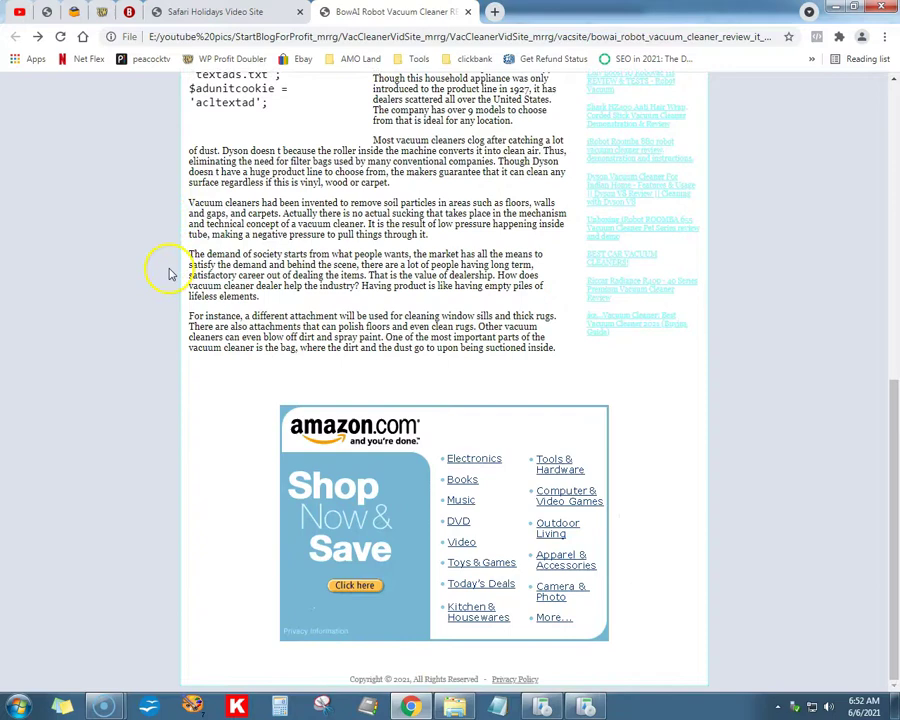
pyautogui.scroll(9, 170, 274)
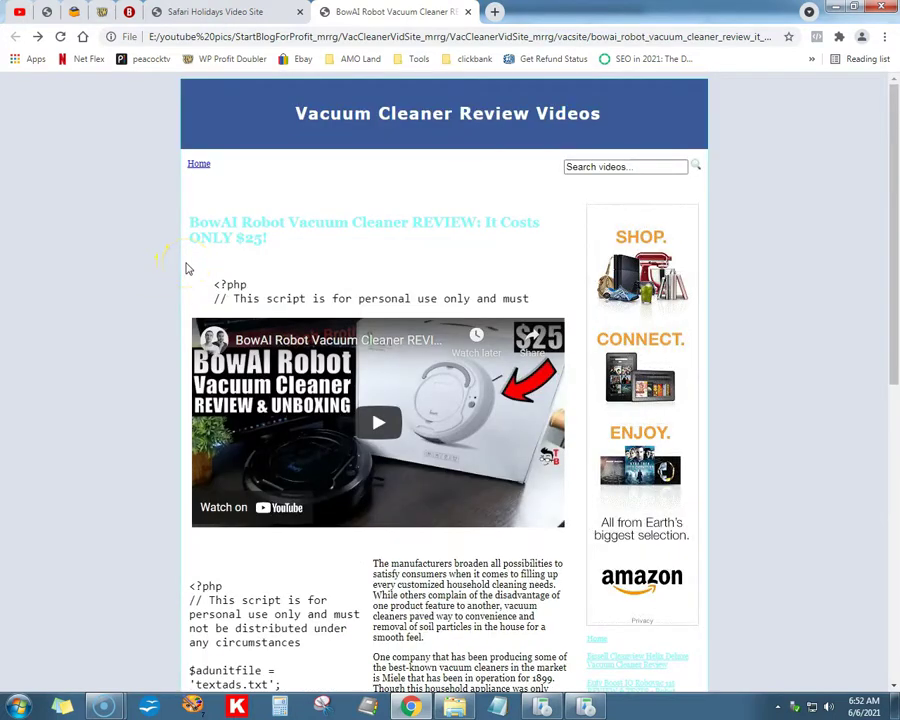
pyautogui.click(467, 11)
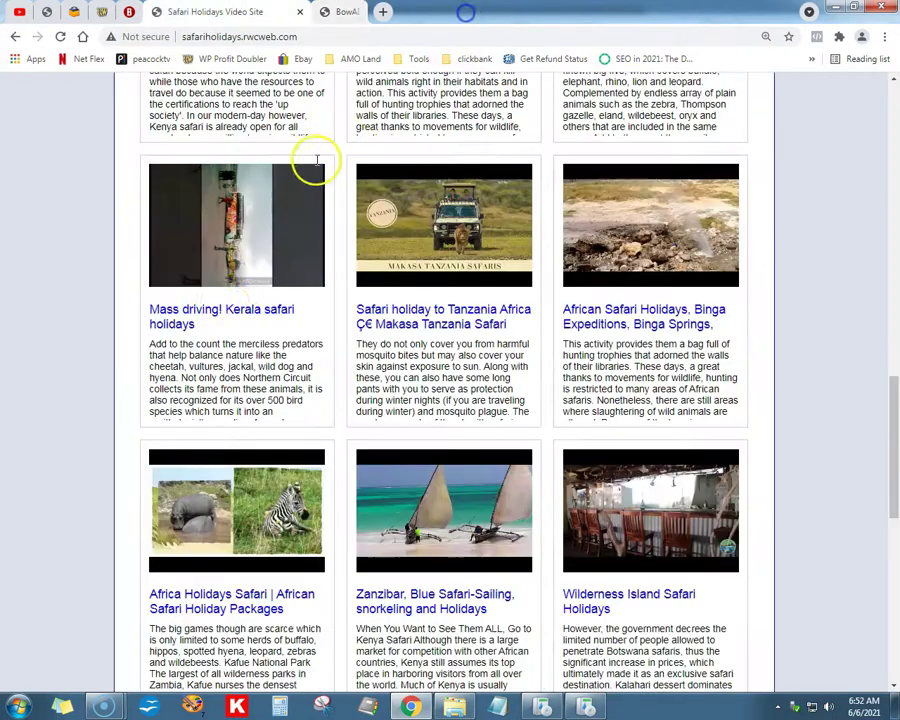
# Return to the Site Builder Tool, set the primary color to dark blue (red 0, green 0, blue 160) and create the site.
pyautogui.hotkey('alt', 'Tab')
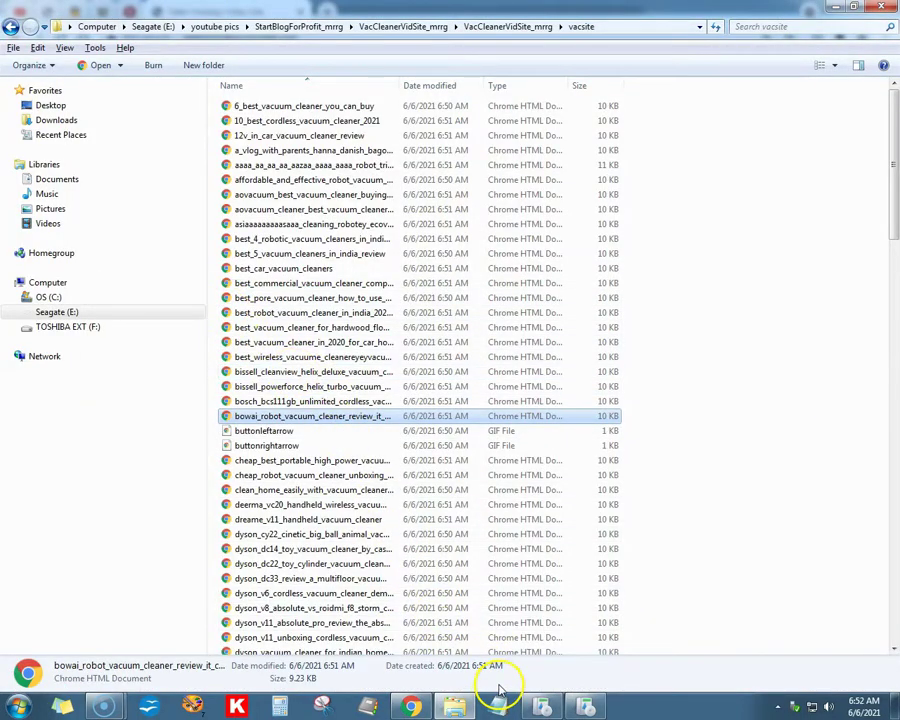
pyautogui.click(541, 706)
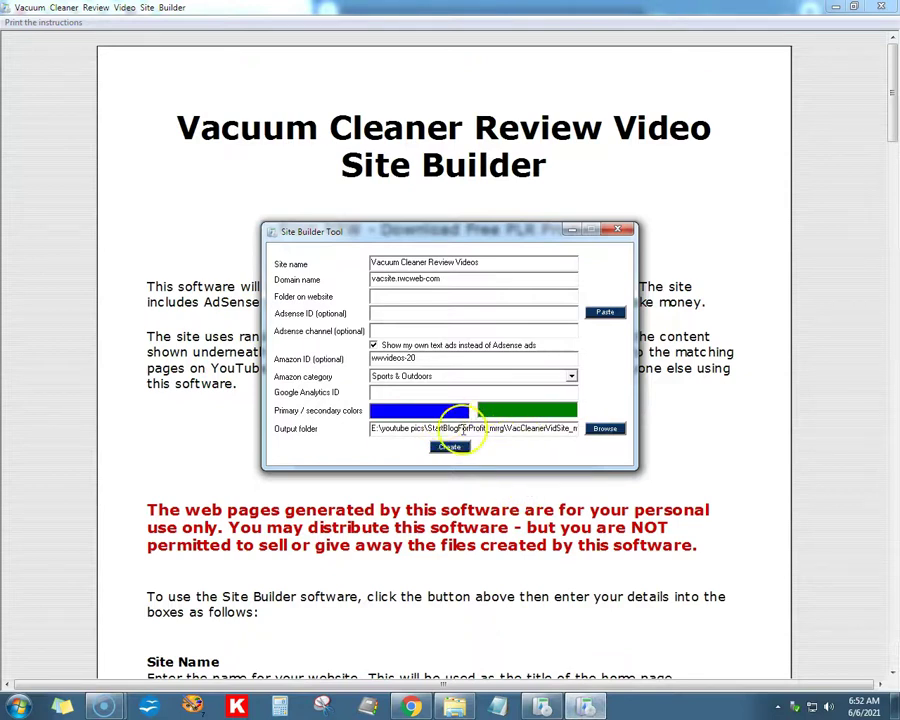
pyautogui.click(425, 414)
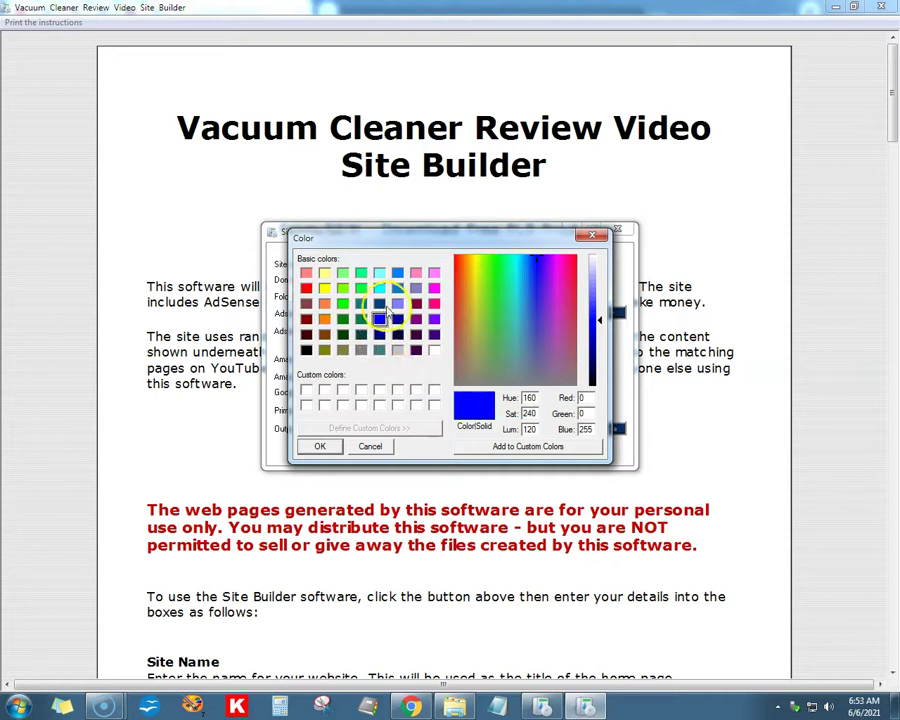
pyautogui.click(380, 304)
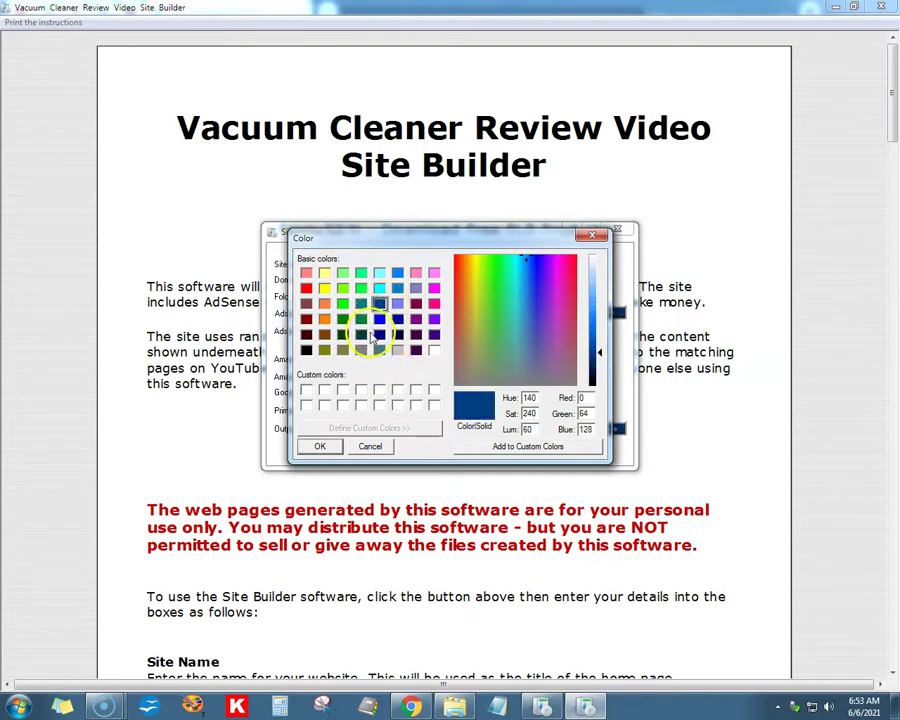
pyautogui.click(397, 319)
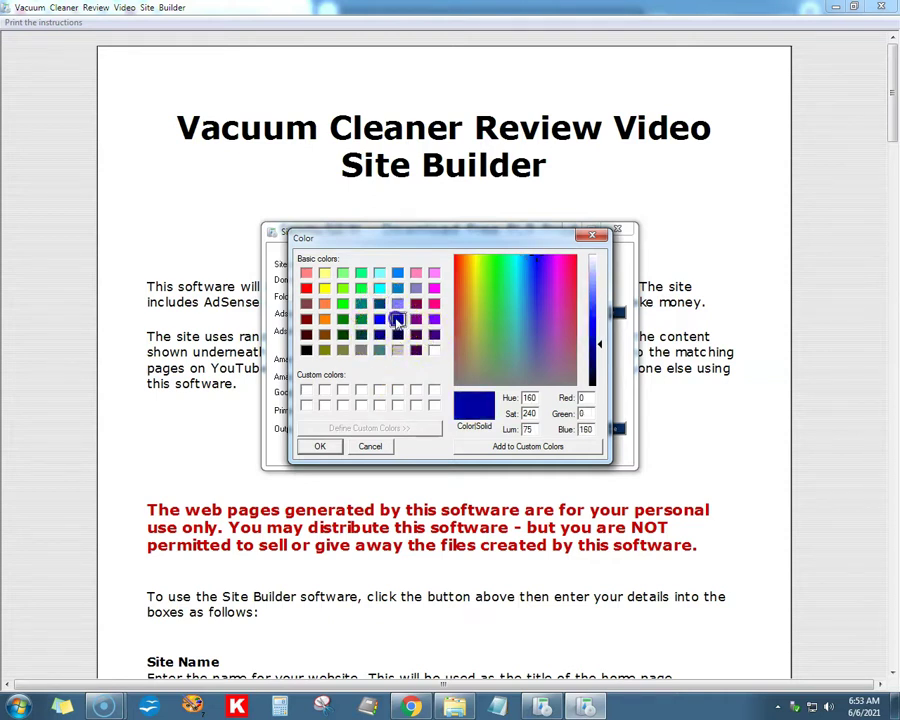
pyautogui.click(320, 445)
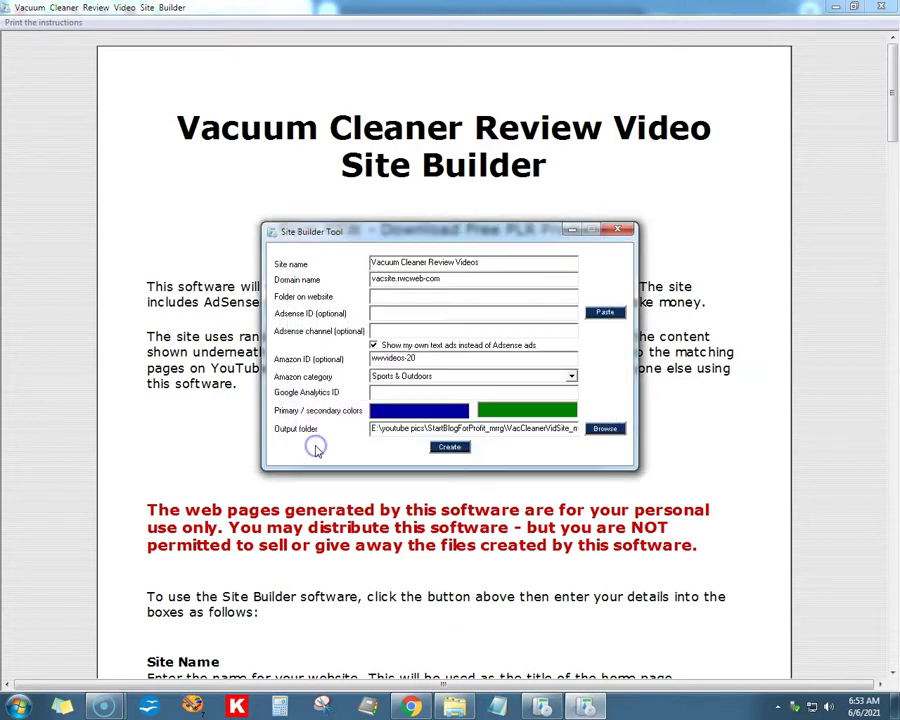
pyautogui.click(450, 446)
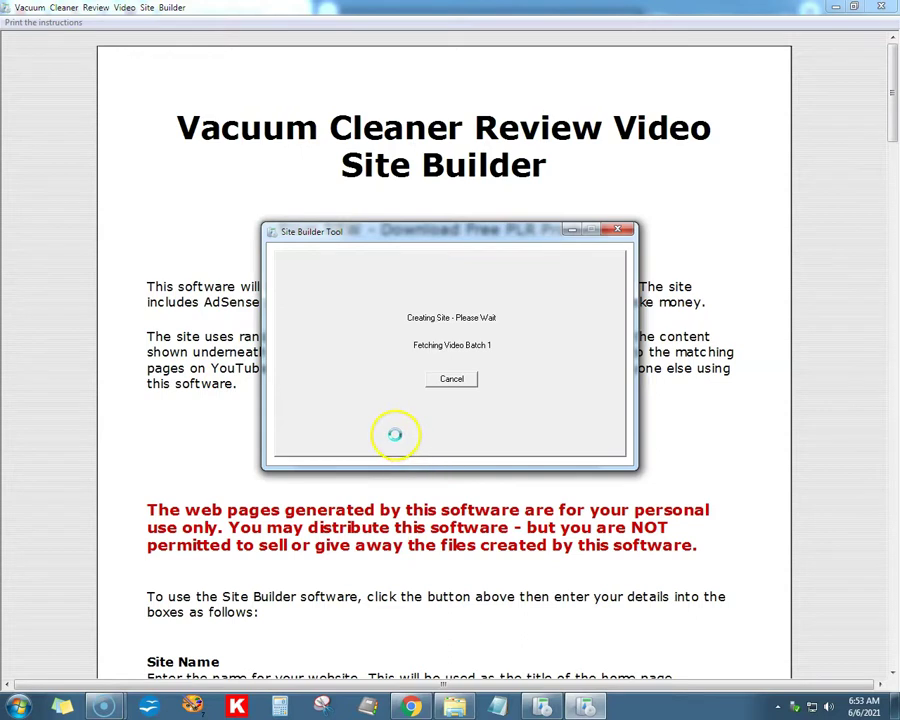
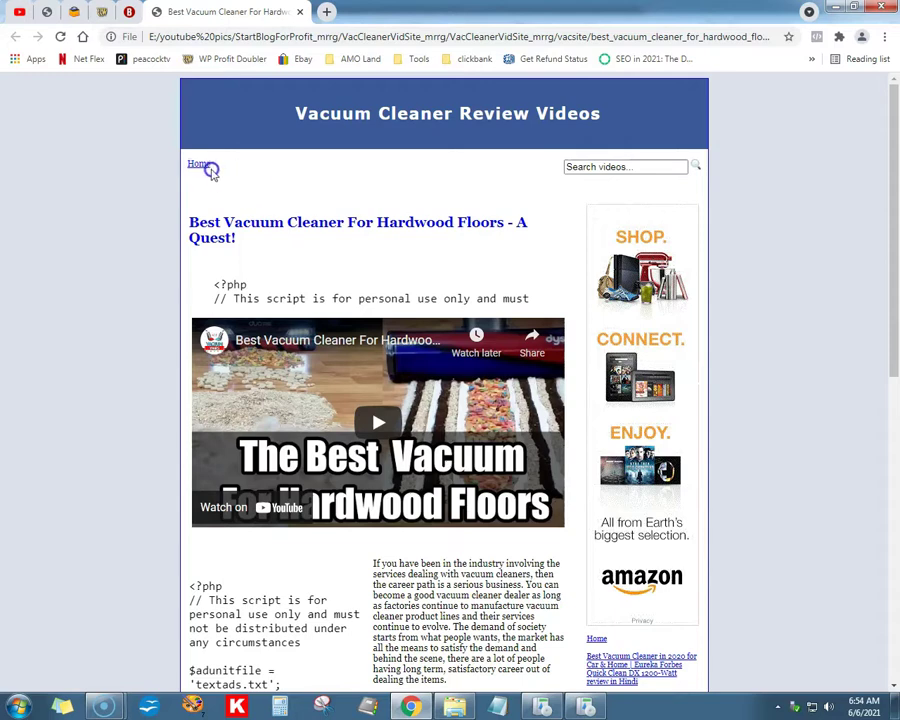
# Test the Home link on the hardwood floors vacuum cleaner page and return to that page.
pyautogui.click(201, 165)
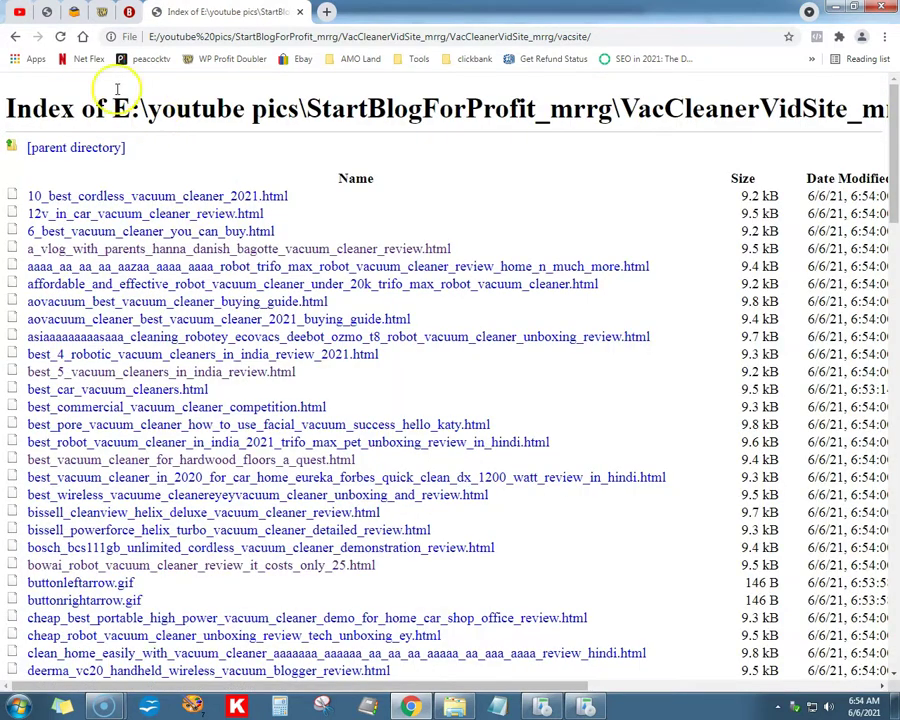
pyautogui.click(15, 38)
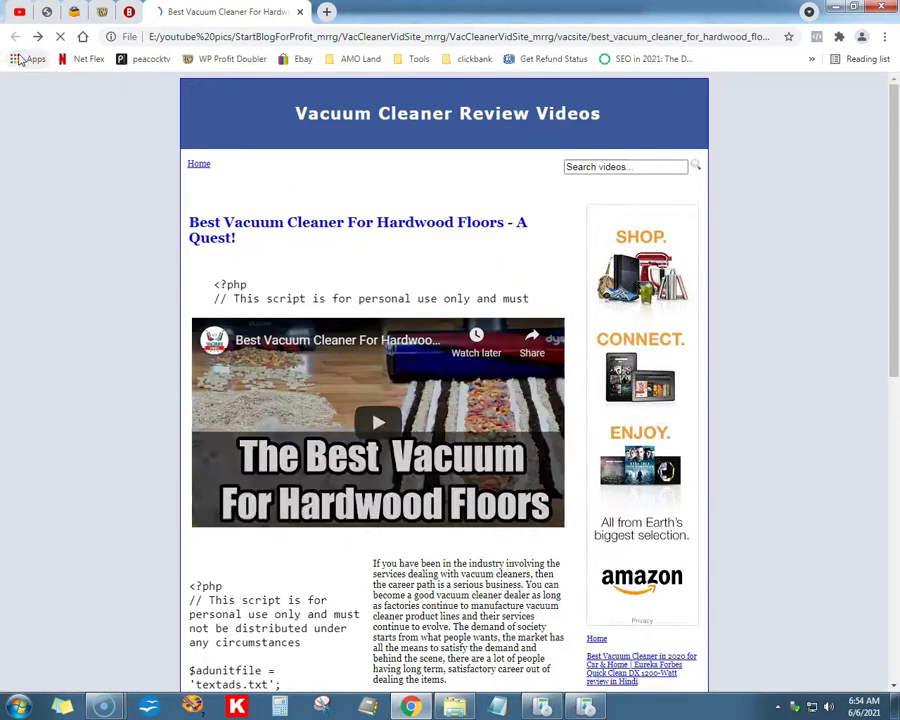
# Check the hardwood floors page's ad areas, search the vacsite folder for .txt files and open textads.
pyautogui.scroll(-3, 160, 145)
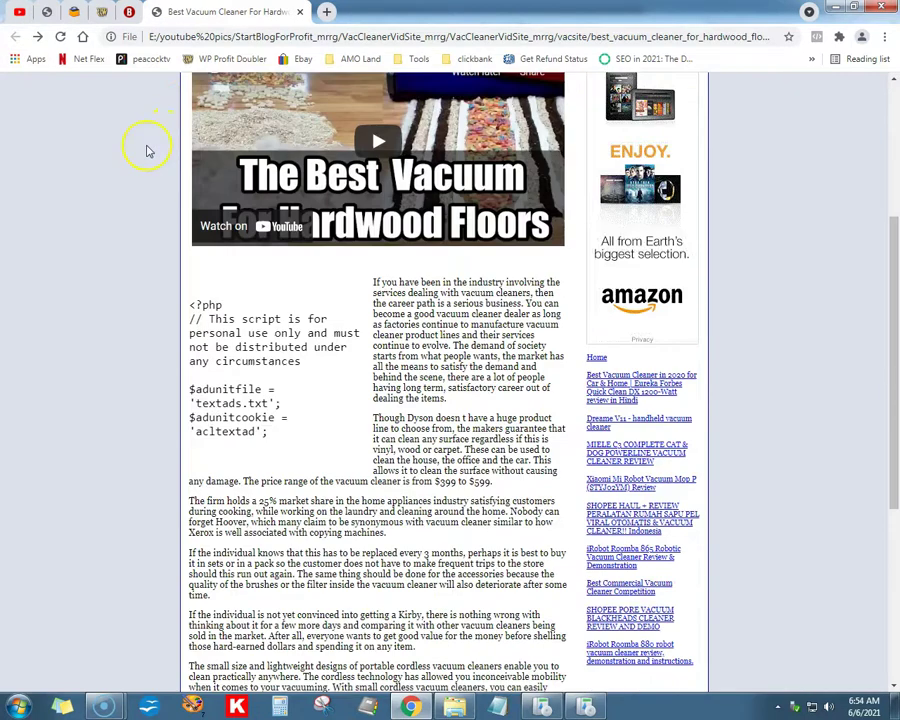
pyautogui.scroll(-1, 150, 153)
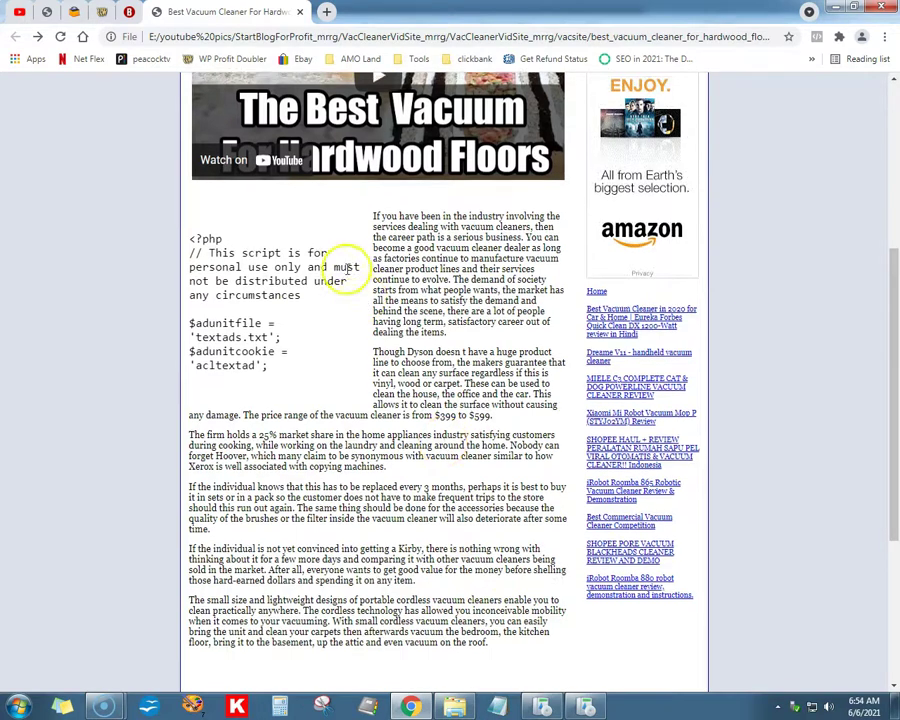
pyautogui.scroll(3, 345, 267)
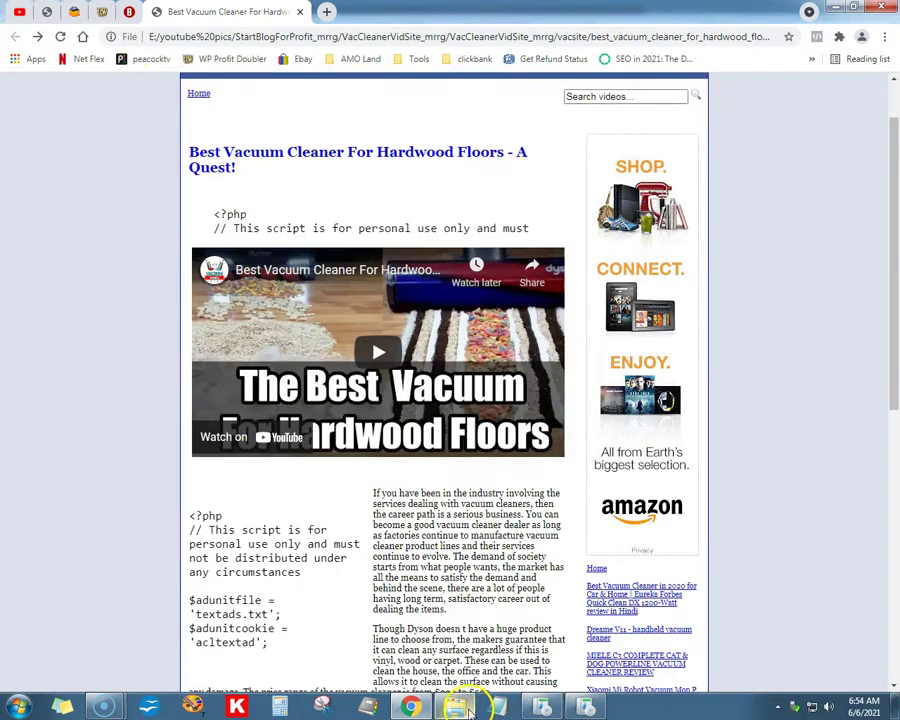
pyautogui.click(540, 708)
pyautogui.scroll(-3, 315, 281)
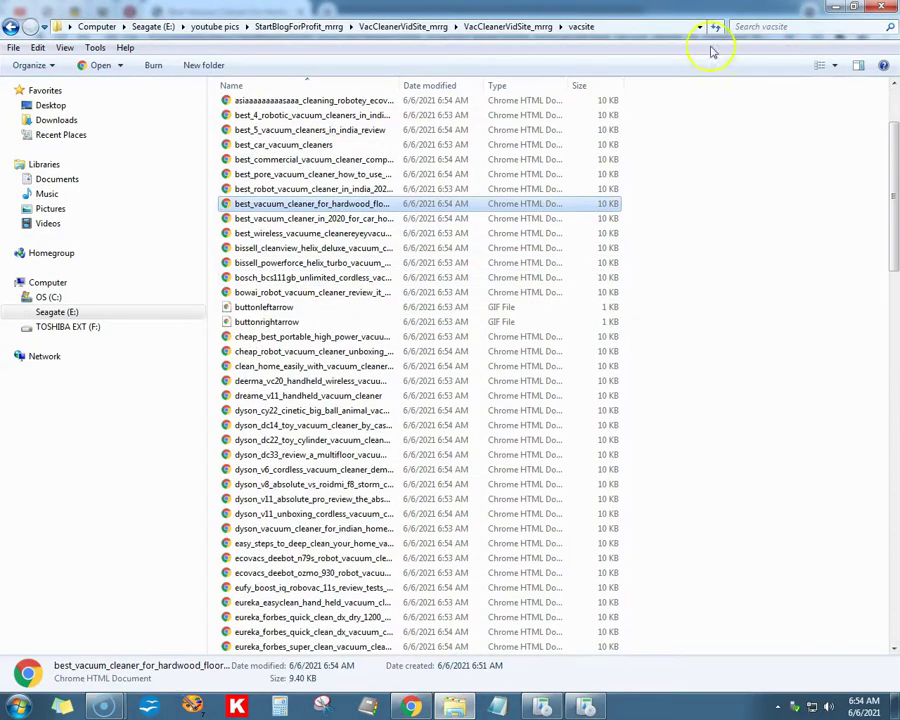
pyautogui.click(740, 27)
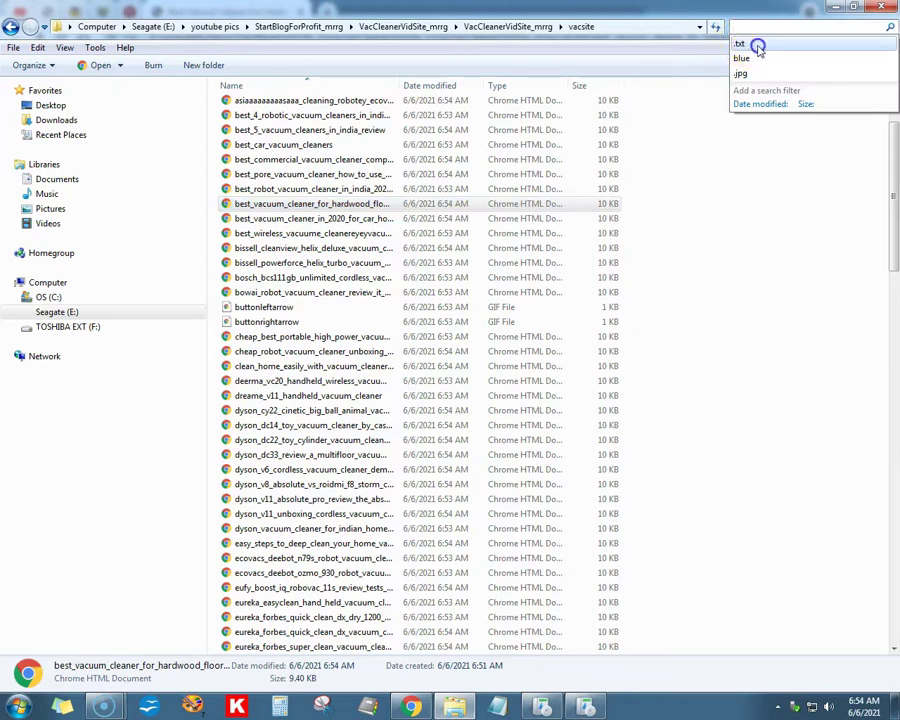
pyautogui.click(758, 46)
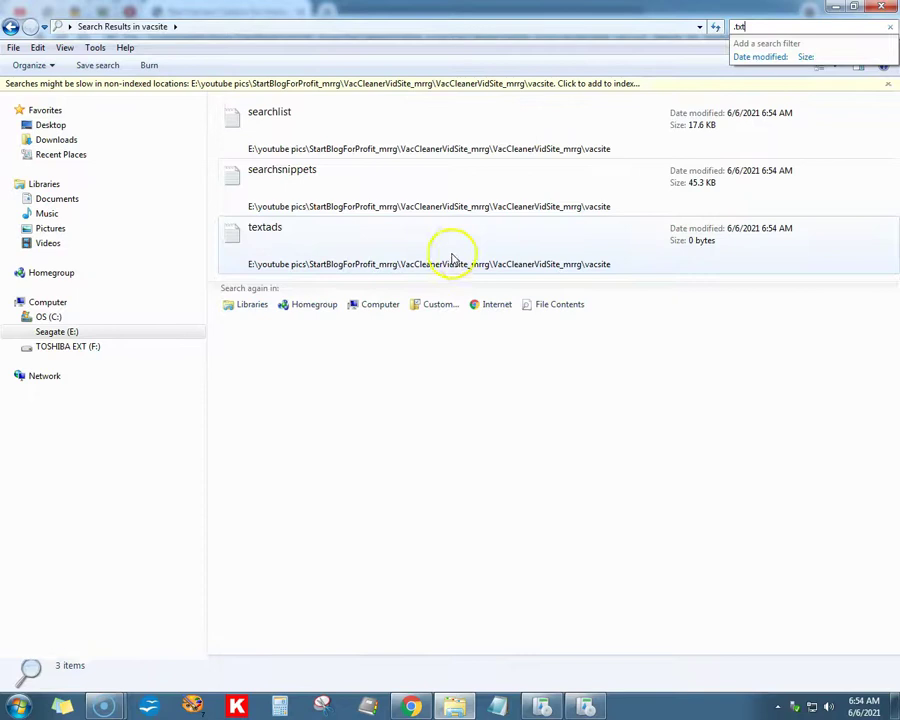
pyautogui.click(886, 86)
pyautogui.doubleClick(340, 219)
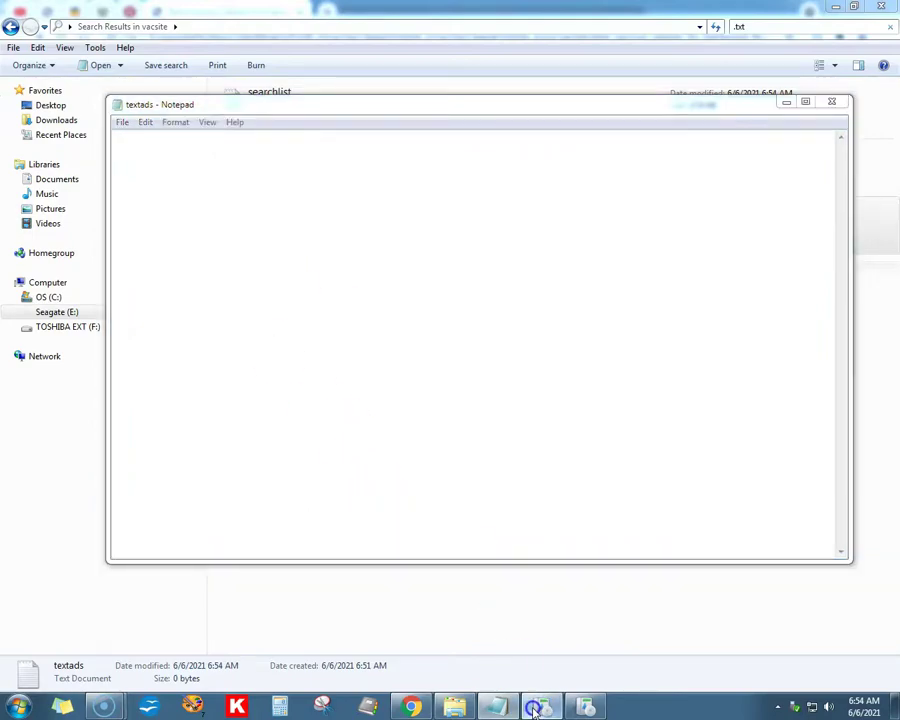
# Copy the three example fish pond ads from the Vacuum Cleaner Review Video Site Builder instructions and paste them into the textads file.
pyautogui.scroll(-10, 446, 410)
pyautogui.scroll(-16, 426, 390)
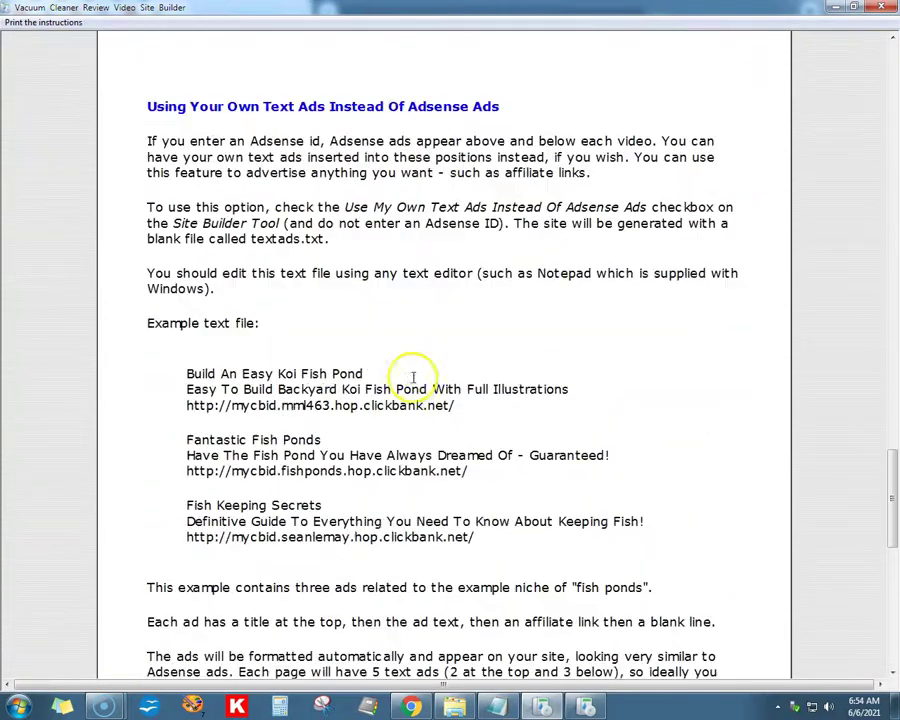
pyautogui.moveTo(186, 373); pyautogui.dragTo(524, 537)
pyautogui.hotkey('ctrl', 'c')
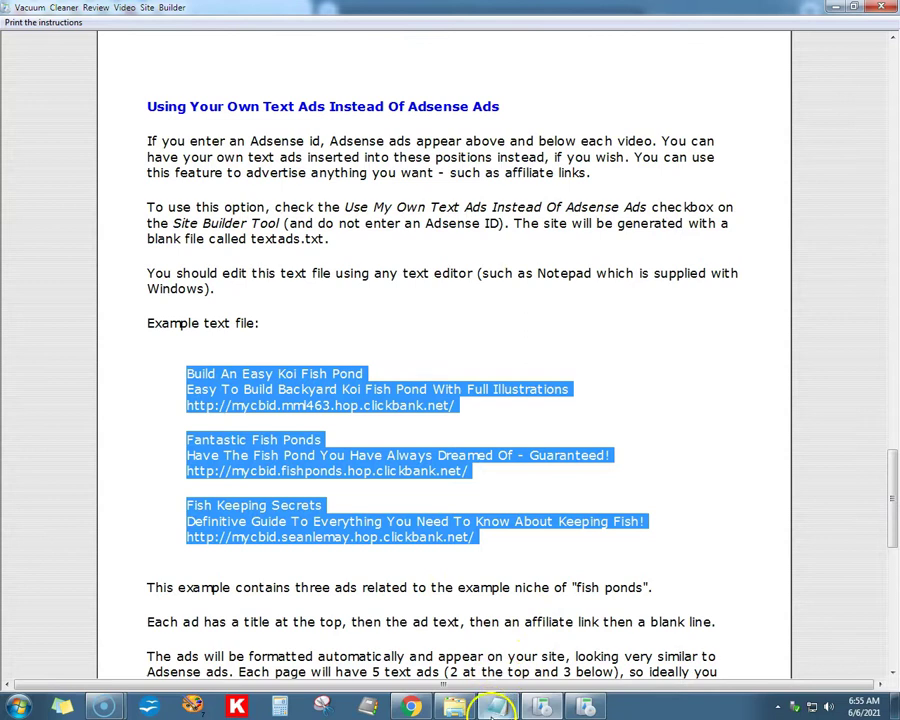
pyautogui.click(492, 707)
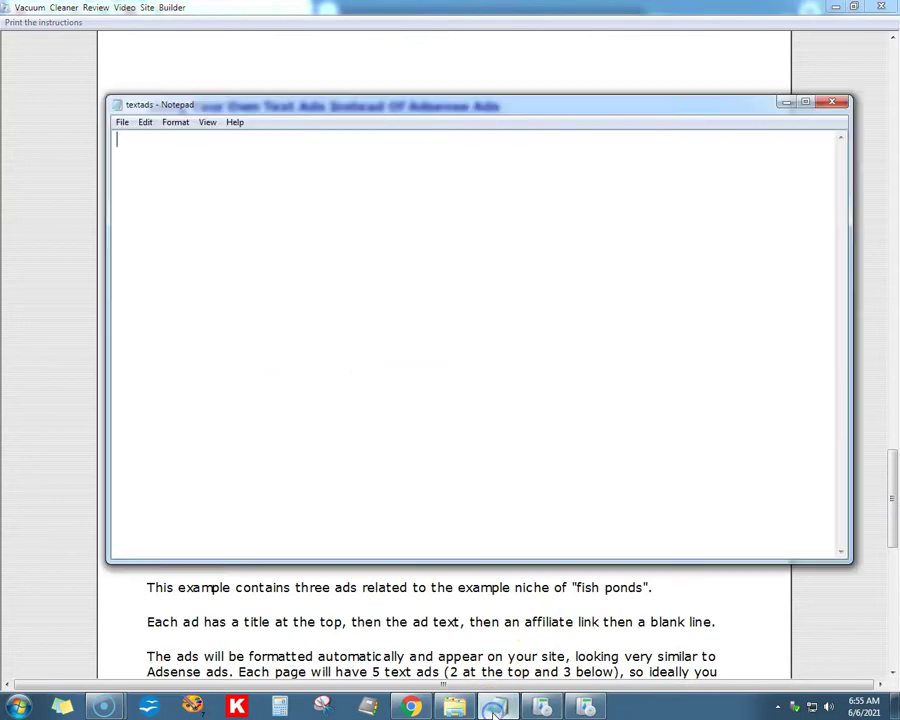
pyautogui.rightClick(305, 249)
pyautogui.click(305, 310)
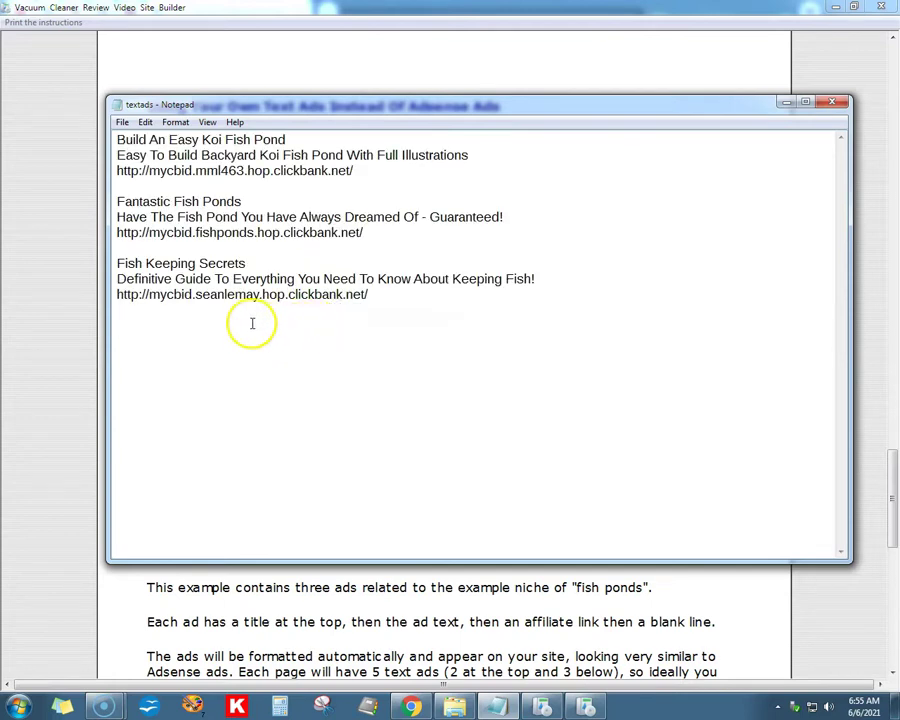
# Close the textads file in Notepad and save its changes.
pyautogui.click(121, 186)
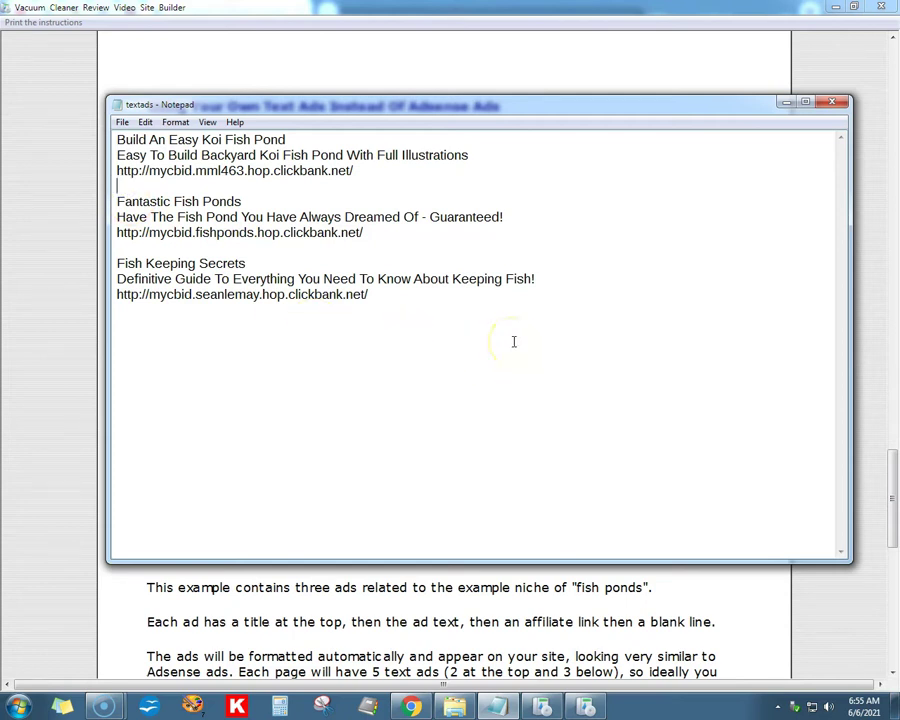
pyautogui.click(121, 122)
pyautogui.click(146, 240)
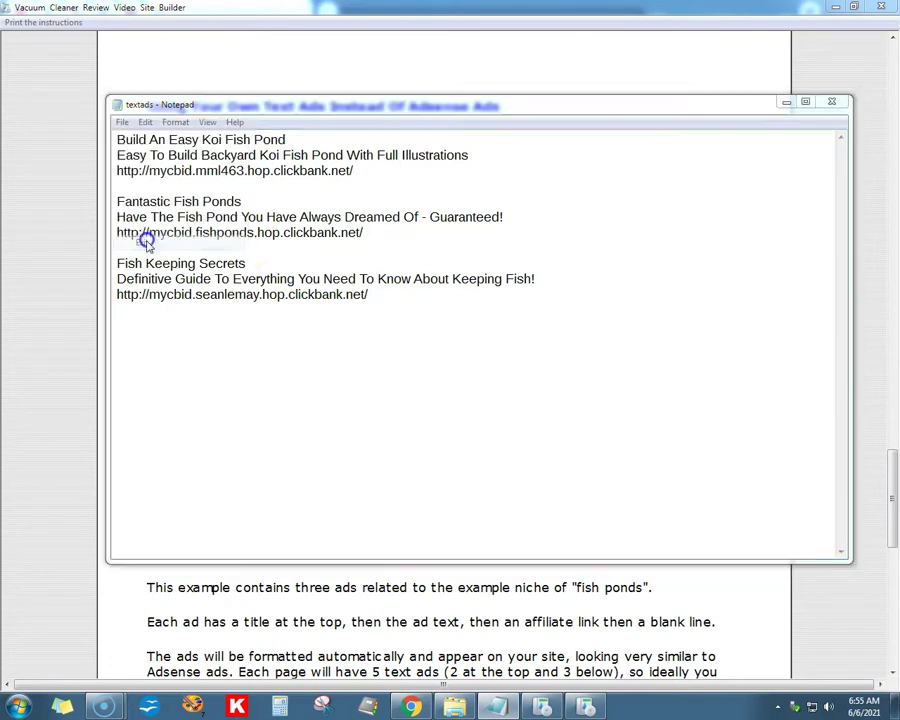
pyautogui.click(419, 361)
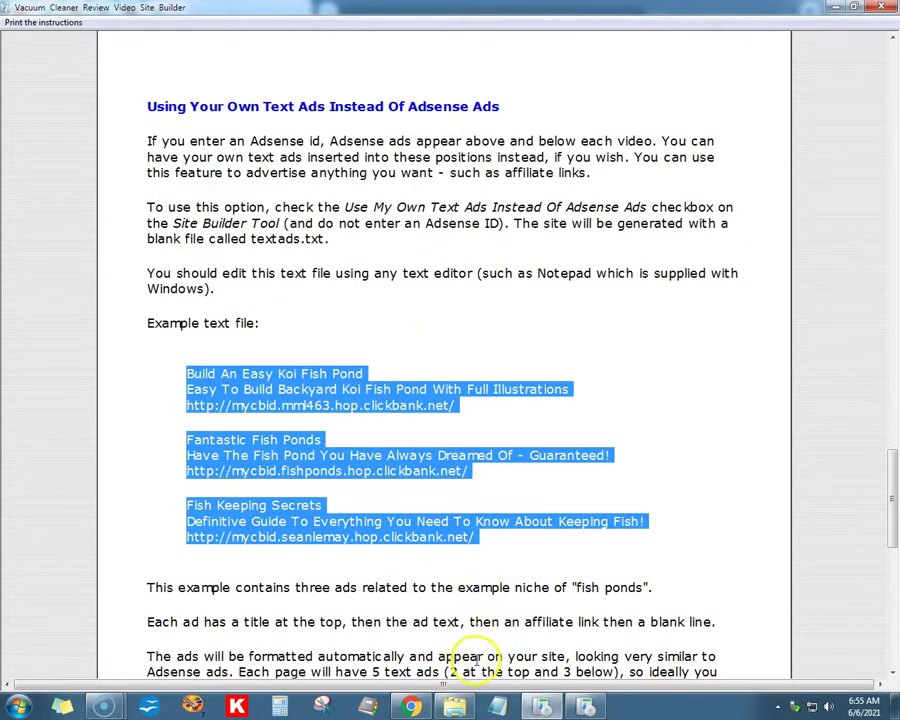
# Clear the vacsite folder search, open the Trifo Max robot vacuum page, inspect its text ad areas and close it.
pyautogui.click(452, 707)
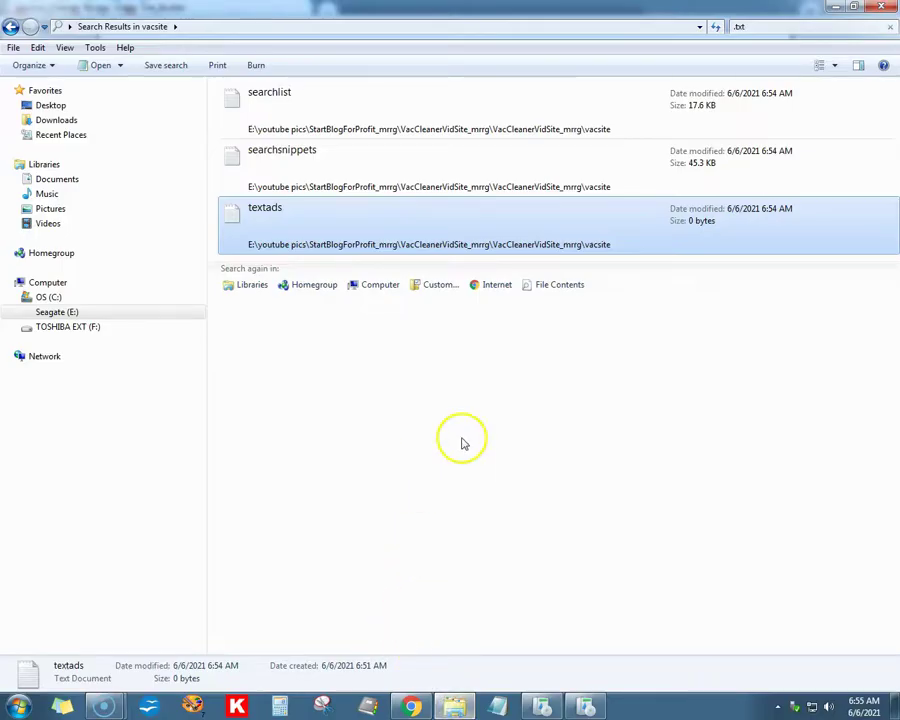
pyautogui.click(890, 28)
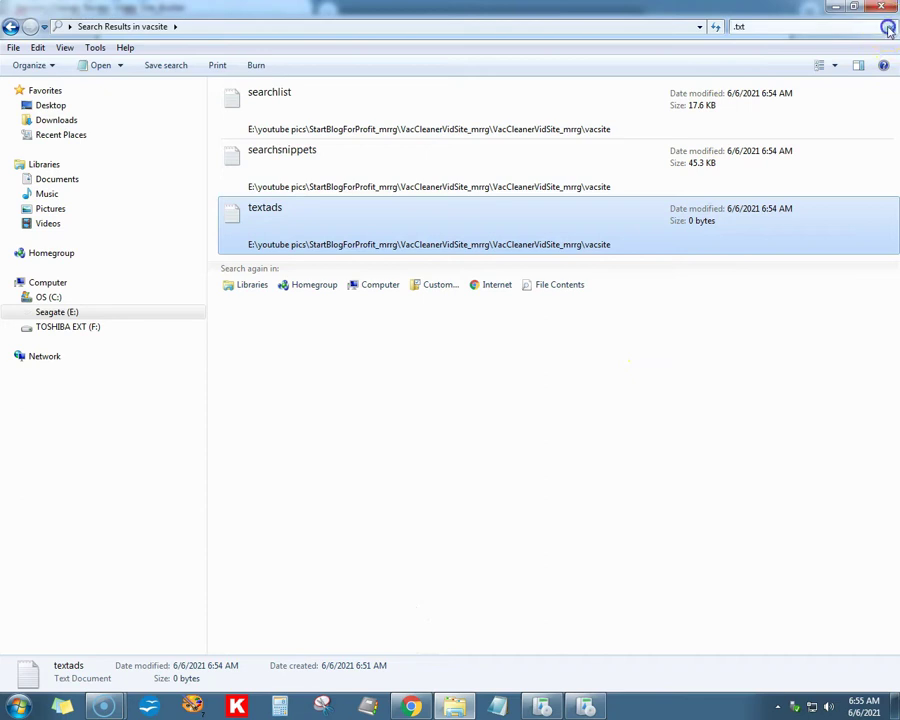
pyautogui.doubleClick(251, 166)
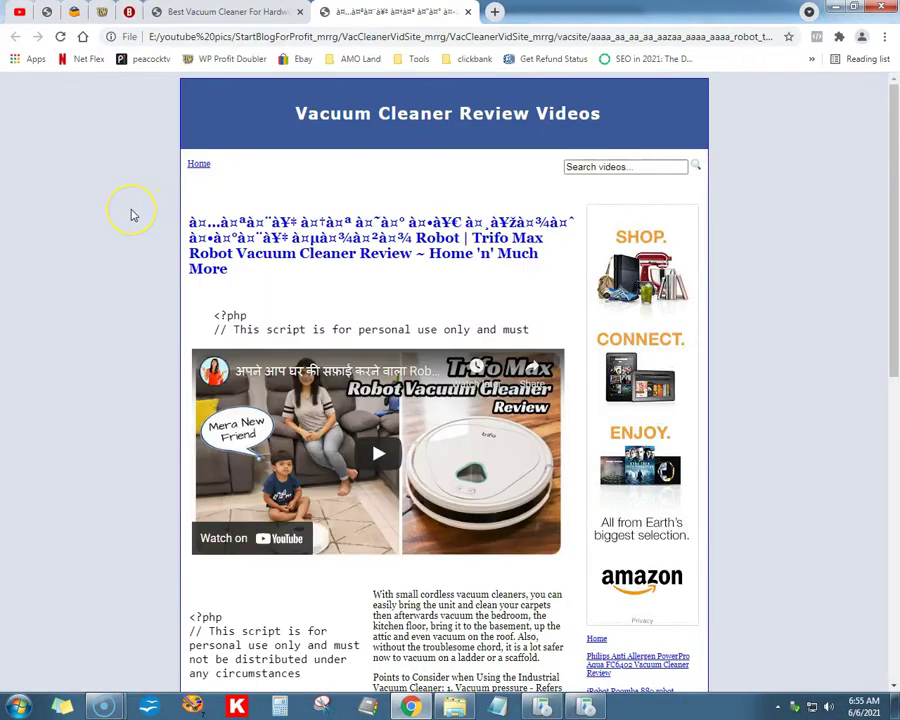
pyautogui.scroll(-4, 131, 217)
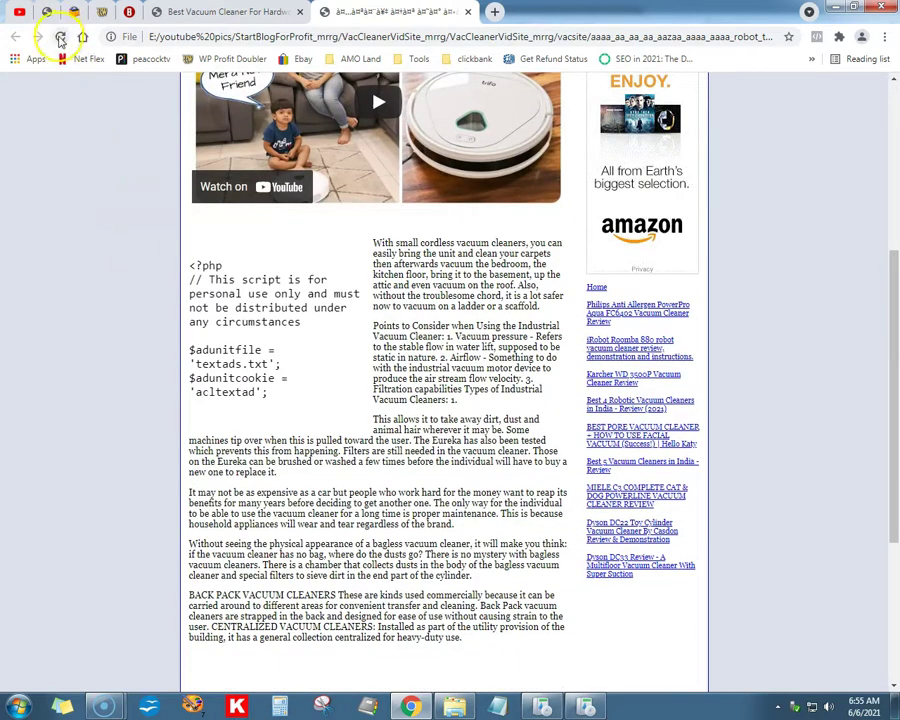
pyautogui.click(467, 11)
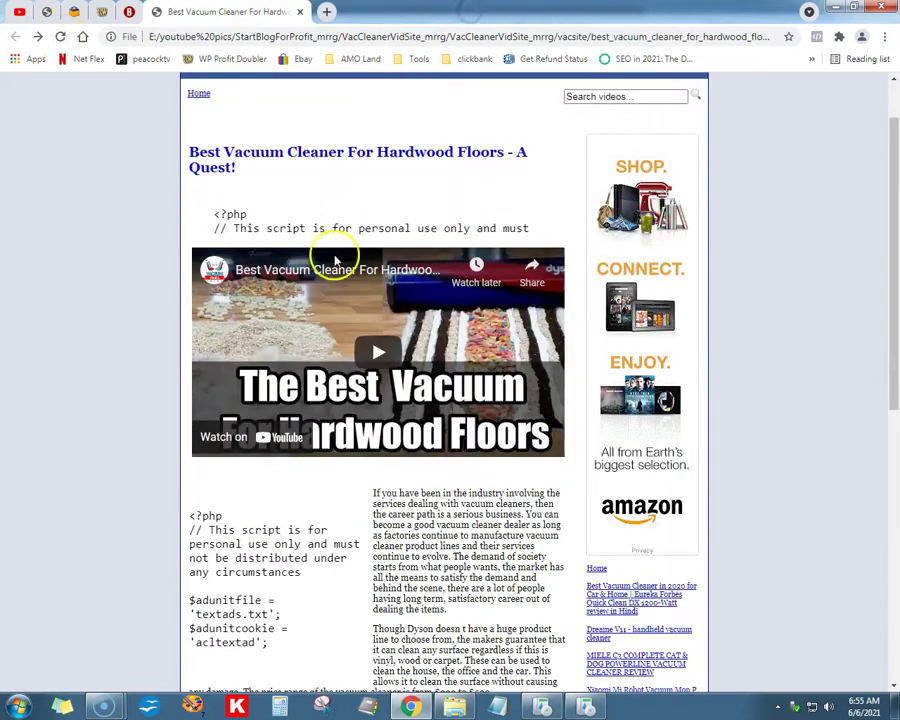
# Review the builder instructions from the text ads section back to the Create Button section, and reload the hardwood floors page in Chrome.
pyautogui.click(541, 707)
pyautogui.scroll(4, 580, 455)
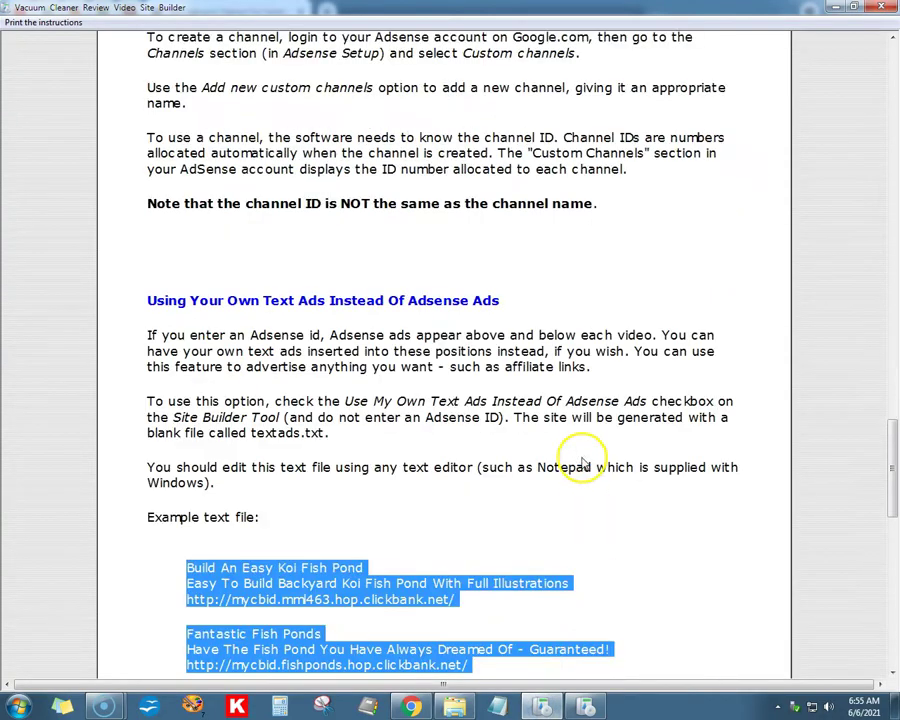
pyautogui.scroll(15, 583, 462)
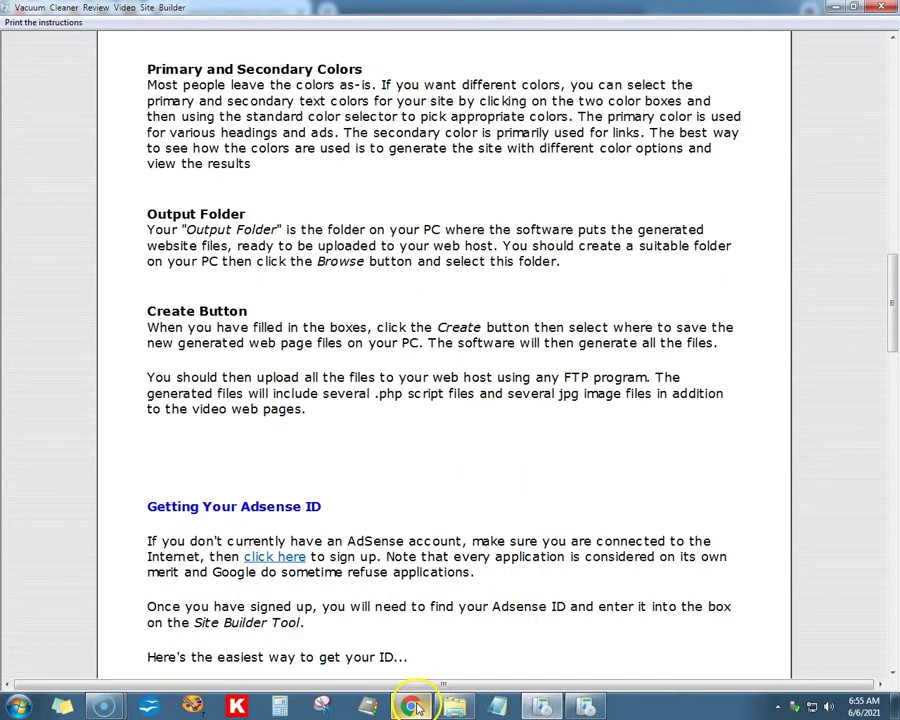
pyautogui.moveTo(416, 707)
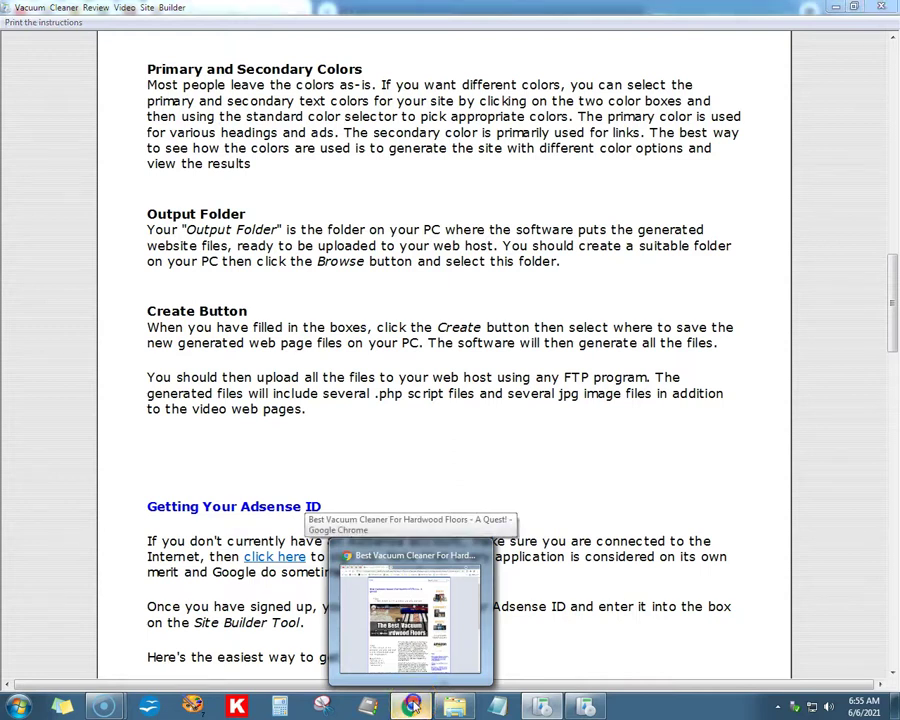
pyautogui.click(410, 615)
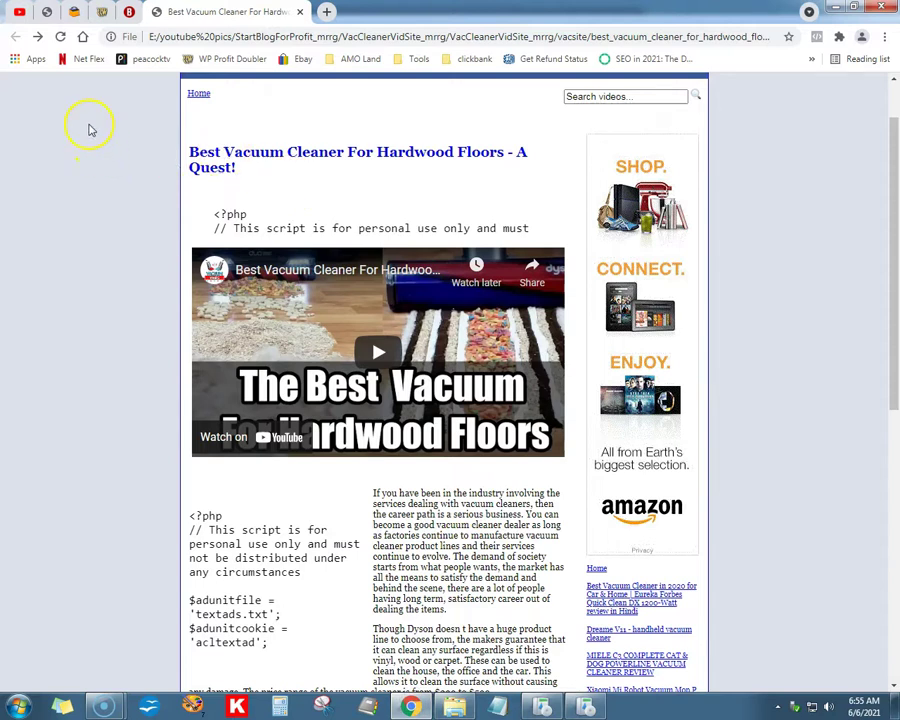
pyautogui.click(58, 37)
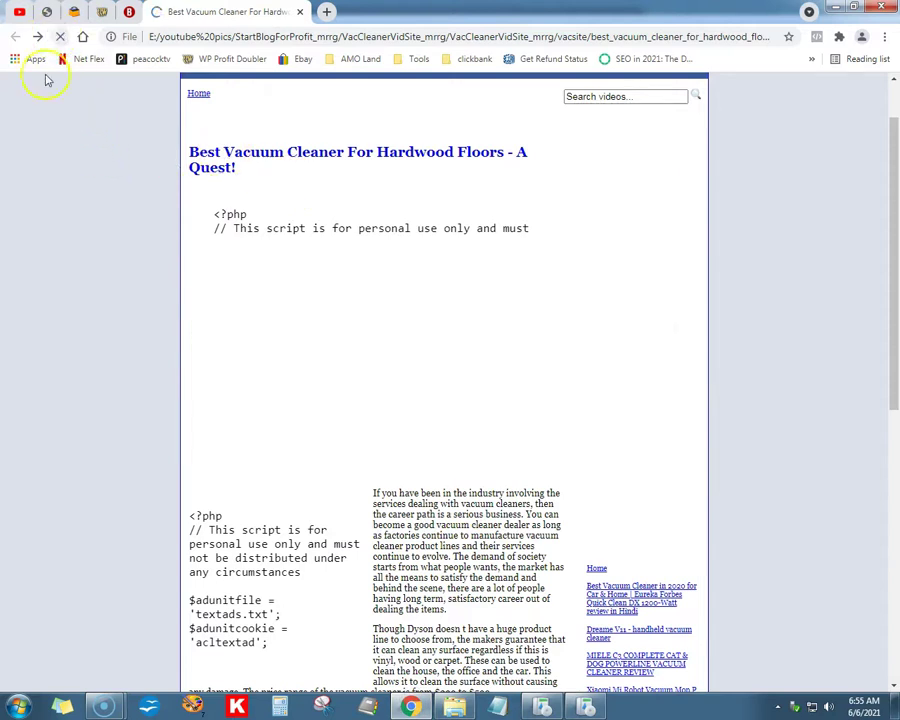
pyautogui.click(500, 707)
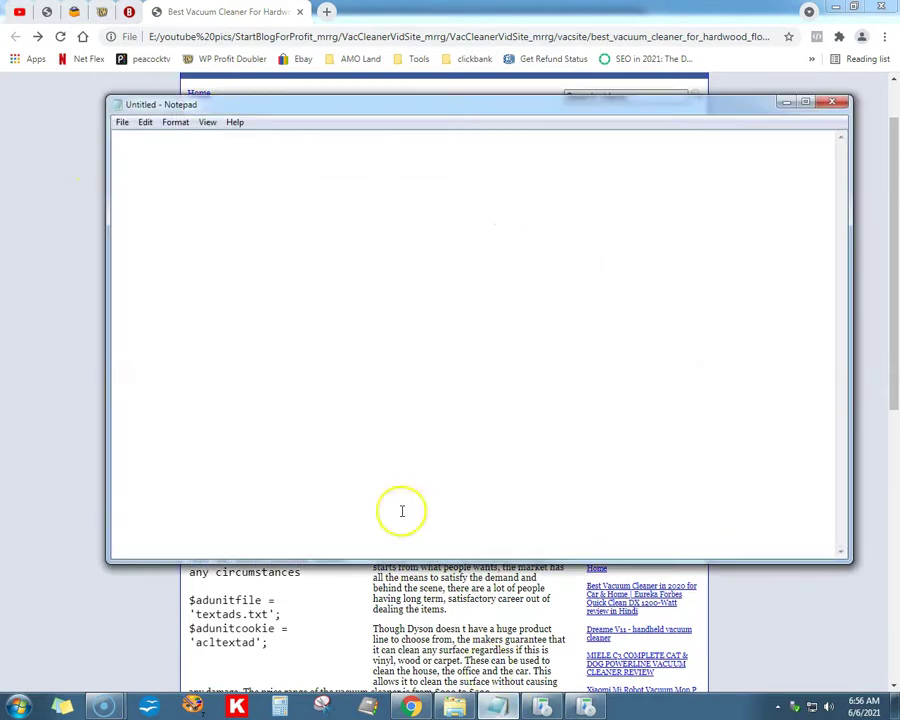
pyautogui.click(121, 123)
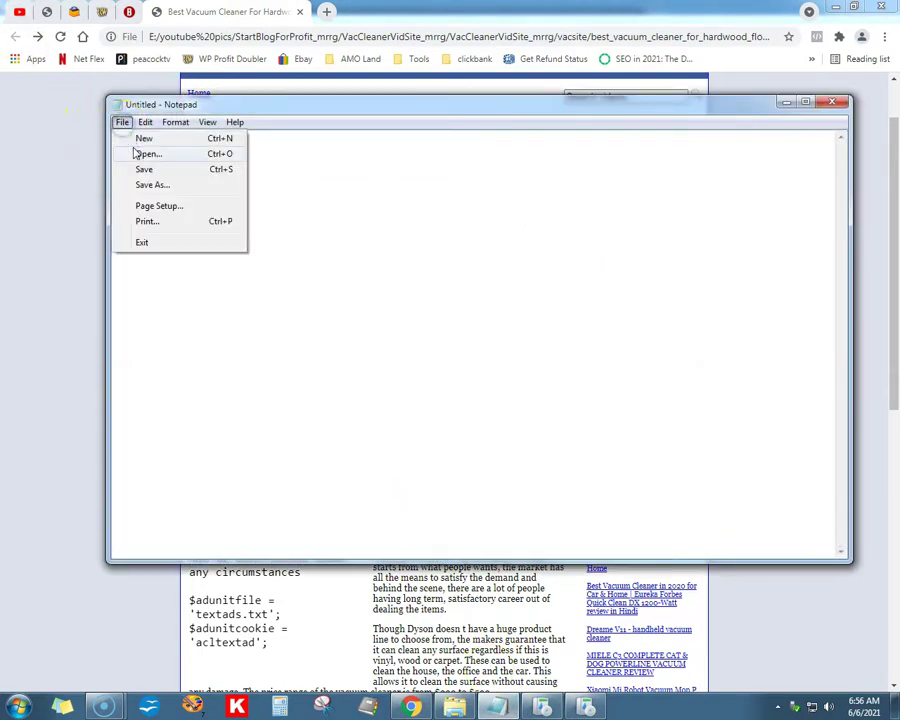
pyautogui.click(136, 153)
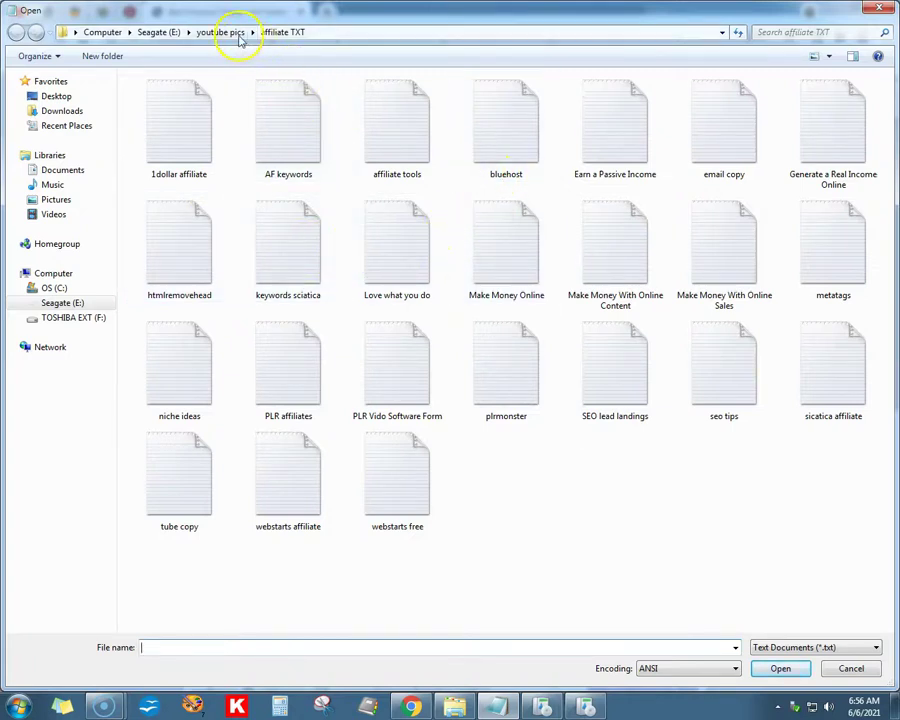
pyautogui.press('Escape')
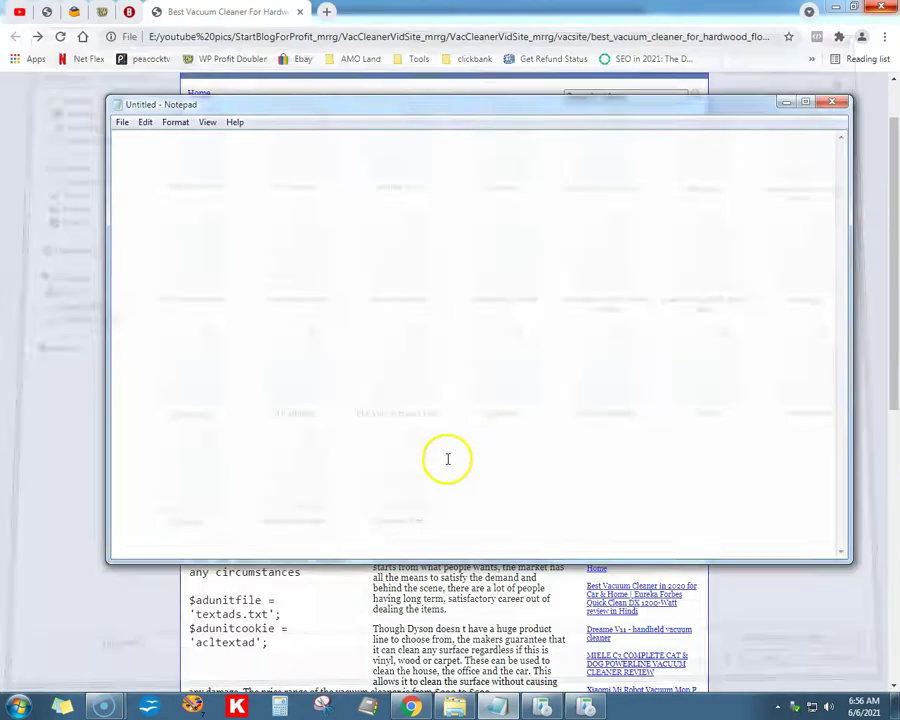
pyautogui.click(826, 104)
# Return to the vacsite folder, search it again for .txt files and reopen textads.
pyautogui.click(455, 706)
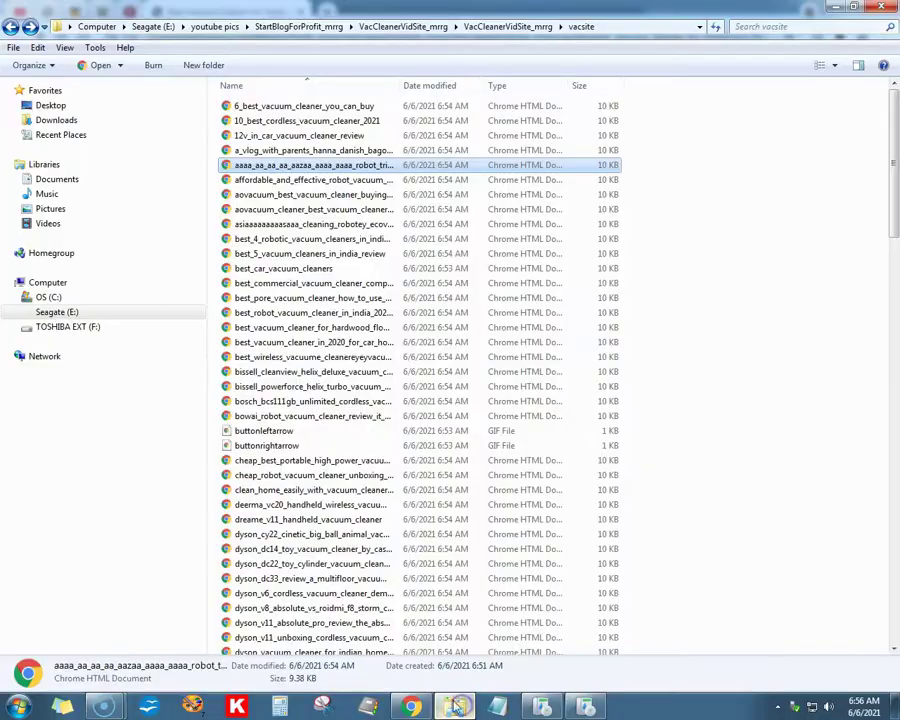
pyautogui.click(801, 26)
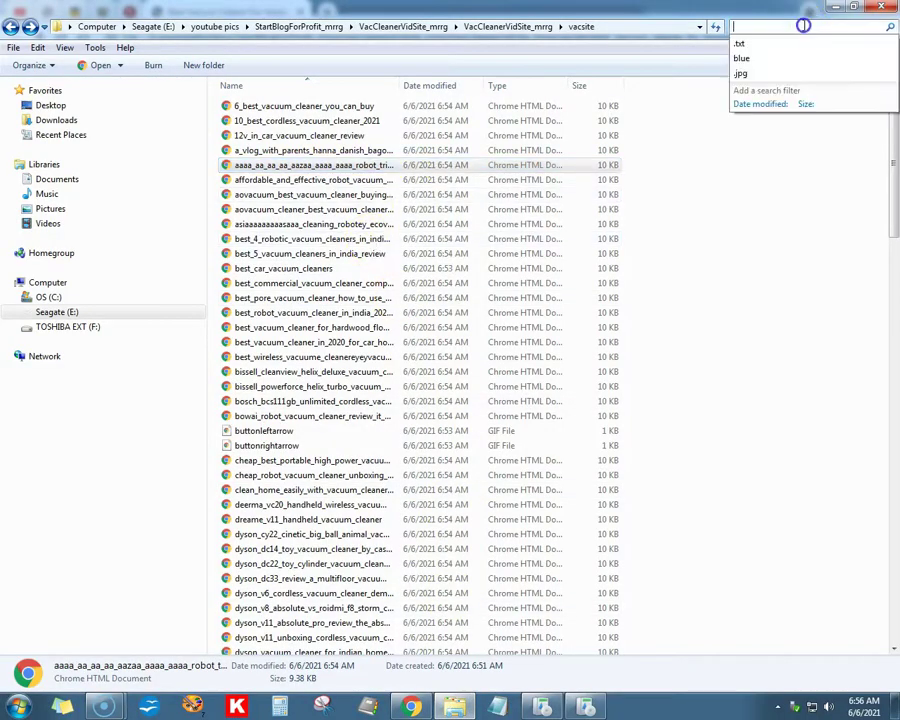
pyautogui.click(762, 54)
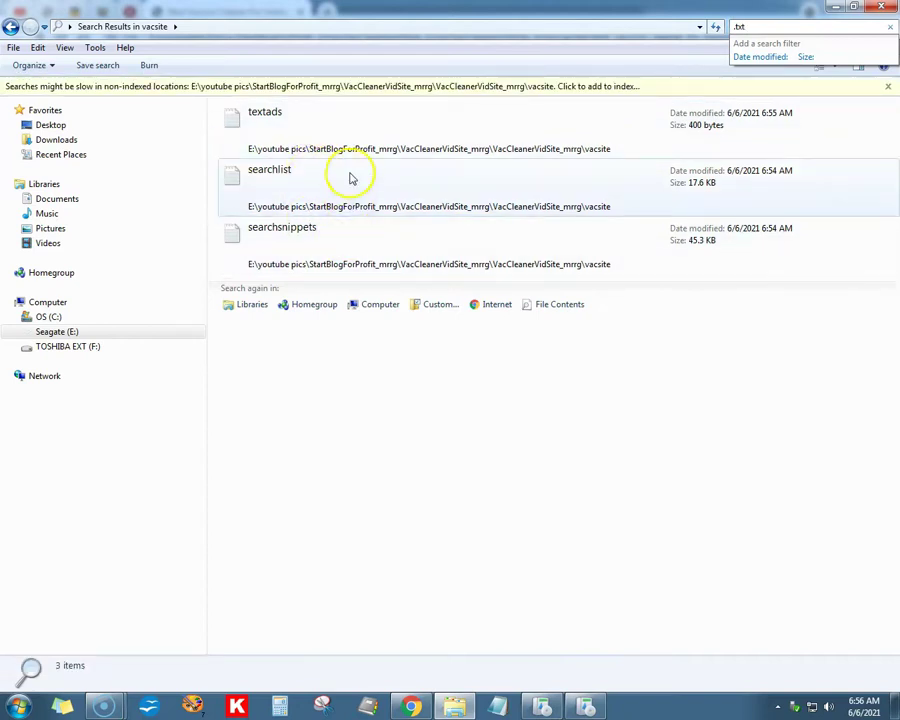
pyautogui.doubleClick(341, 134)
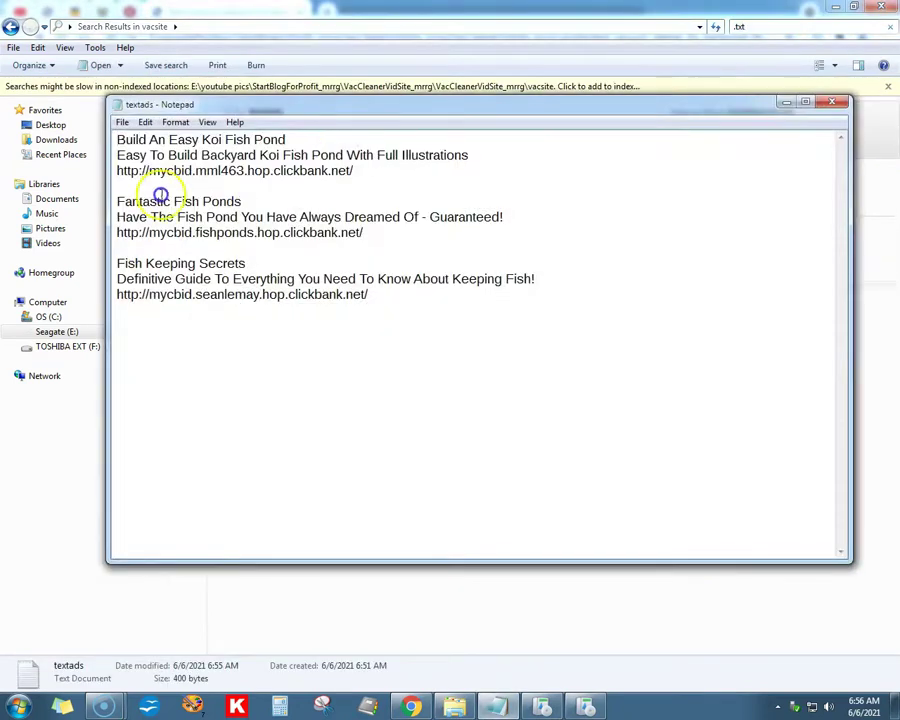
# Remove the blank lines between the three ads in the textads file, save it and close Notepad.
pyautogui.press('Delete')
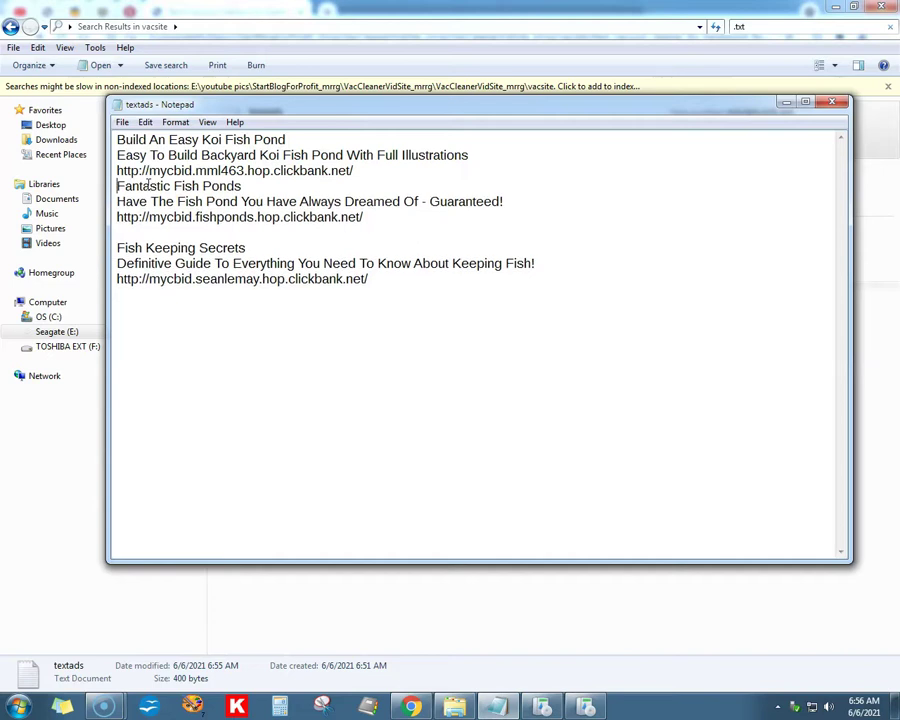
pyautogui.press('Delete')
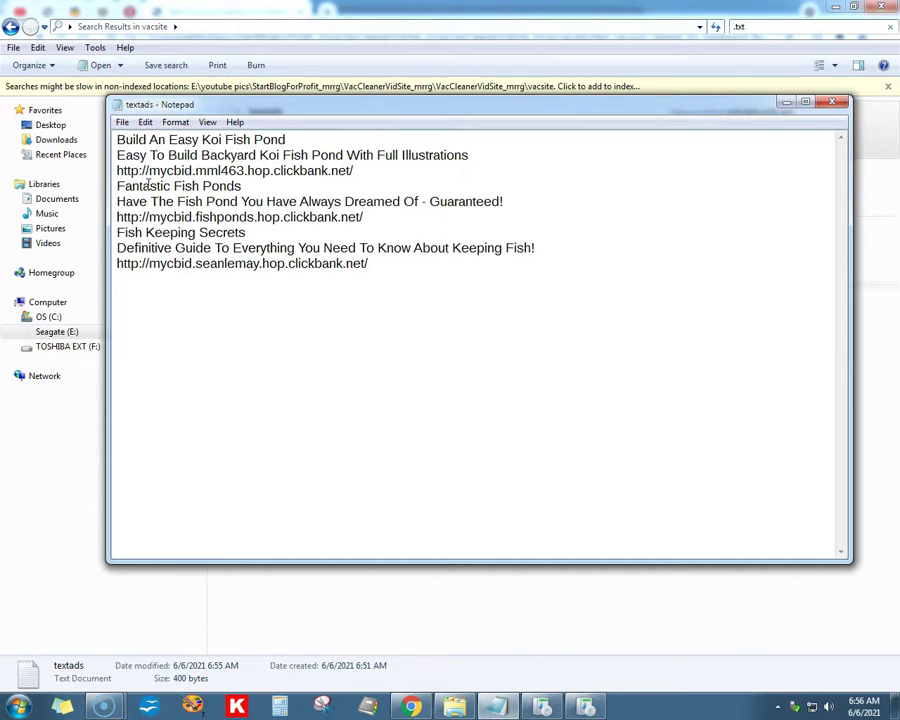
pyautogui.click(122, 122)
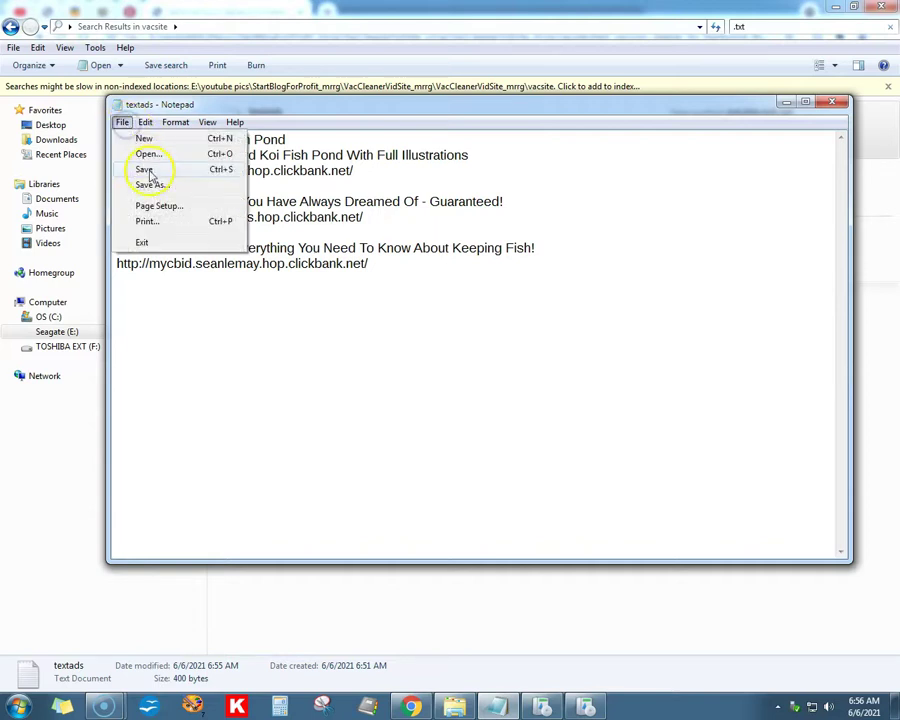
pyautogui.click(143, 169)
pyautogui.click(831, 101)
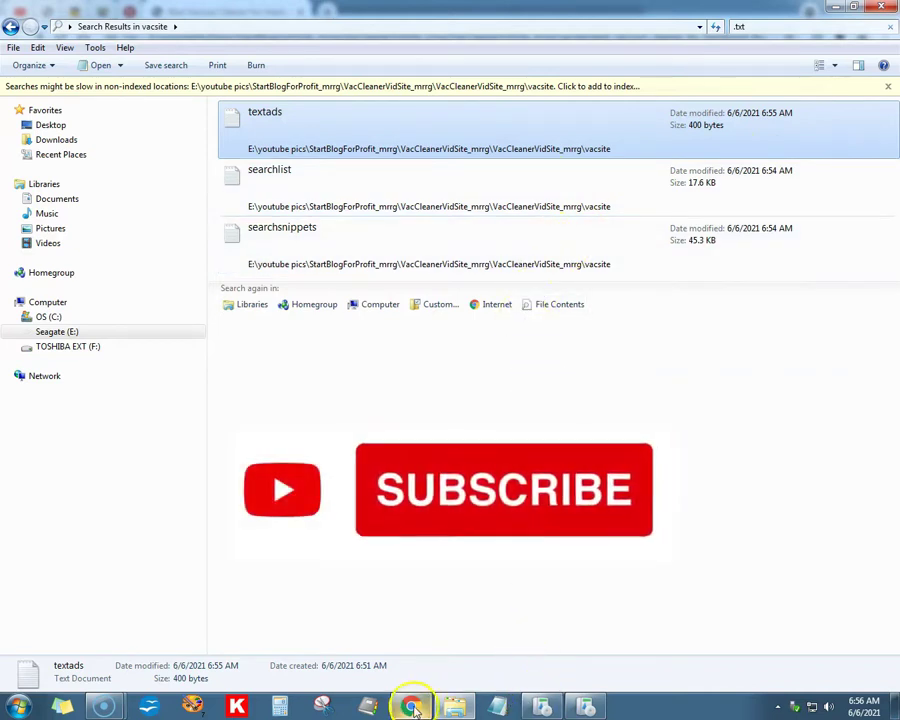
# Switch to Chrome to view the hardwood floors page, and return to the vacsite search results.
pyautogui.click(443, 707)
pyautogui.click(411, 707)
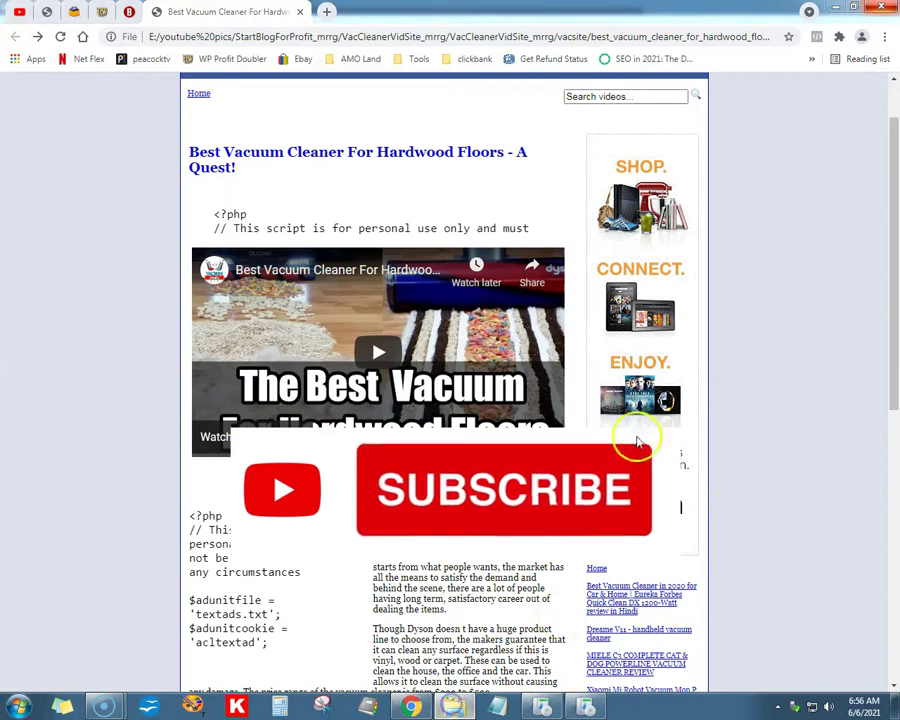
pyautogui.click(412, 705)
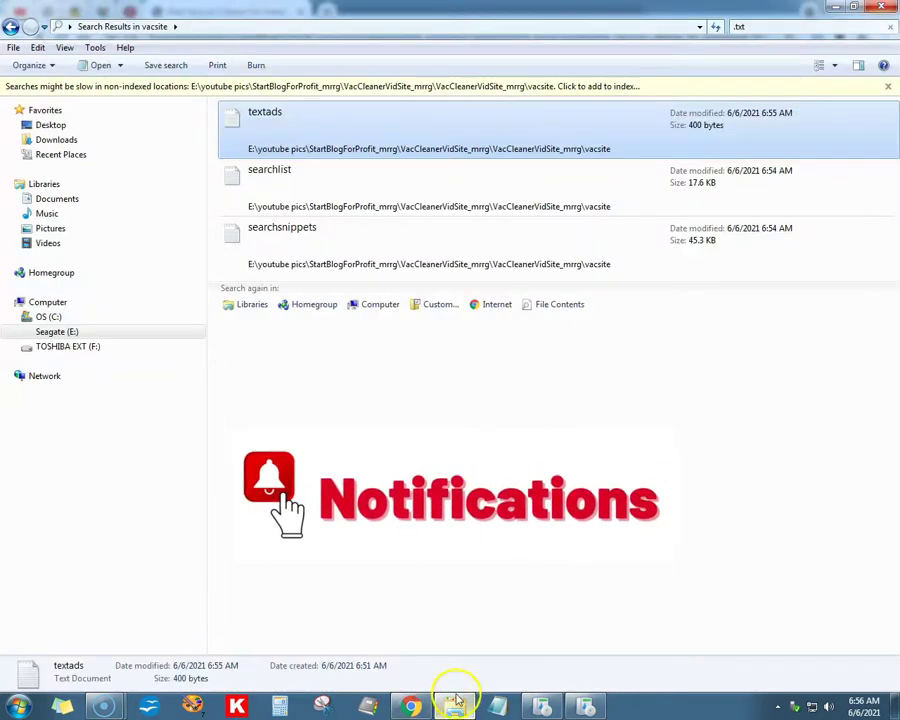
# Clear the vacsite folder search, open the 10_best_cordless_vacuum_cleaner_2021 page and inspect its text ad areas.
pyautogui.click(888, 86)
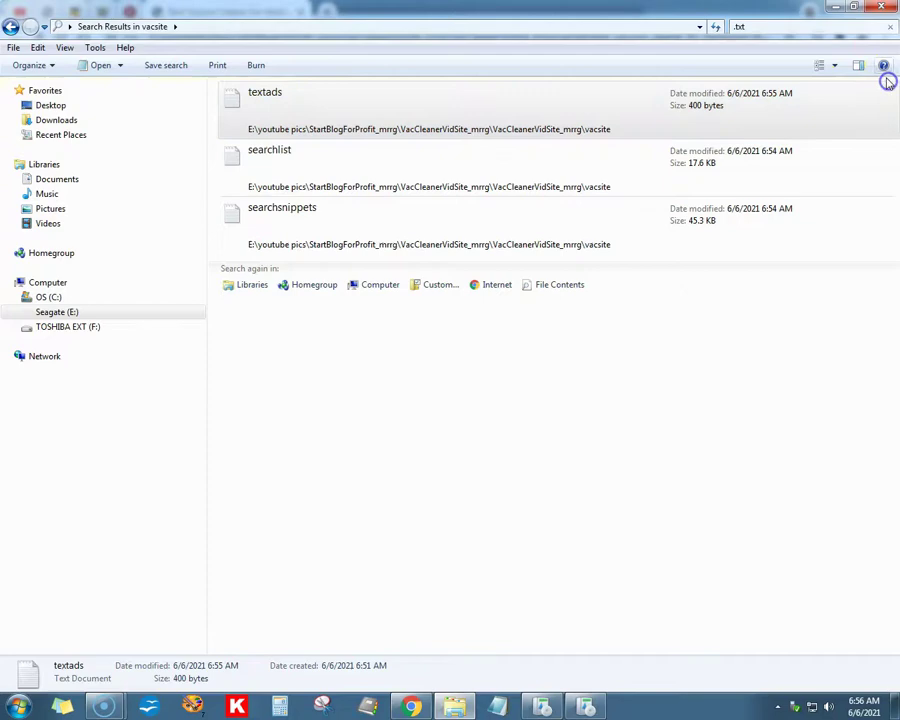
pyautogui.click(890, 27)
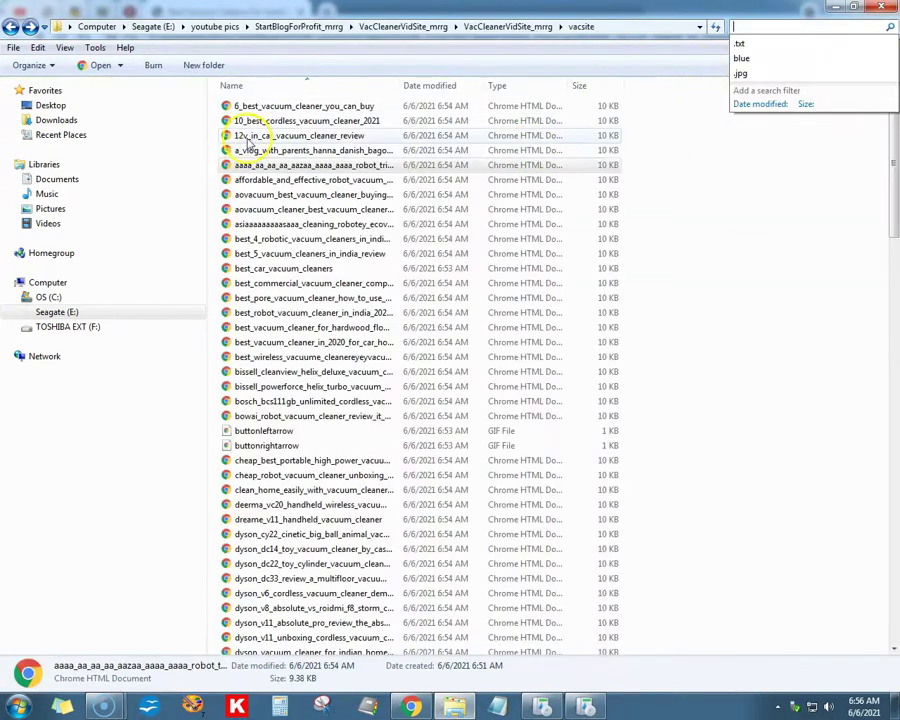
pyautogui.doubleClick(253, 120)
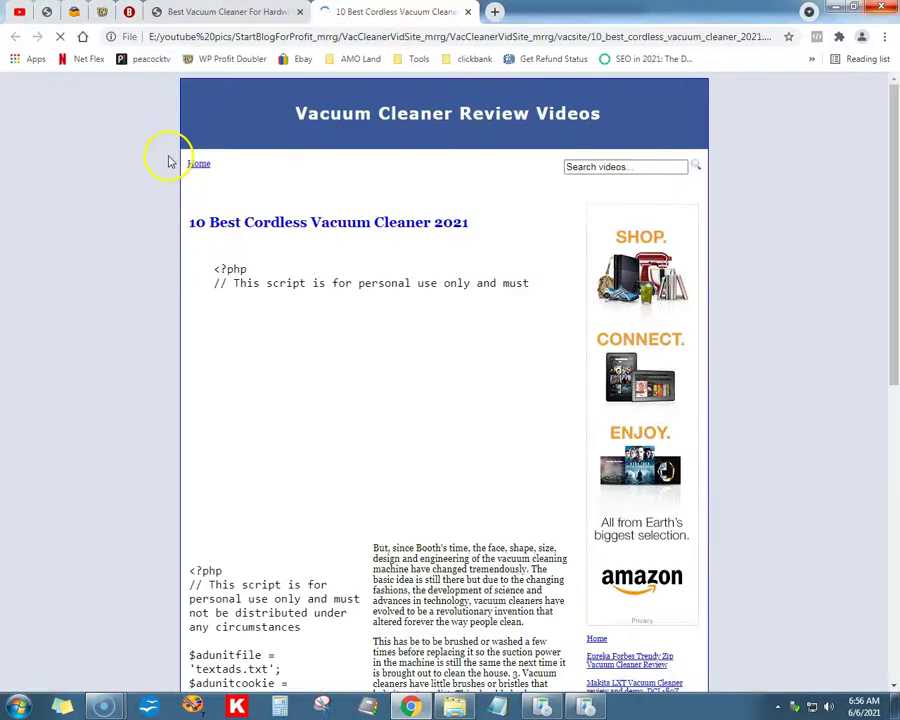
pyautogui.scroll(-2, 148, 172)
pyautogui.scroll(-2, 148, 176)
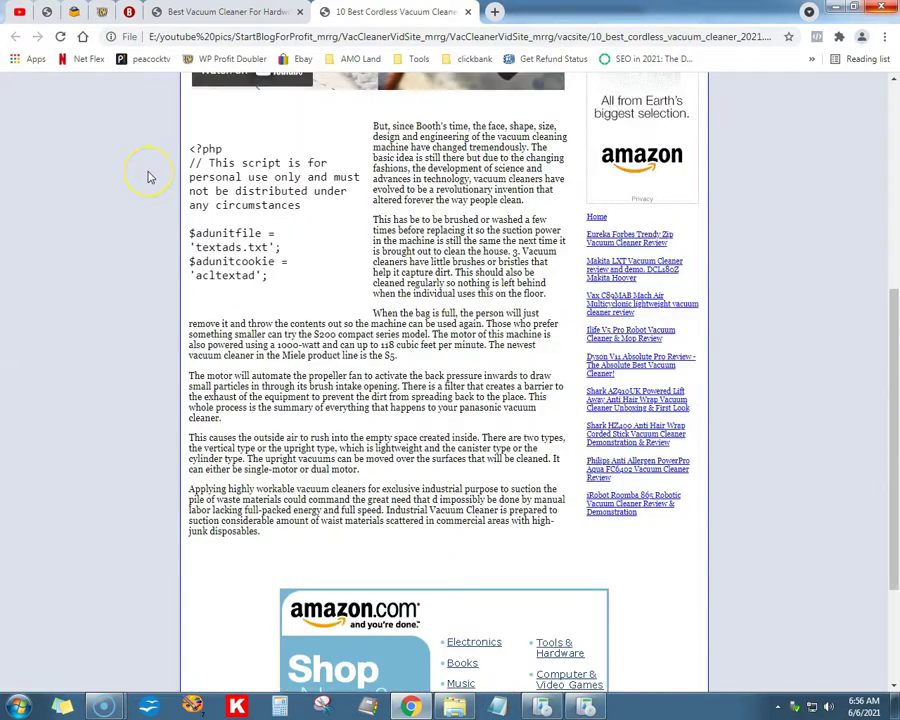
pyautogui.scroll(2, 148, 176)
pyautogui.scroll(1, 148, 176)
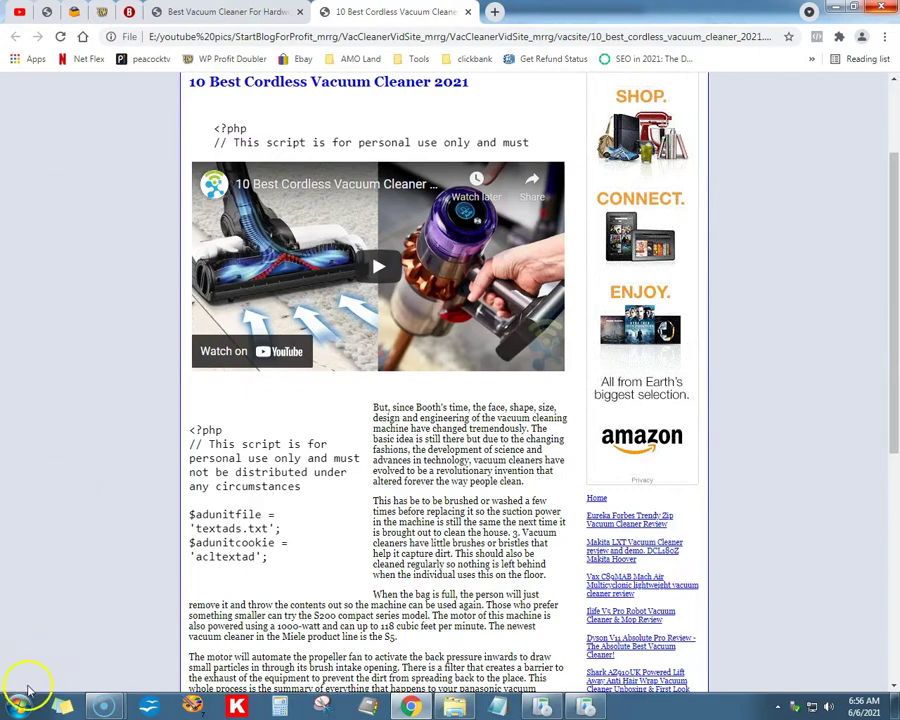
# Switch to the builder instructions and review the section on using your own text ads instead of Adsense ads.
pyautogui.click(454, 706)
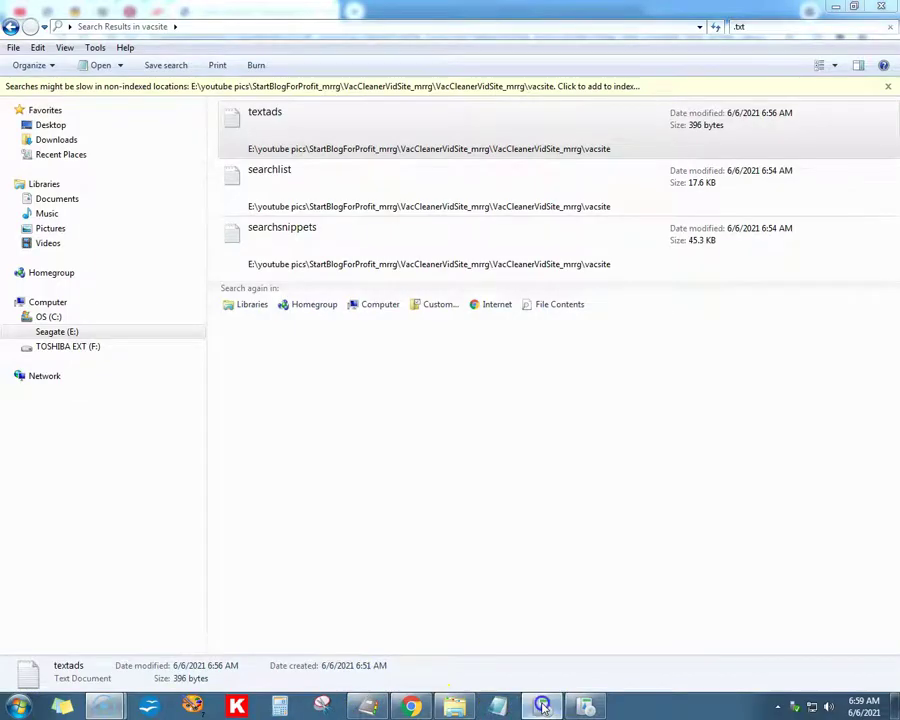
pyautogui.click(542, 706)
pyautogui.scroll(3, 481, 523)
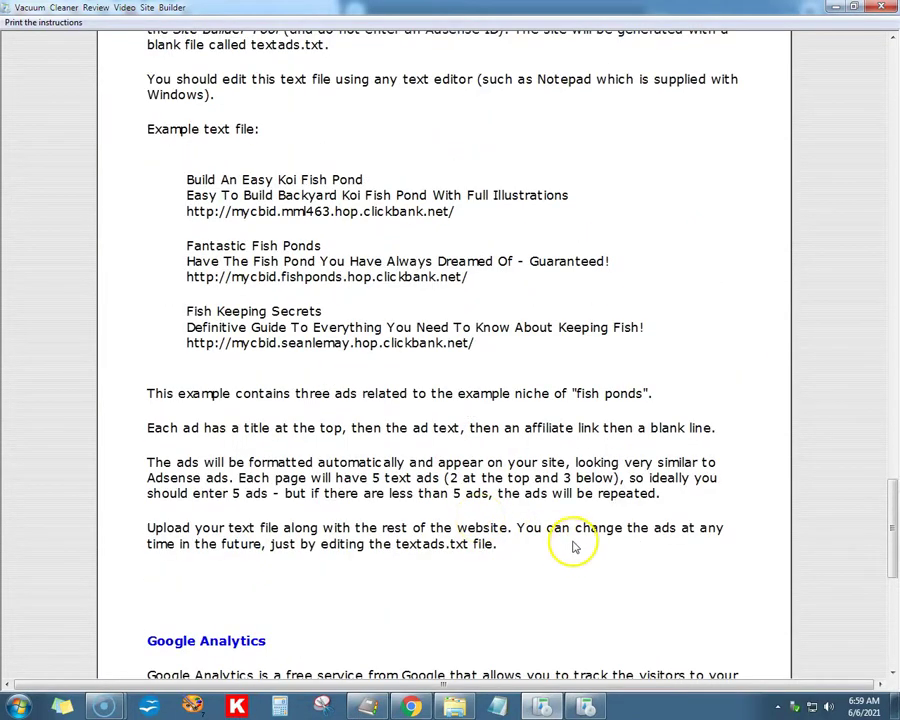
pyautogui.scroll(4, 565, 535)
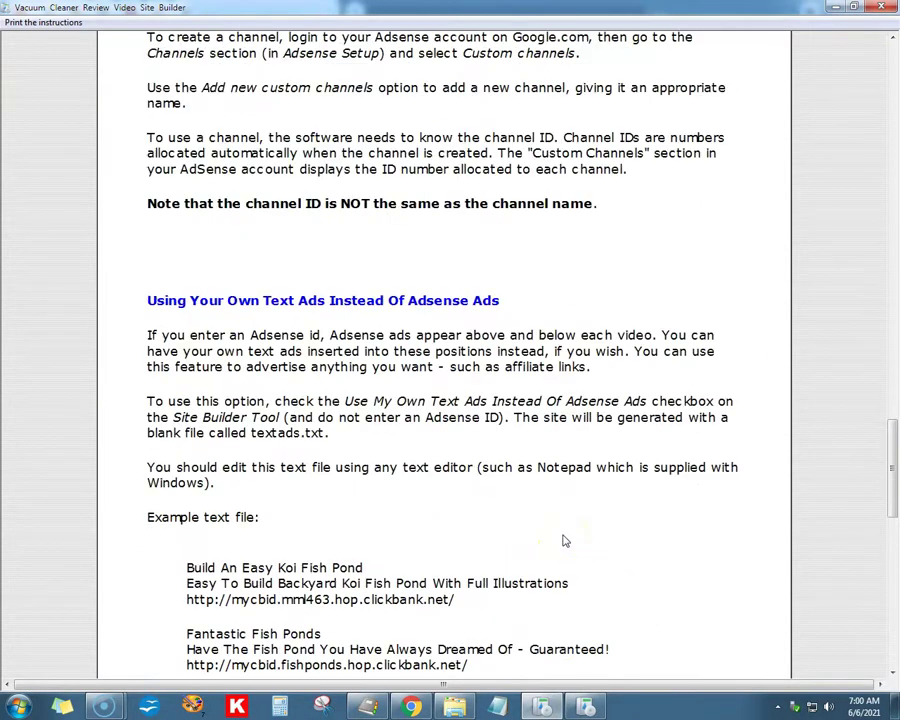
pyautogui.scroll(-2, 563, 541)
pyautogui.scroll(-2, 563, 541)
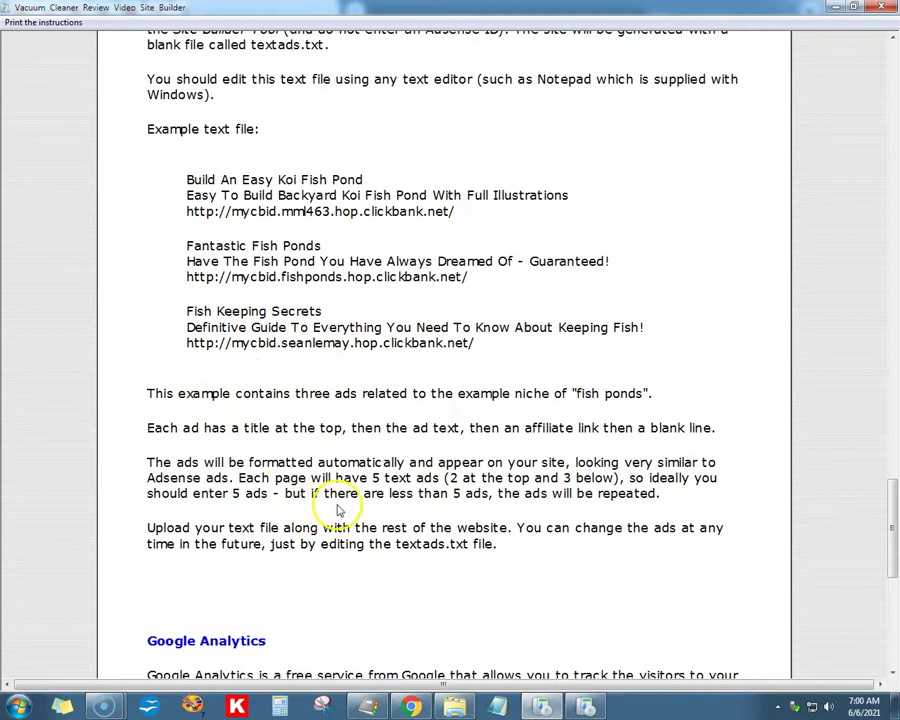
pyautogui.scroll(-1, 341, 507)
pyautogui.scroll(2, 341, 507)
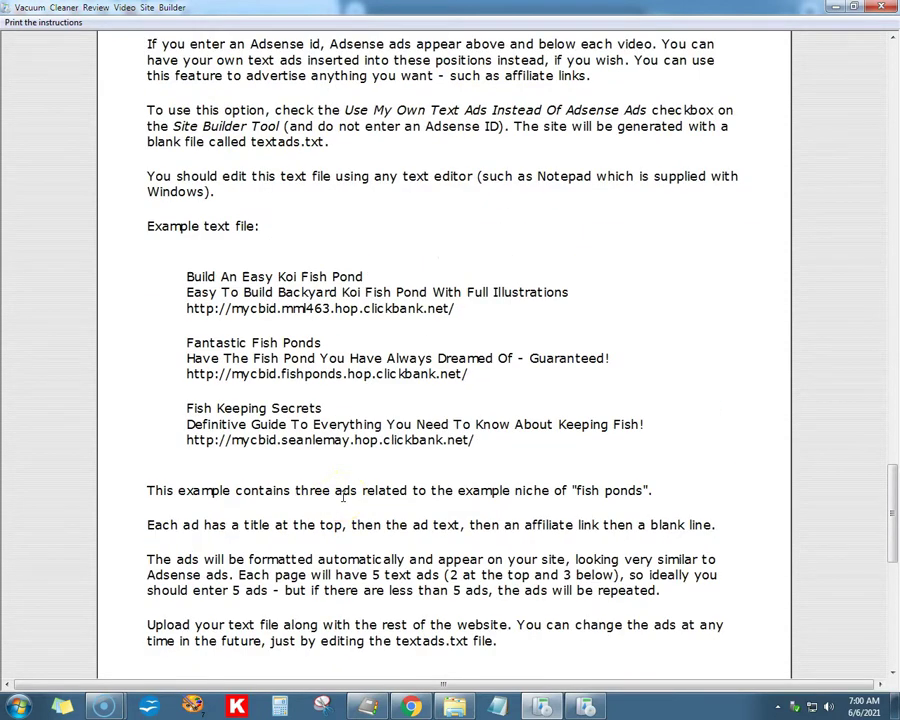
pyautogui.scroll(-2, 343, 497)
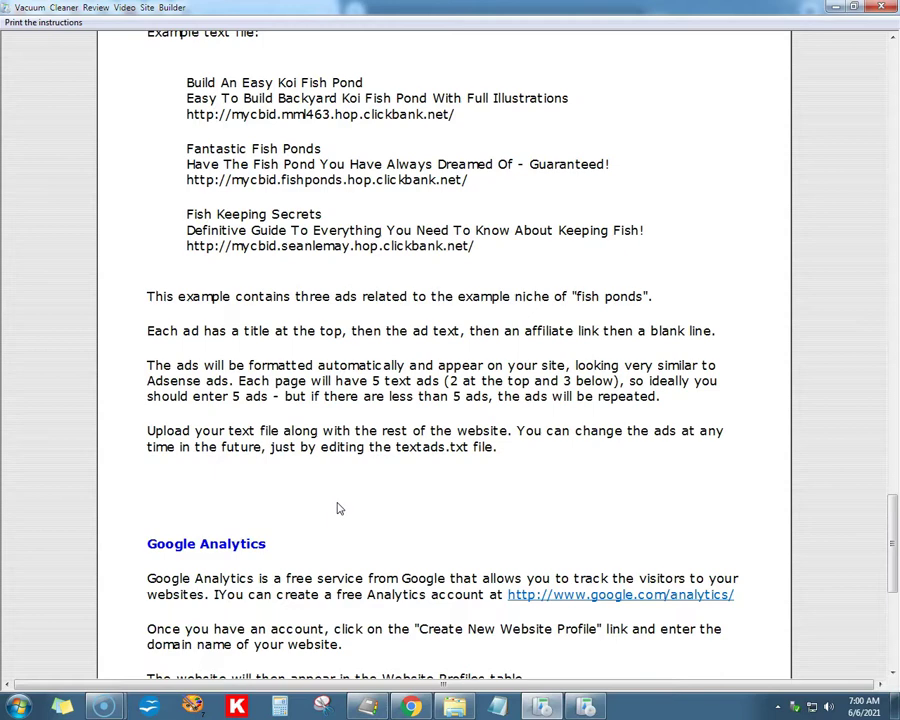
# Switch to Chrome, reload the Cheap & Best Portable High Power page, inspect its text ad areas and close it.
pyautogui.click(411, 706)
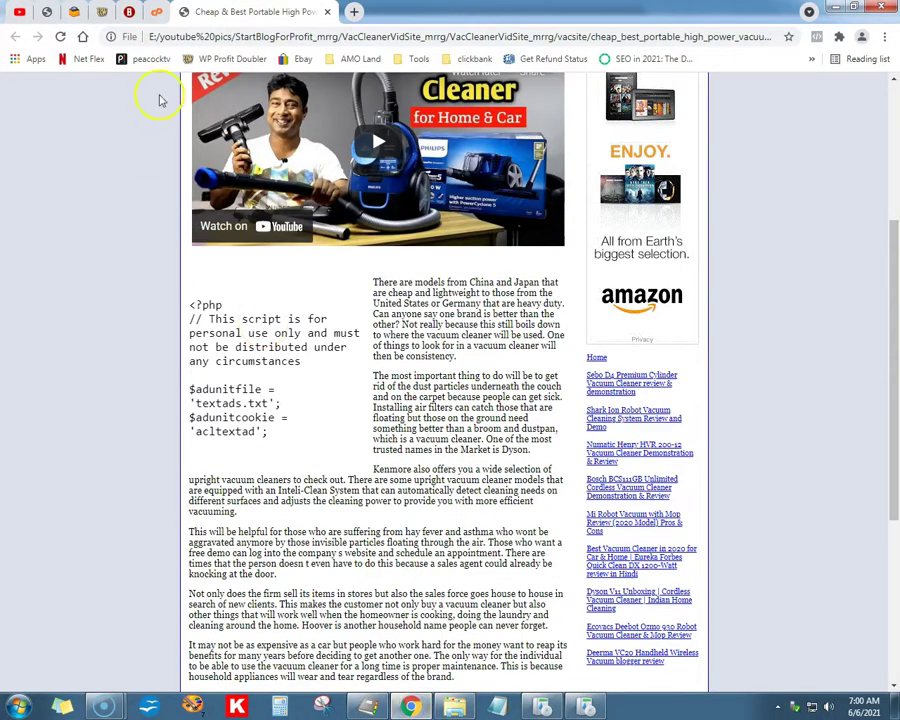
pyautogui.scroll(3, 223, 241)
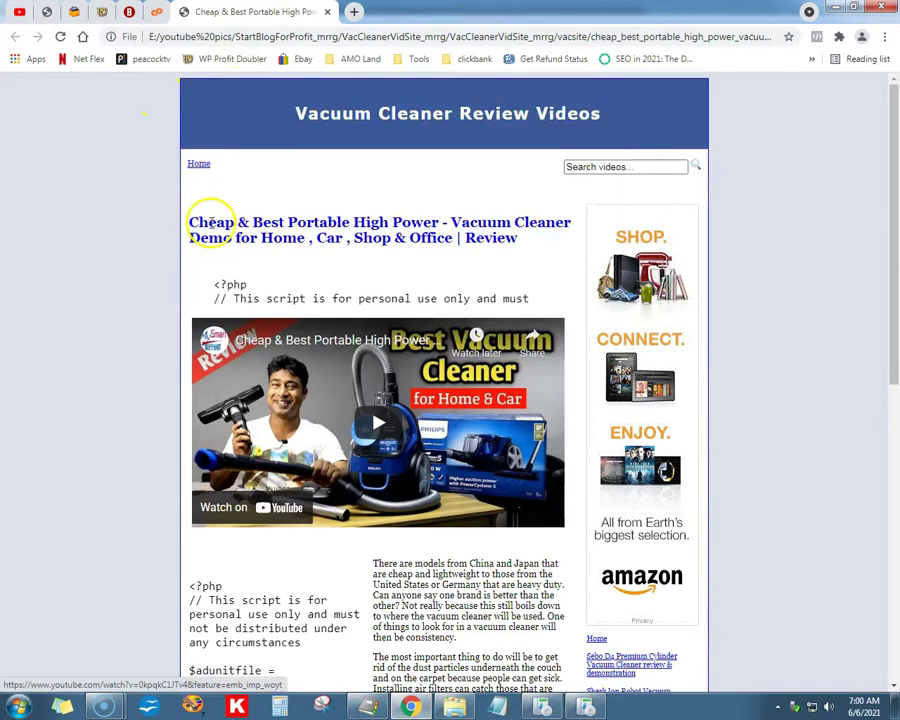
pyautogui.click(59, 38)
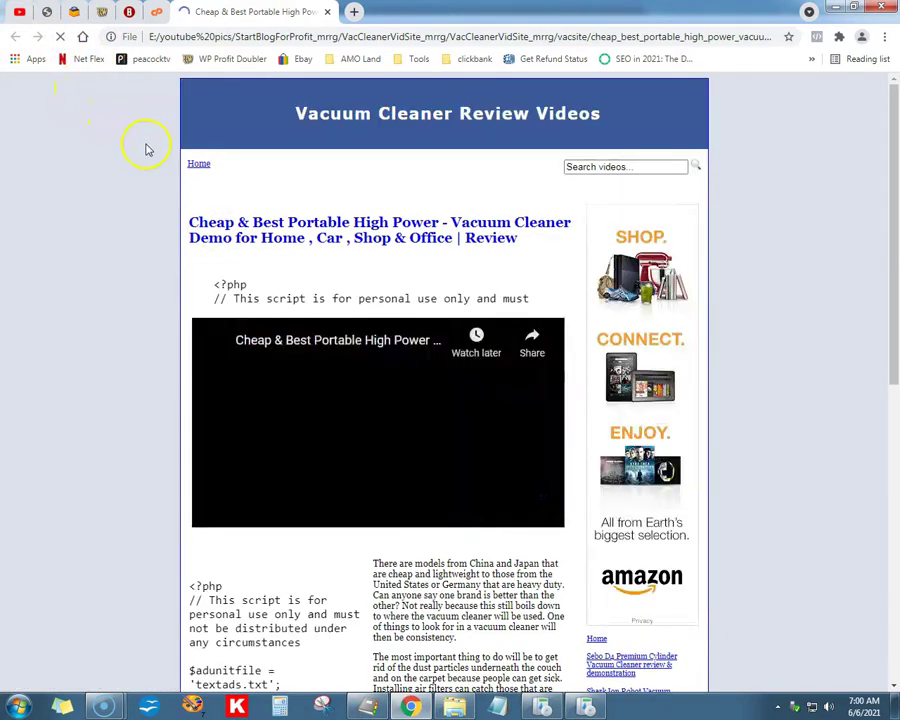
pyautogui.scroll(-1, 123, 225)
pyautogui.scroll(-3, 123, 225)
pyautogui.scroll(4, 124, 224)
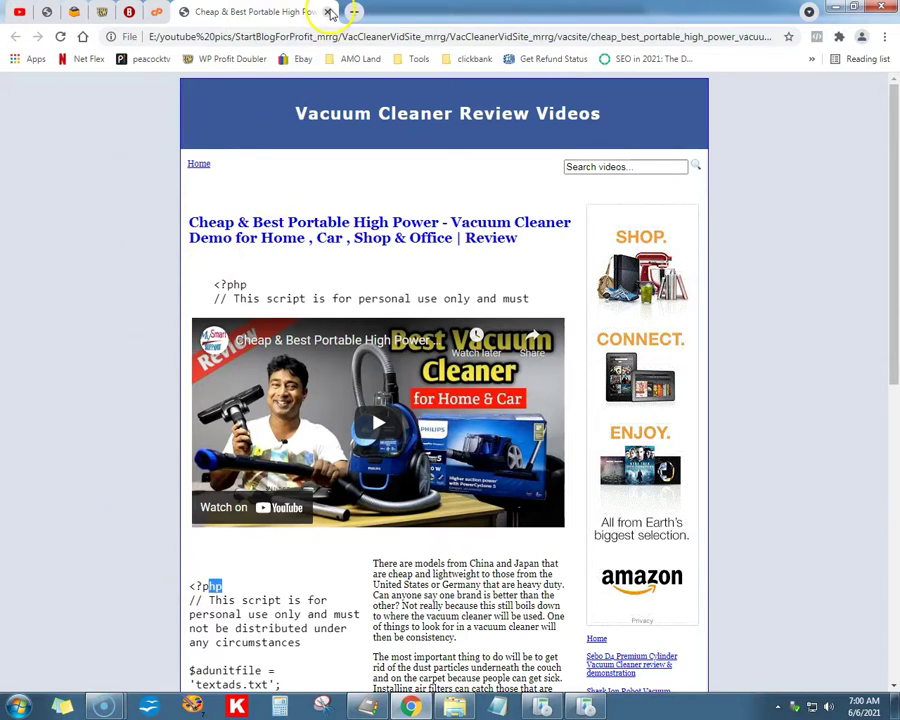
pyautogui.click(329, 12)
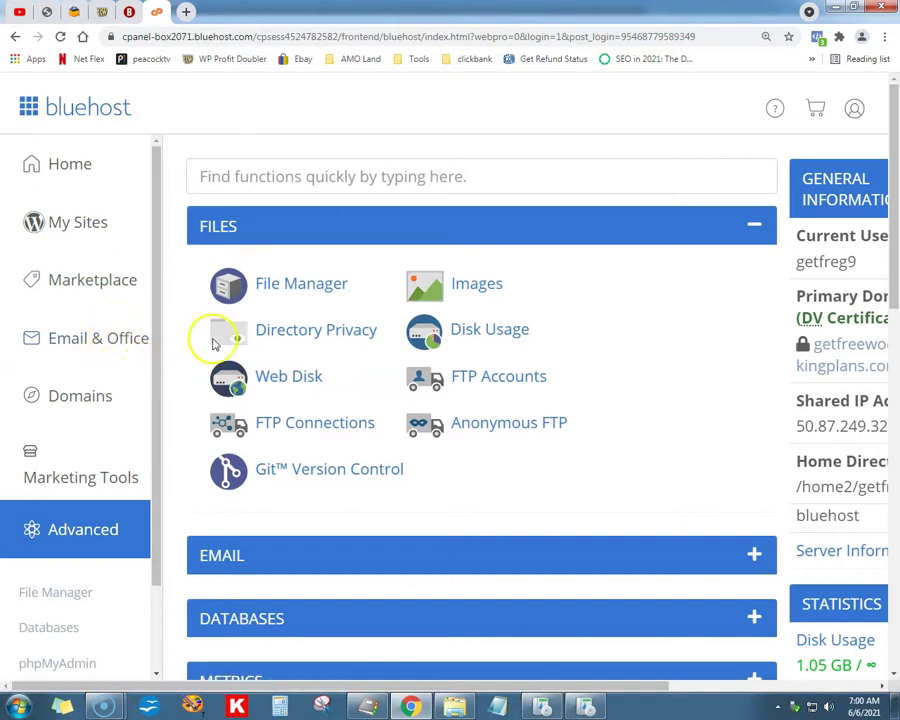
# Open the hosting File Manager, close it again and look through the sections of the bluehost control panel.
pyautogui.click(293, 286)
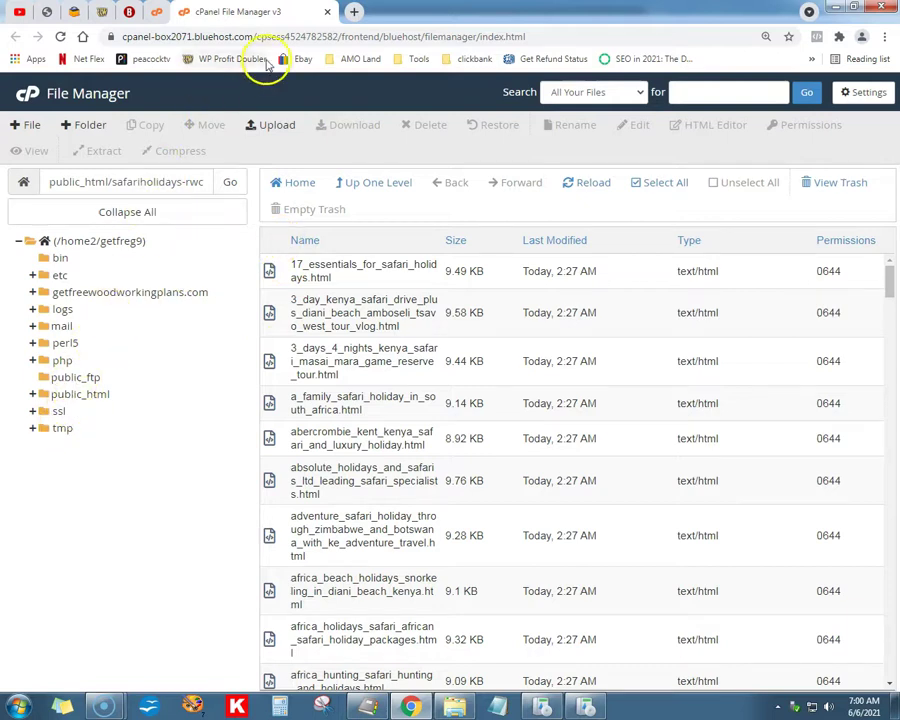
pyautogui.click(327, 14)
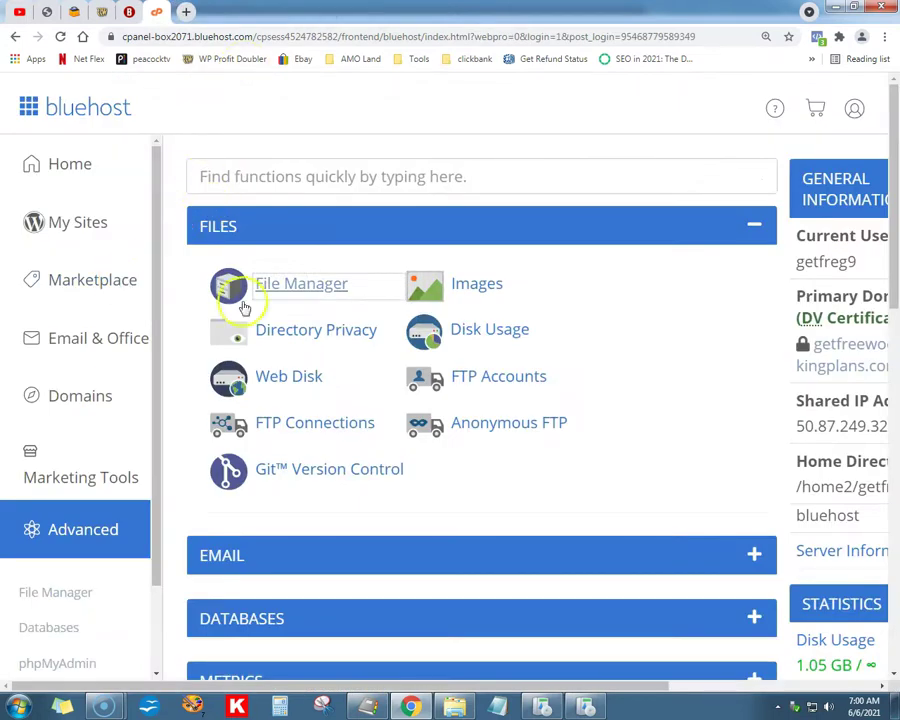
pyautogui.scroll(-1, 300, 305)
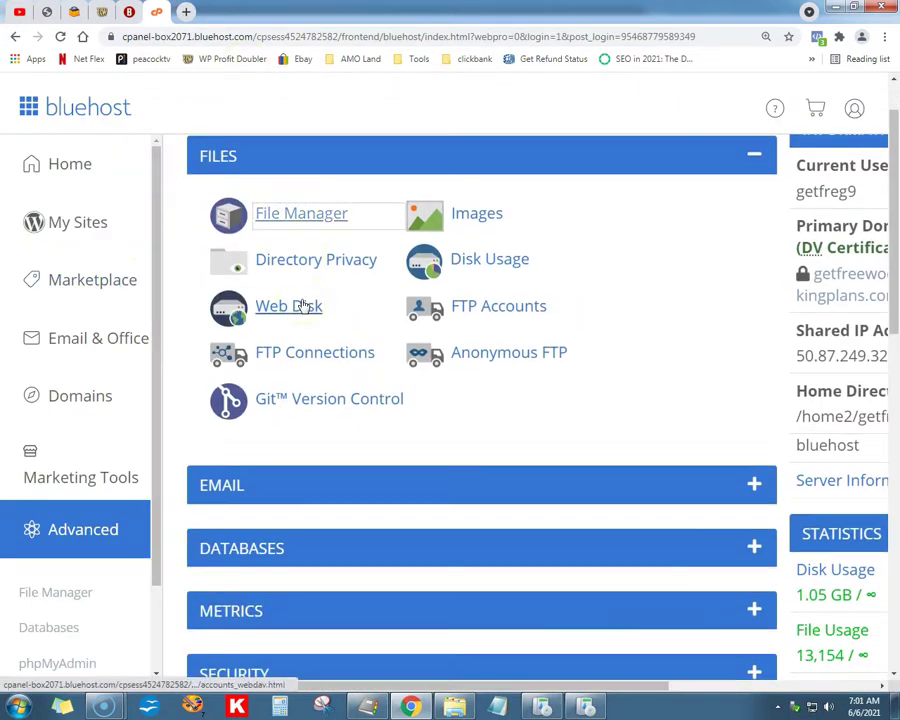
pyautogui.scroll(-5, 302, 306)
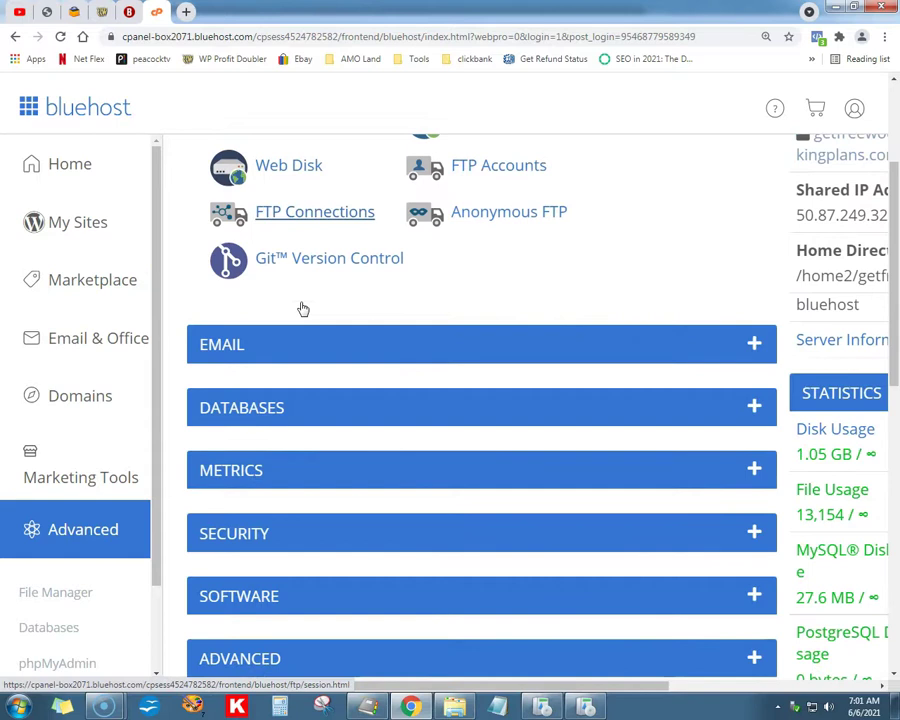
pyautogui.scroll(3, 302, 306)
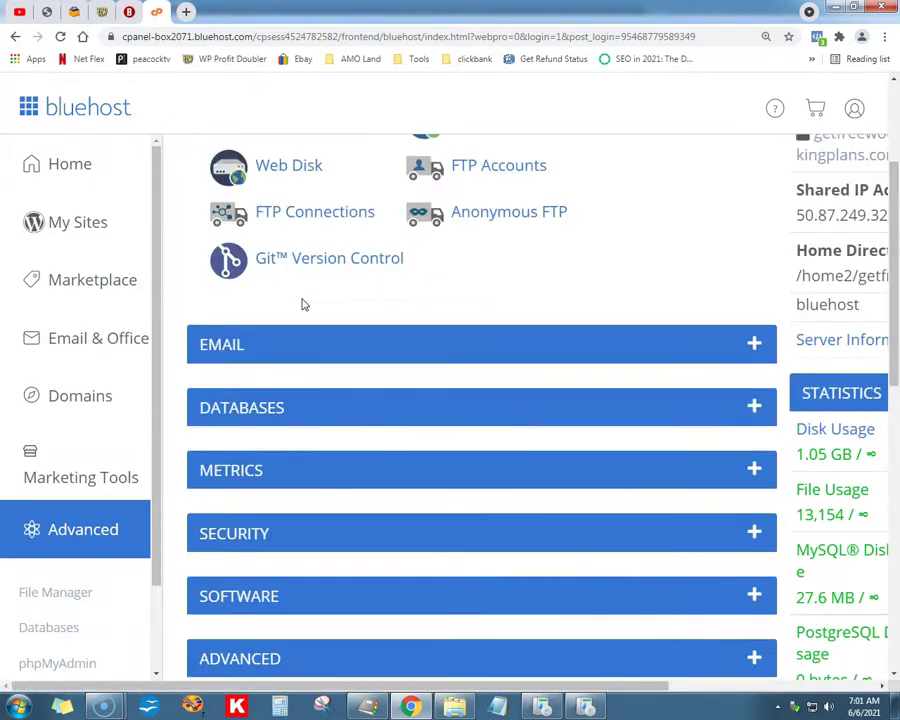
pyautogui.scroll(2, 302, 305)
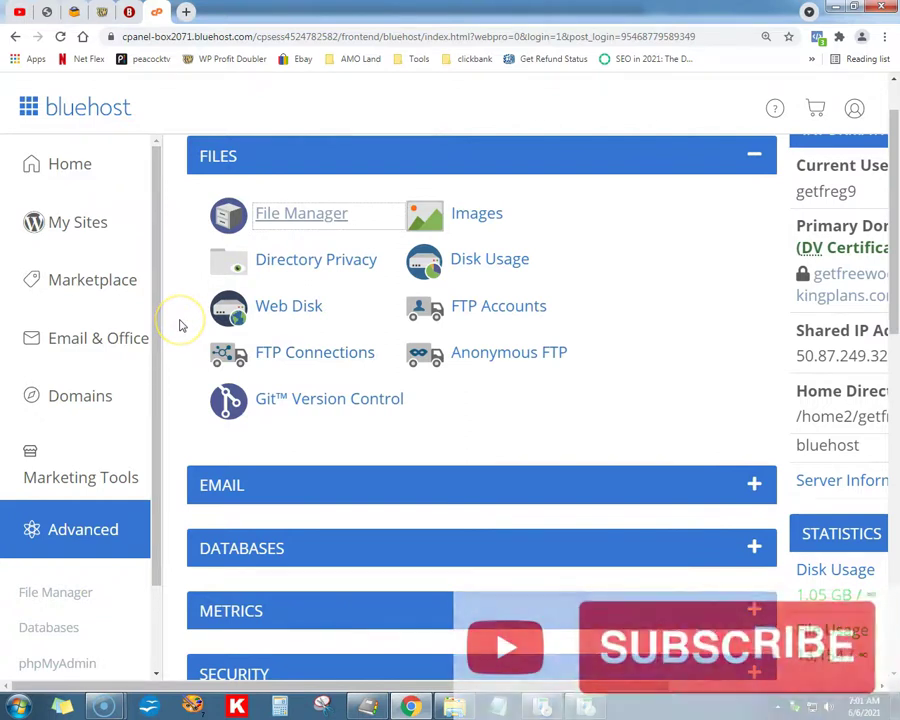
# Open the Domains page in bluehost and dismiss the page generation message of the Site Builder Tool.
pyautogui.click(74, 401)
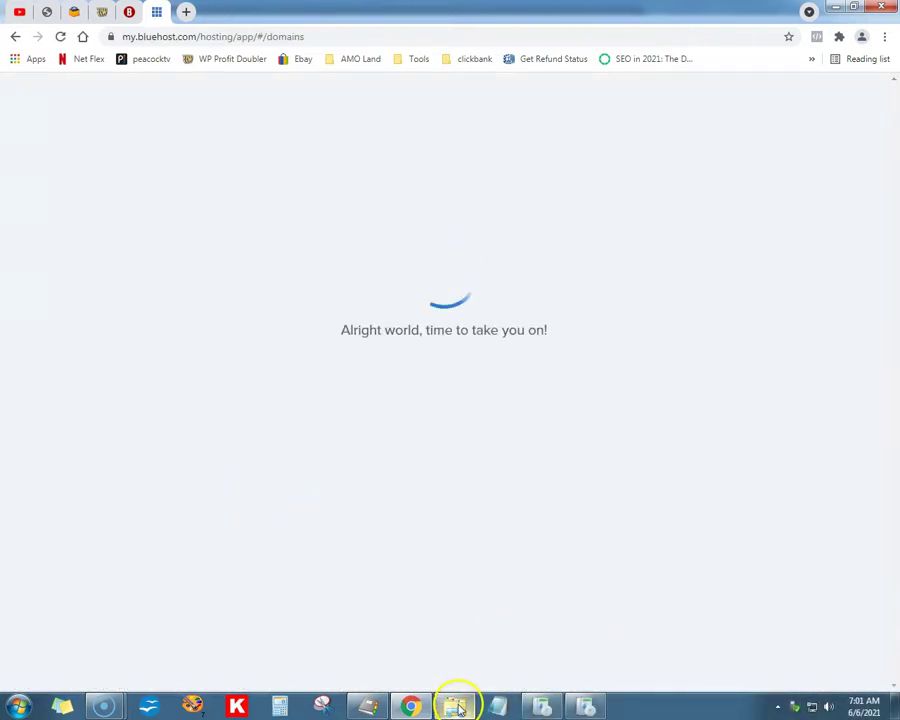
pyautogui.moveTo(460, 709)
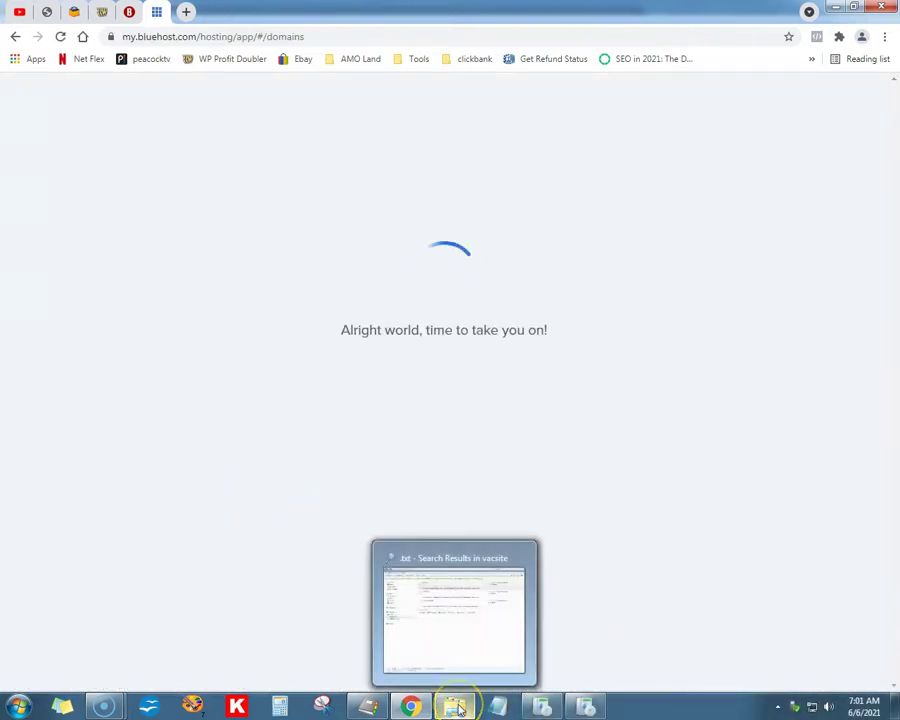
pyautogui.click(584, 707)
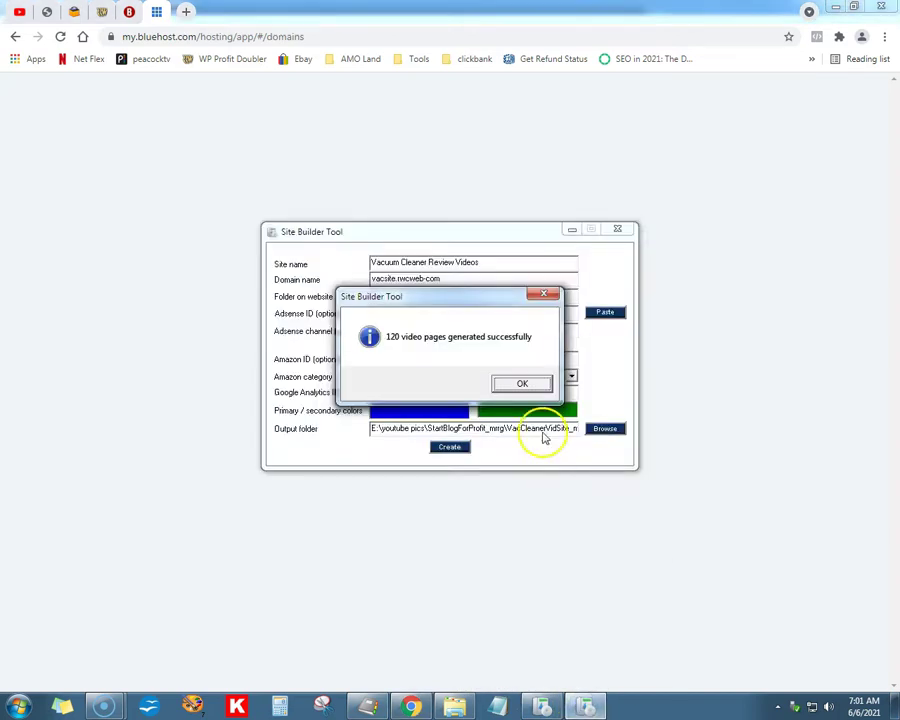
pyautogui.click(522, 384)
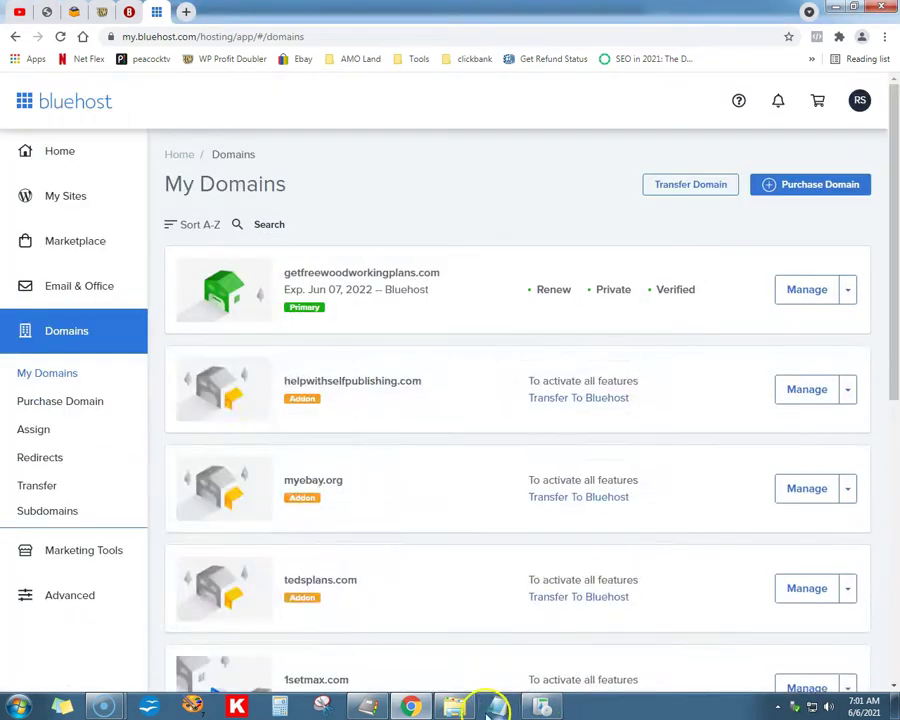
# Return to the vacsite folder, clear its search and open the 6_best_vacuum_cleaner_you_can_buy page in Chrome.
pyautogui.click(455, 707)
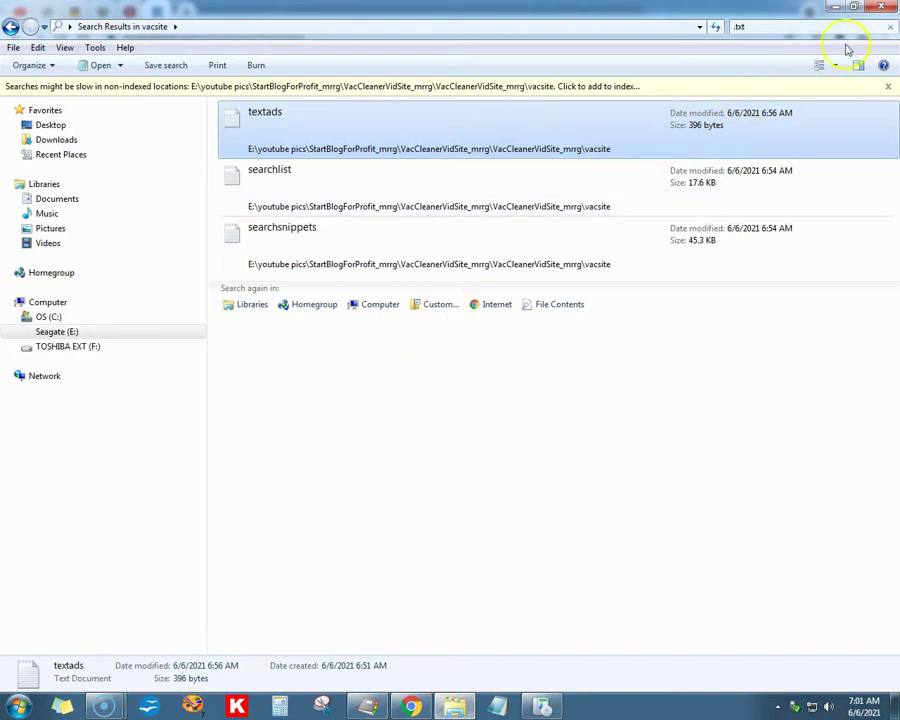
pyautogui.click(890, 28)
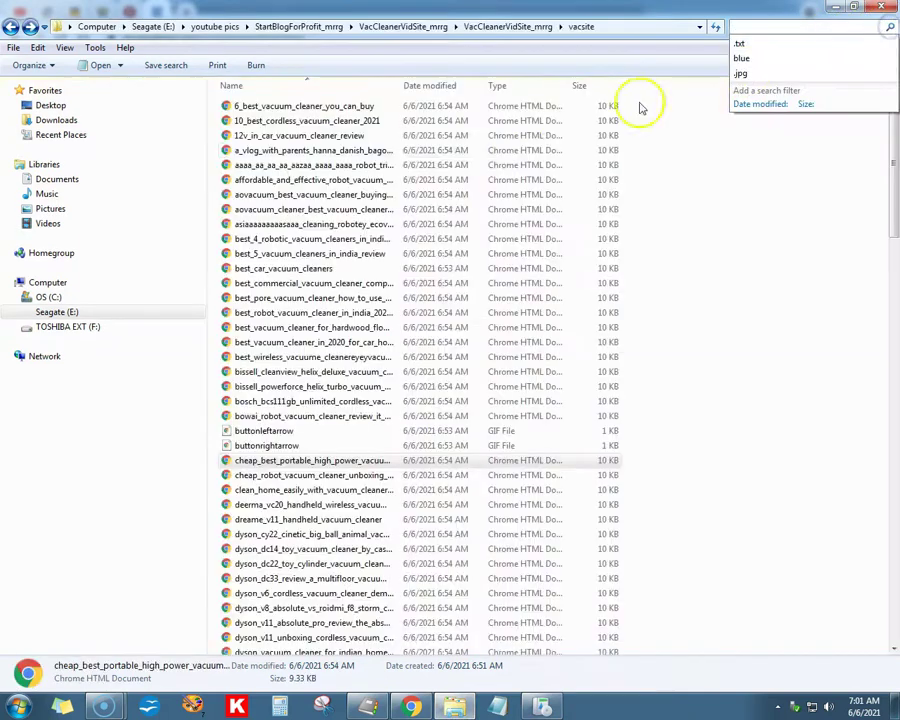
pyautogui.doubleClick(318, 107)
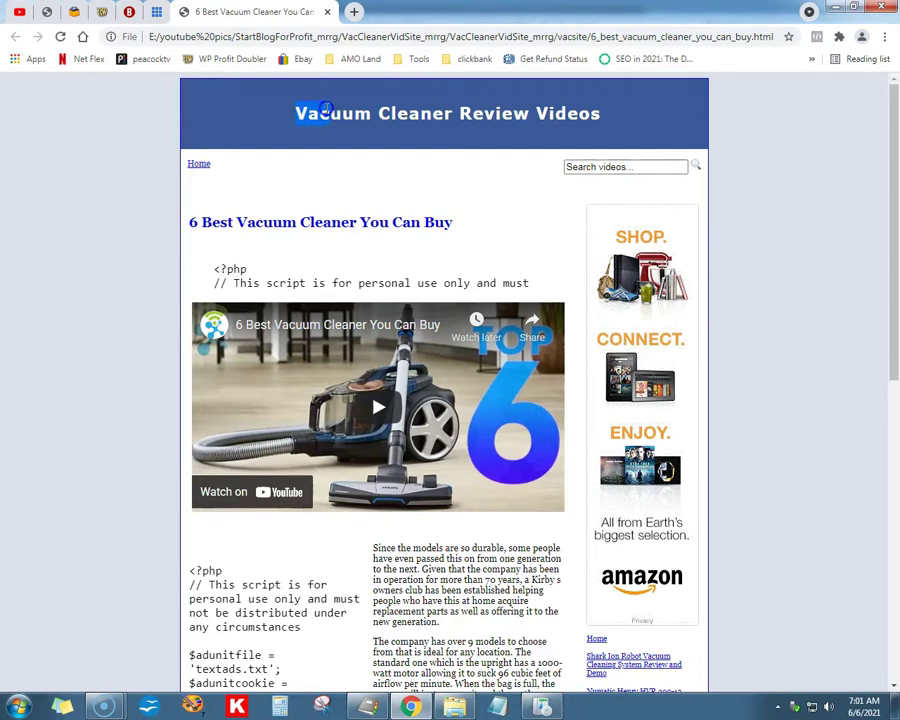
# Close the vacuum cleaner page and open the subdomain management for rwcweb.com from the bluehost domain list.
pyautogui.click(326, 12)
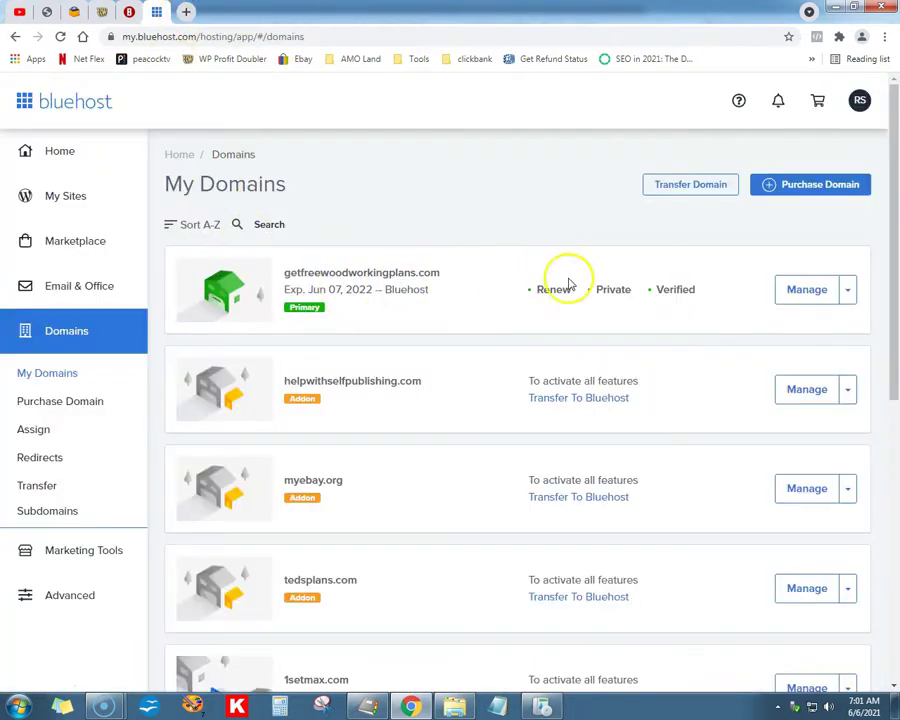
pyautogui.scroll(-1, 600, 304)
pyautogui.scroll(-4, 869, 447)
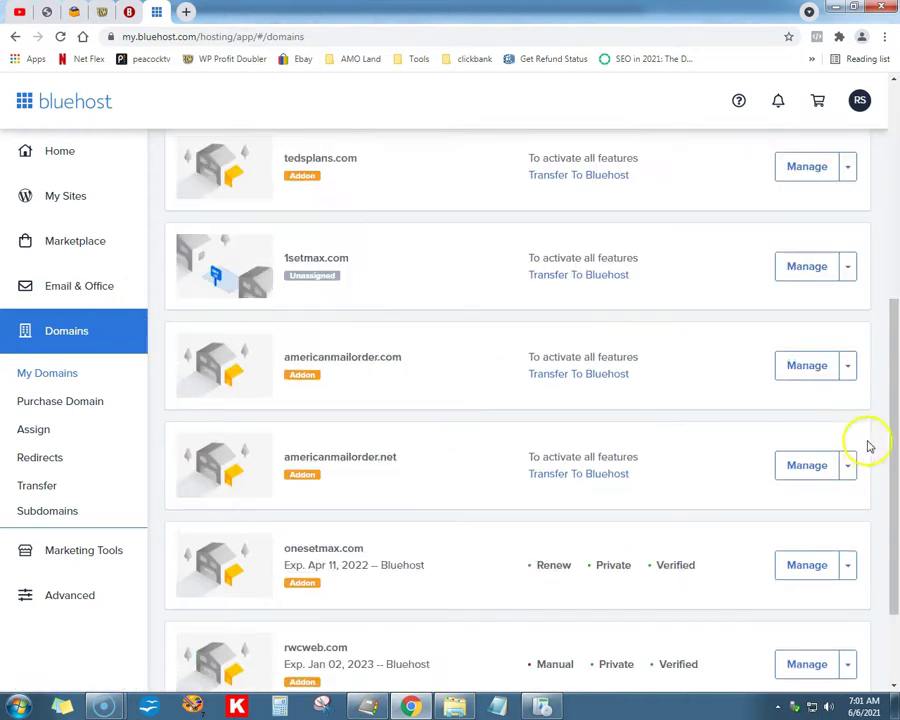
pyautogui.scroll(-3, 854, 436)
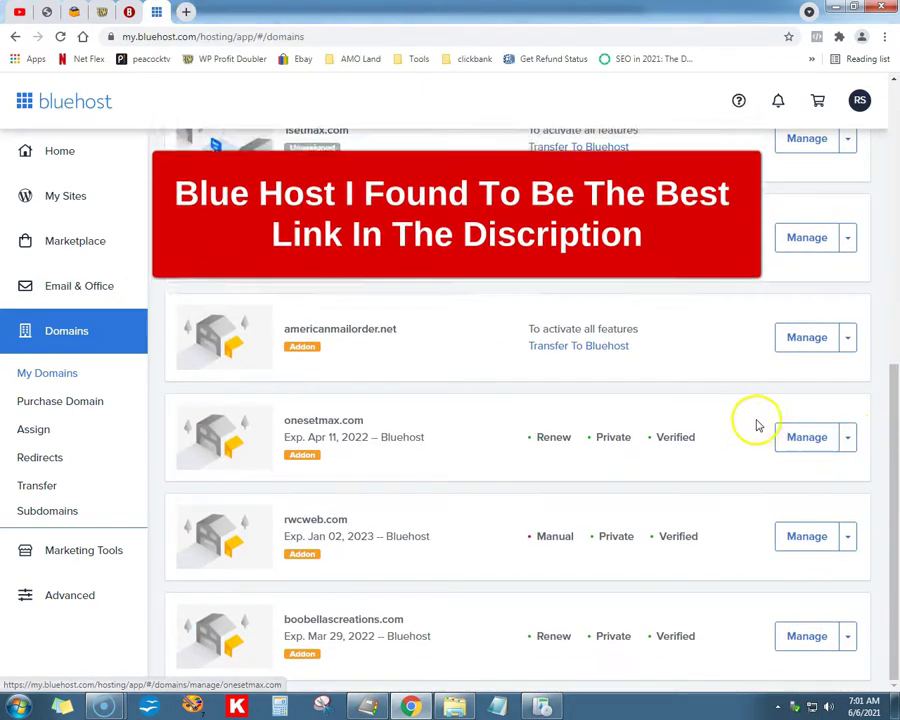
pyautogui.click(848, 537)
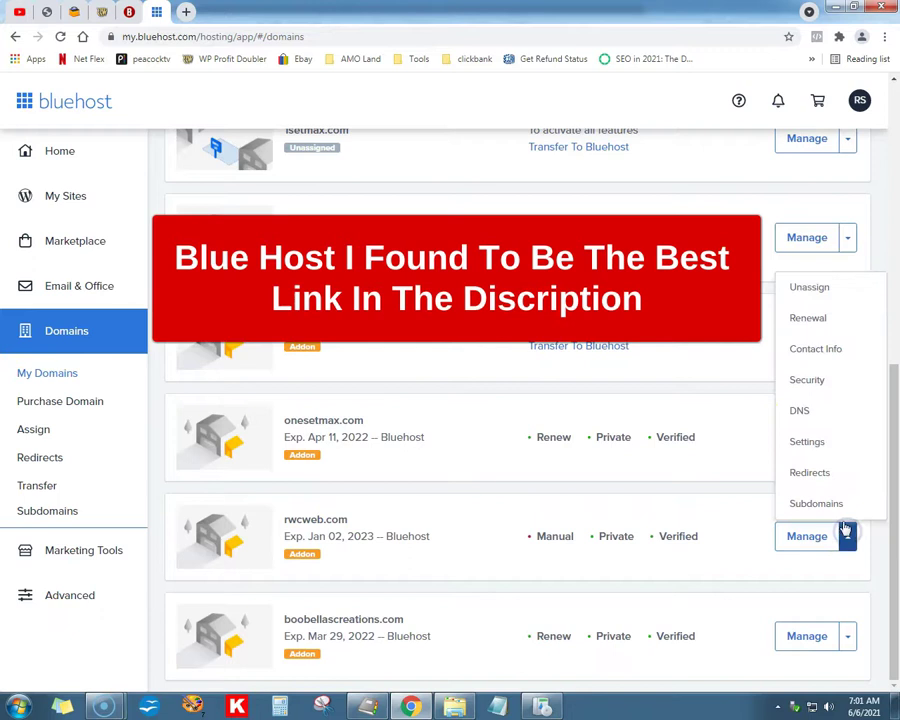
pyautogui.click(826, 500)
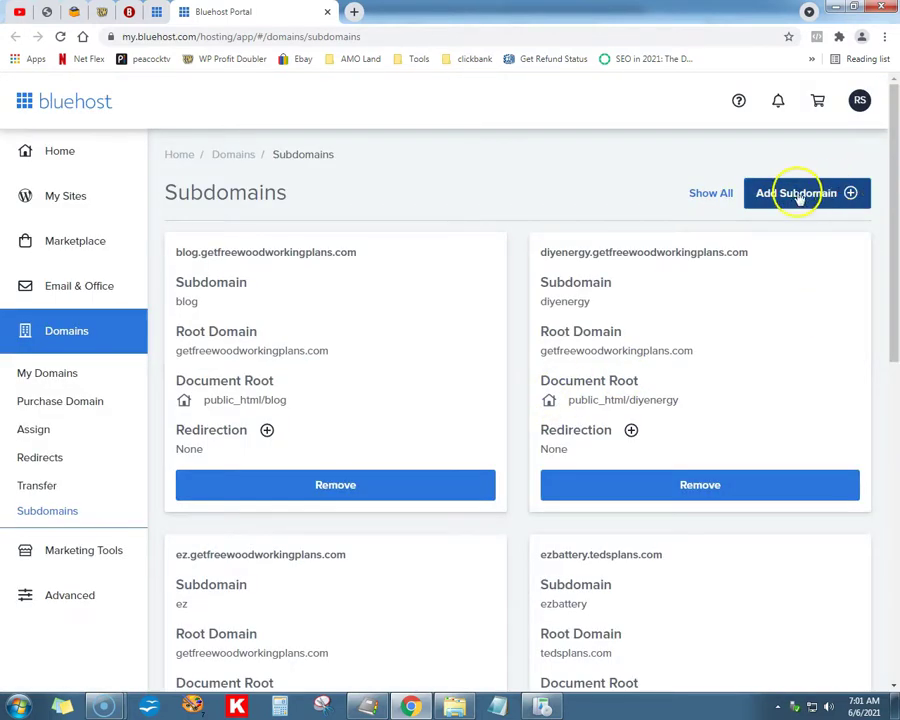
# Add the subdomain vacsite to rwcweb.com with the home folder left blank, and dismiss the notification.
pyautogui.click(767, 195)
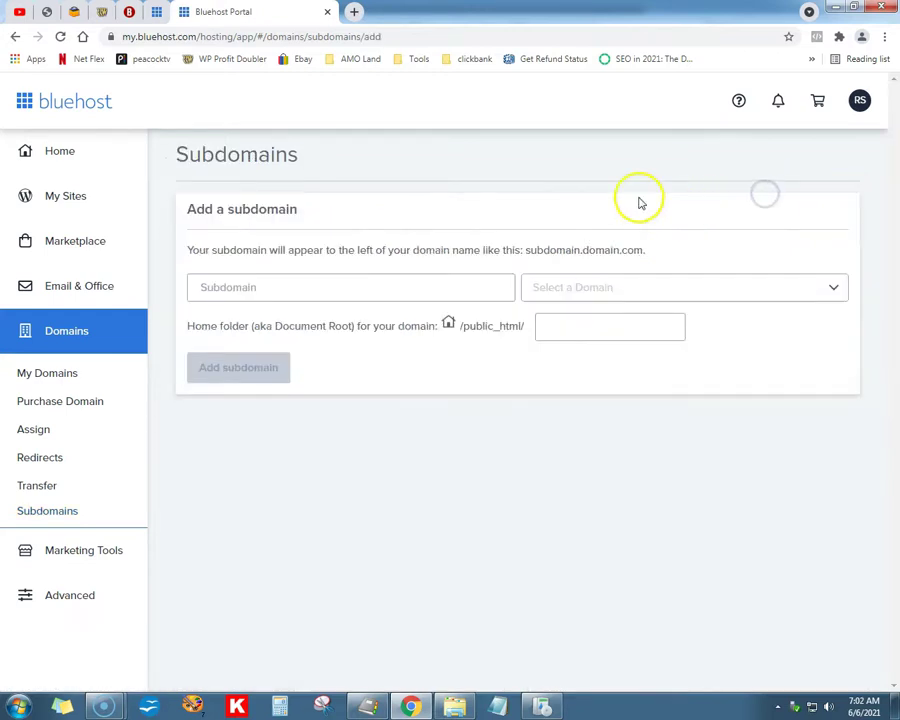
pyautogui.click(405, 287)
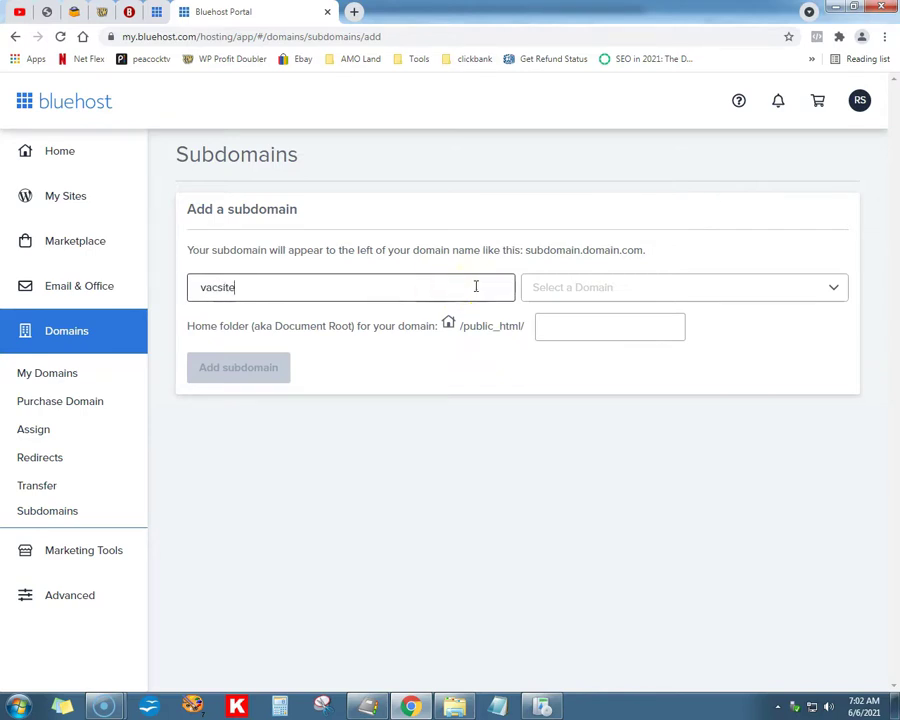
pyautogui.click(564, 287)
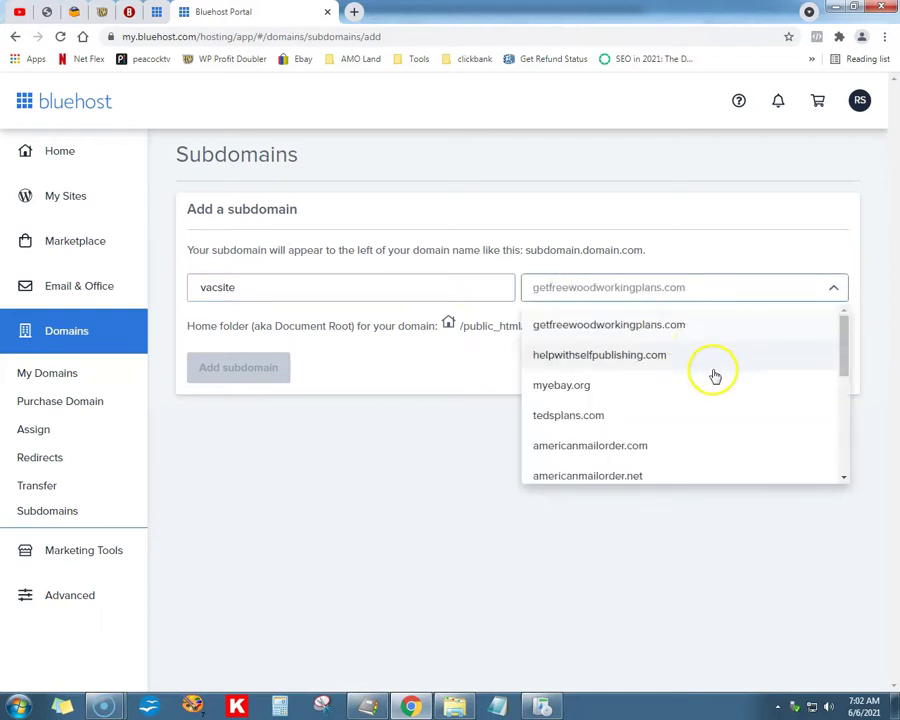
pyautogui.scroll(-3, 716, 384)
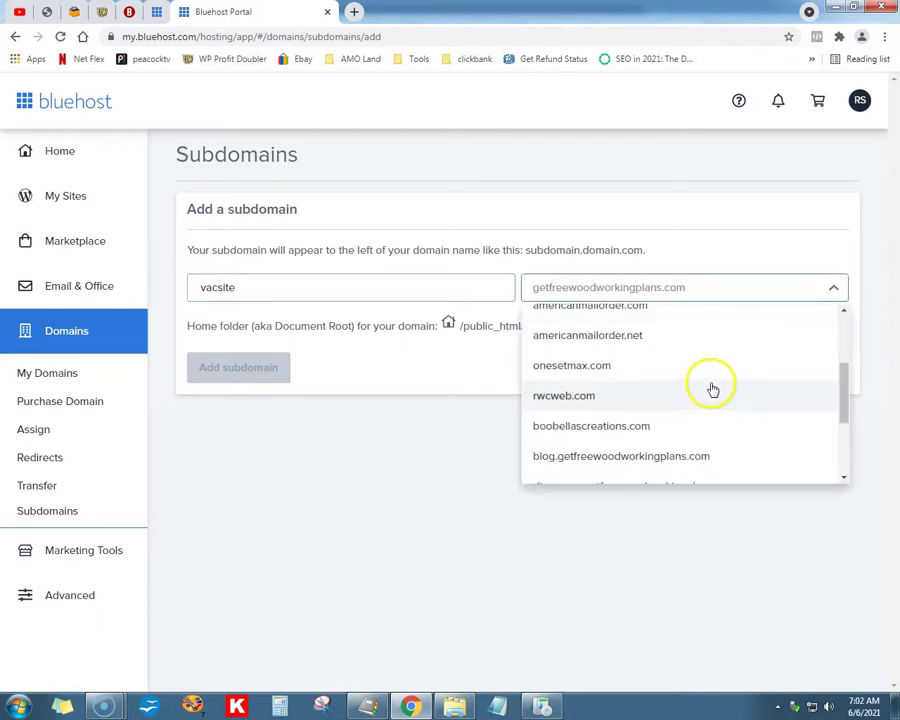
pyautogui.click(710, 393)
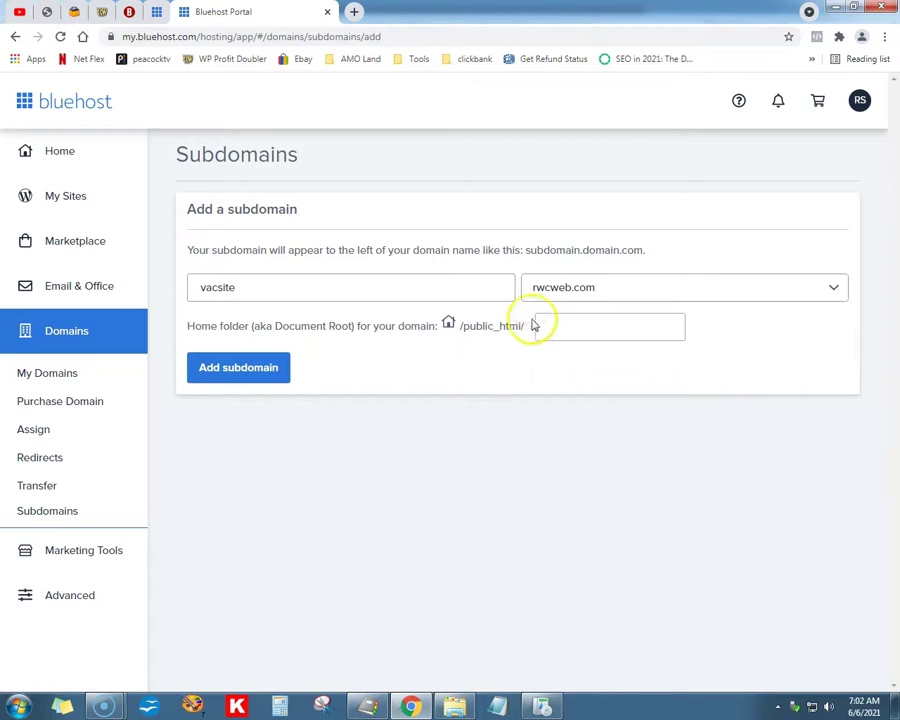
pyautogui.click(634, 290)
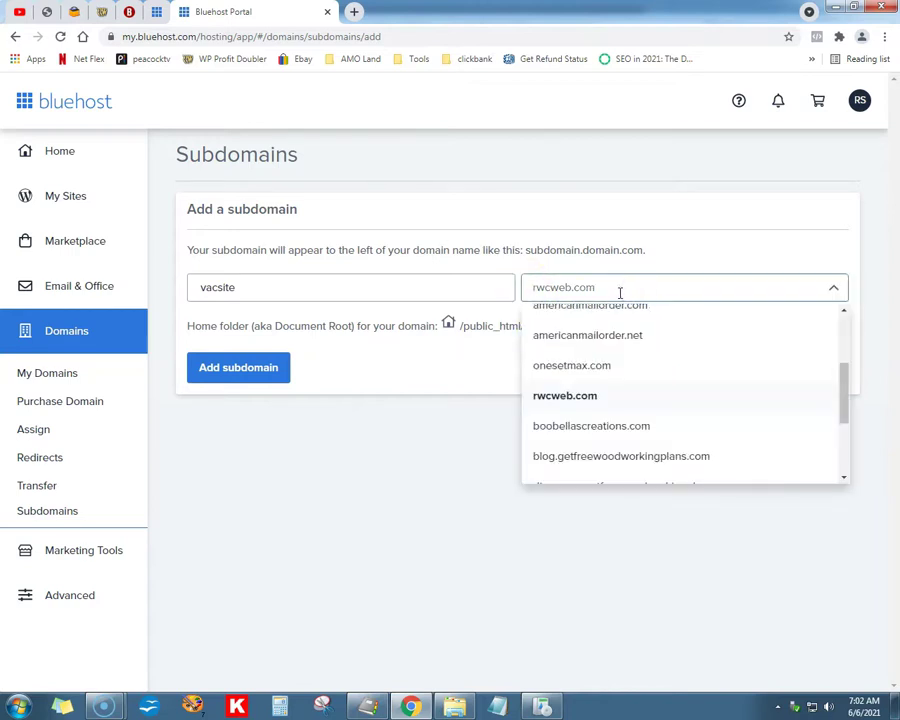
pyautogui.click(540, 394)
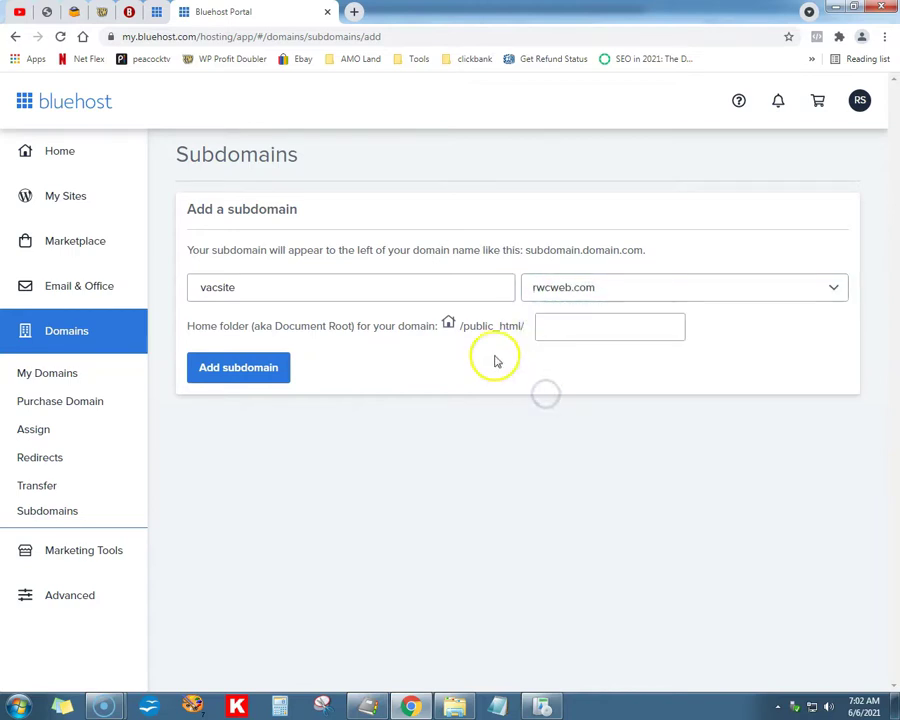
pyautogui.click(266, 372)
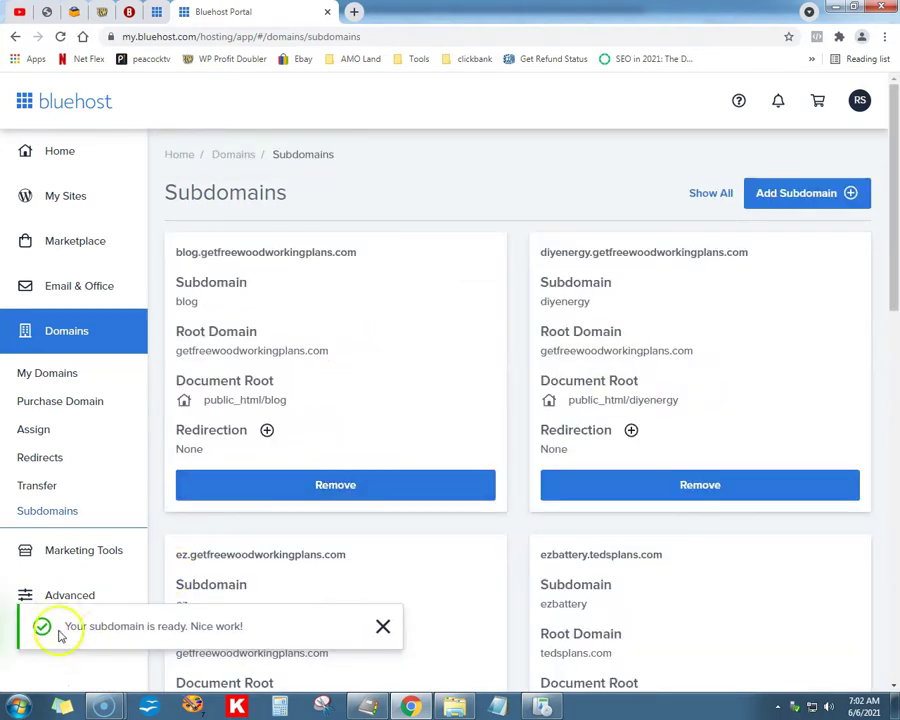
pyautogui.click(382, 626)
# Open the hosting File Manager from the advanced cPanel tools.
pyautogui.click(55, 596)
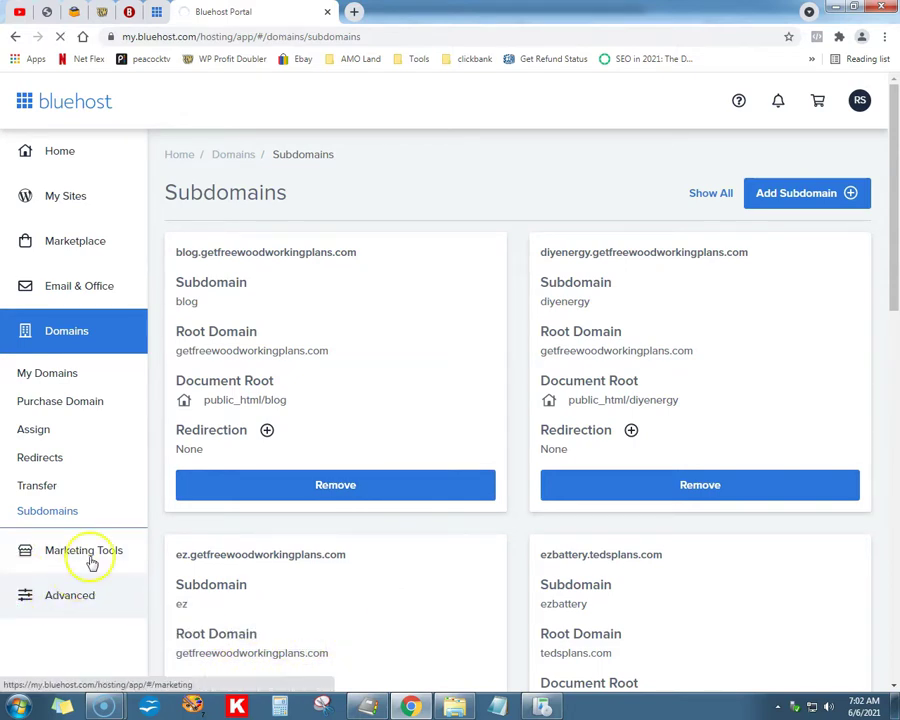
pyautogui.click(268, 285)
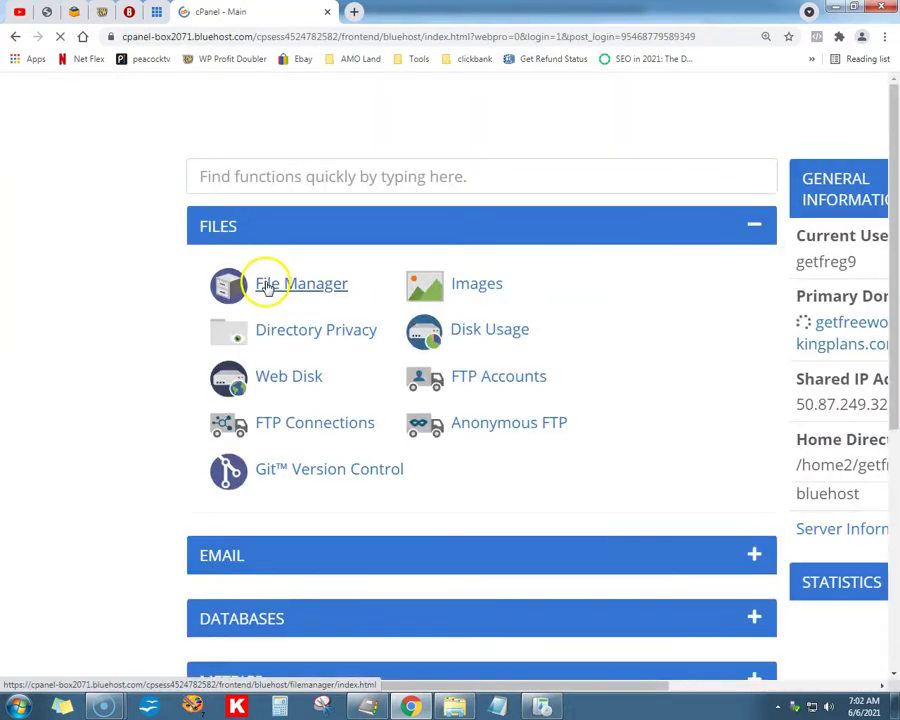
pyautogui.click(251, 322)
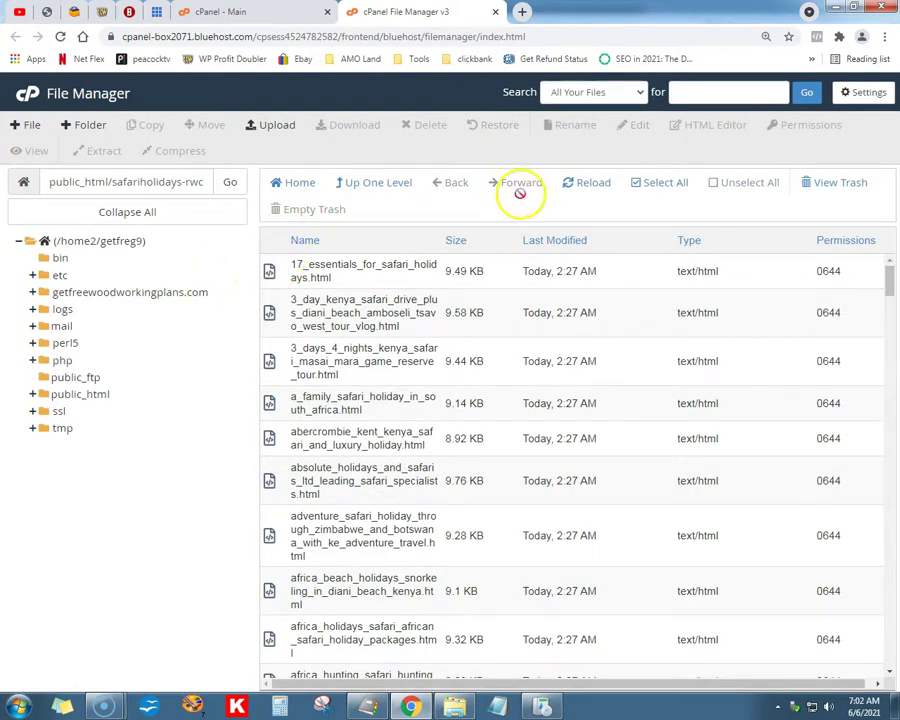
# Locate and open the vacsite-rwcweb-com folder inside public_html.
pyautogui.click(60, 394)
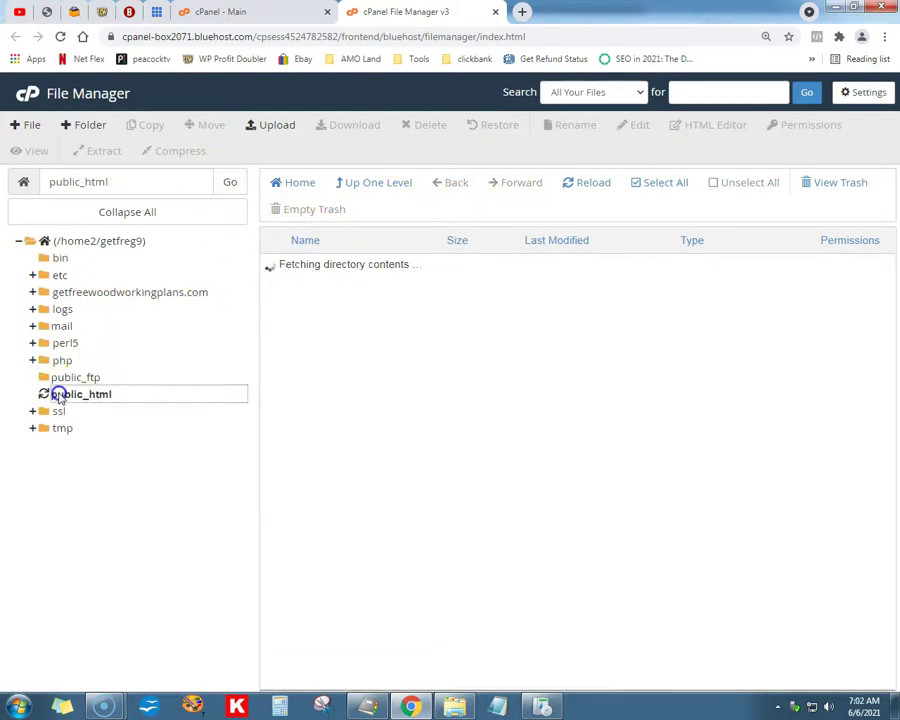
pyautogui.scroll(-3, 168, 396)
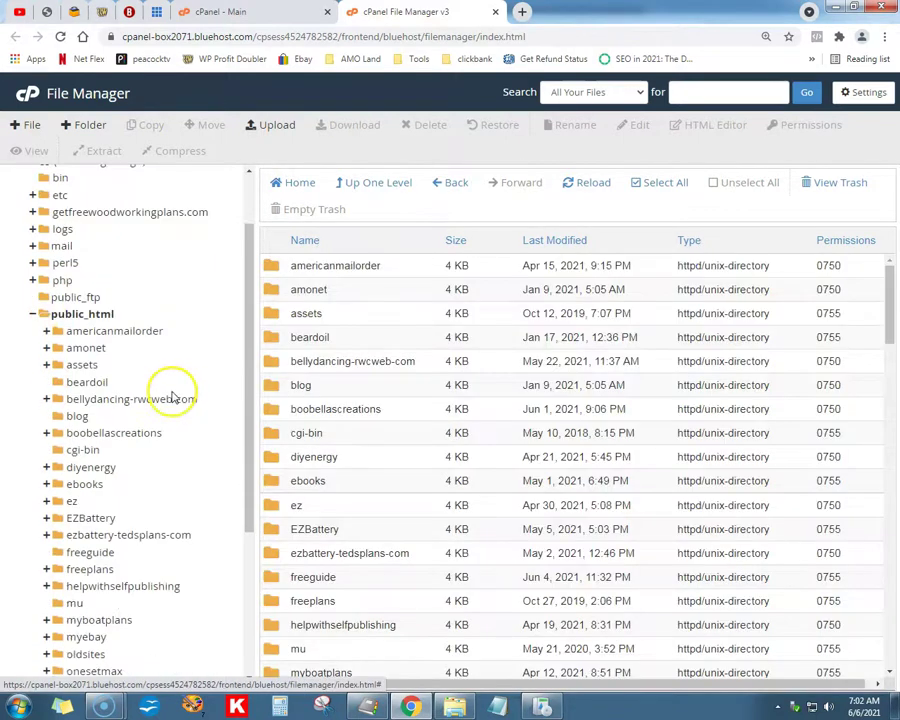
pyautogui.scroll(-2, 170, 395)
pyautogui.scroll(-3, 360, 420)
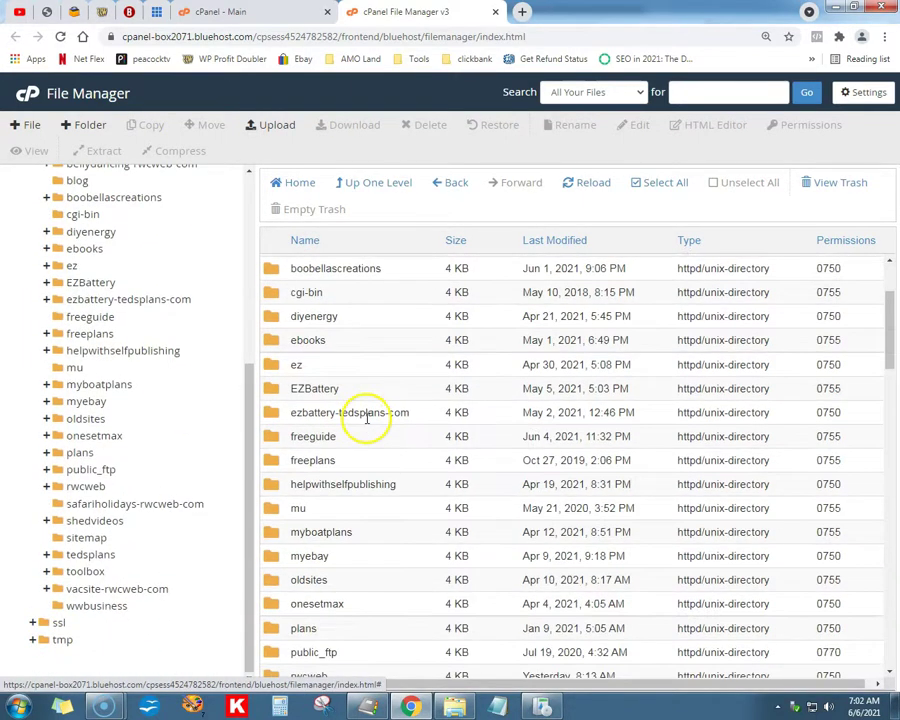
pyautogui.scroll(-1, 367, 420)
pyautogui.scroll(-2, 367, 423)
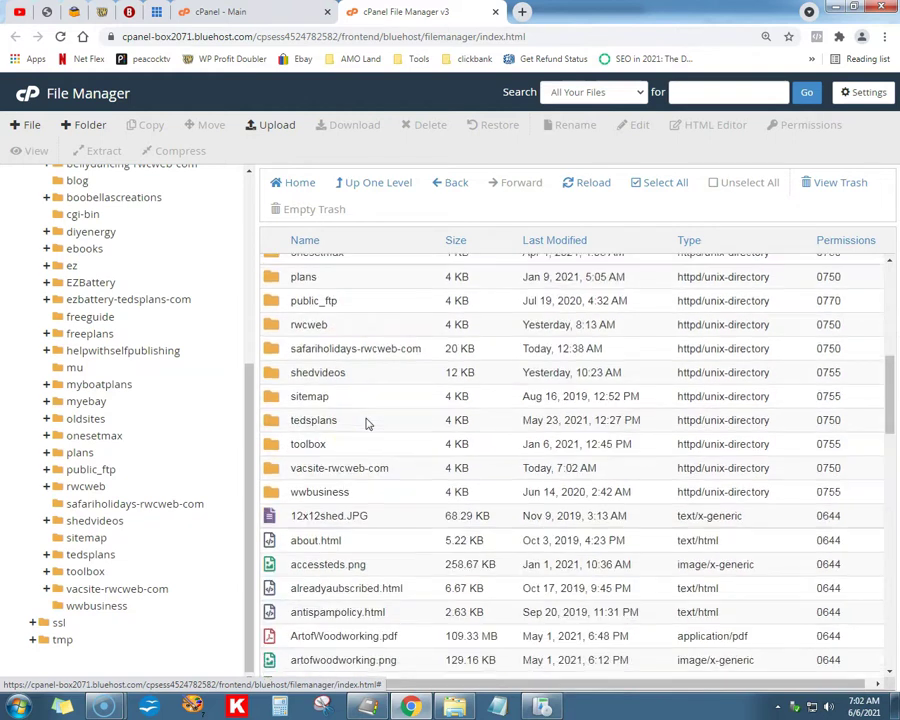
pyautogui.scroll(-1, 311, 434)
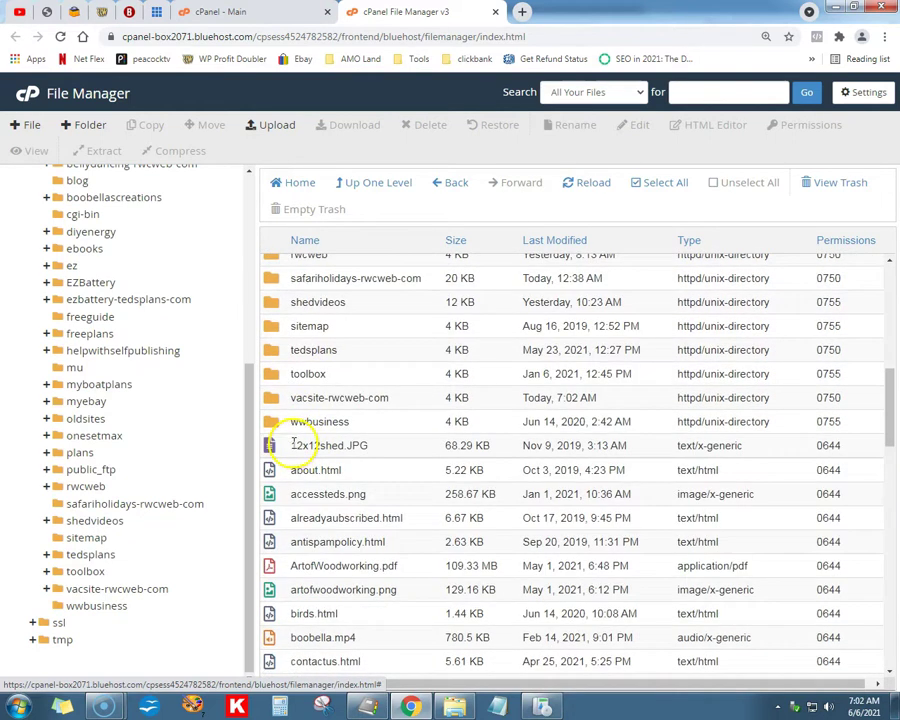
pyautogui.doubleClick(268, 397)
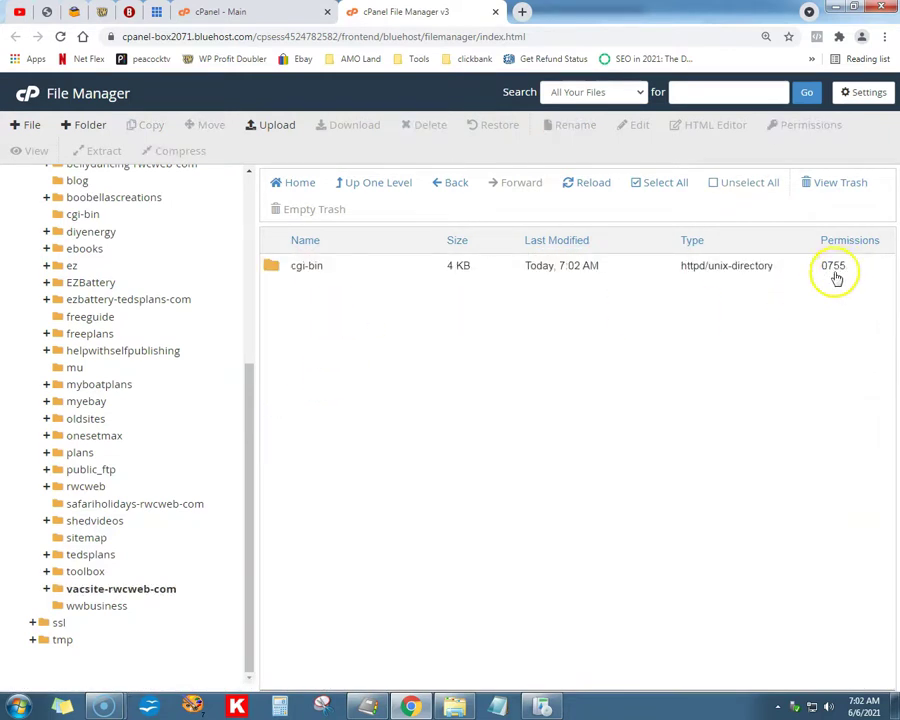
# Set the File Manager's default directory to the document root for vacsite.rwcweb.com and save the preferences.
pyautogui.click(865, 93)
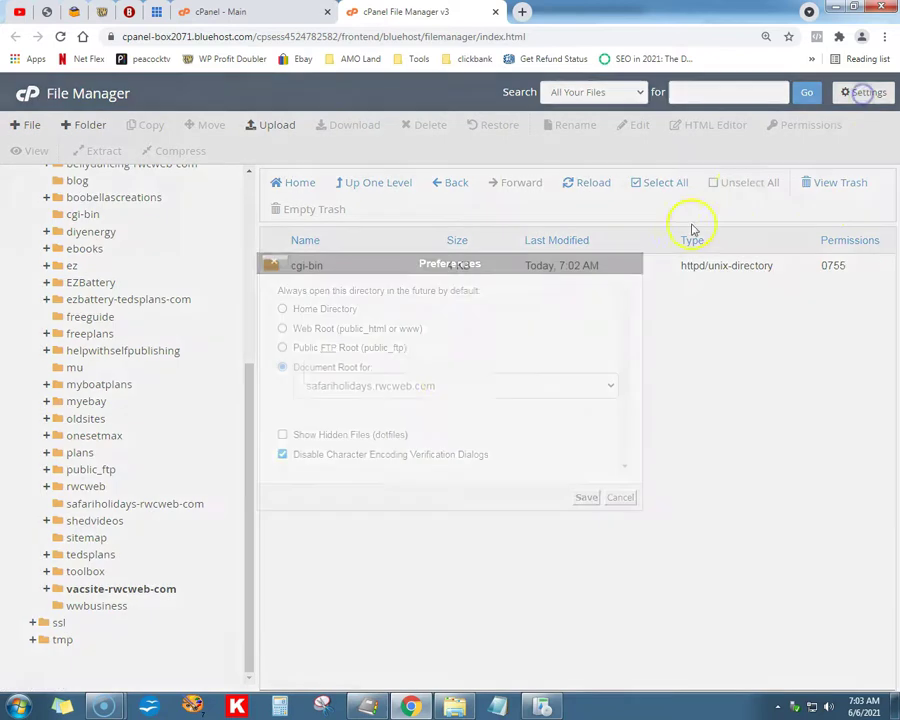
pyautogui.click(424, 385)
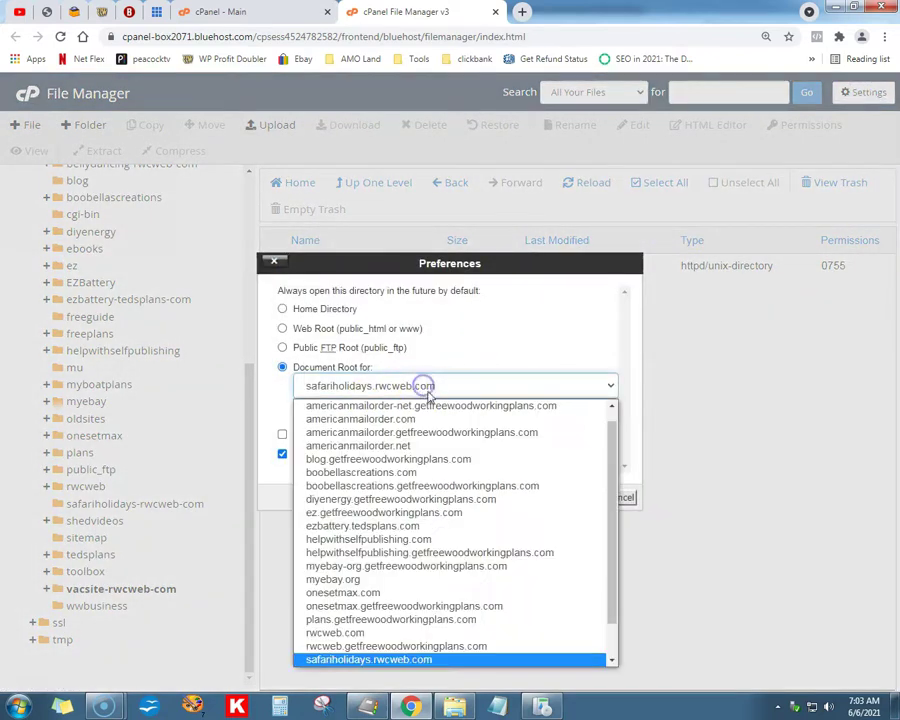
pyautogui.scroll(-1, 440, 470)
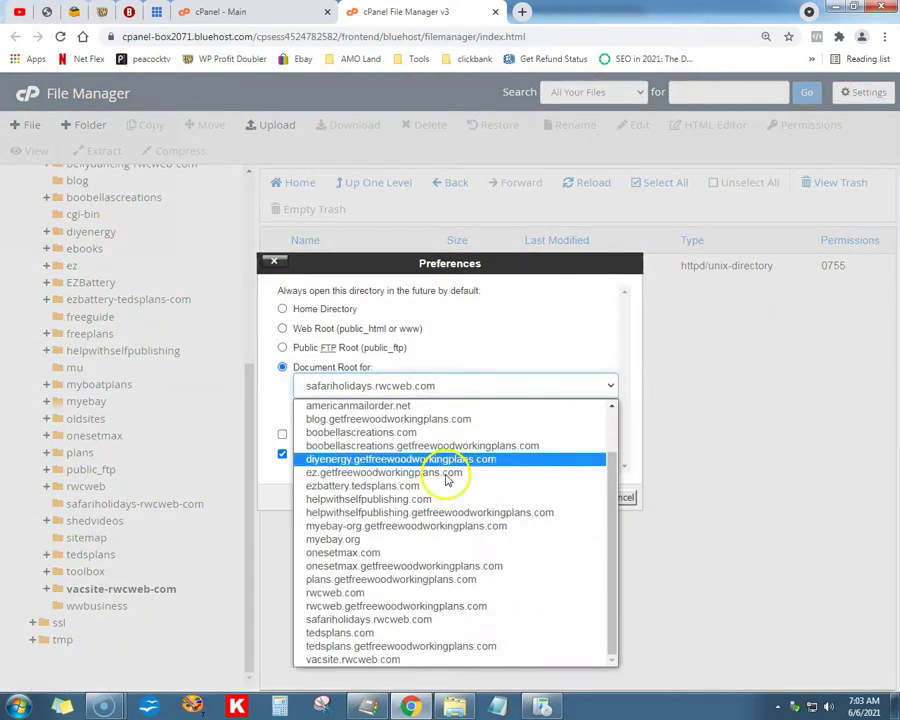
pyautogui.click(422, 664)
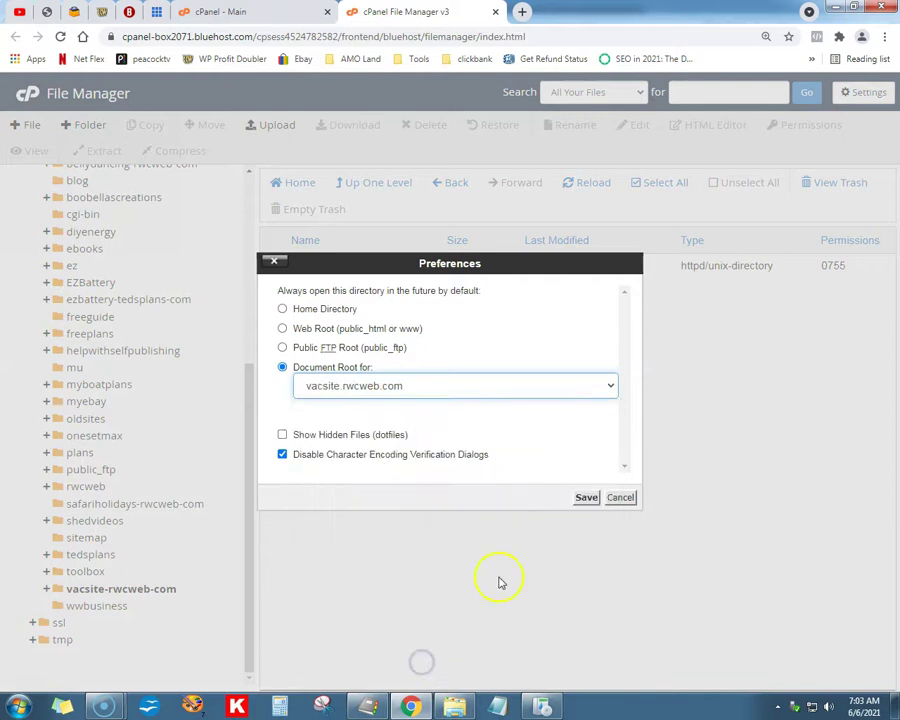
pyautogui.click(584, 497)
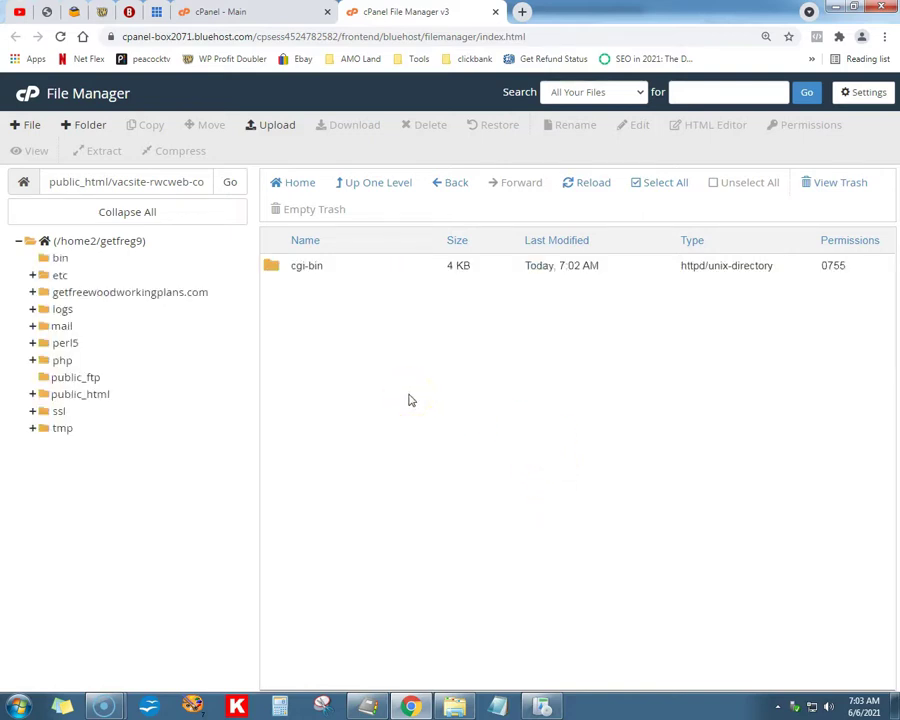
pyautogui.click(868, 706)
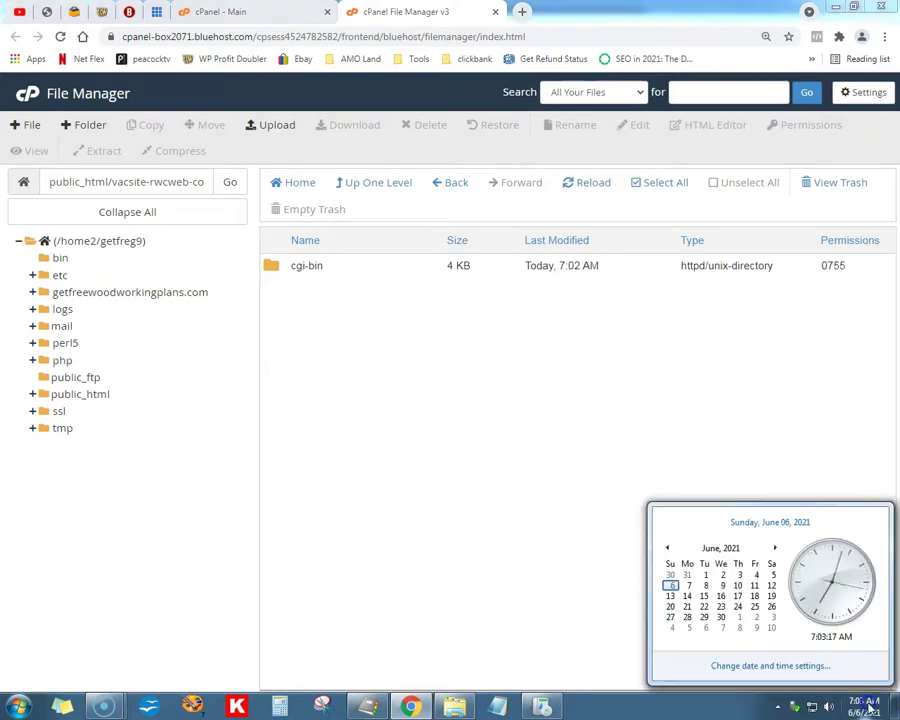
pyautogui.click(497, 499)
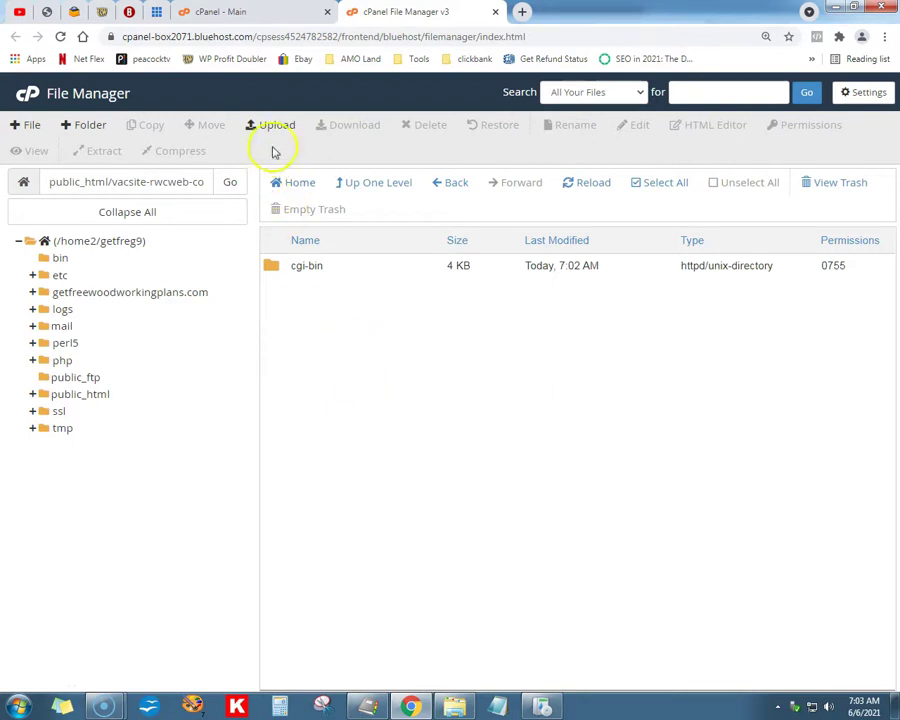
# Switch to the local vacsite folder in Windows Explorer and compress all of its files into one zip archive.
pyautogui.click(455, 706)
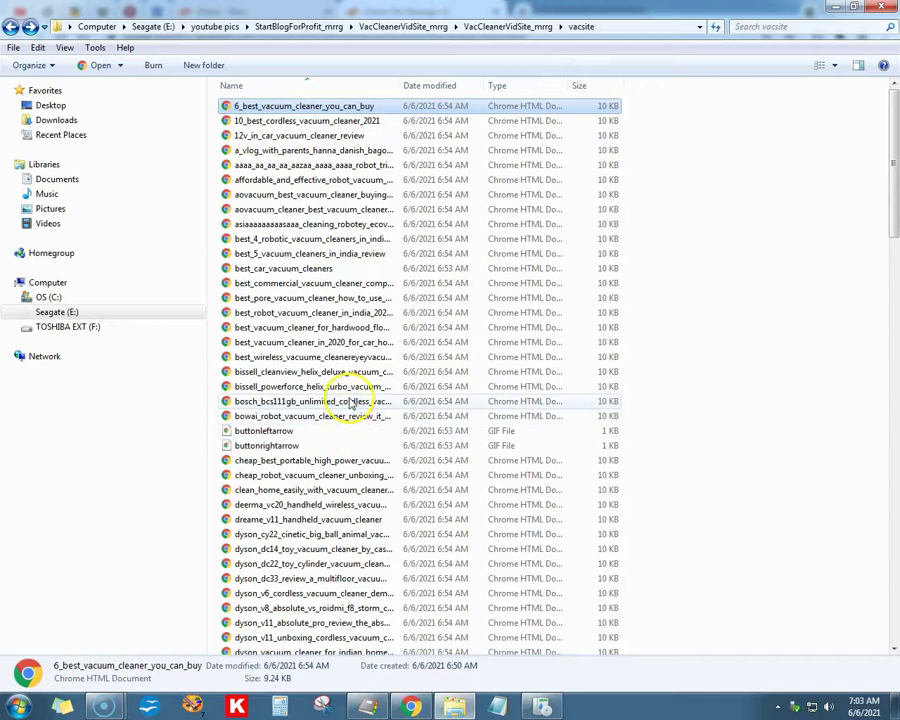
pyautogui.click(14, 48)
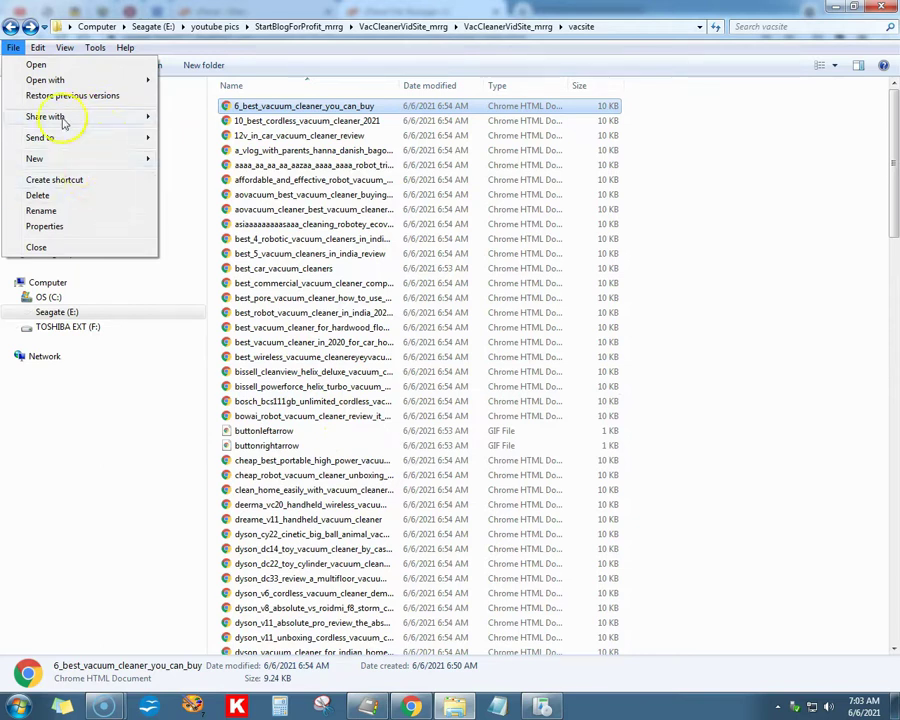
pyautogui.moveTo(38, 49)
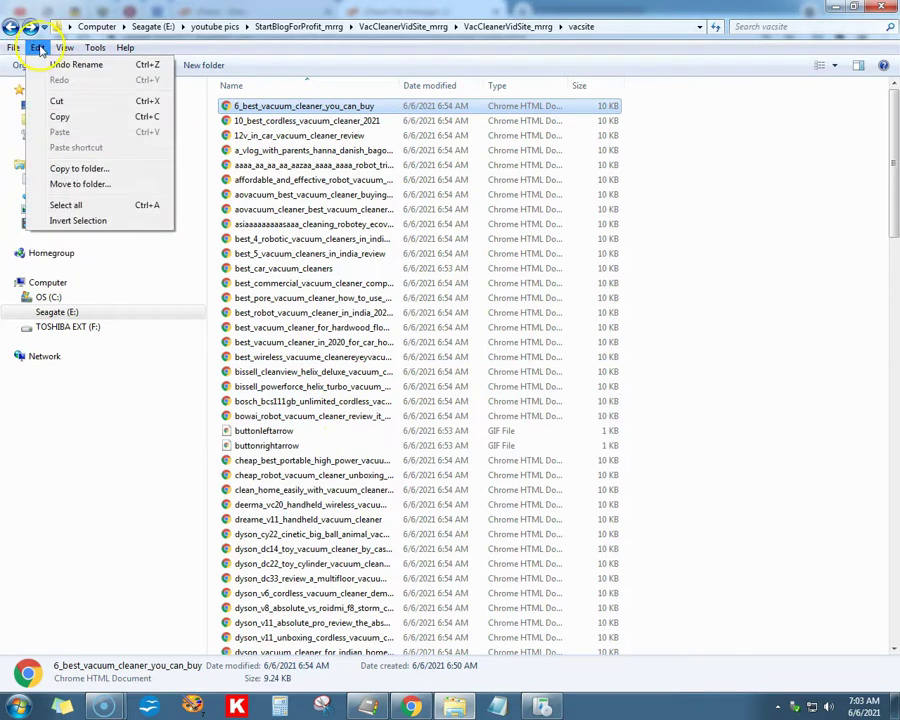
pyautogui.click(75, 205)
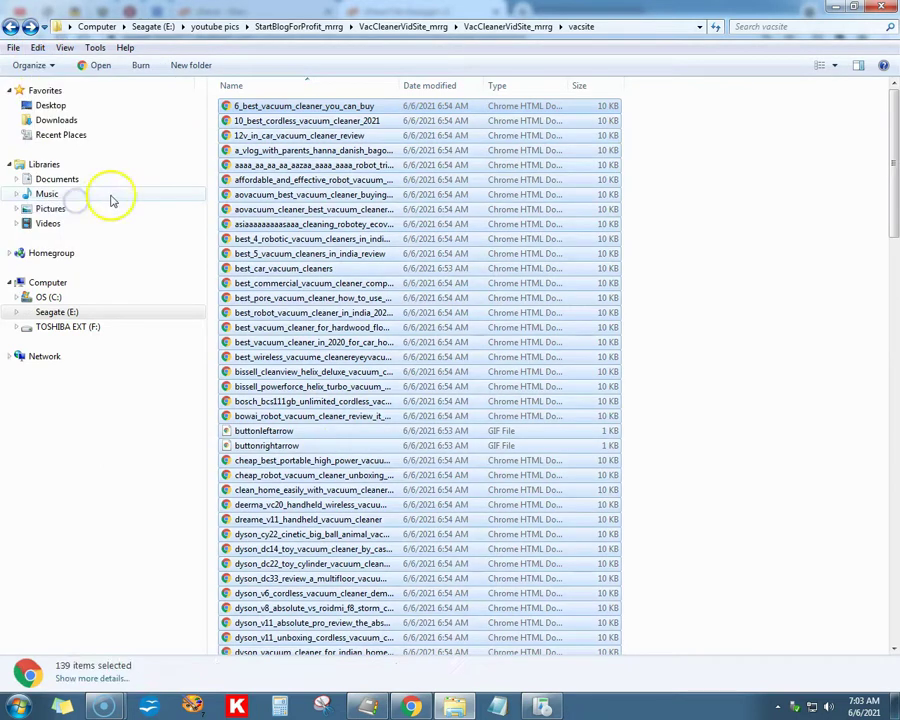
pyautogui.click(14, 48)
pyautogui.moveTo(104, 85)
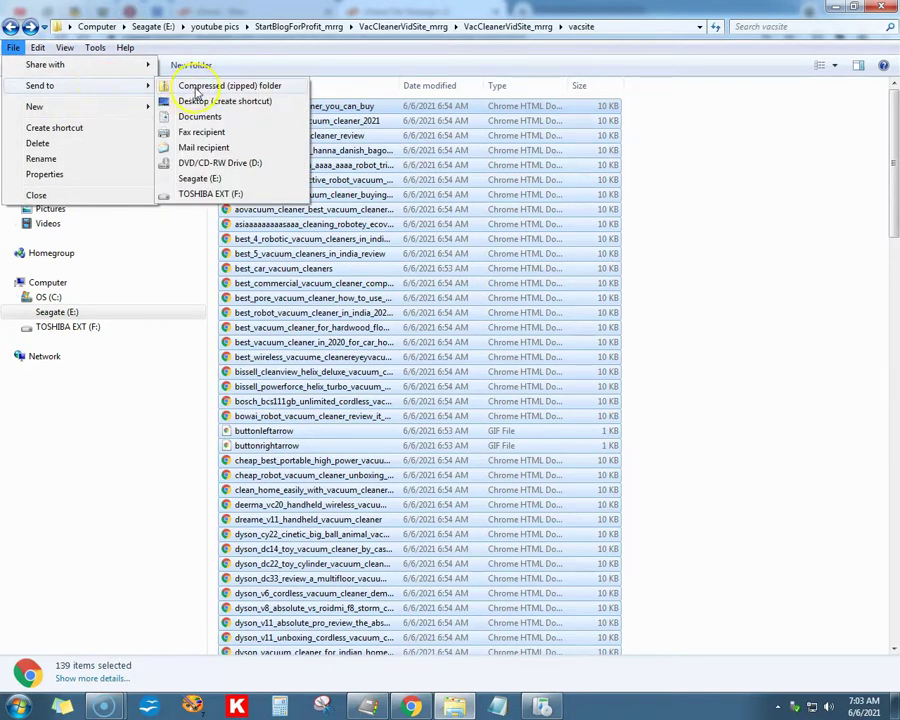
pyautogui.click(193, 88)
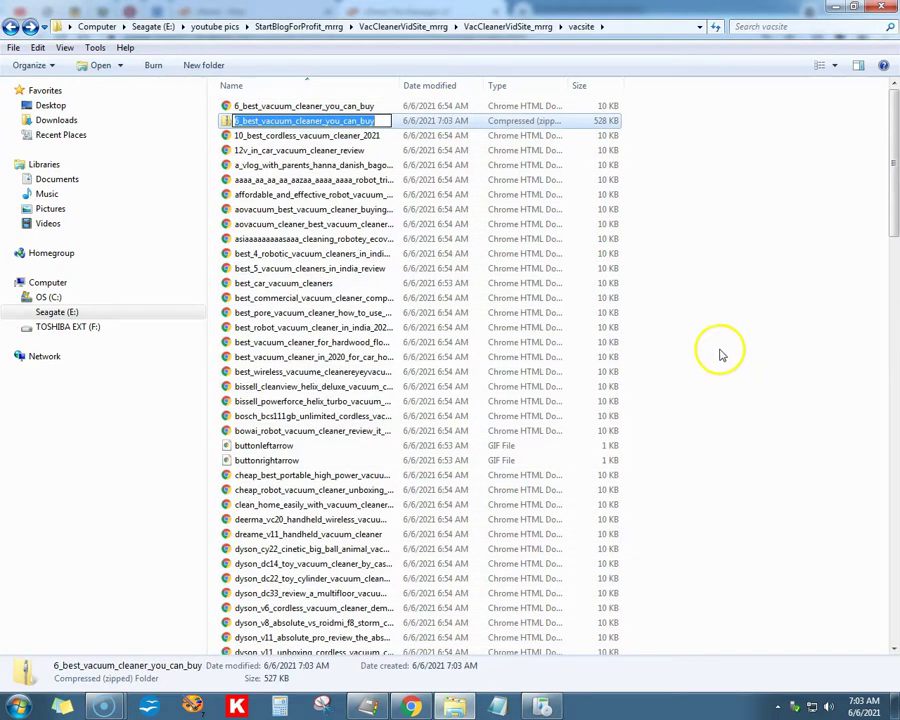
# Upload 6_best_vacuum_cleaner_you_can_buy.zip to the vacsite-rwcweb-com folder through the hosting File Manager and return to the folder listing.
pyautogui.press('Return')
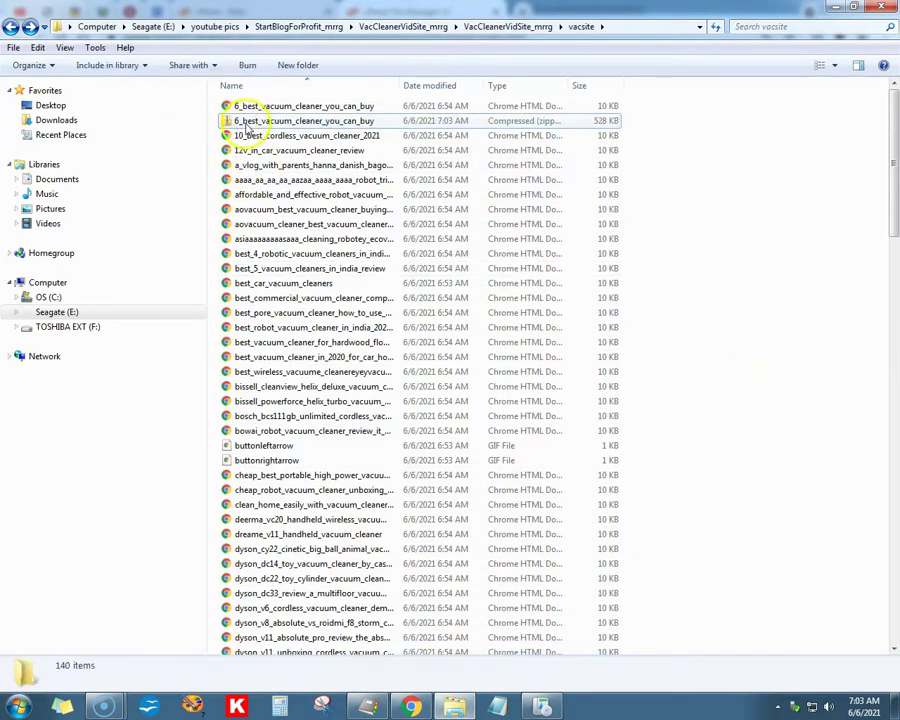
pyautogui.click(226, 120)
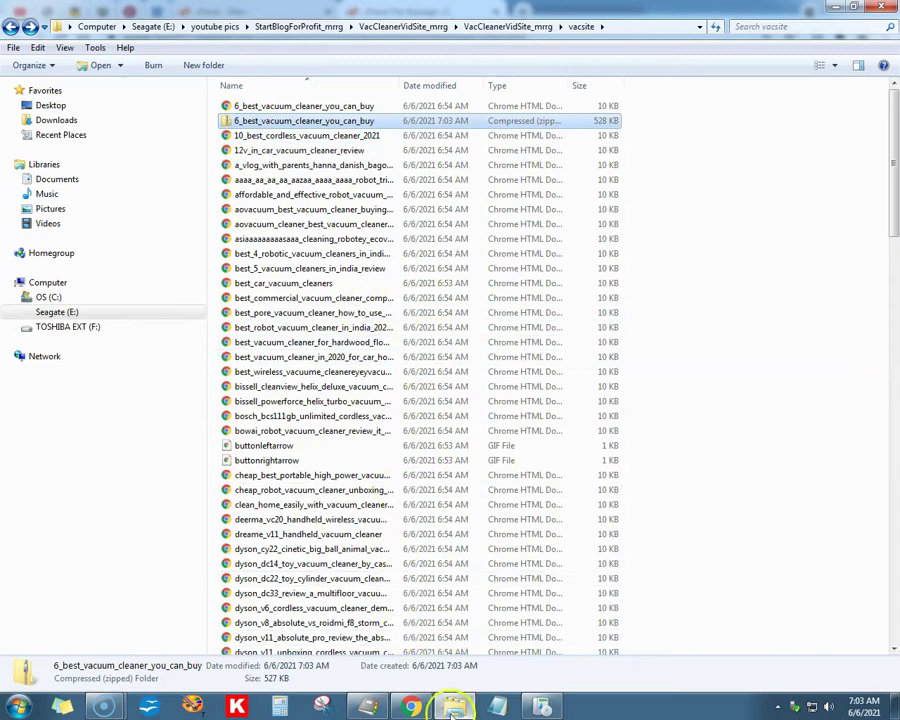
pyautogui.click(410, 707)
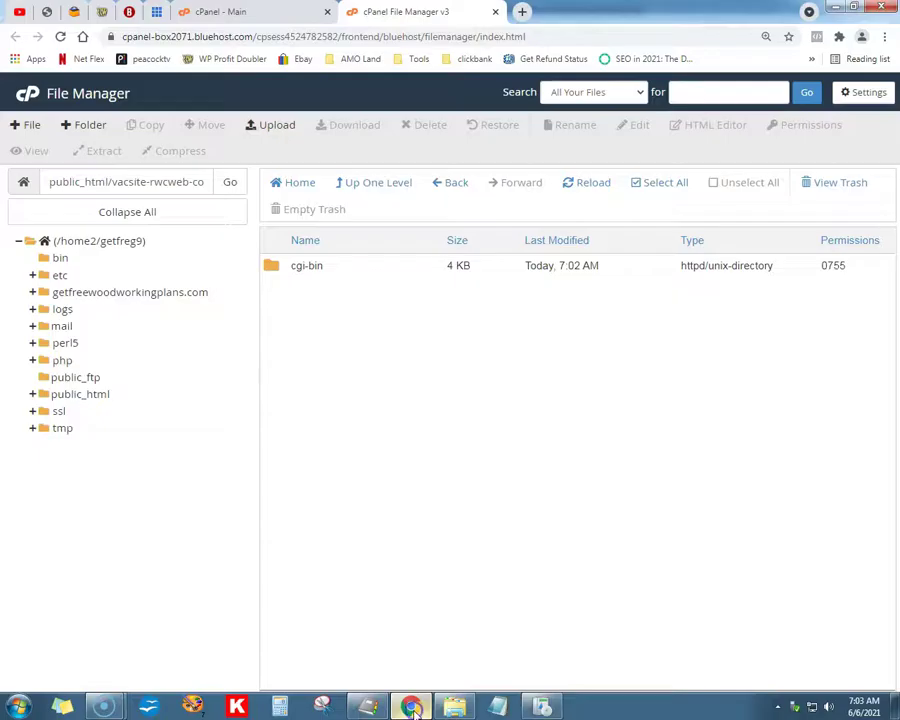
pyautogui.click(278, 128)
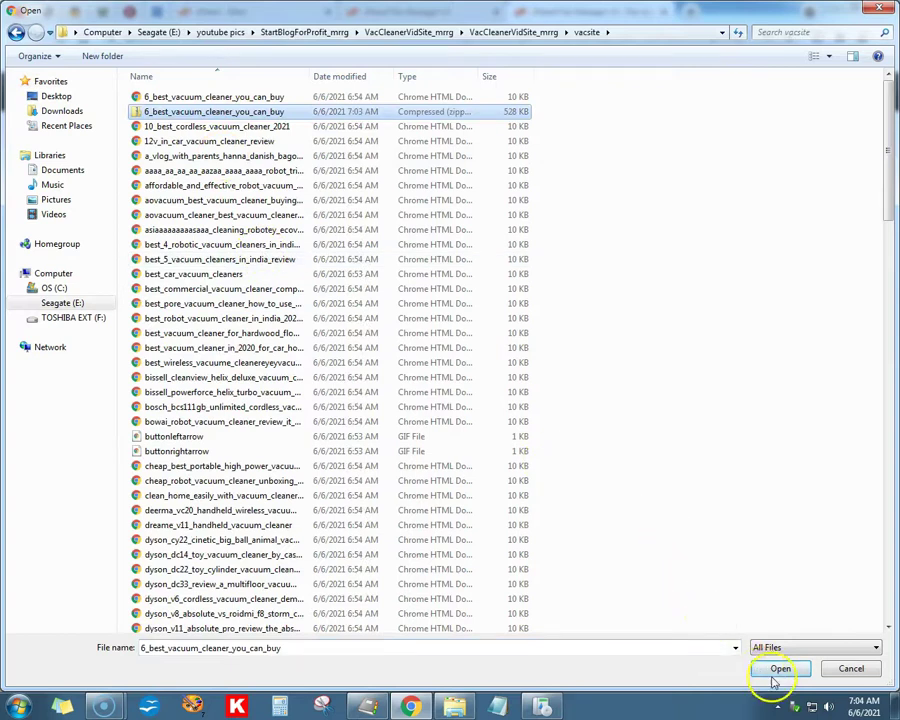
pyautogui.click(779, 670)
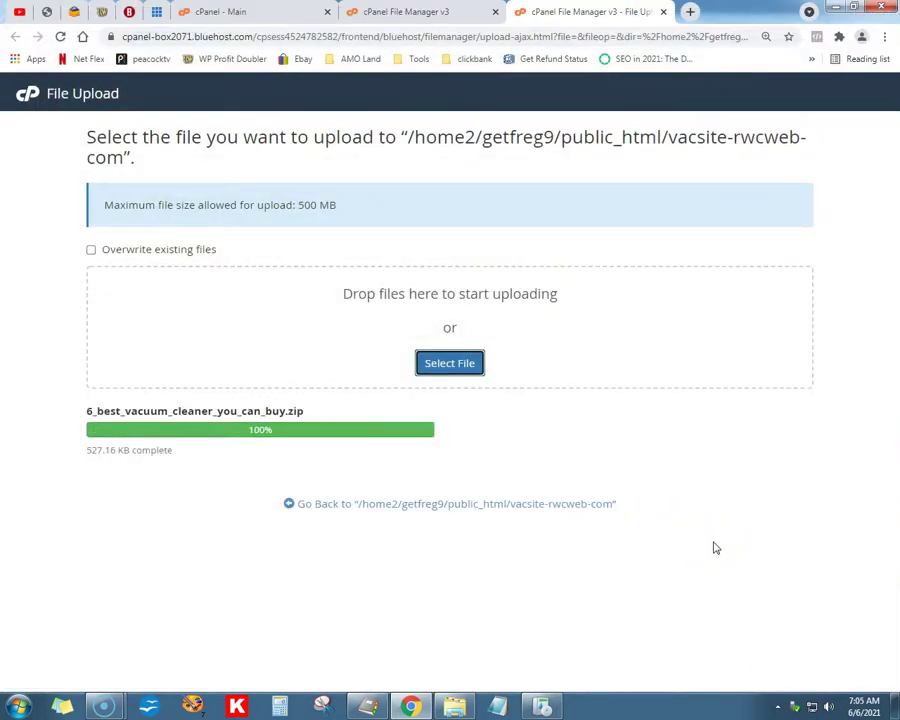
pyautogui.click(524, 506)
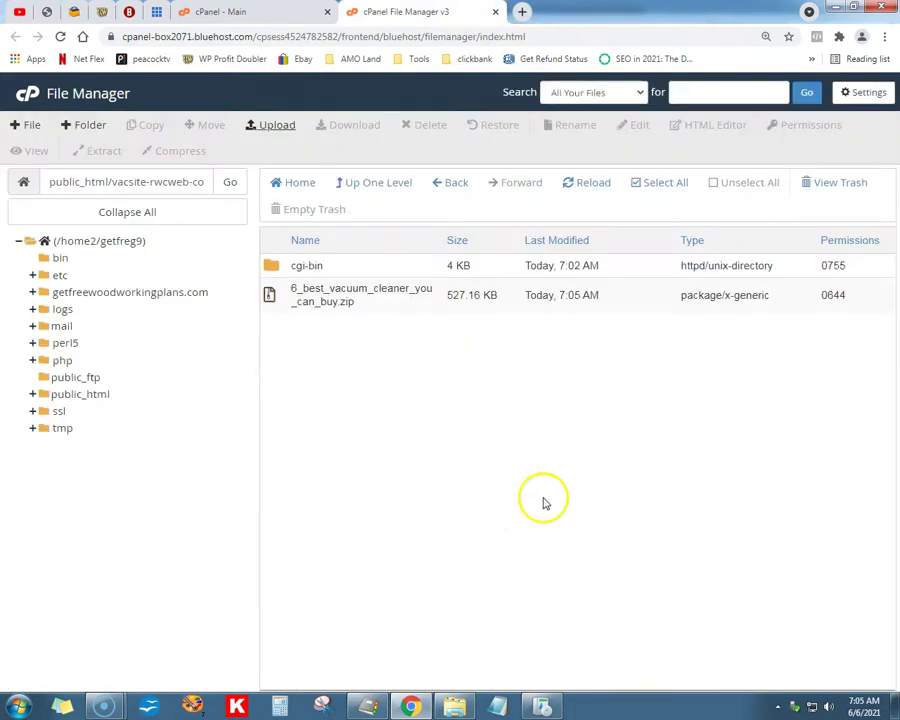
# Extract 6_best_vacuum_cleaner_you_can_buy.zip into /public_html/vacsite-rwcweb-com and reload the File Manager listing.
pyautogui.click(375, 302)
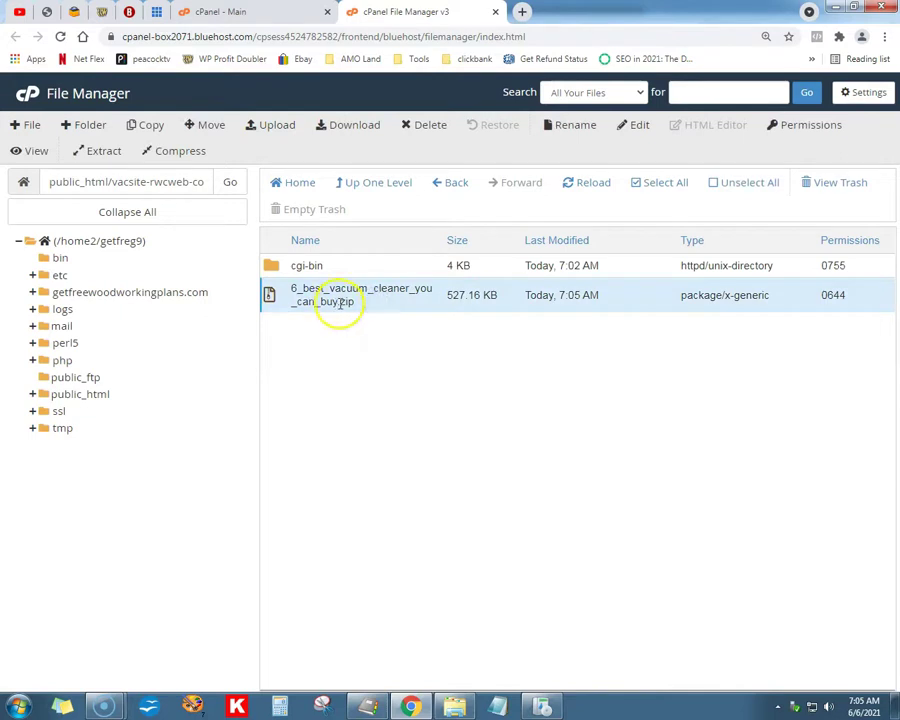
pyautogui.moveTo(344, 302); pyautogui.dragTo(369, 301)
pyautogui.rightClick(349, 300)
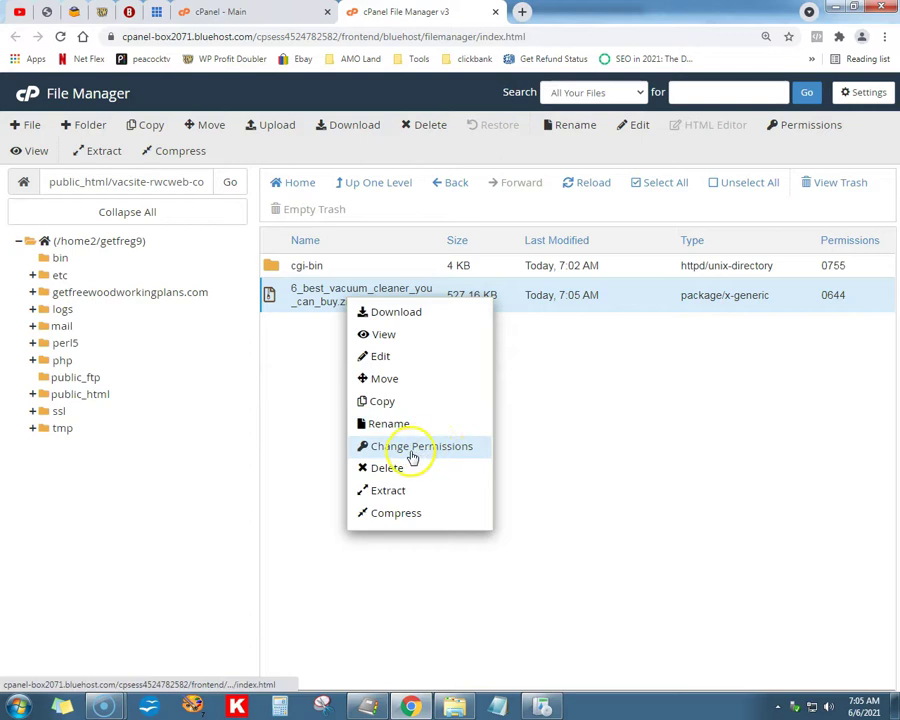
pyautogui.click(580, 424)
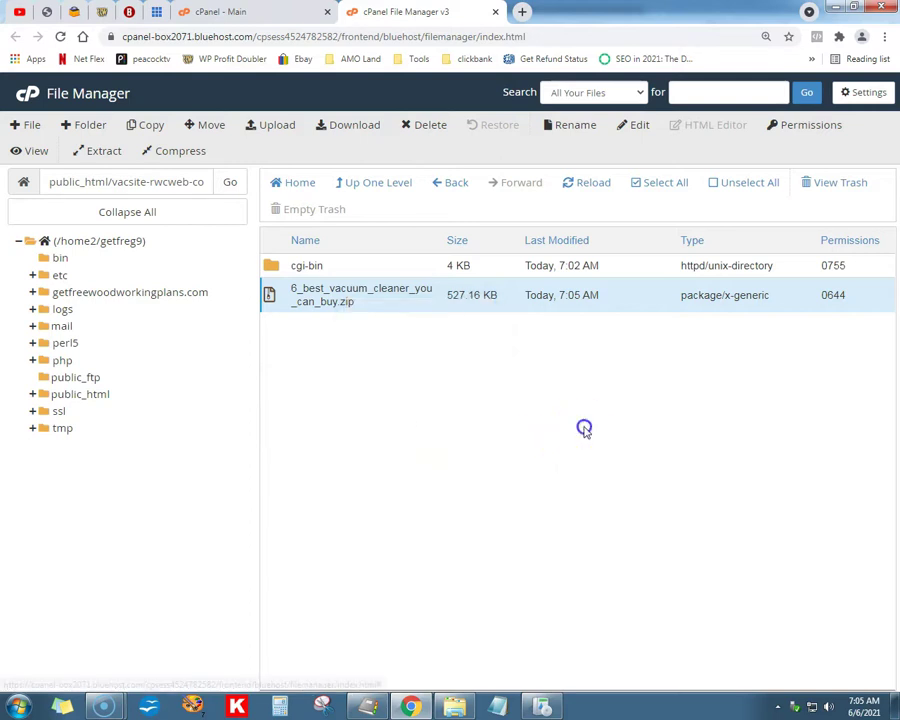
pyautogui.click(97, 152)
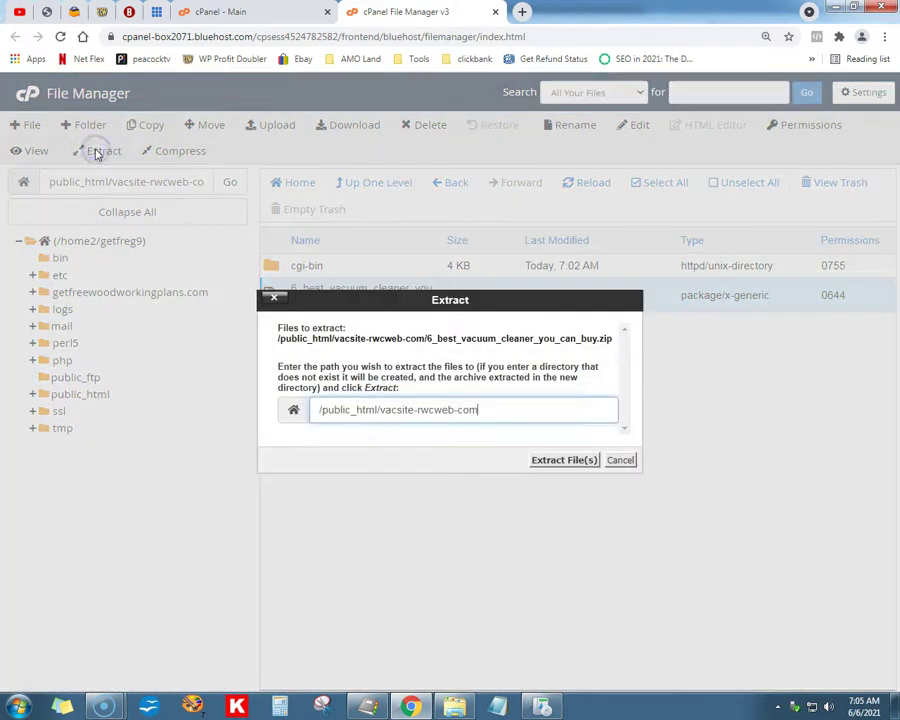
pyautogui.click(547, 463)
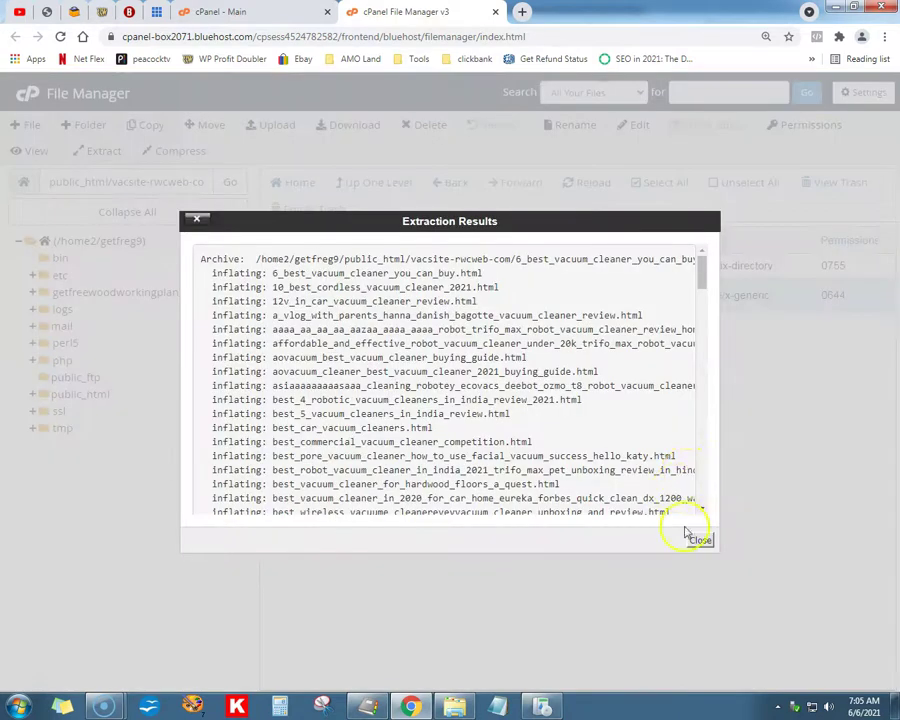
pyautogui.click(697, 539)
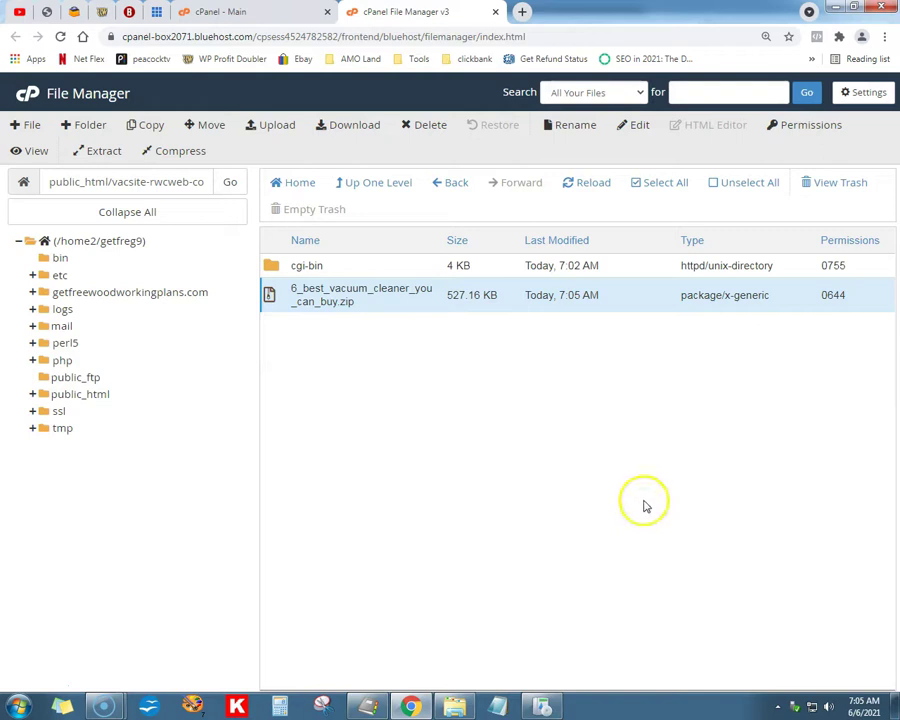
pyautogui.click(59, 40)
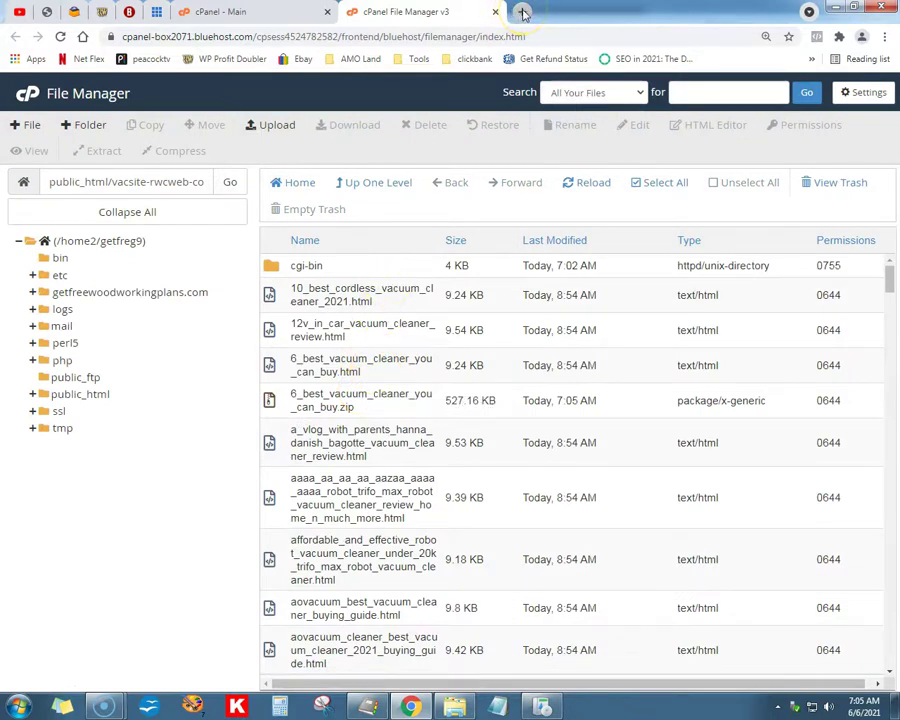
# Open the live site vacsite.rwcweb.com in the browser, look over its home page and search its videos for "hoover".
pyautogui.click(113, 184)
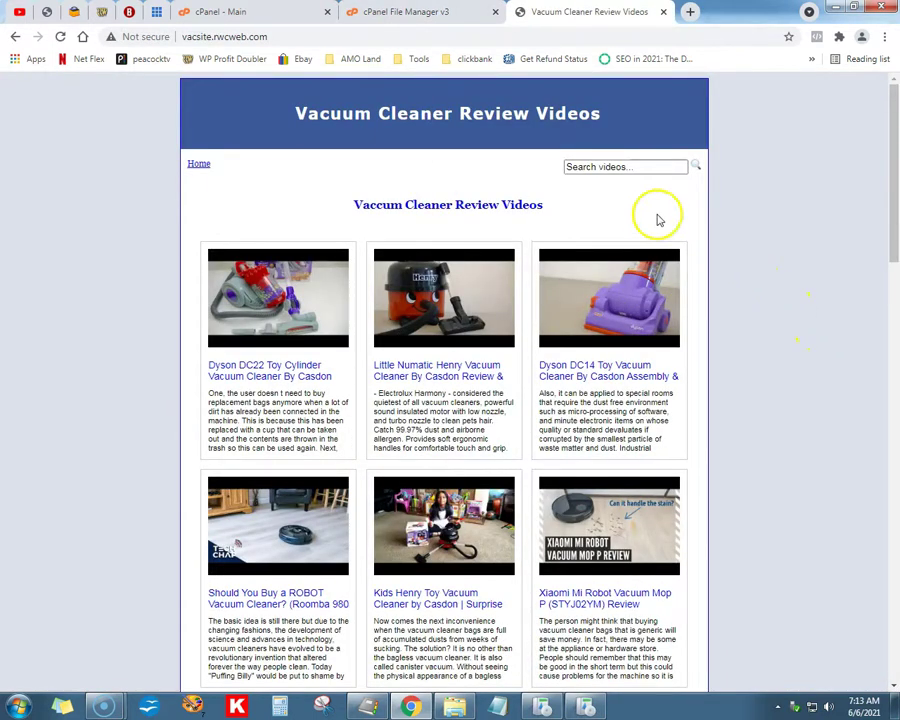
pyautogui.click(639, 168)
pyautogui.scroll(-2, 749, 273)
pyautogui.scroll(1, 653, 273)
pyautogui.scroll(-3, 639, 261)
pyautogui.scroll(4, 647, 265)
pyautogui.scroll(2, 789, 292)
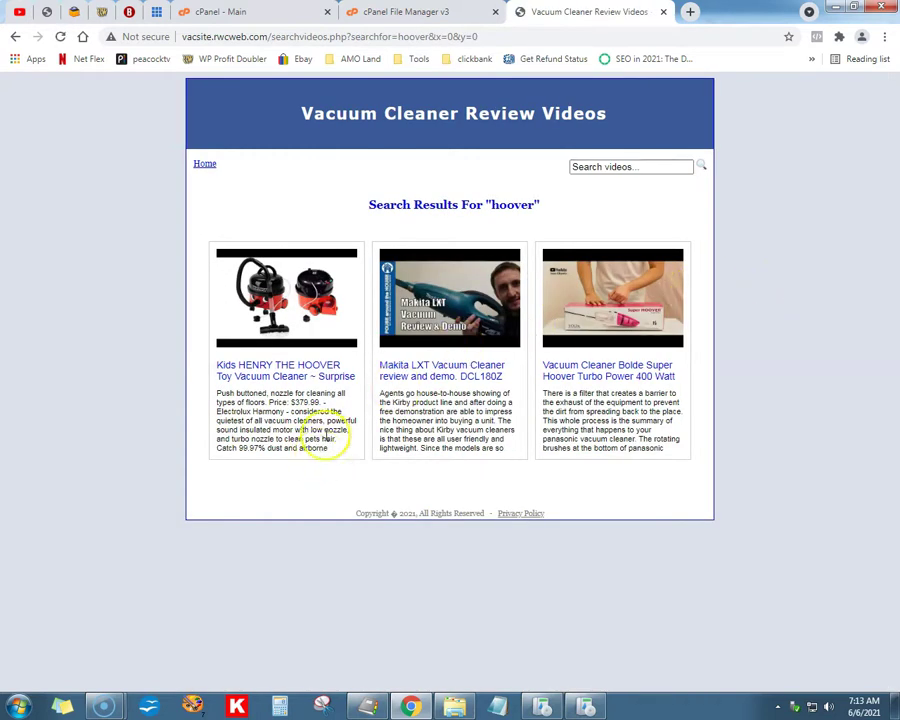
# Open the Kids HENRY THE HOOVER Toy Vacuum Cleaner result and enlarge the page to inspect its video and ads.
pyautogui.click(309, 383)
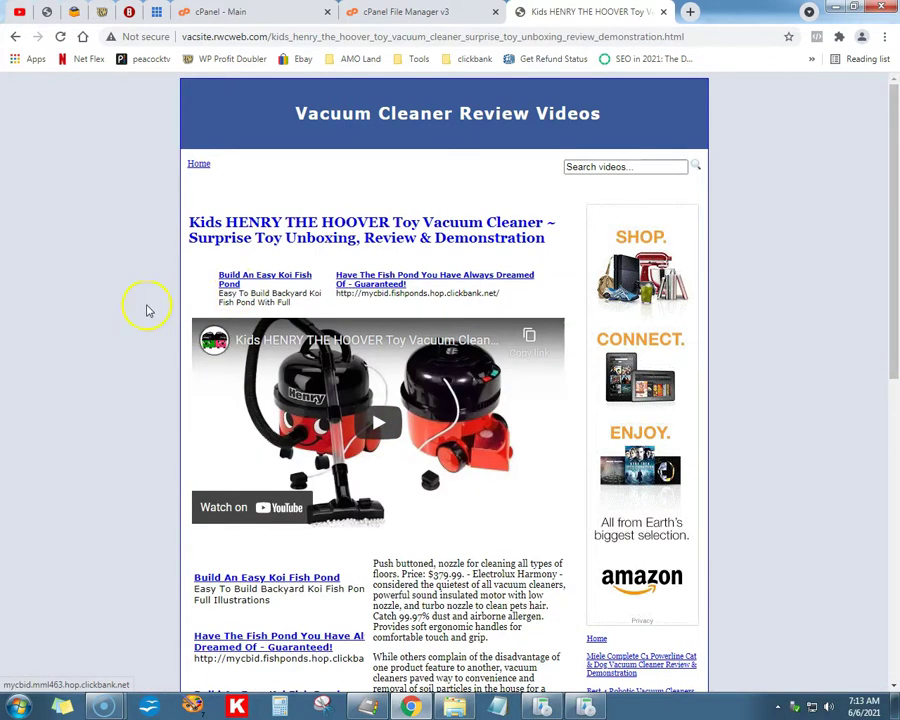
pyautogui.hotkey('ctrl', '+')
pyautogui.hotkey('ctrl', '+')
pyautogui.scroll(-1, 60, 318)
pyautogui.scroll(1, 60, 318)
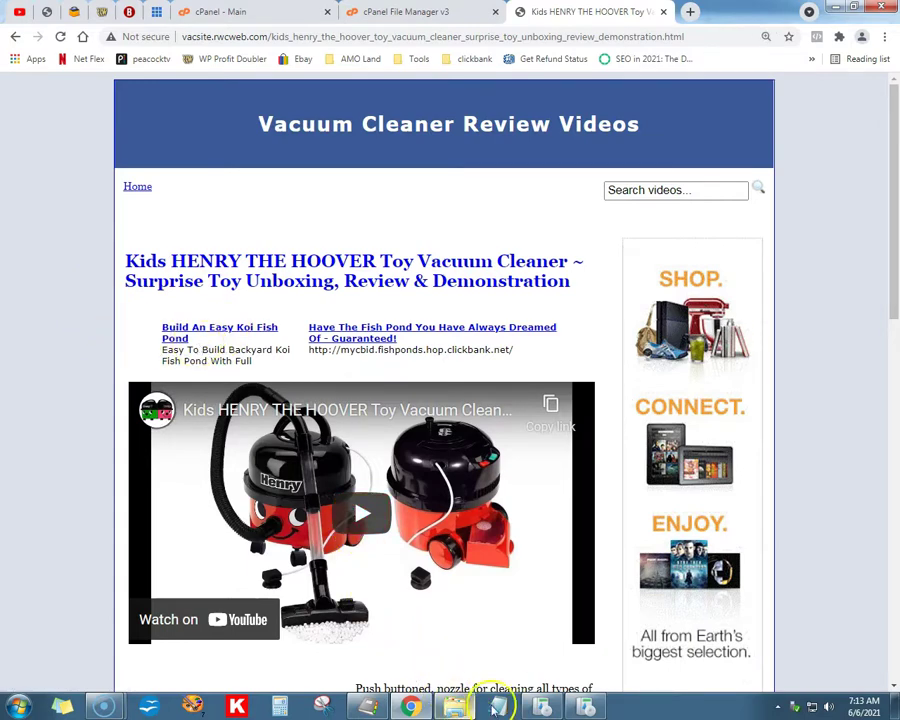
# Switch to the Site Builder instructions, shrink the window beside the live site and find the example text ads file.
pyautogui.click(538, 705)
pyautogui.scroll(-5, 538, 331)
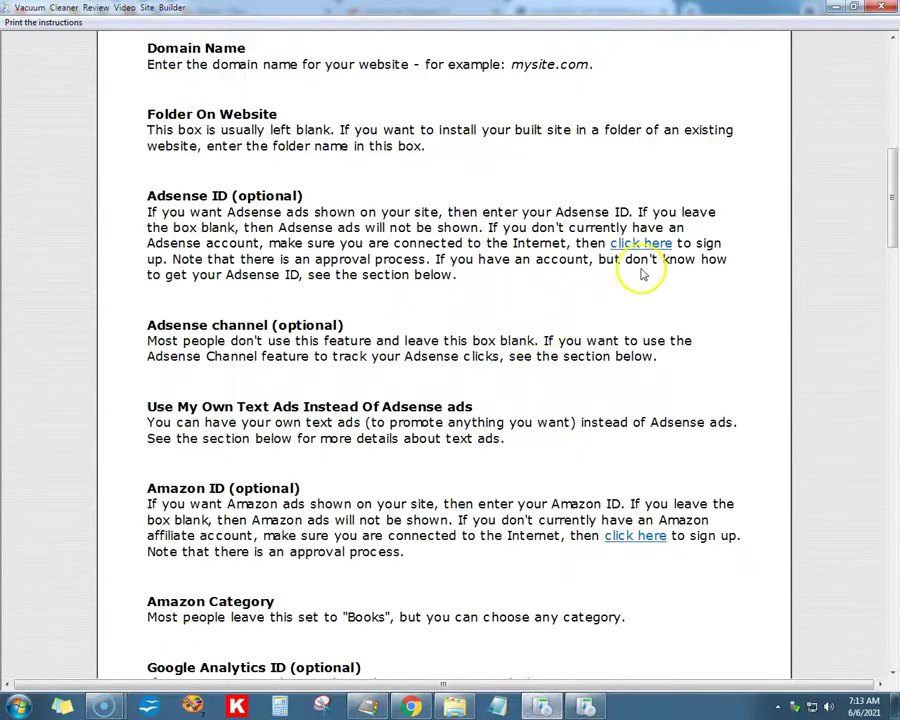
pyautogui.scroll(3, 643, 273)
pyautogui.click(858, 8)
pyautogui.scroll(-15, 574, 208)
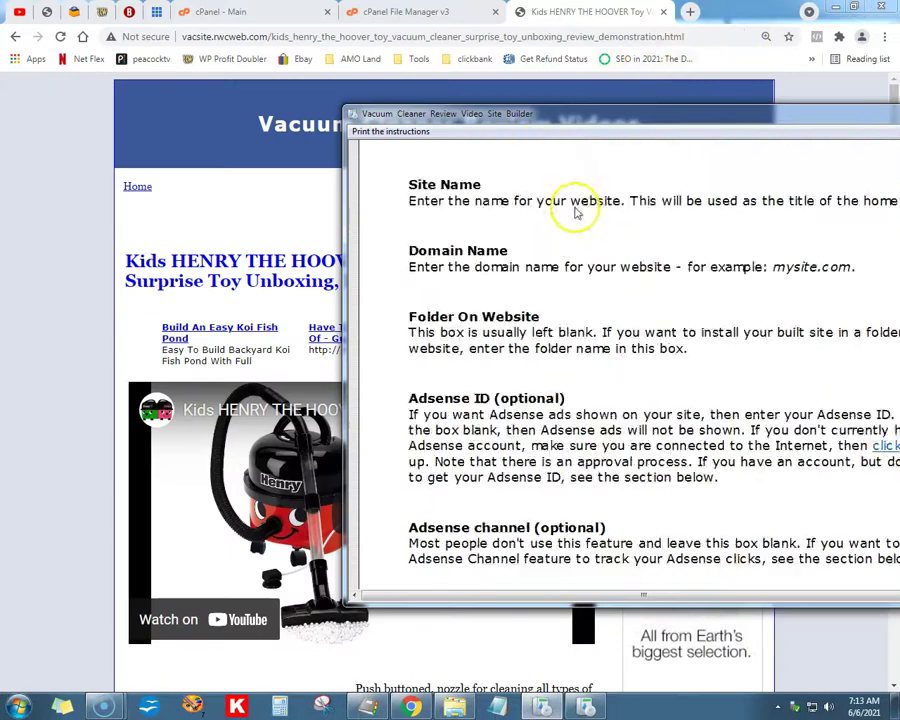
pyautogui.scroll(-20, 605, 226)
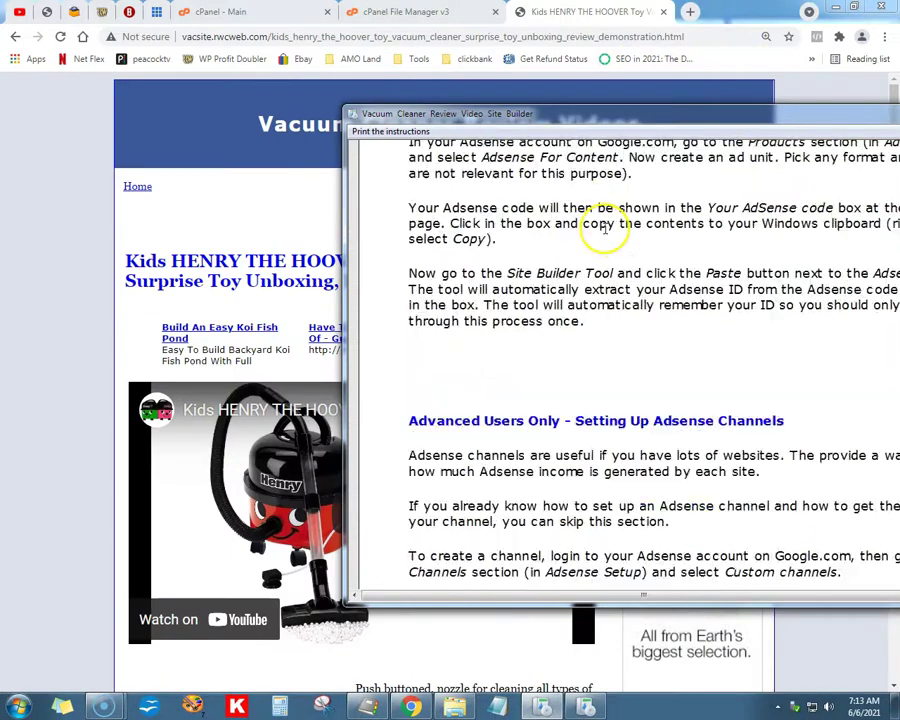
pyautogui.scroll(-1, 604, 228)
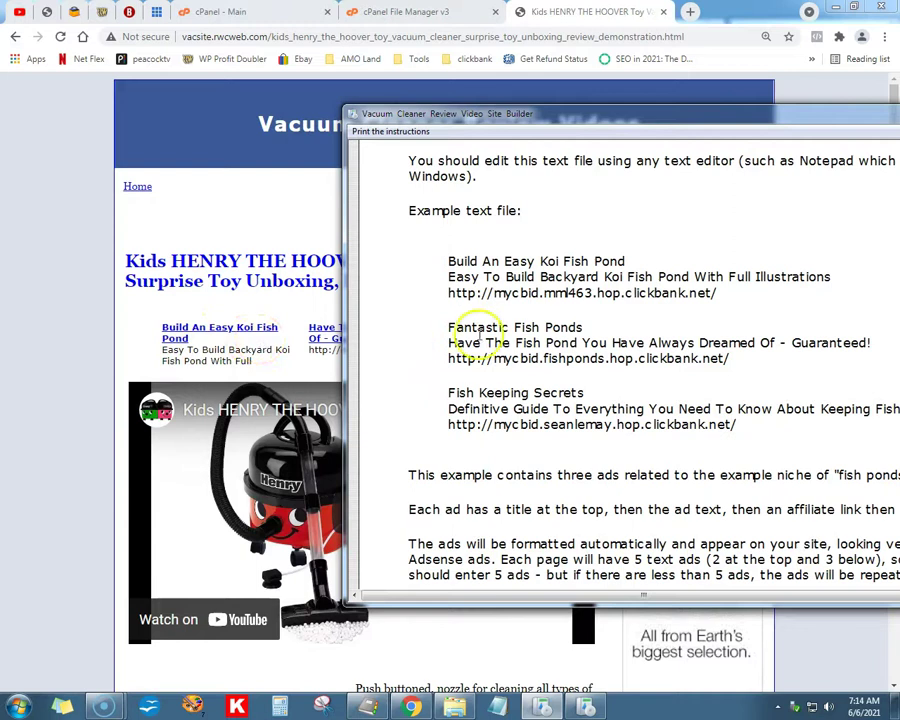
# Test the Build An Easy Koi Fish Pond ad link, close the page it opens, and review the text ads on the video page.
pyautogui.click(243, 327)
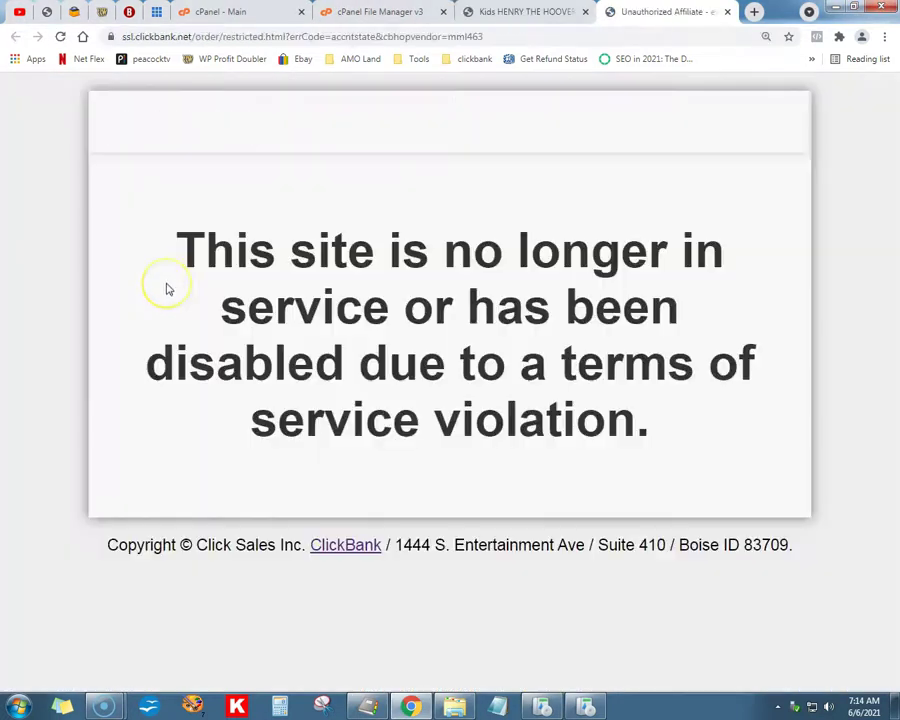
pyautogui.click(727, 12)
pyautogui.scroll(-4, 135, 317)
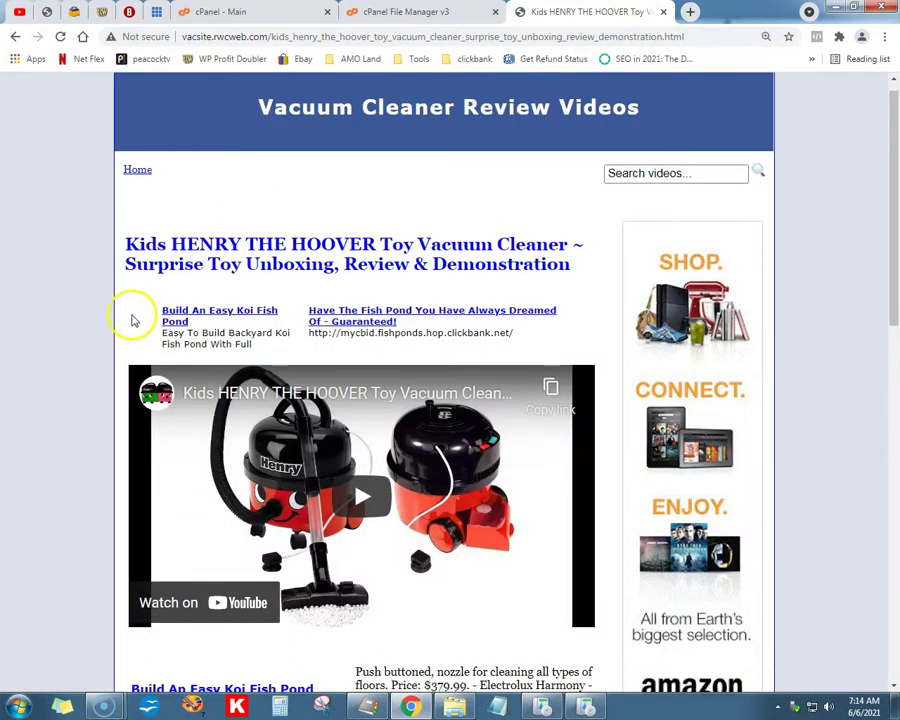
pyautogui.scroll(-5, 140, 312)
pyautogui.scroll(5, 155, 303)
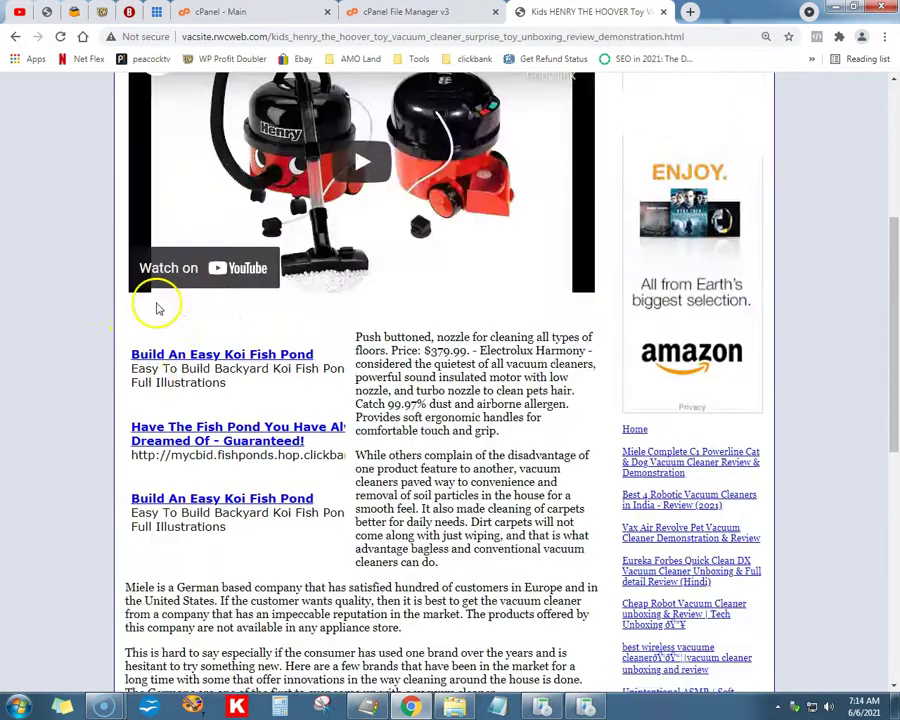
pyautogui.scroll(3, 160, 305)
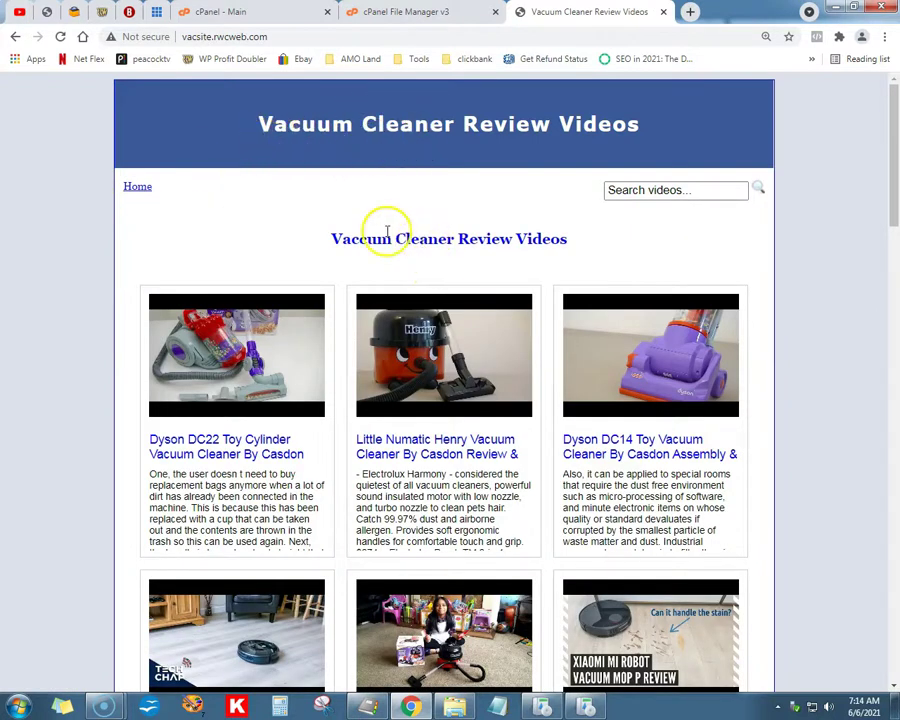
# Browse the home page's video listings and open the Xiaomi Mi Robot Vacuum Review - Raising The Bar at an Affordable Price page.
pyautogui.scroll(-3, 330, 245)
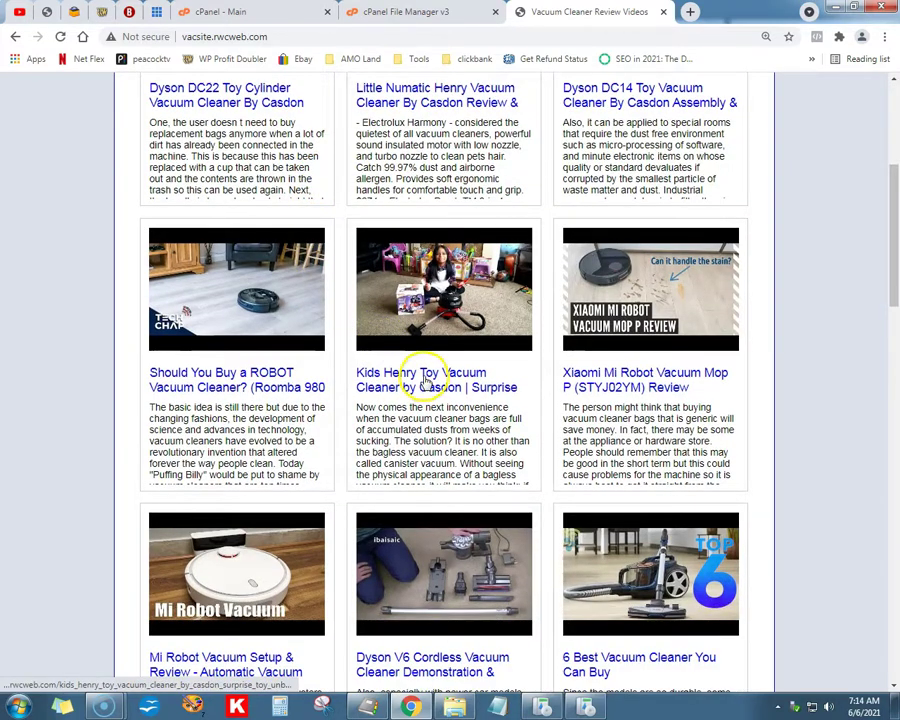
pyautogui.scroll(-2, 426, 377)
pyautogui.scroll(-1, 537, 410)
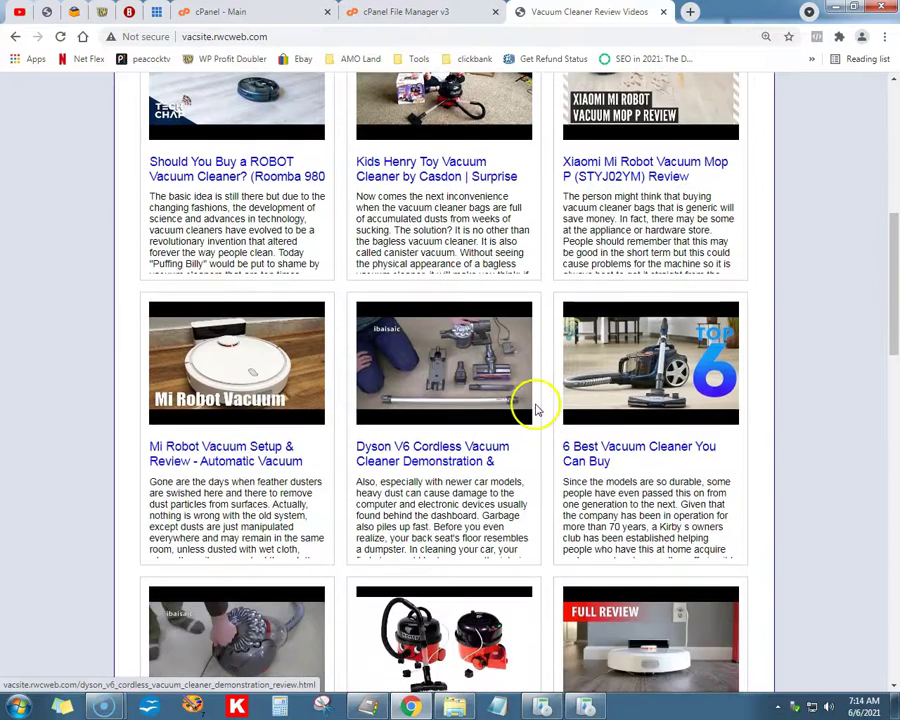
pyautogui.scroll(-2, 650, 434)
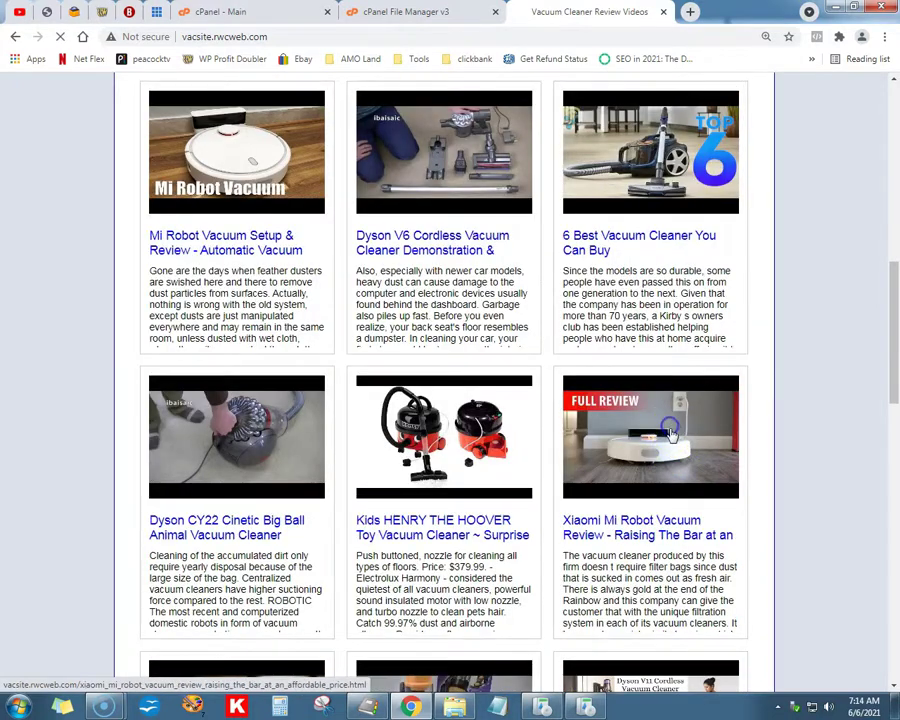
pyautogui.click(670, 432)
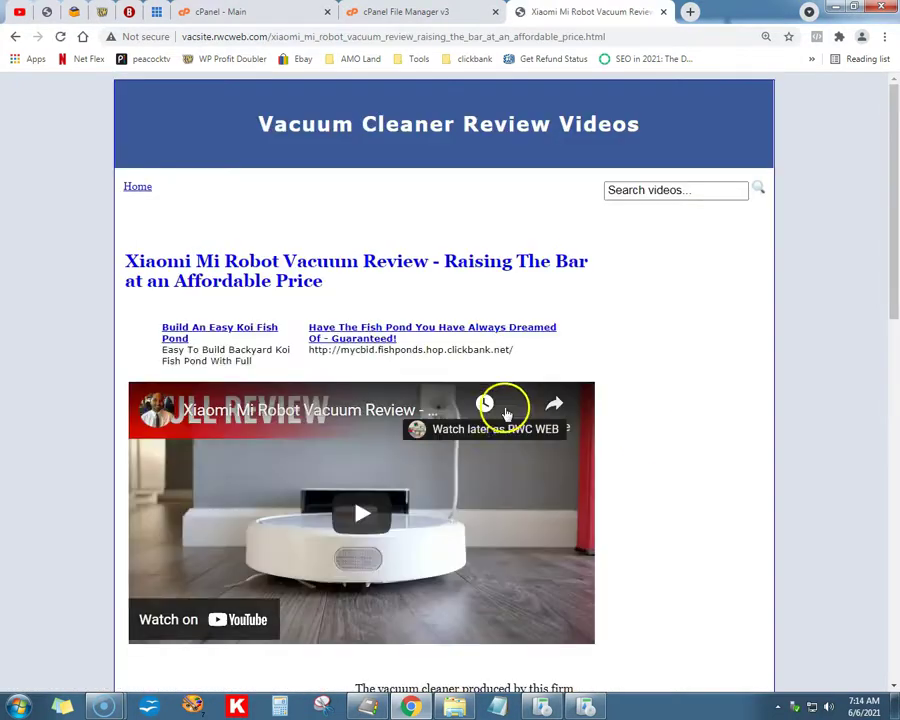
# Test the Amazon banner ad's link, return to the Xiaomi review page and look over its article text.
pyautogui.scroll(-2, 681, 395)
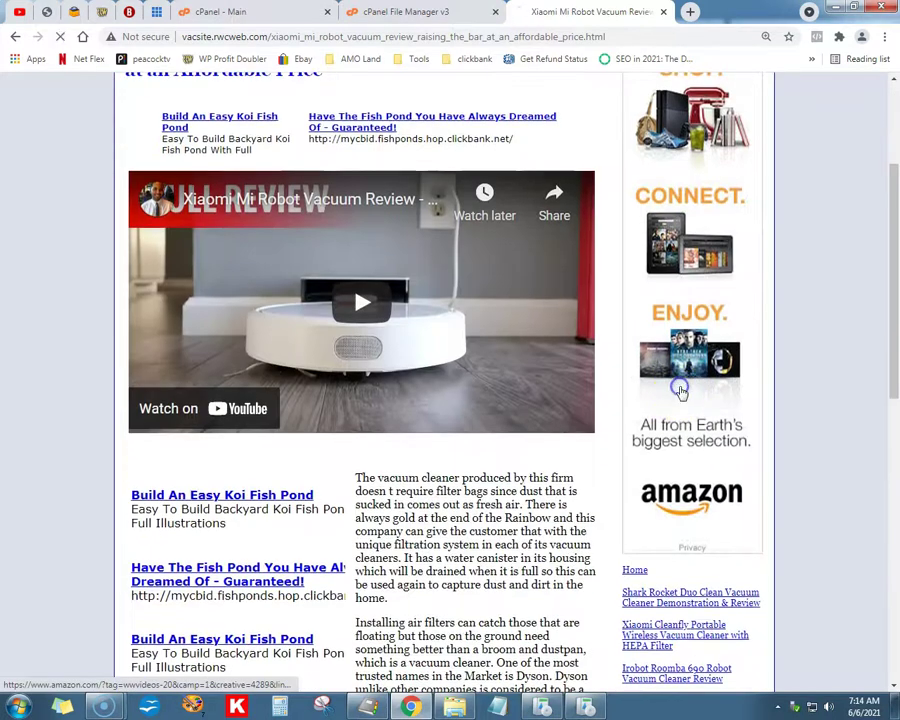
pyautogui.click(680, 392)
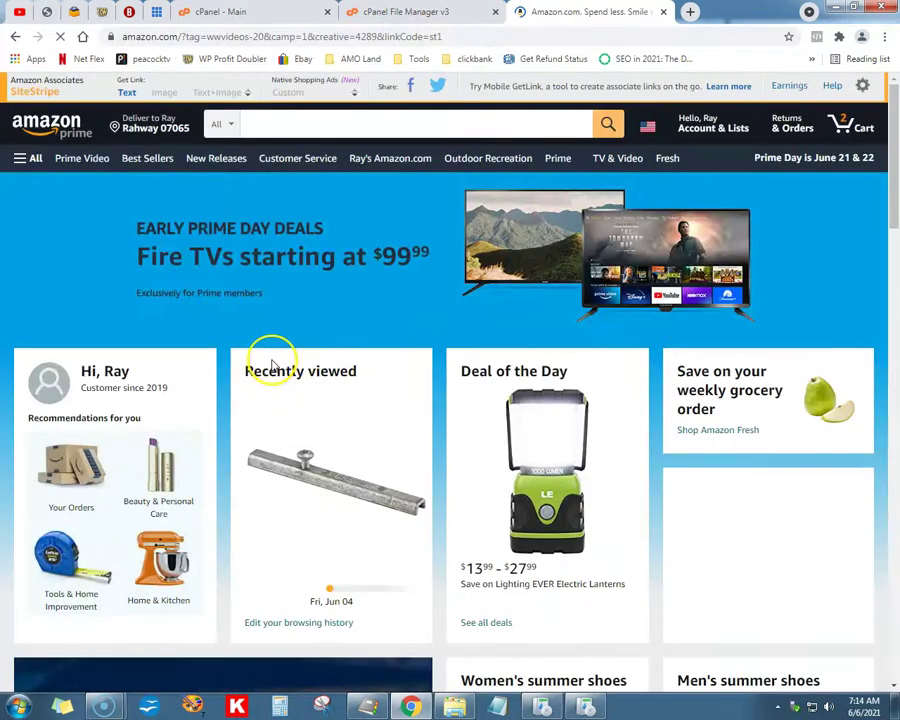
pyautogui.scroll(-3, 268, 360)
pyautogui.scroll(3, 260, 338)
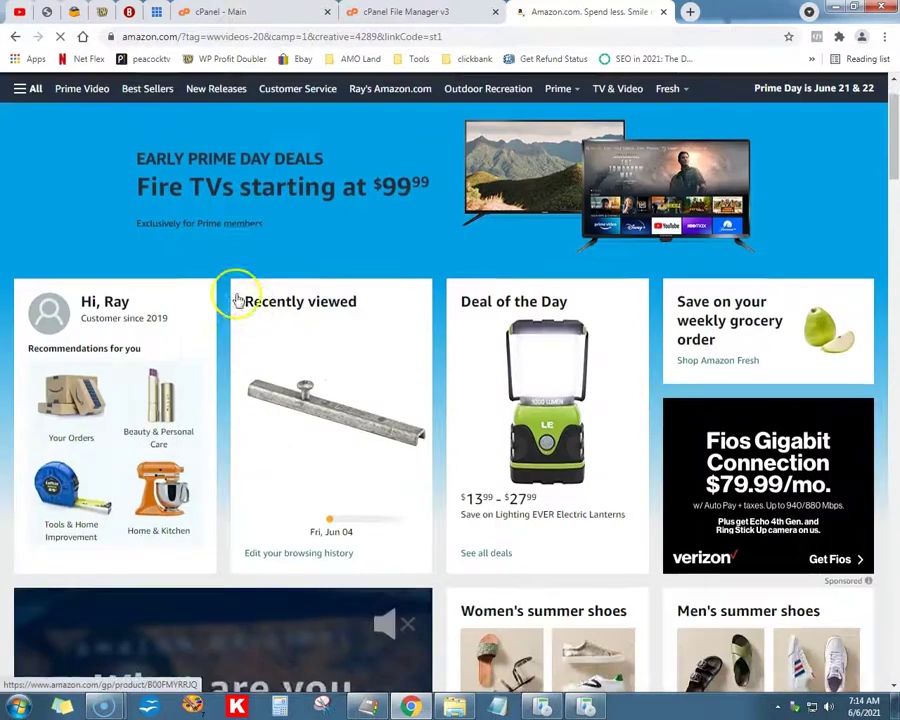
pyautogui.scroll(1, 238, 300)
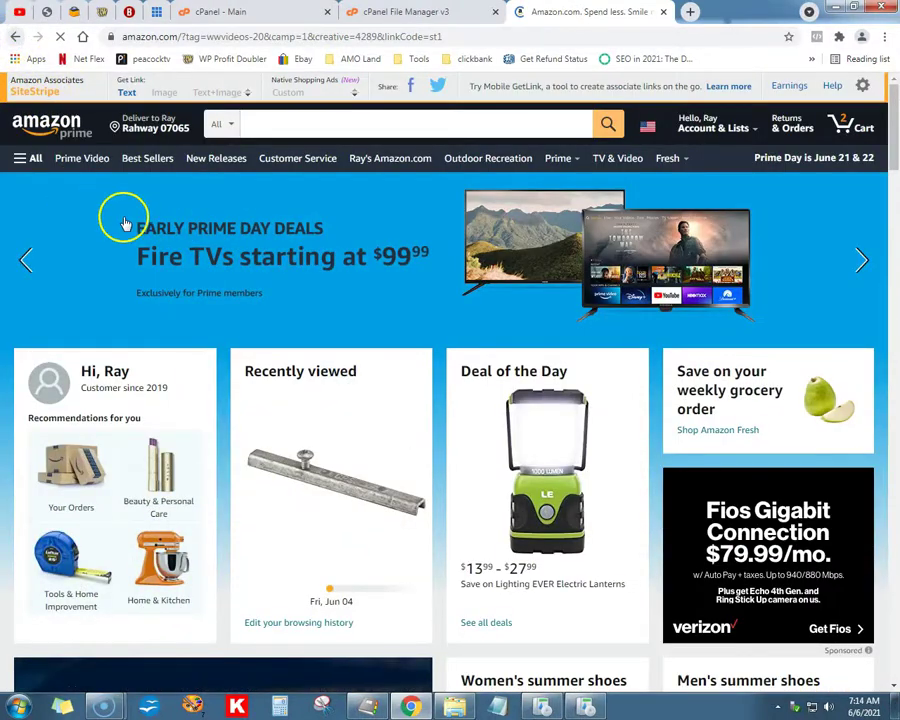
pyautogui.hotkey('alt', 'Left')
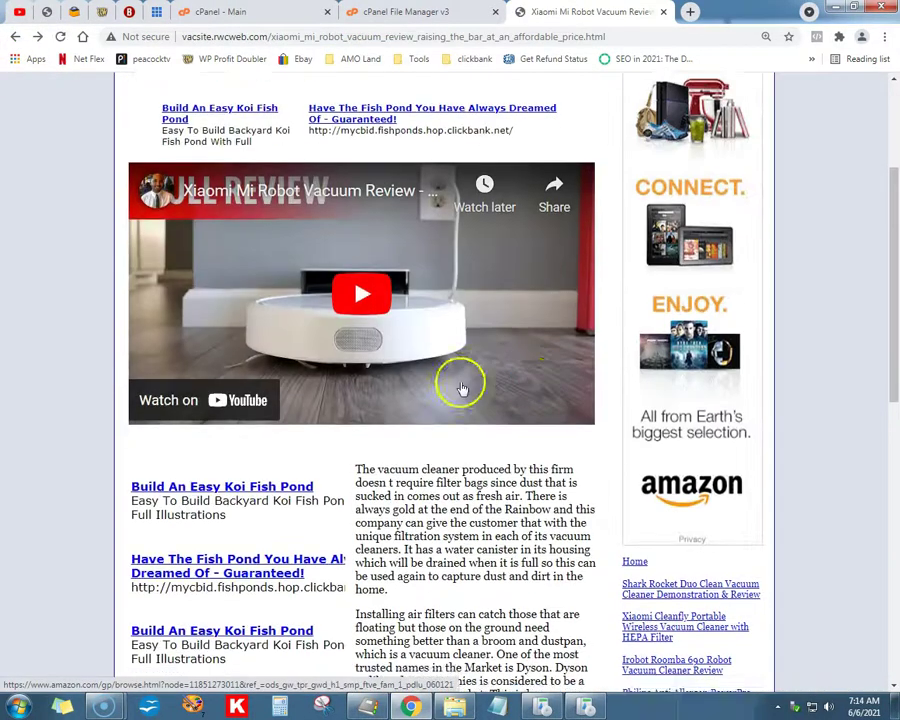
pyautogui.scroll(-3, 462, 388)
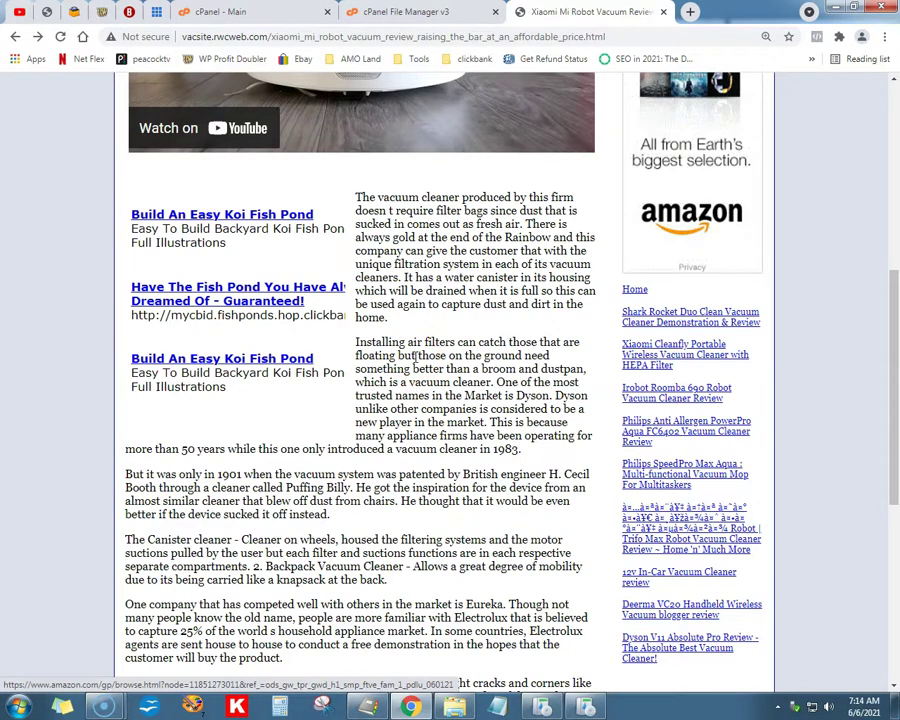
# Return to the vacuum site's home page and switch to the Resell Rights Weekly member login page.
pyautogui.scroll(5, 330, 360)
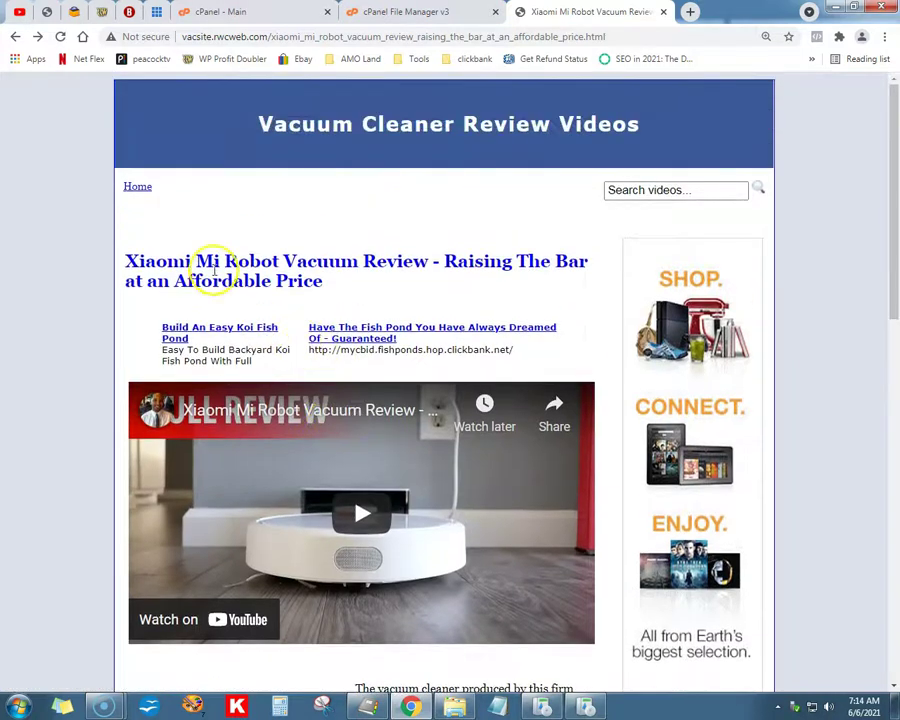
pyautogui.click(138, 189)
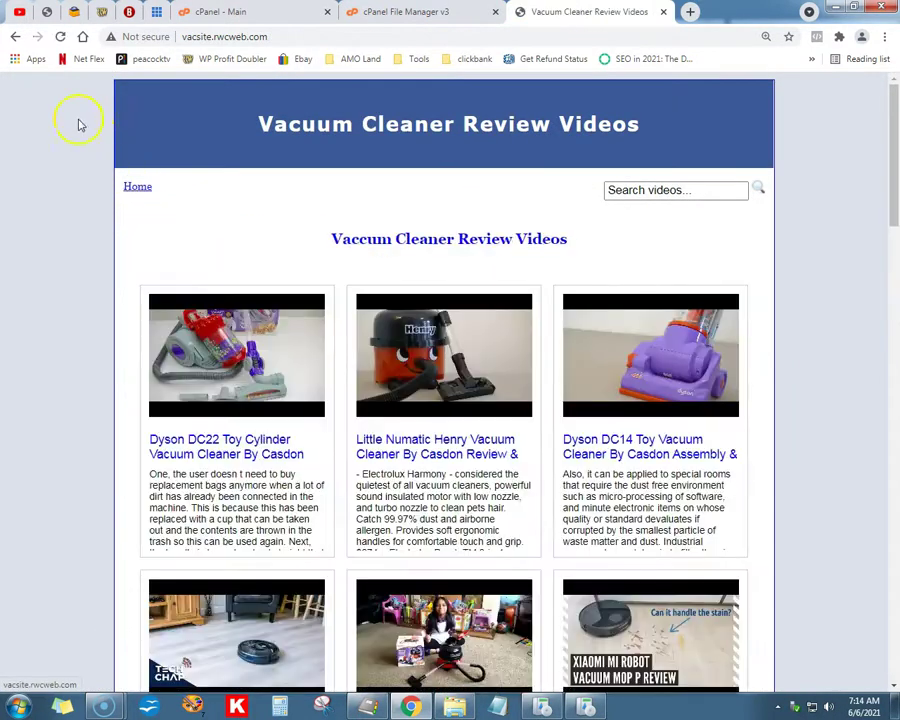
pyautogui.click(101, 12)
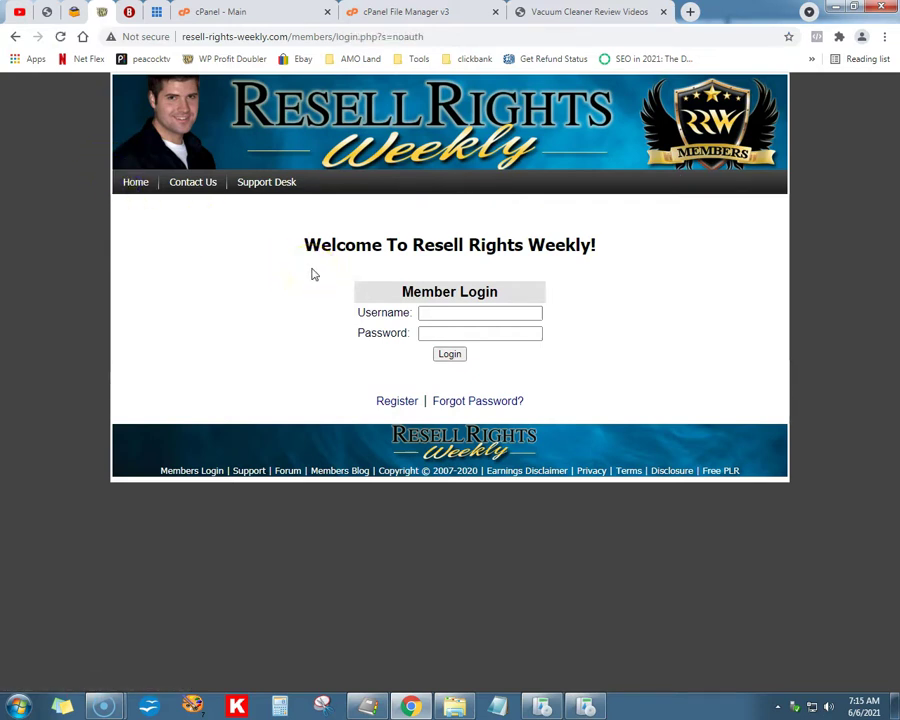
# Look over the Vacuum Cleaner Review Video Site Builder Software product page on BigProductStore, including its description.
pyautogui.click(129, 13)
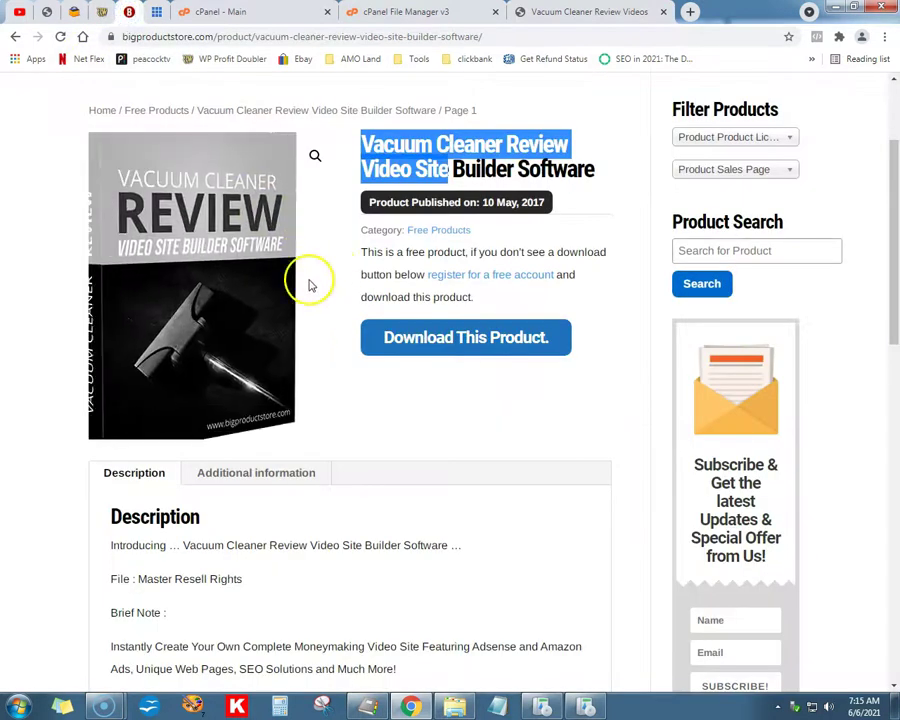
pyautogui.click(503, 438)
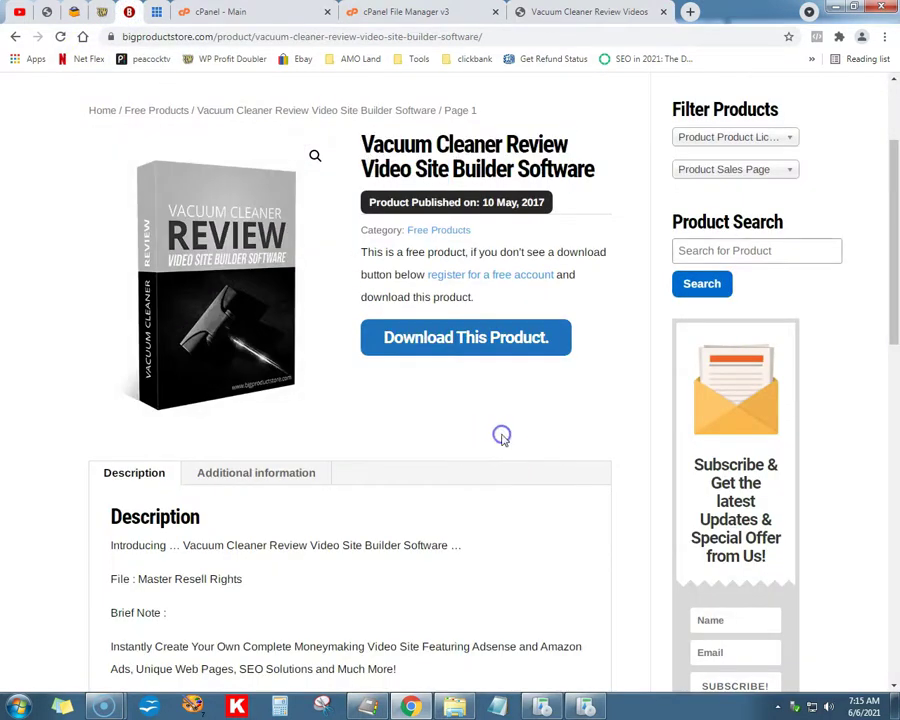
pyautogui.scroll(2, 500, 417)
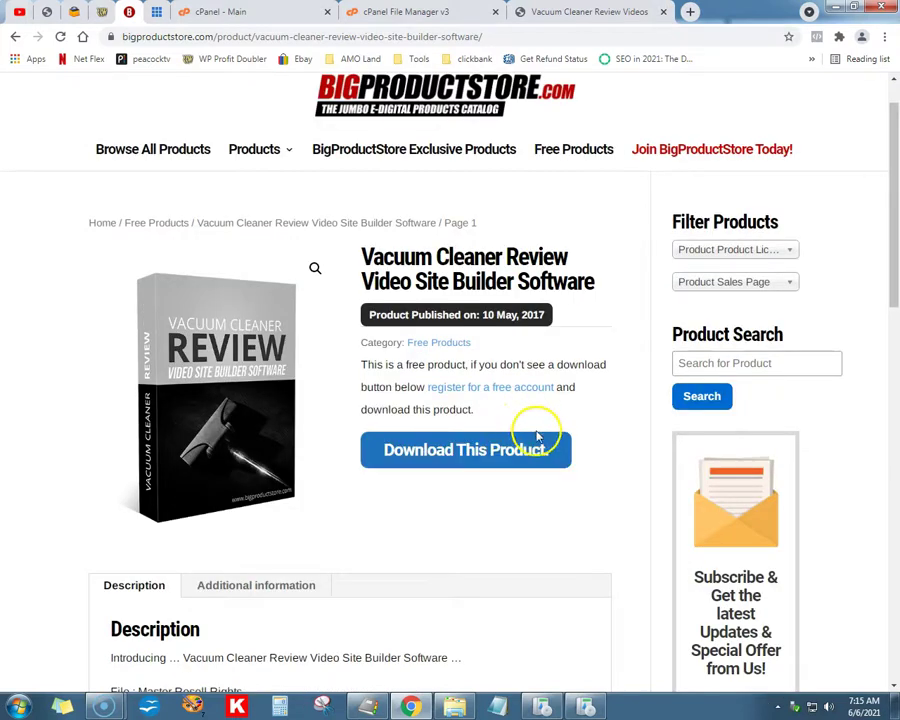
pyautogui.scroll(-1, 544, 440)
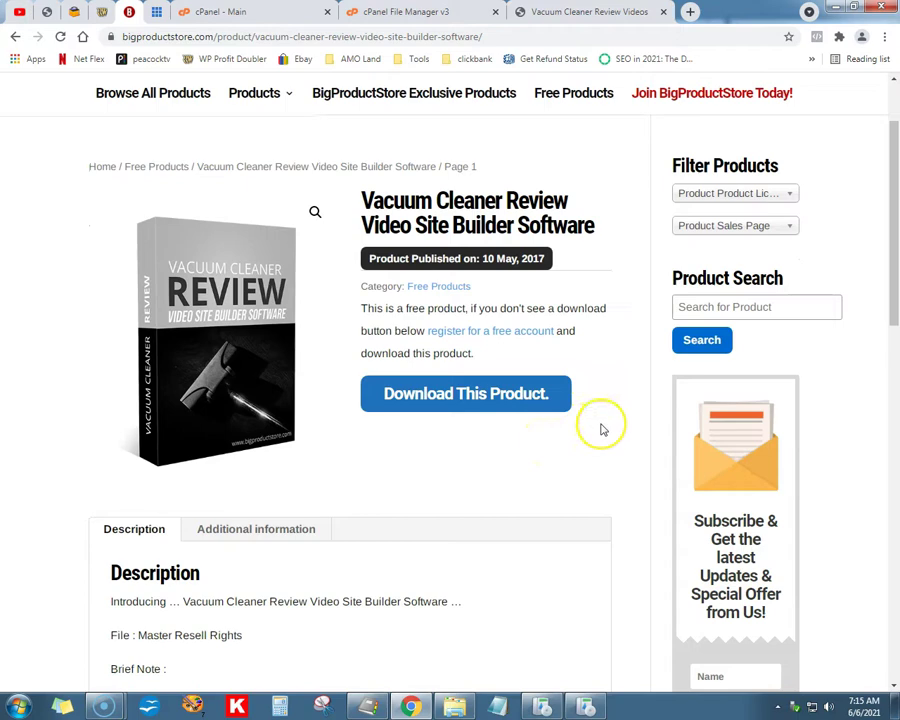
pyautogui.scroll(-9, 600, 428)
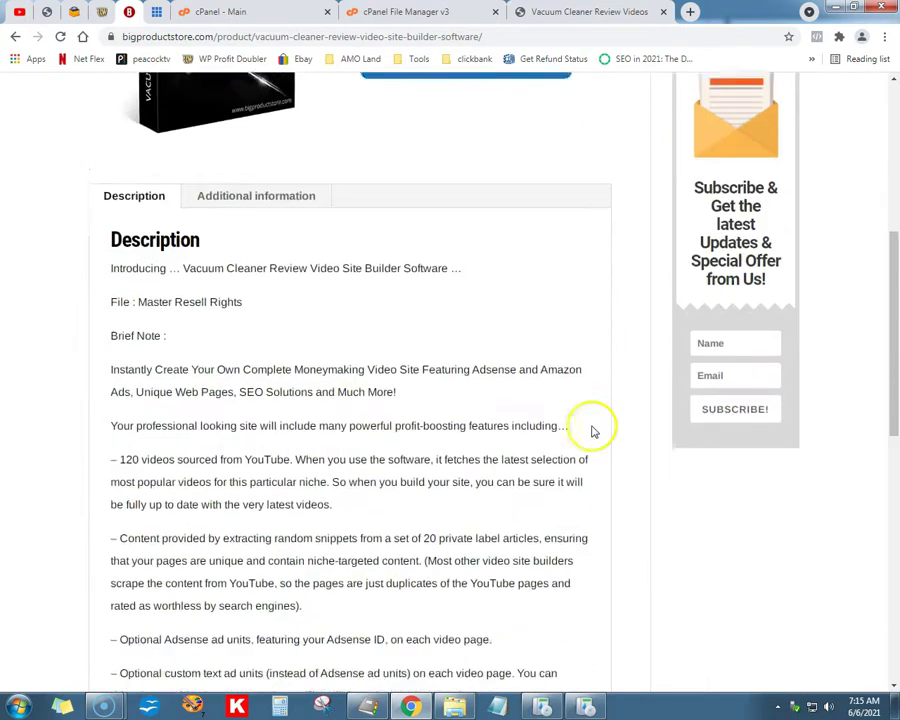
pyautogui.scroll(10, 565, 423)
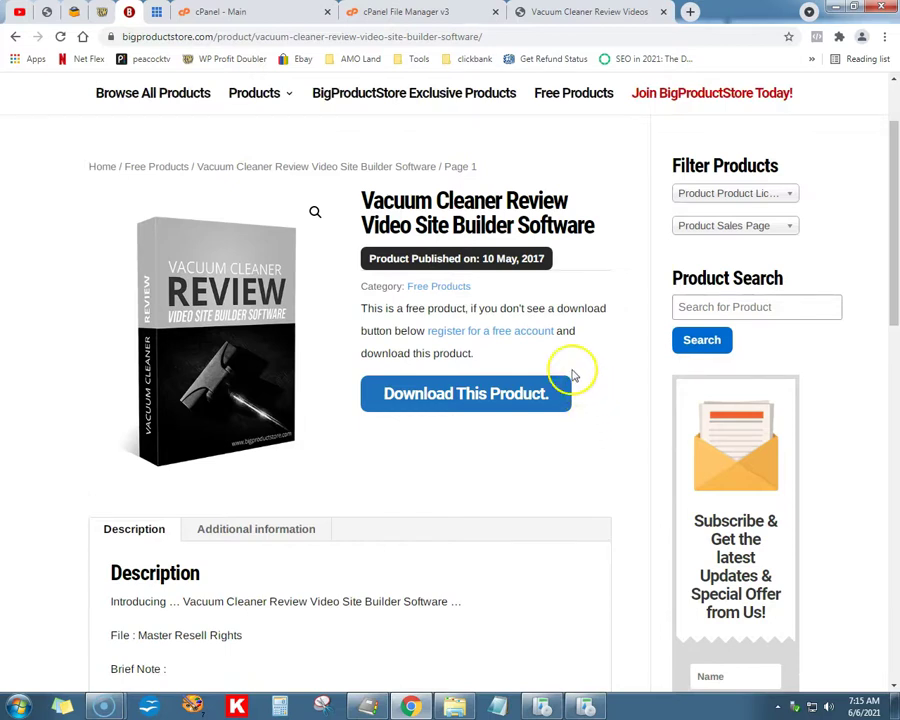
# Switch to Windows Explorer and open the Site Builder Software folder inside VacCleanerVidSite_mrrg.
pyautogui.click(456, 705)
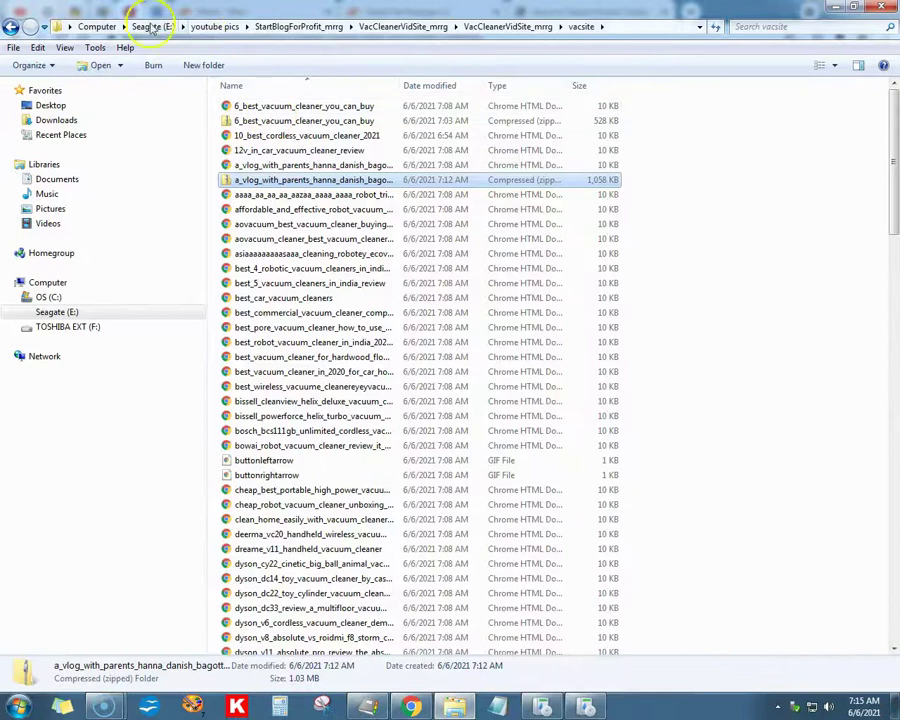
pyautogui.click(468, 27)
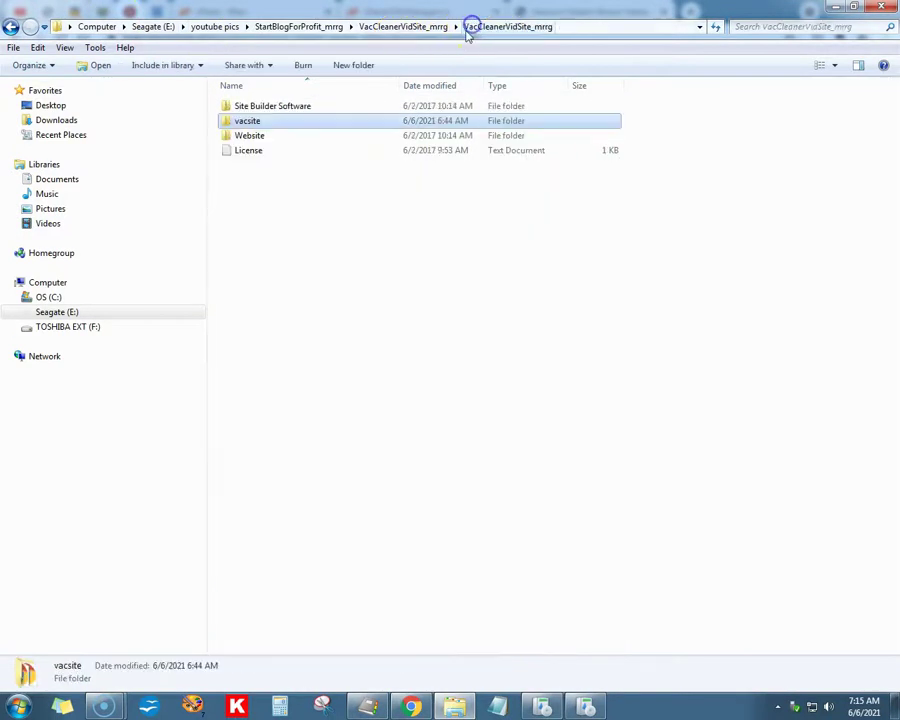
pyautogui.doubleClick(313, 108)
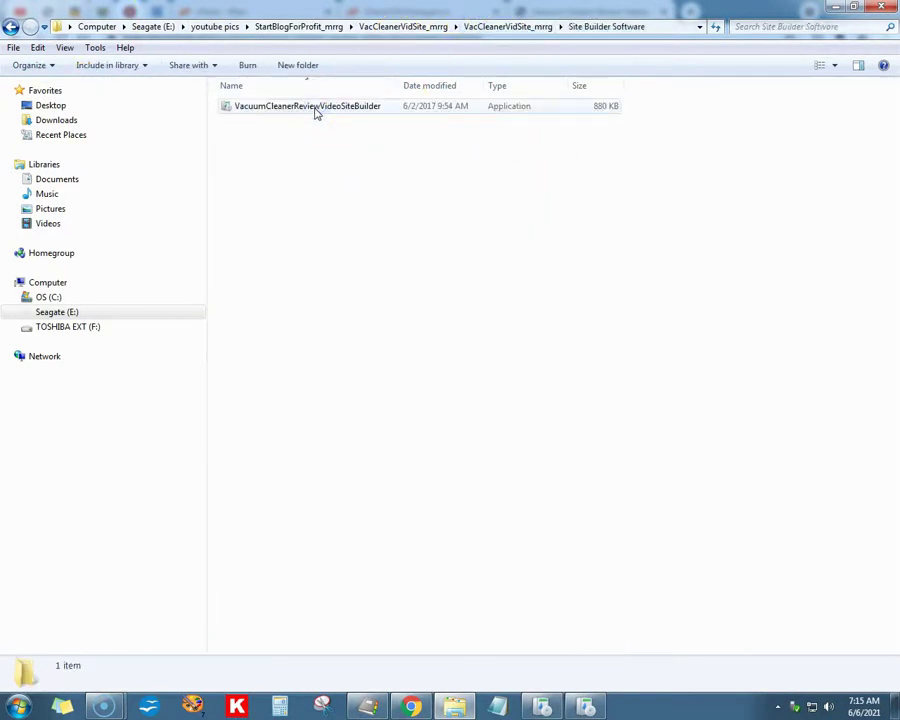
# Switch to the Site Builder instructions, maximize the window, and open the Site Builder Tool form to view its settings before closing it.
pyautogui.click(533, 706)
pyautogui.doubleClick(685, 116)
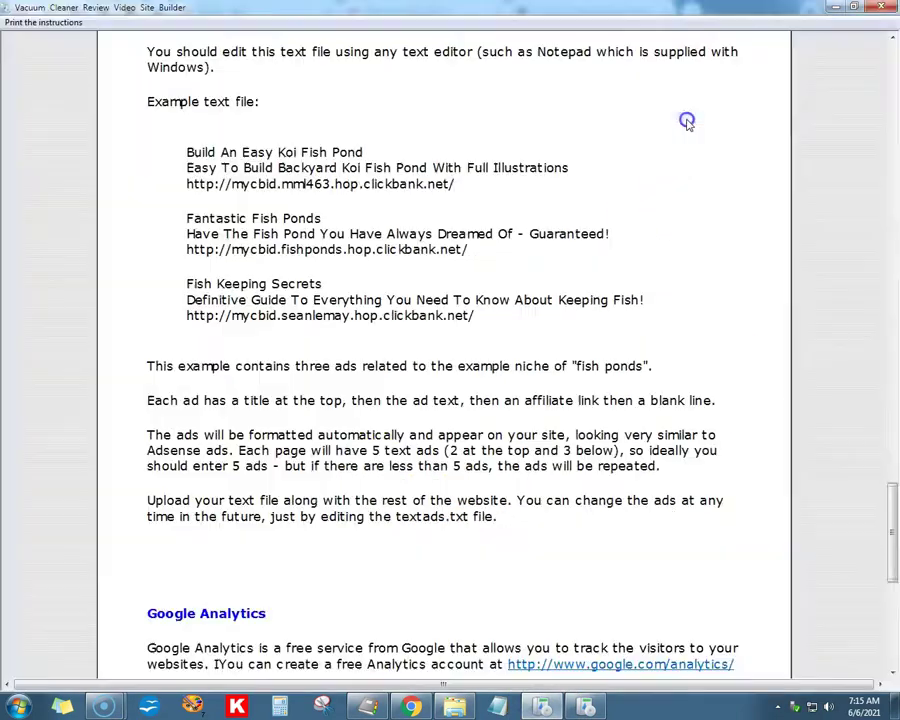
pyautogui.scroll(20, 568, 250)
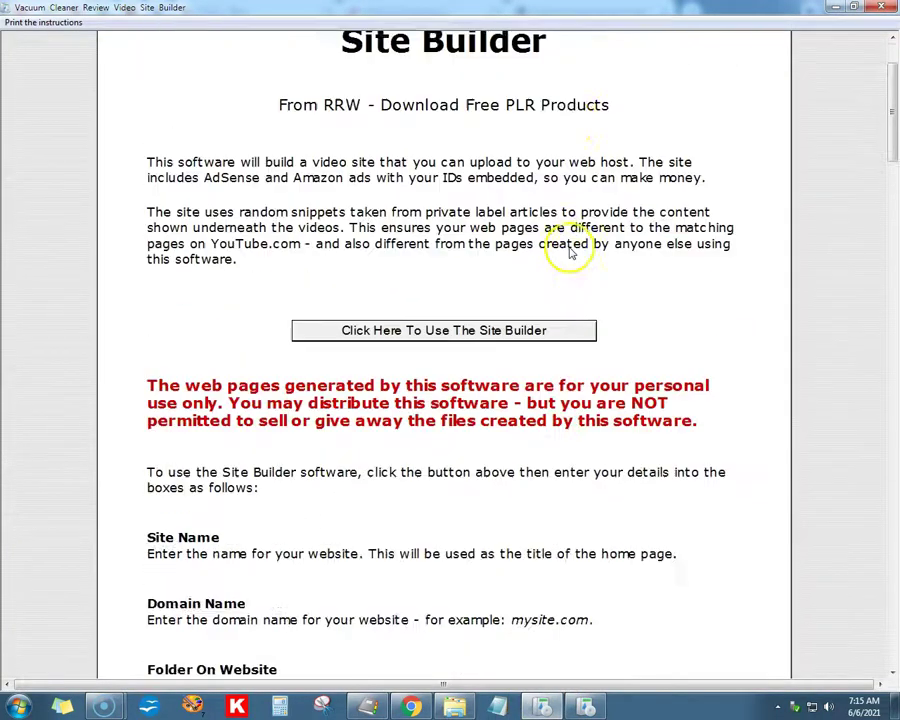
pyautogui.scroll(-5, 566, 252)
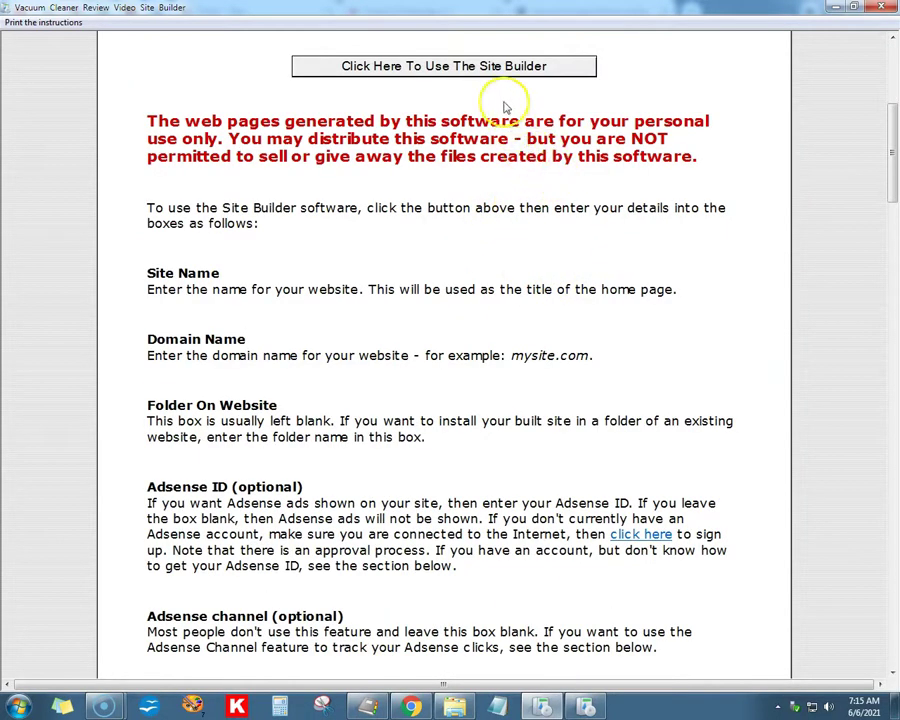
pyautogui.click(485, 68)
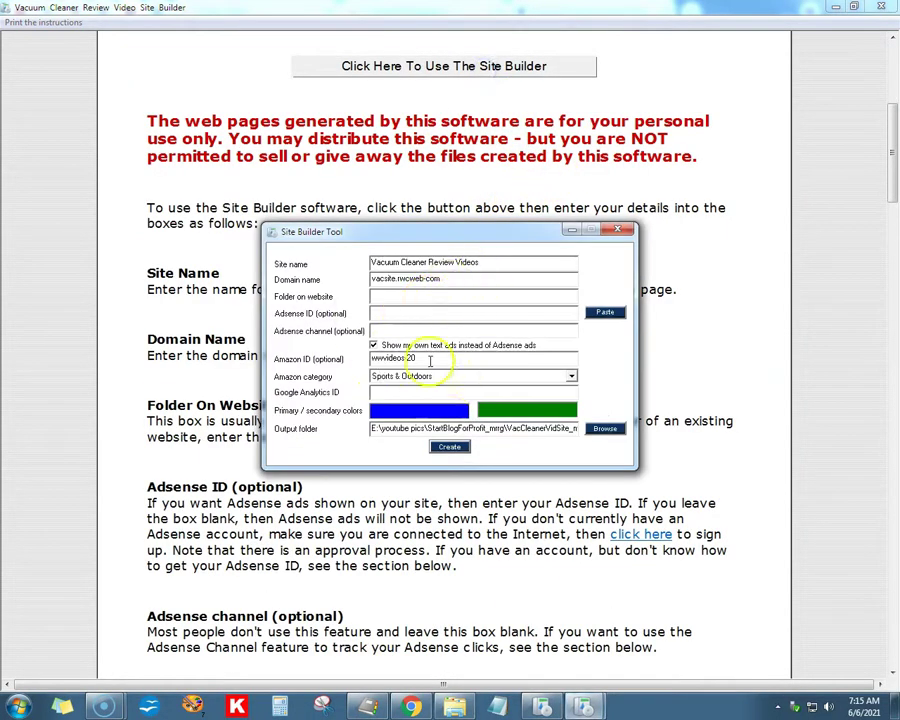
pyautogui.click(619, 232)
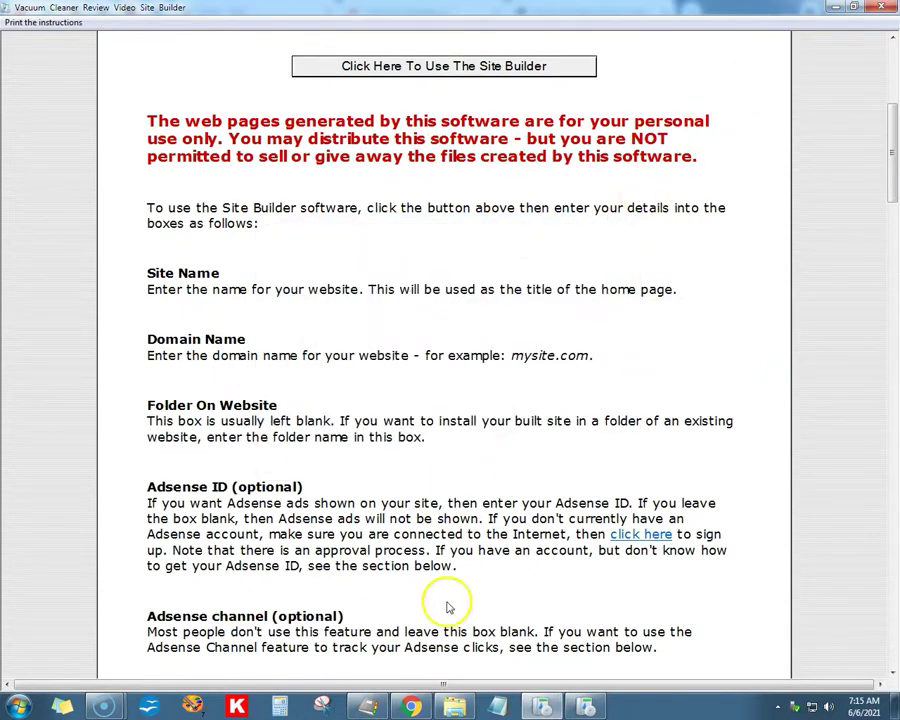
# Switch back to the live vacuum site in Chrome and browse the home page's video listings down to the page navigation.
pyautogui.click(410, 706)
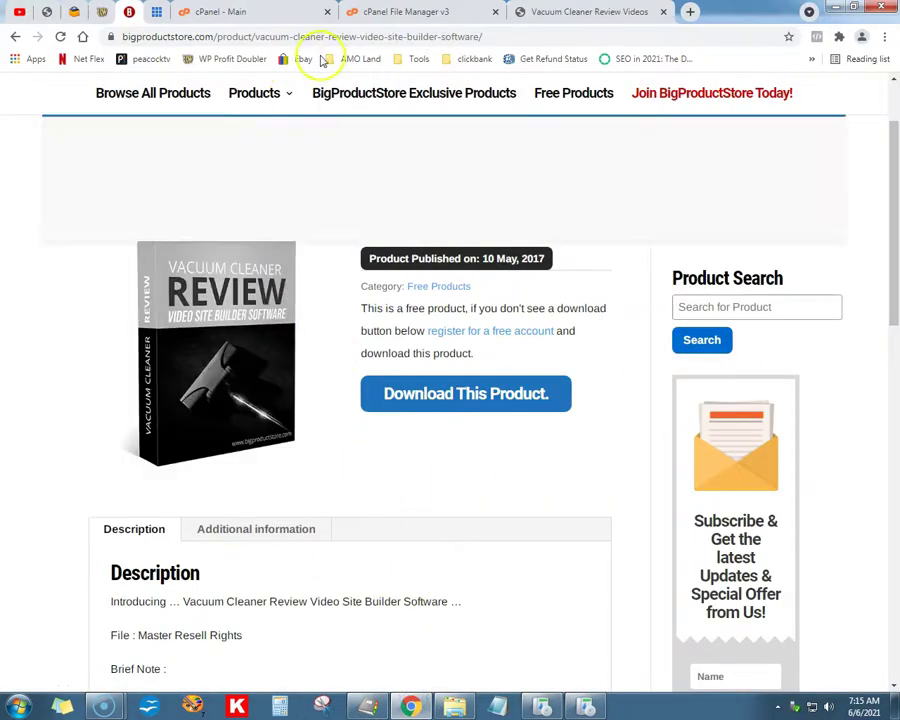
pyautogui.click(546, 14)
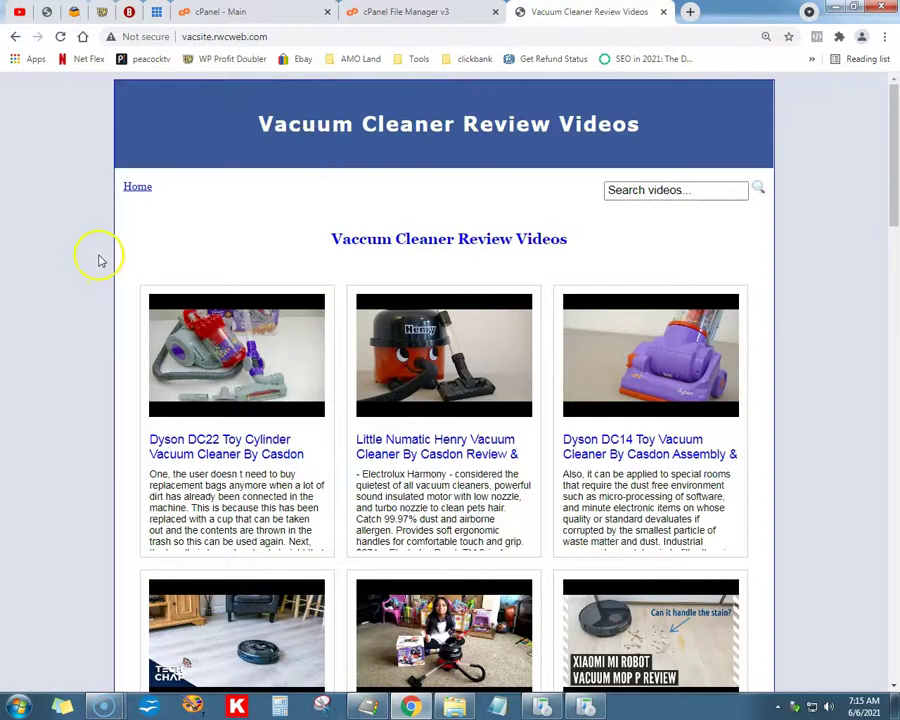
pyautogui.scroll(-8, 104, 262)
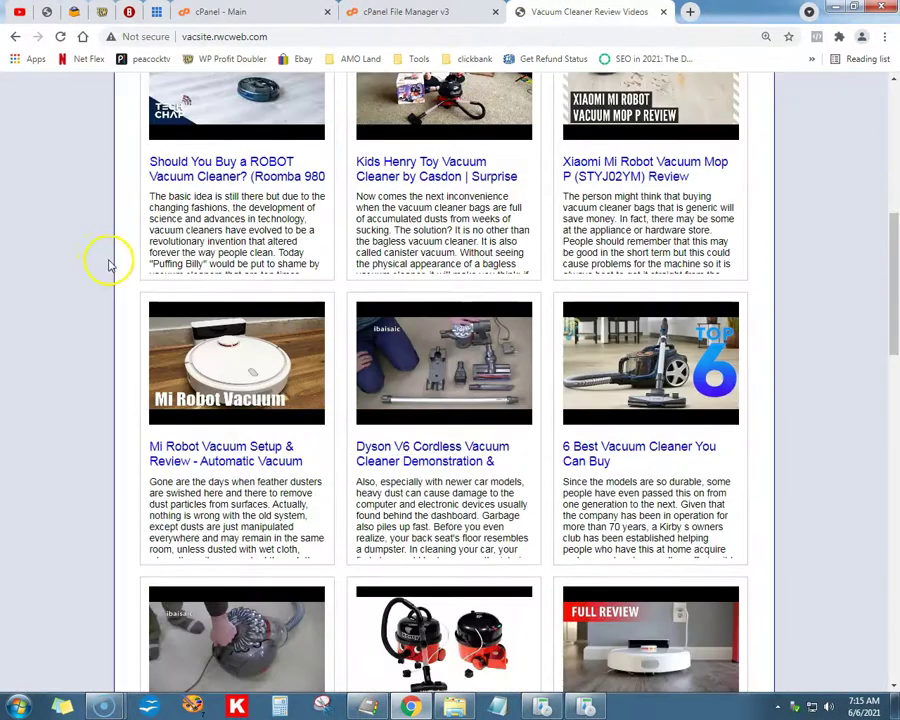
pyautogui.scroll(-6, 110, 265)
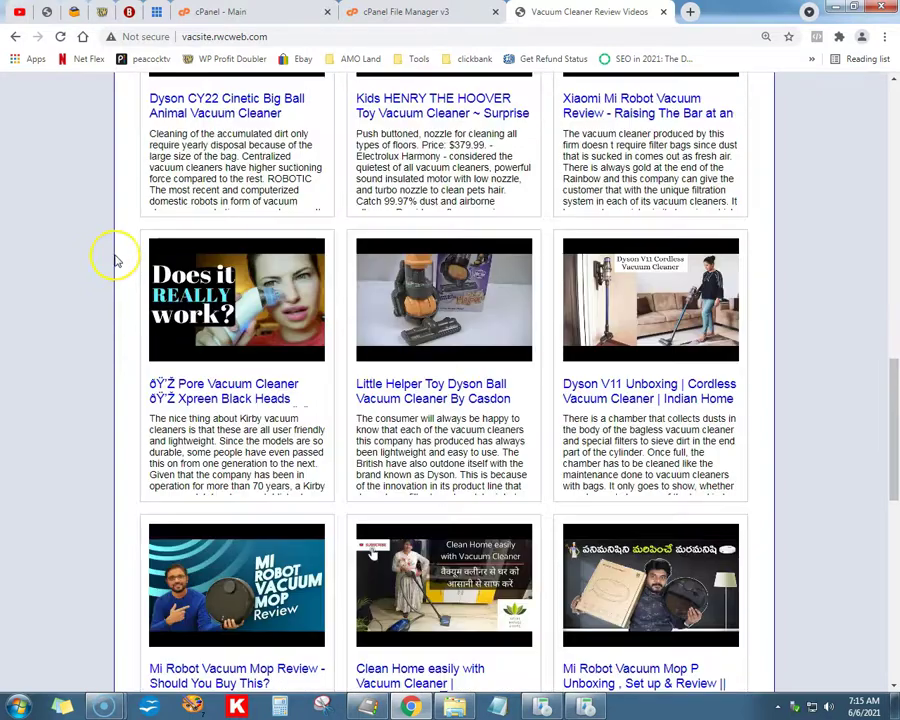
pyautogui.scroll(-5, 115, 260)
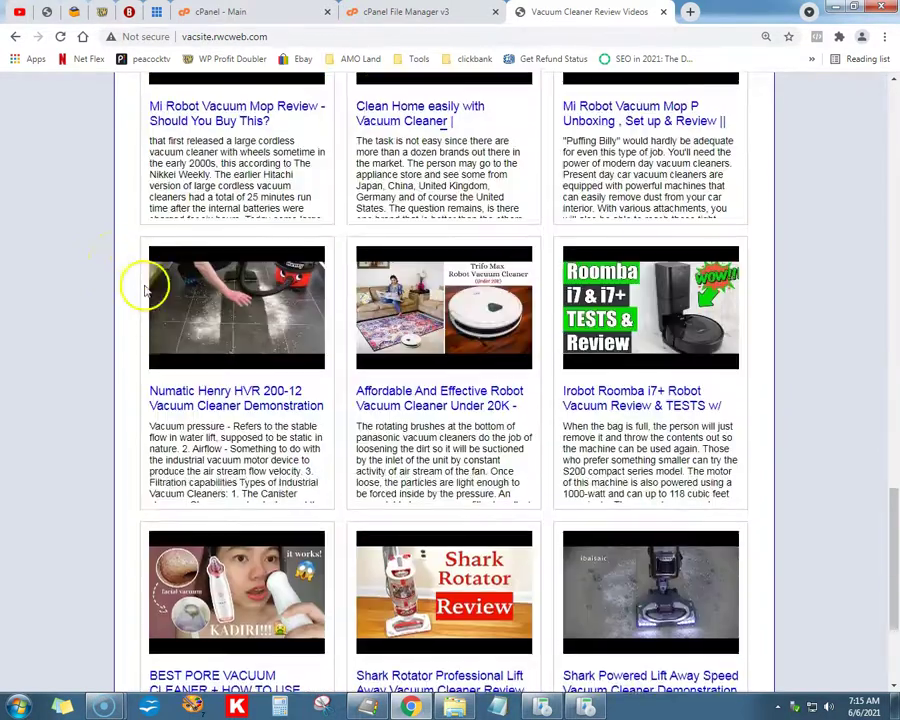
pyautogui.scroll(-4, 140, 300)
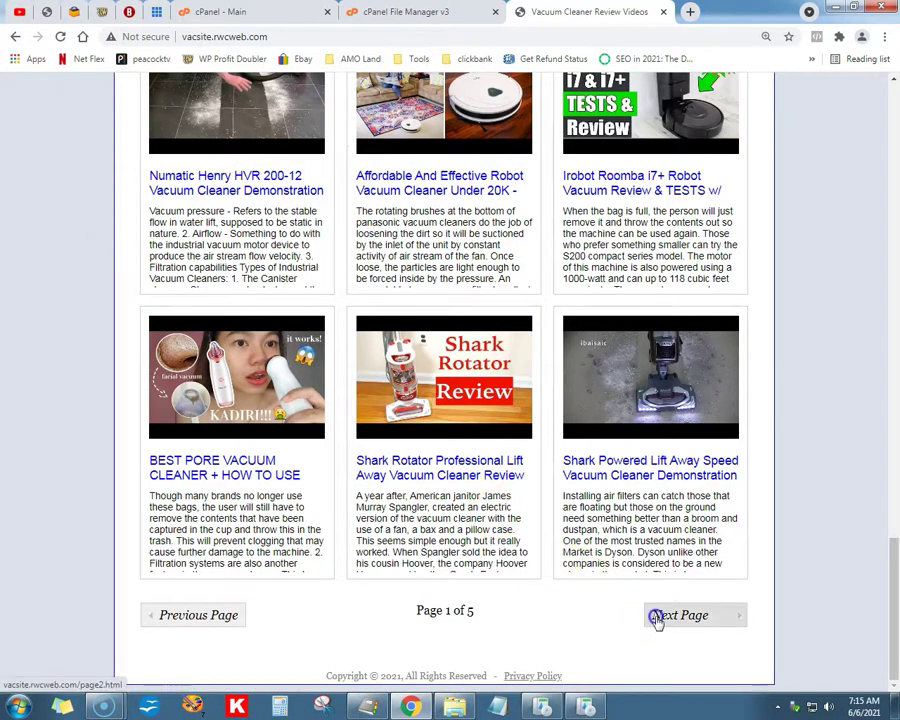
# Browse the second page of video listings and open the Best 5 Vacuum Cleaners in India - Review page.
pyautogui.click(655, 618)
pyautogui.scroll(-8, 560, 563)
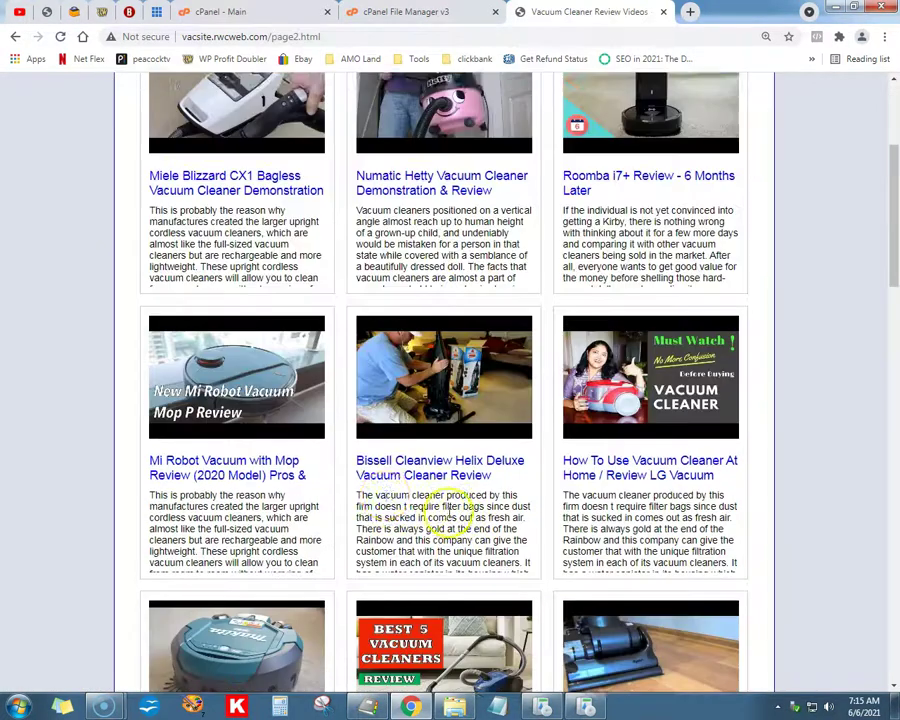
pyautogui.scroll(2, 300, 440)
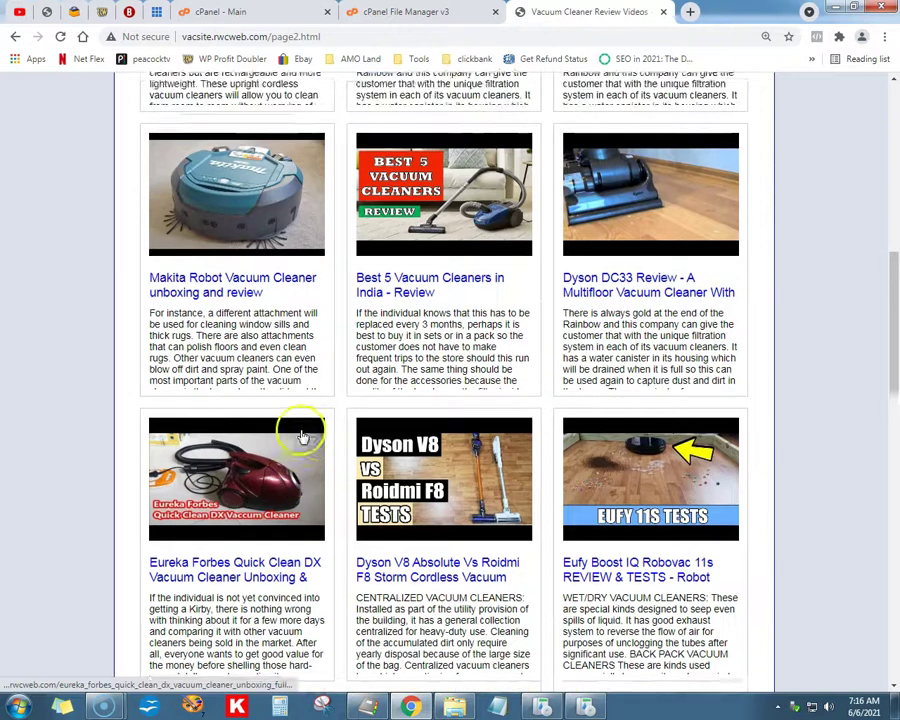
pyautogui.click(440, 385)
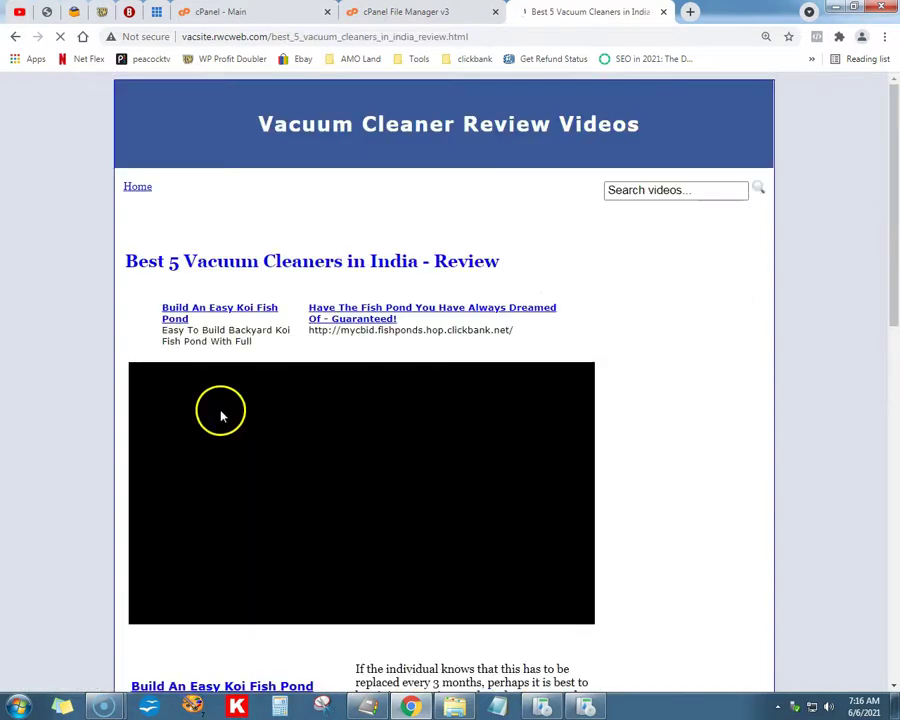
# Look over the video, text ads and article text on the Best 5 Vacuum Cleaners in India - Review page.
pyautogui.scroll(-2, 176, 423)
pyautogui.scroll(-2, 176, 423)
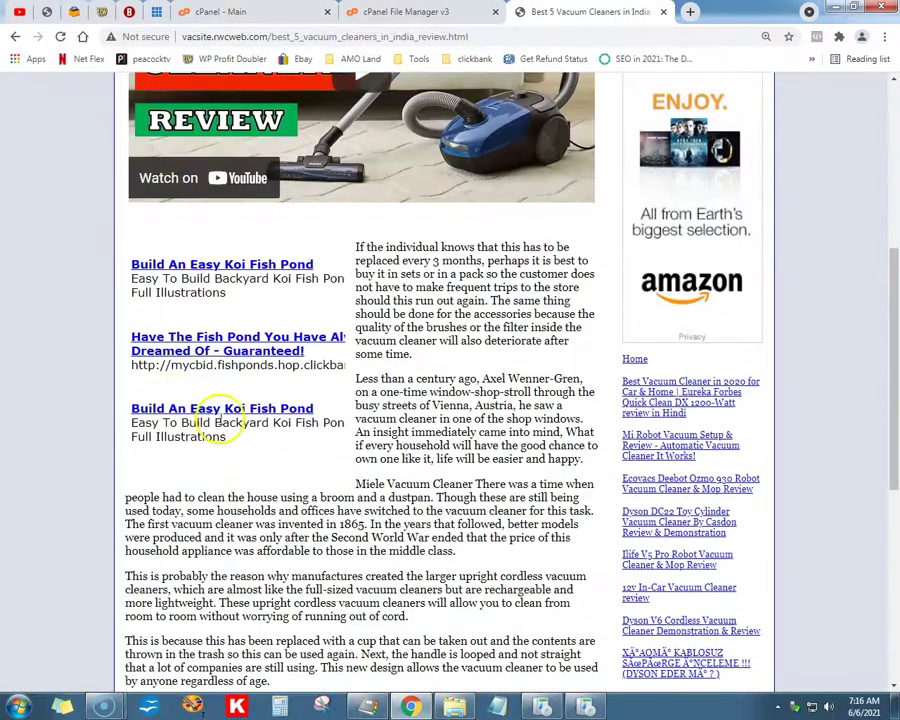
pyautogui.scroll(-2, 358, 313)
pyautogui.scroll(5, 358, 320)
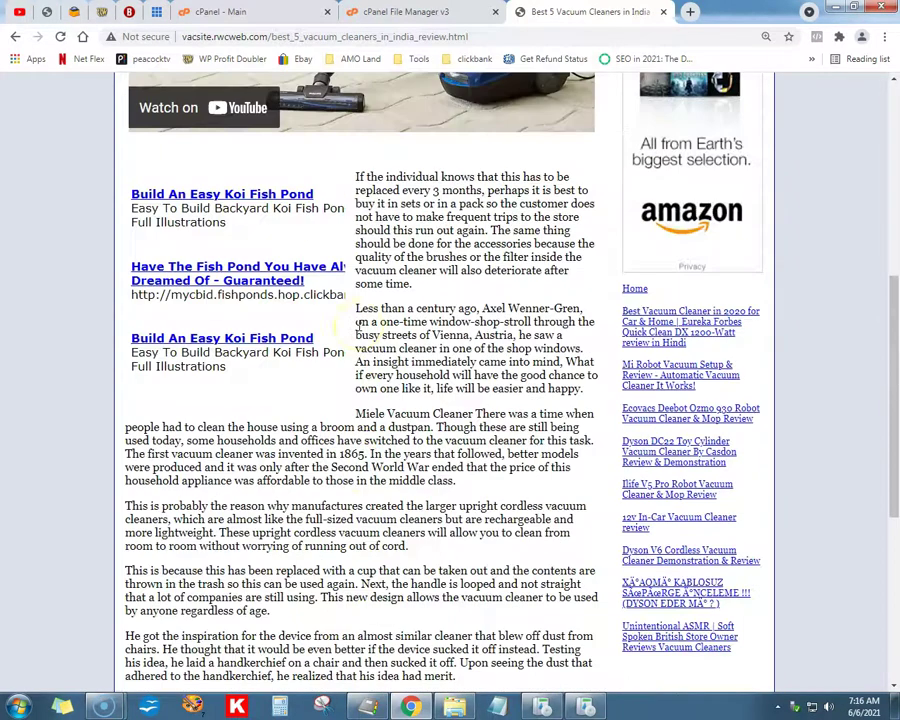
pyautogui.scroll(1, 518, 380)
pyautogui.scroll(-3, 506, 388)
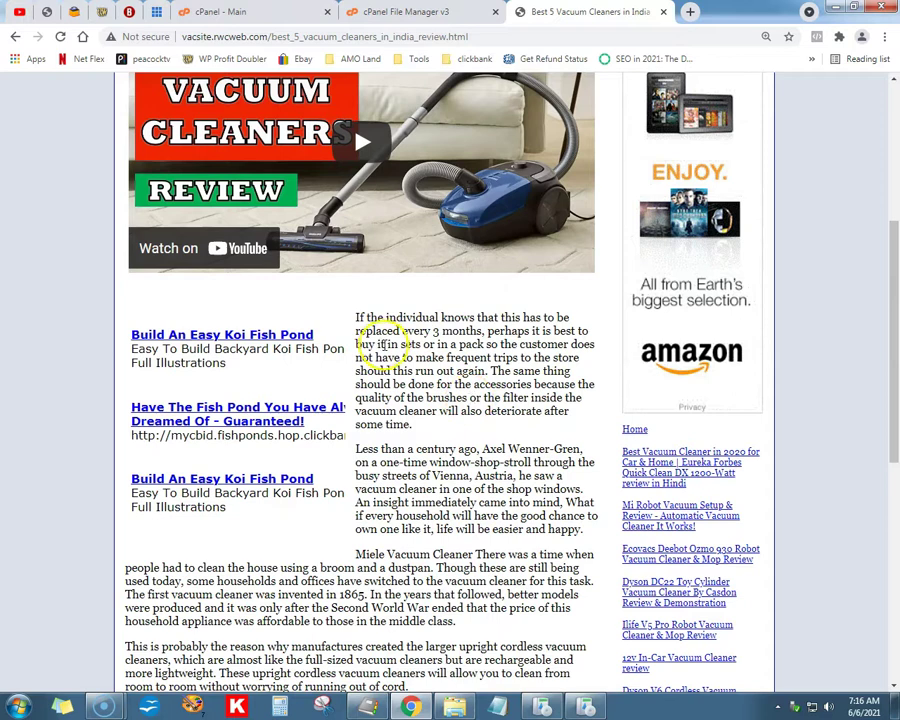
# Search the review page for "vacuum", look through the matches in the article, and return to the site's home page.
pyautogui.hotkey('ctrl', 'f')
pyautogui.write('va')
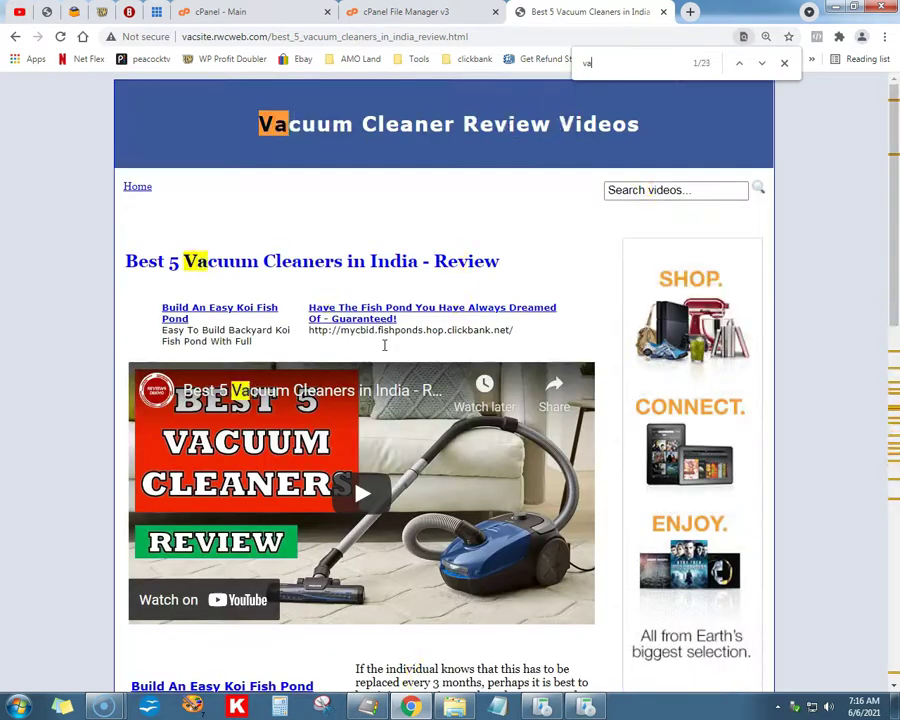
pyautogui.write('c')
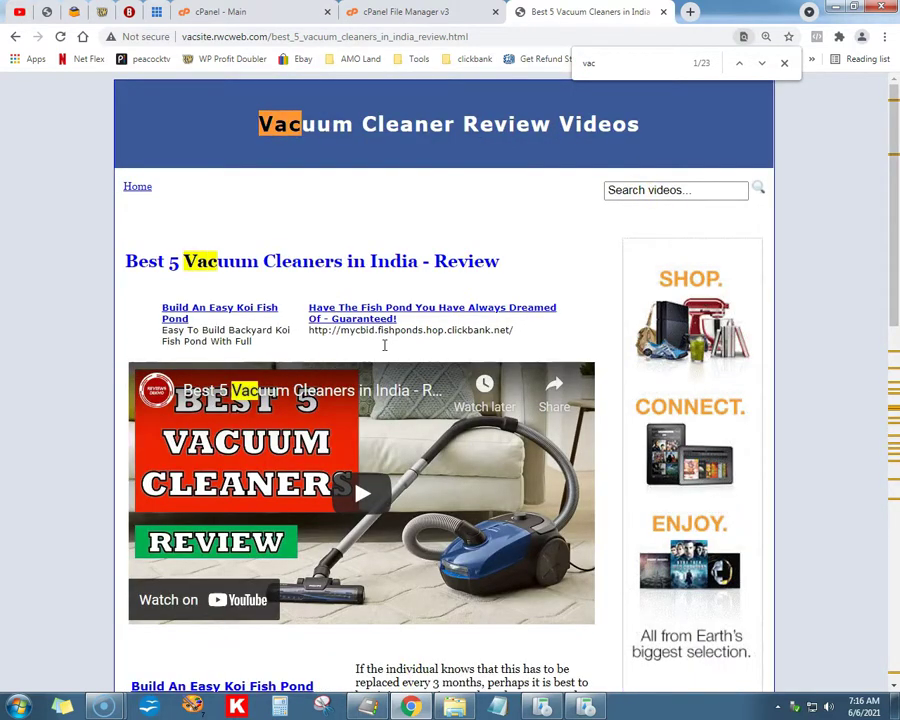
pyautogui.write('u')
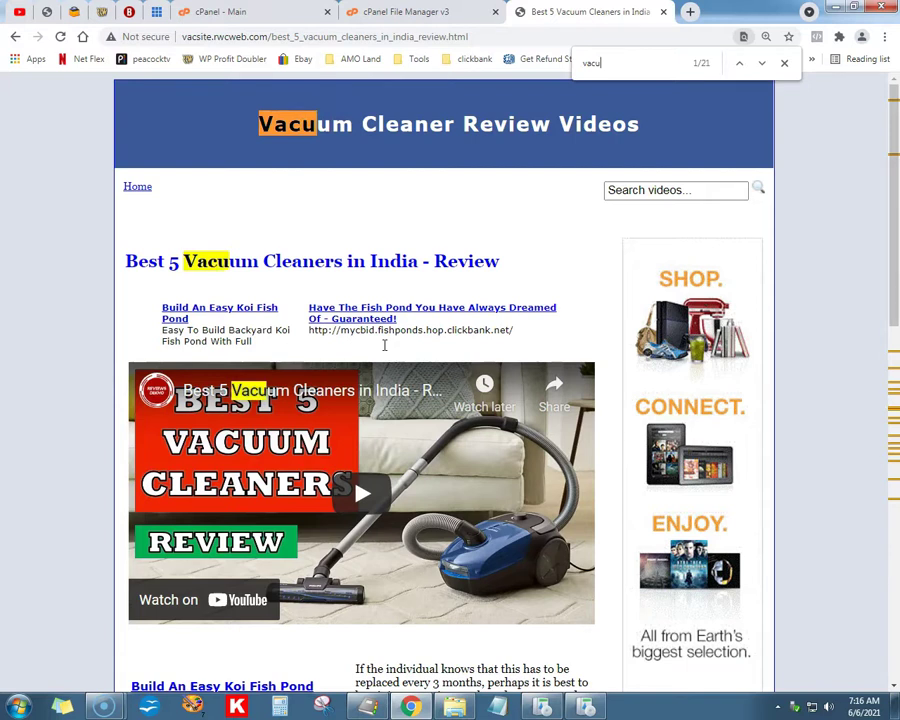
pyautogui.write('um')
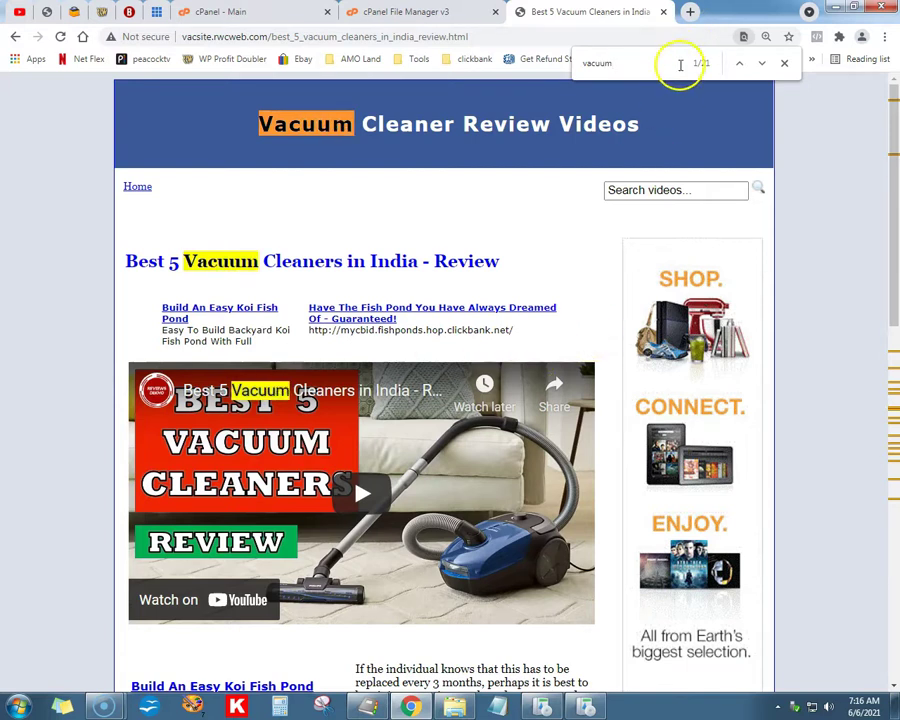
pyautogui.scroll(-5, 316, 210)
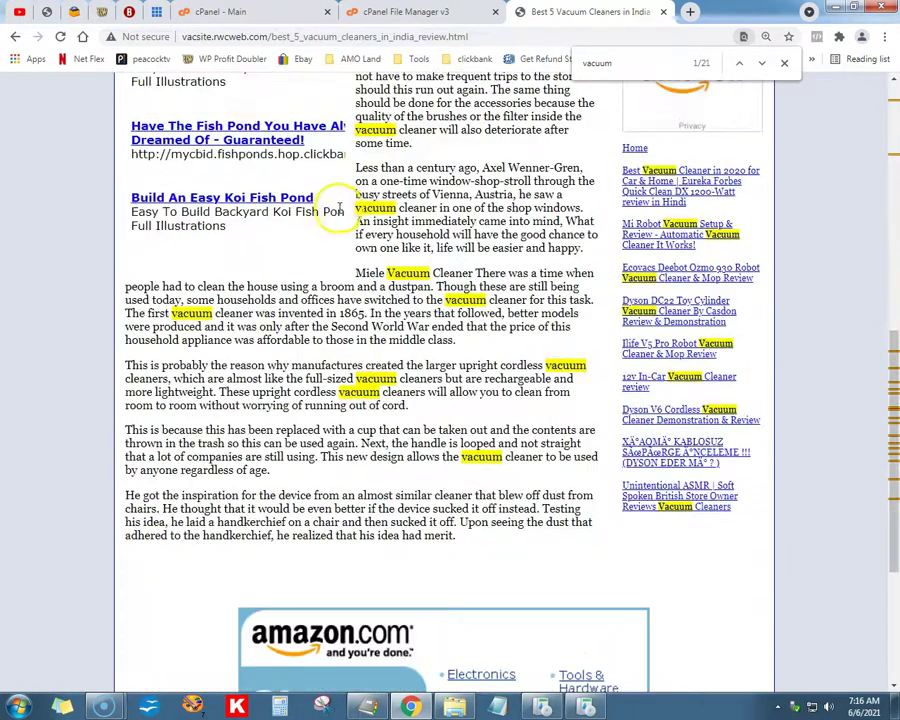
pyautogui.scroll(6, 350, 210)
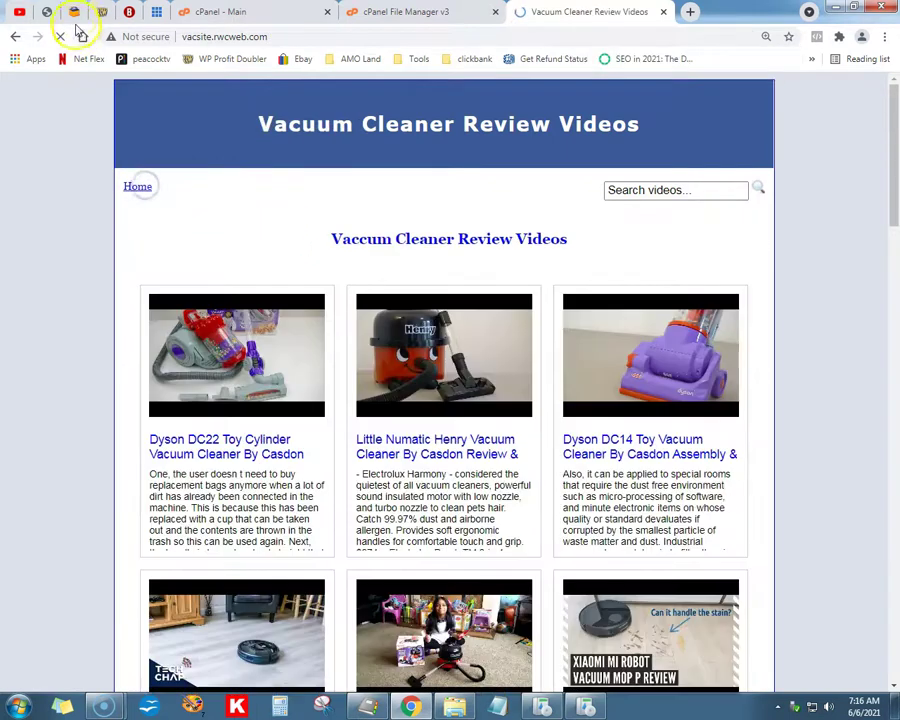
# View the RayWare Computers home page and look over the rwcweb.com affiliate landing page down to its name and email sign-up form.
pyautogui.click(74, 12)
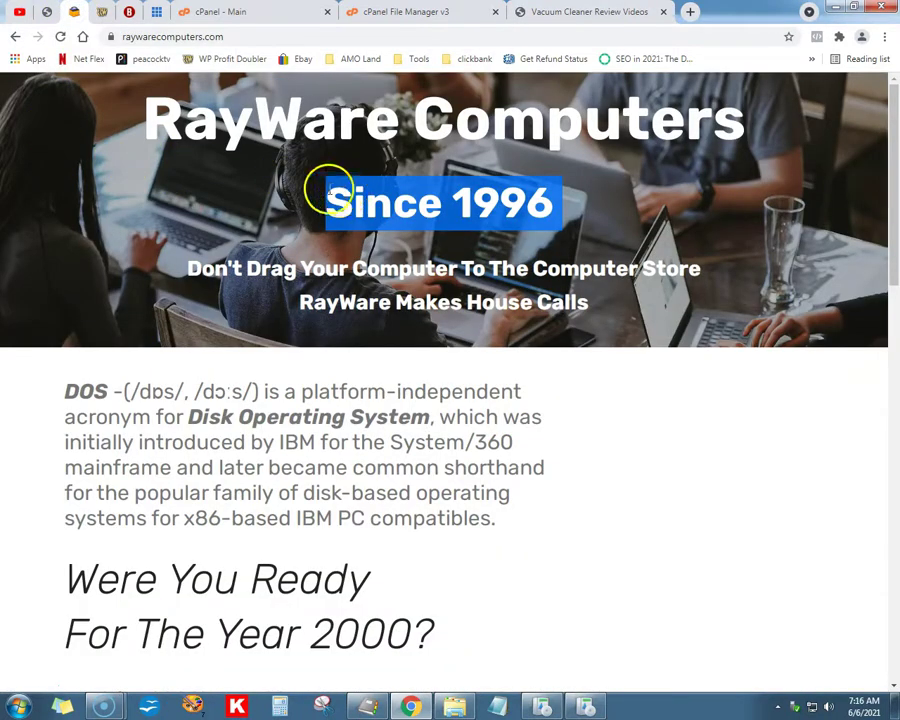
pyautogui.click(317, 190)
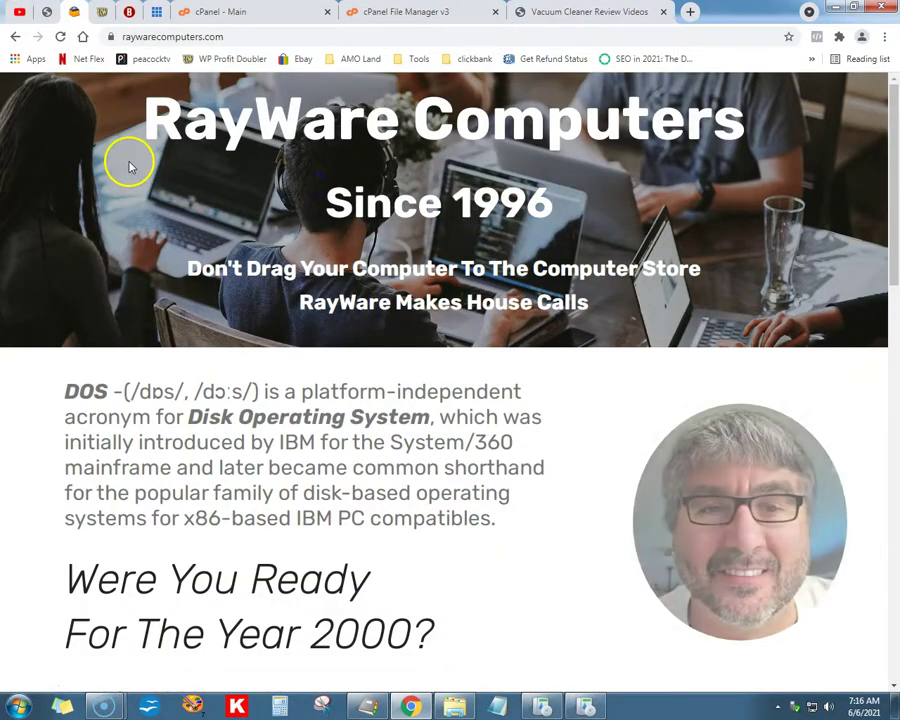
pyautogui.click(46, 13)
pyautogui.click(52, 127)
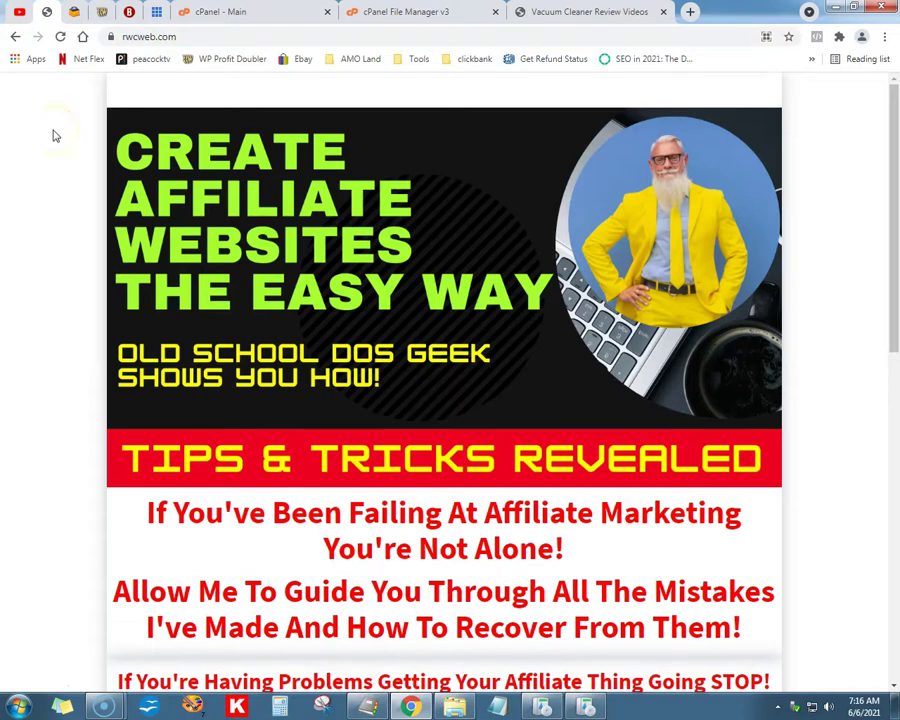
pyautogui.scroll(-2, 55, 136)
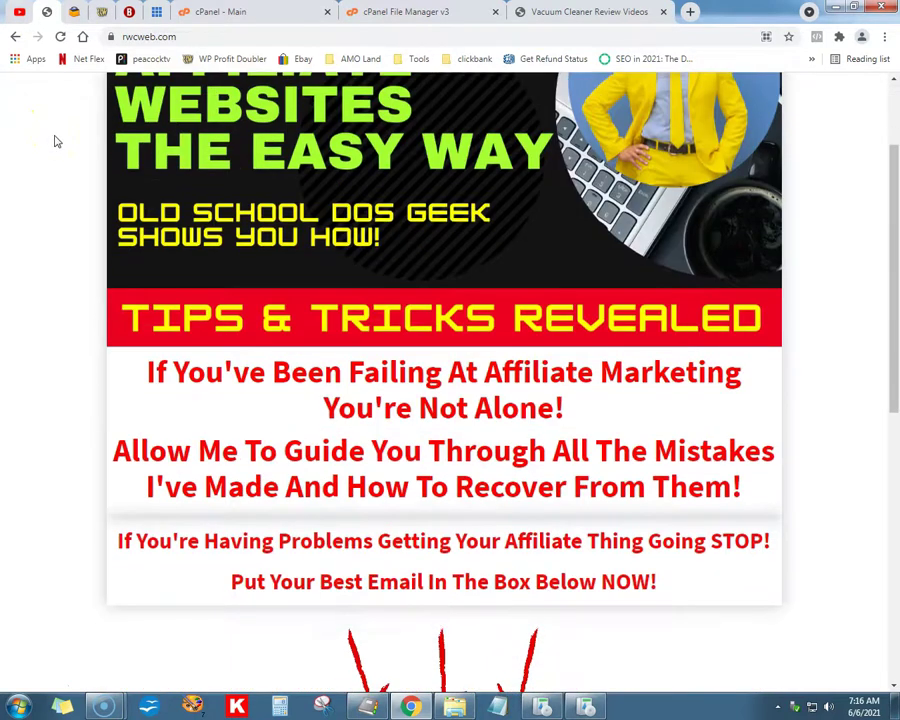
pyautogui.scroll(-2, 56, 139)
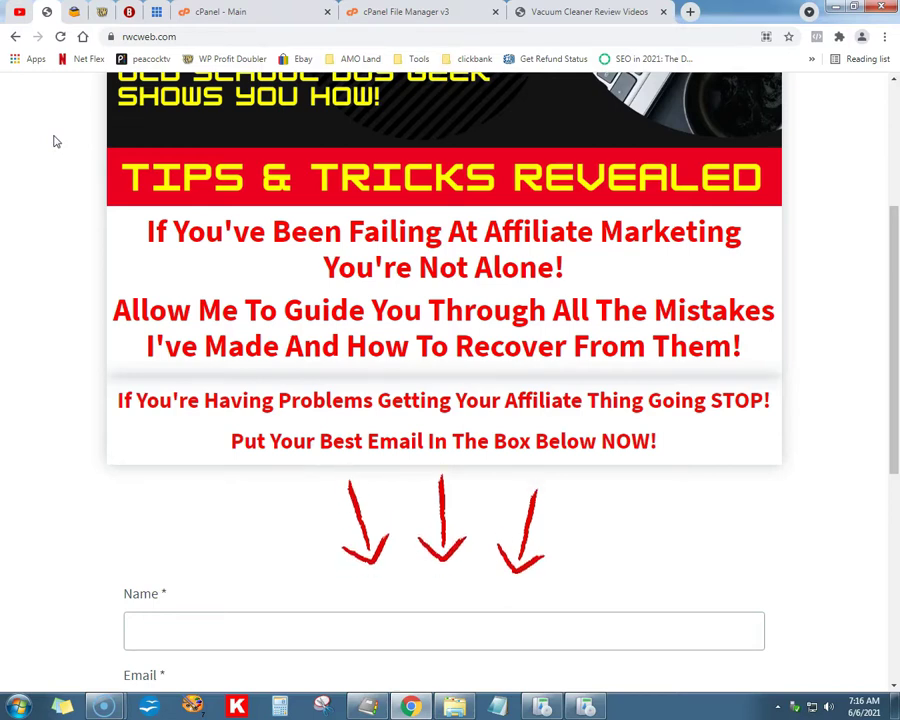
pyautogui.scroll(-4, 57, 141)
pyautogui.scroll(3, 59, 135)
pyautogui.scroll(4, 57, 136)
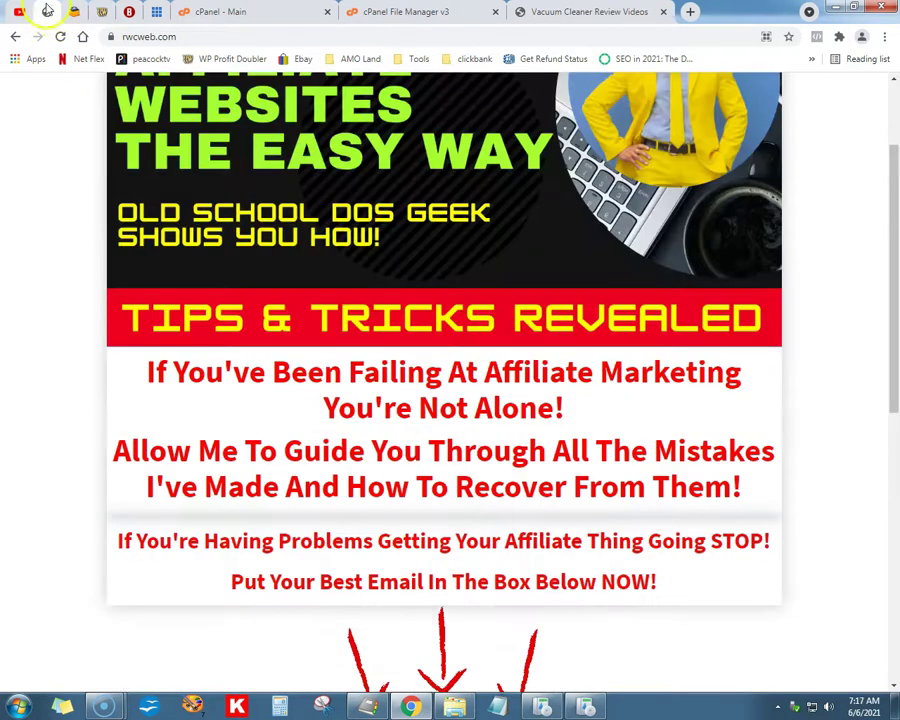
# Switch to the RWC WEB channel on YouTube and browse its uploaded videos.
pyautogui.click(20, 12)
pyautogui.scroll(-3, 116, 236)
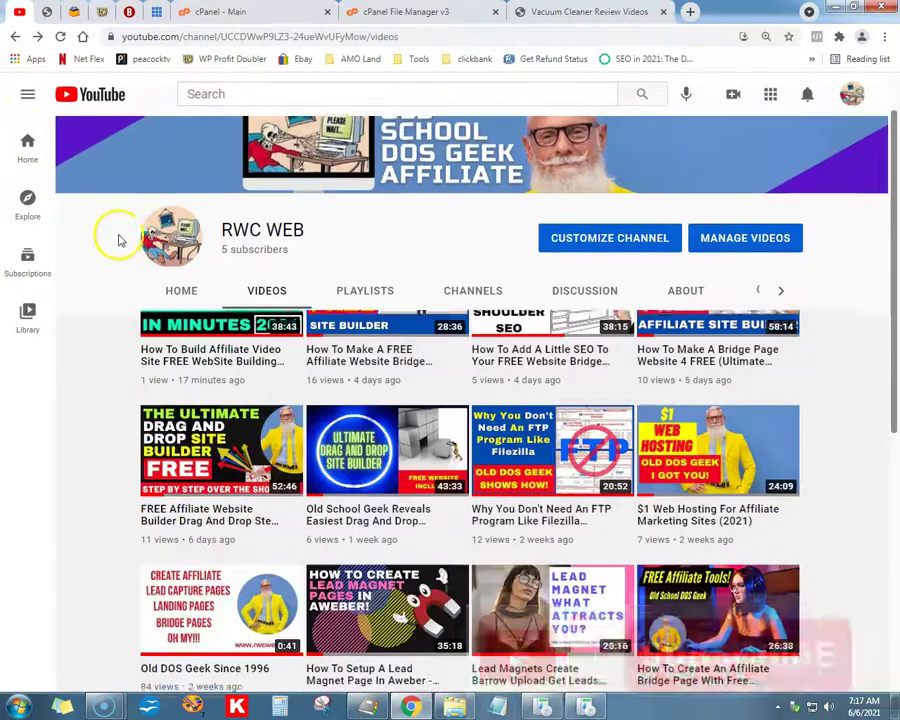
pyautogui.scroll(2, 116, 236)
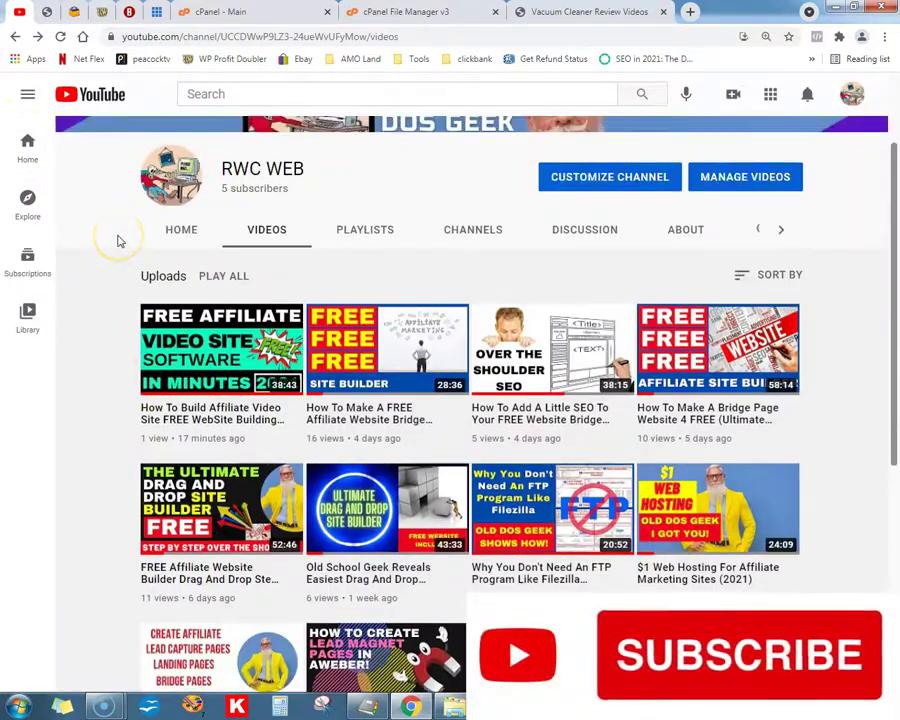